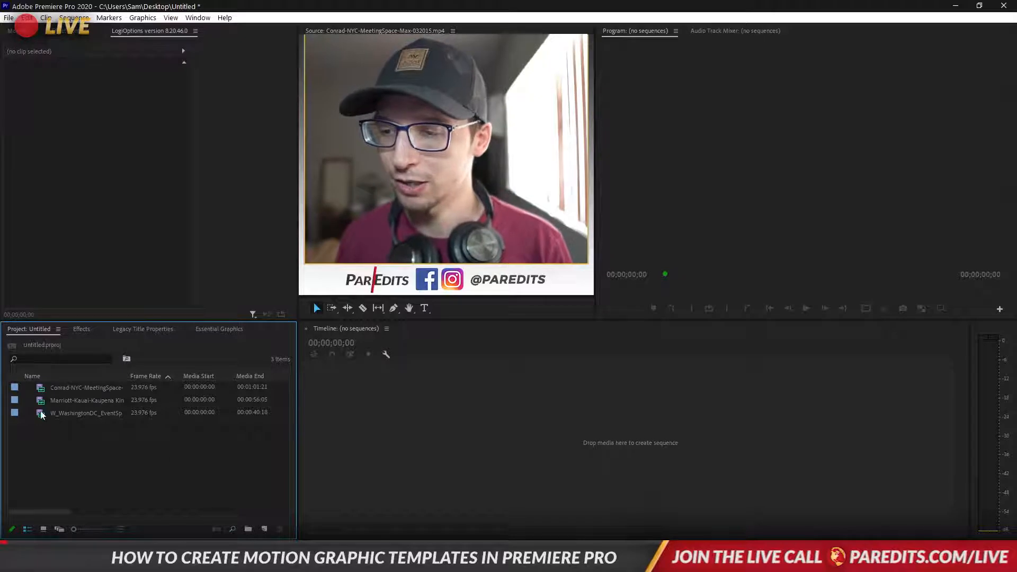
Build a sequence from the W_WashingtonDC_EventSpaceFB_032515 clip and play it to the WASHINGTON, D.C. title
click(43, 416)
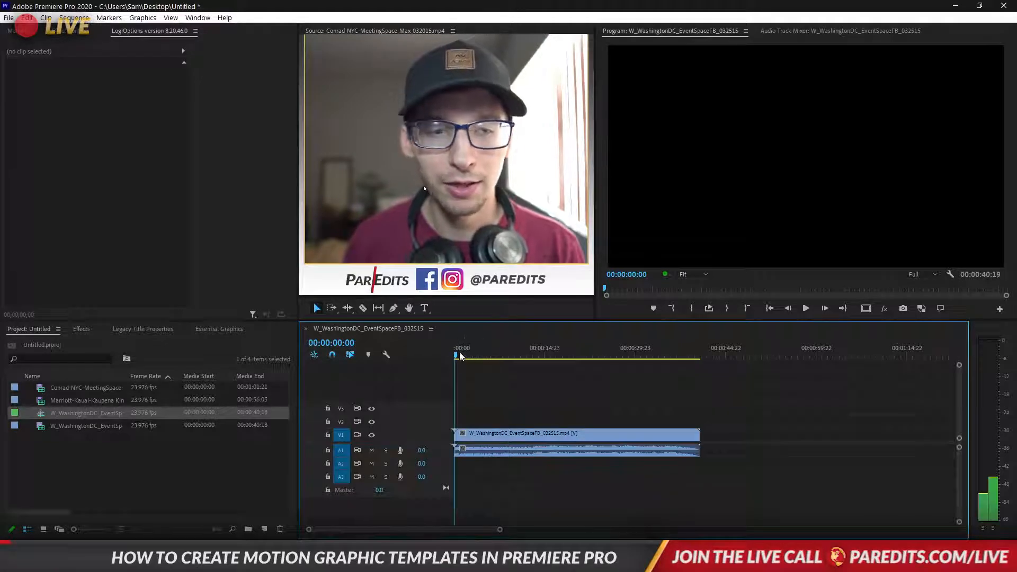
key(space)
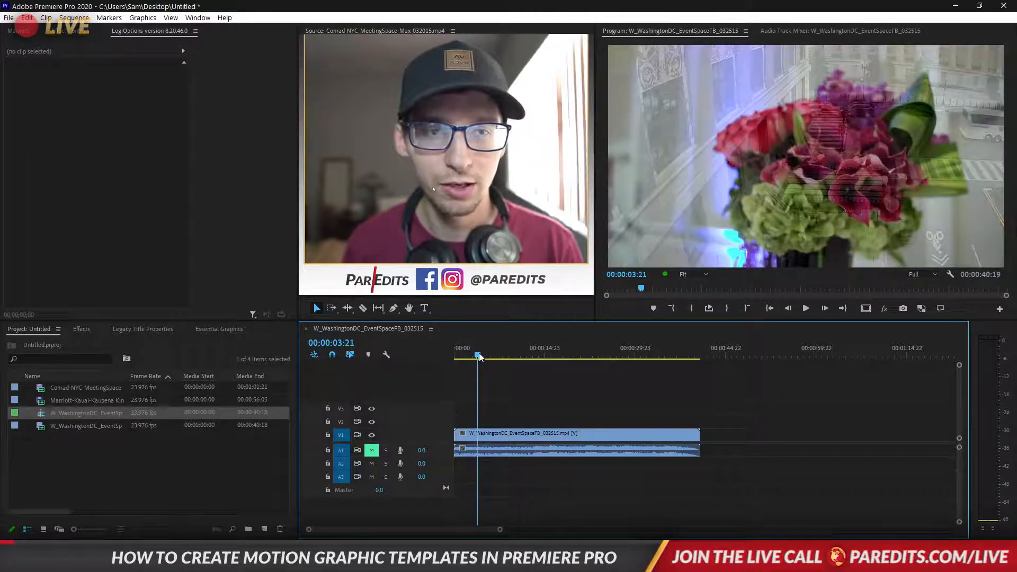
drag(479, 358, 679, 358)
key(space)
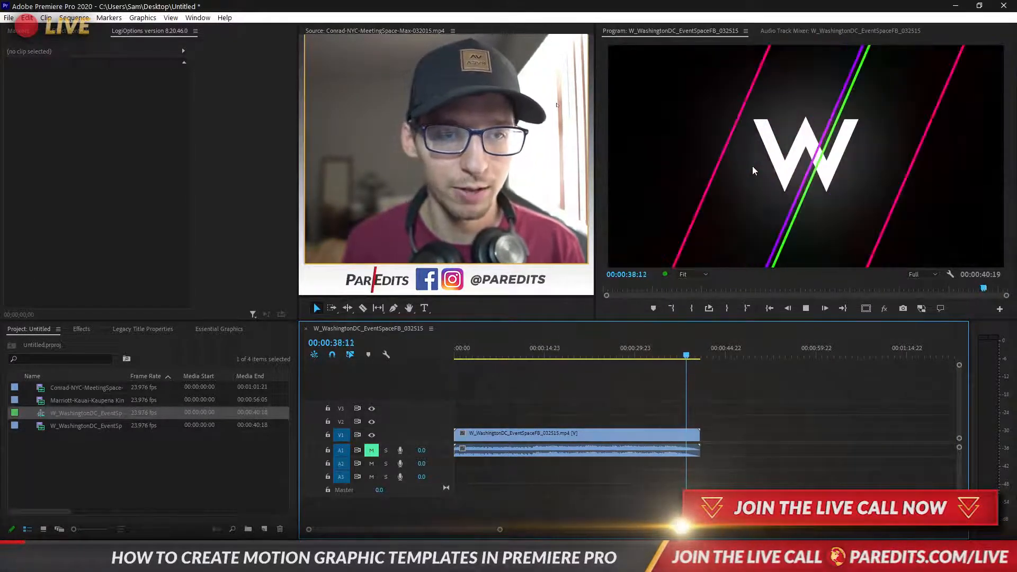
key(space)
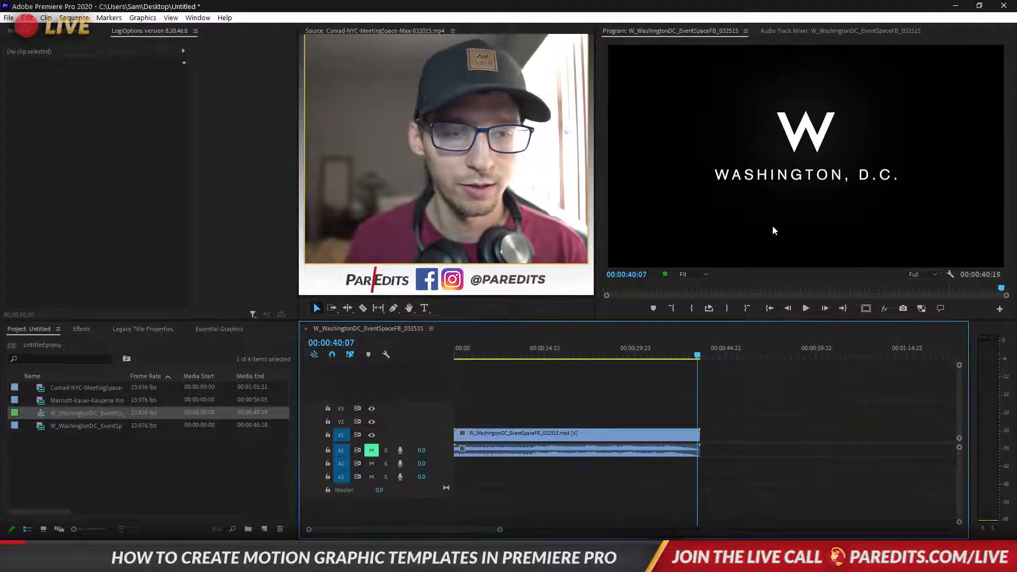
click(83, 426)
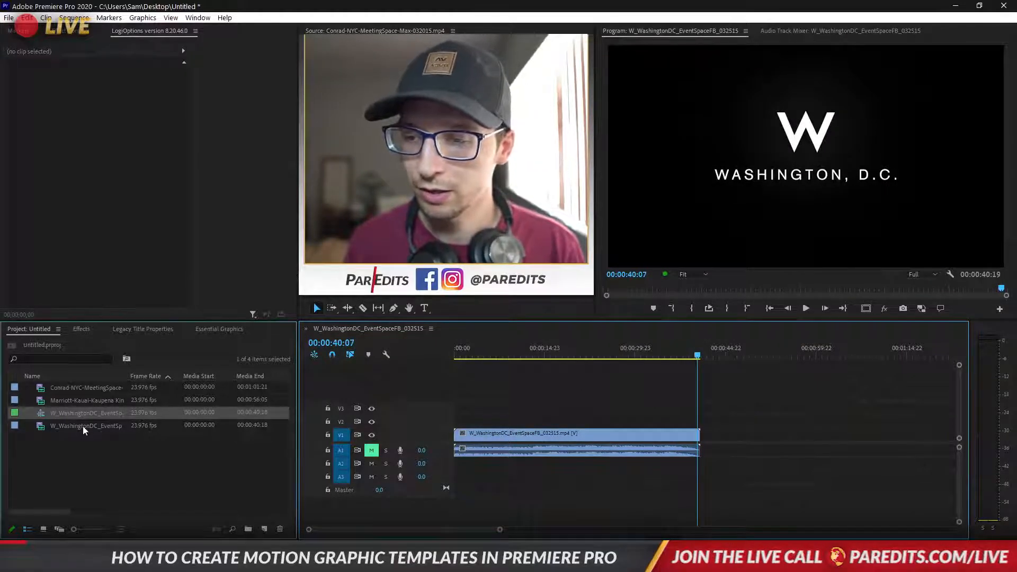
Rename the sequence to Demo in the Project panel
click(42, 413)
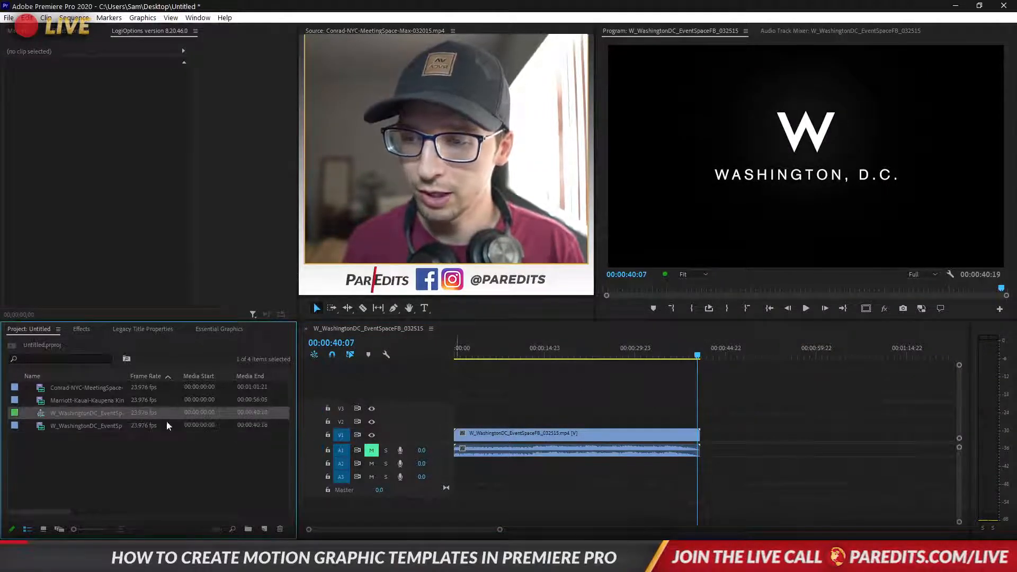
click(61, 414)
text(Demo)
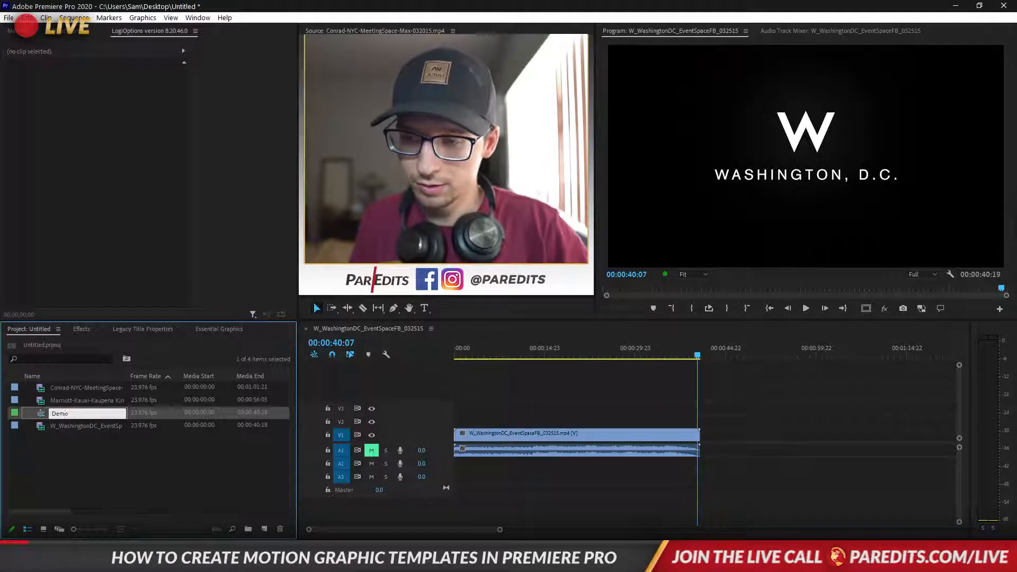
key(Tab)
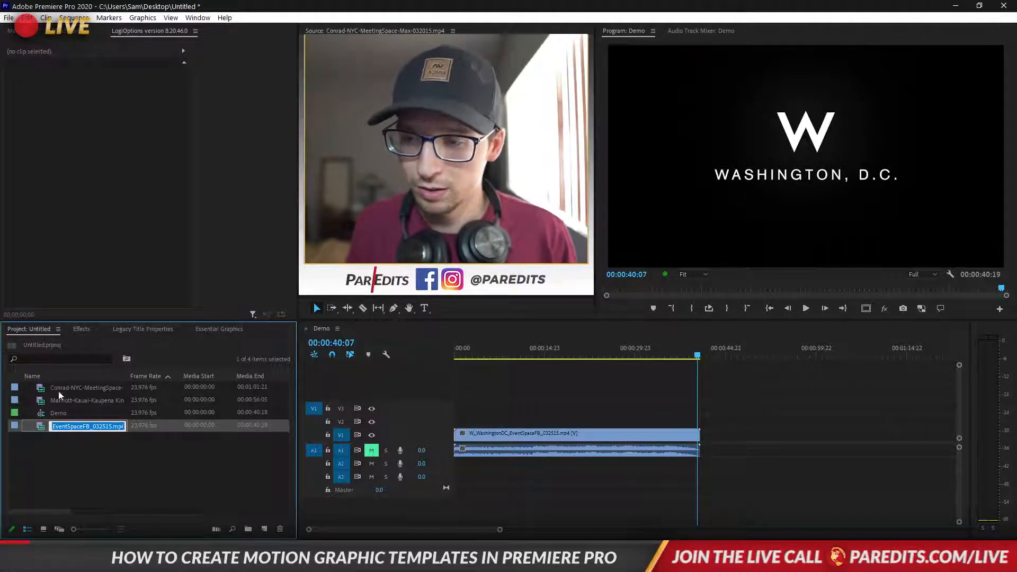
Append the Conrad-NYC-MeetingSpace-Max clip after the Washington clip, unmute A1 and play the interview
drag(60, 395, 722, 435)
click(721, 361)
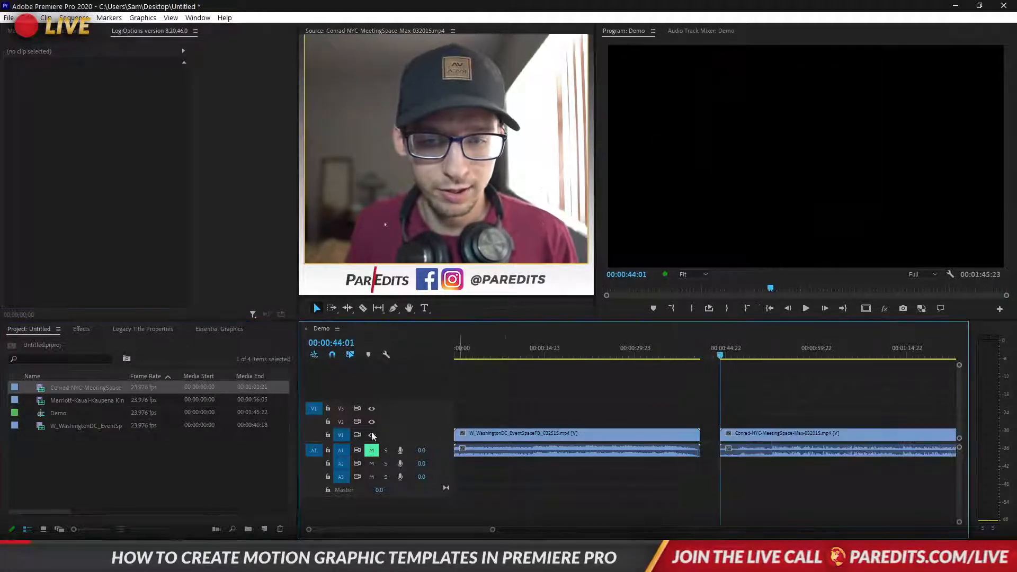
click(372, 450)
key(space)
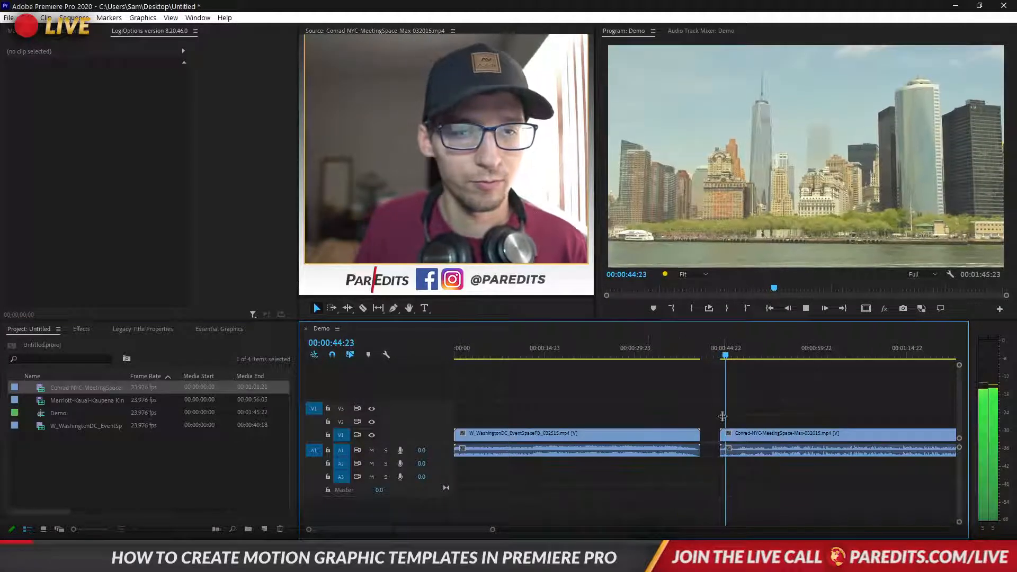
scroll(709, 417, right, 5)
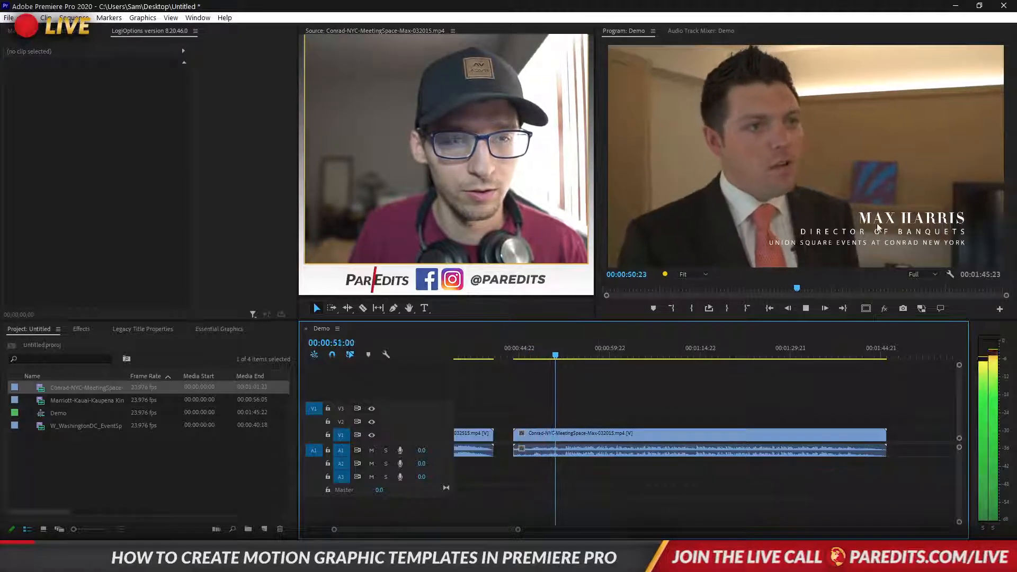
key(space)
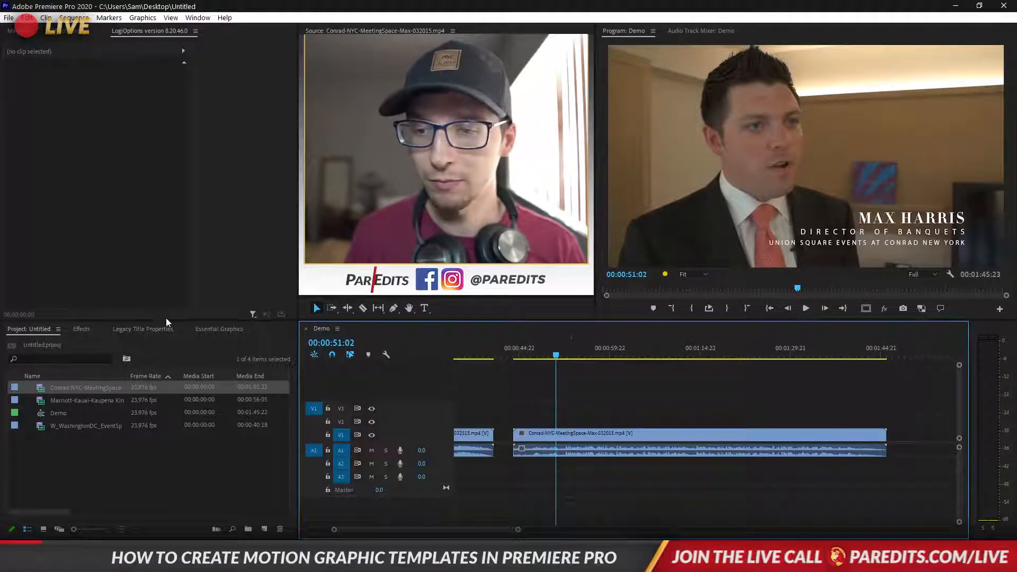
Try the Angled Lower Third template on V2 over the Conrad clip, preview it, then delete it
click(219, 329)
scroll(197, 477, down, 1)
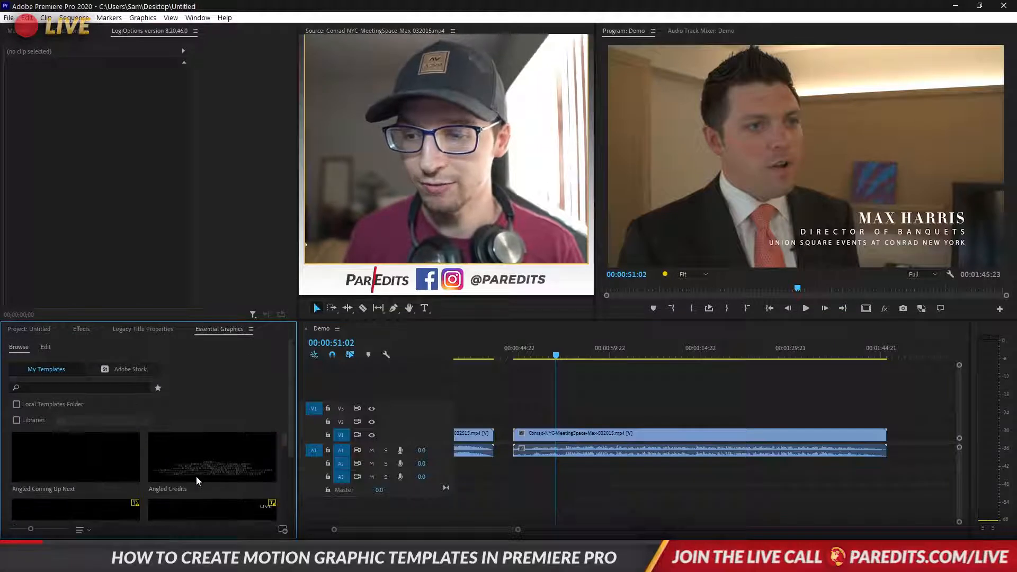
scroll(211, 463, down, 3)
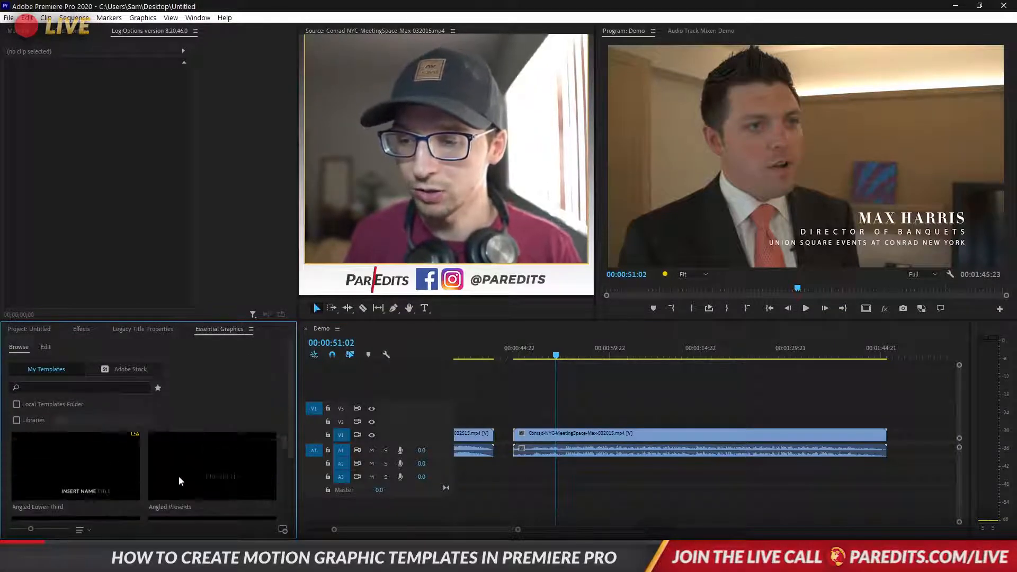
drag(109, 457, 555, 430)
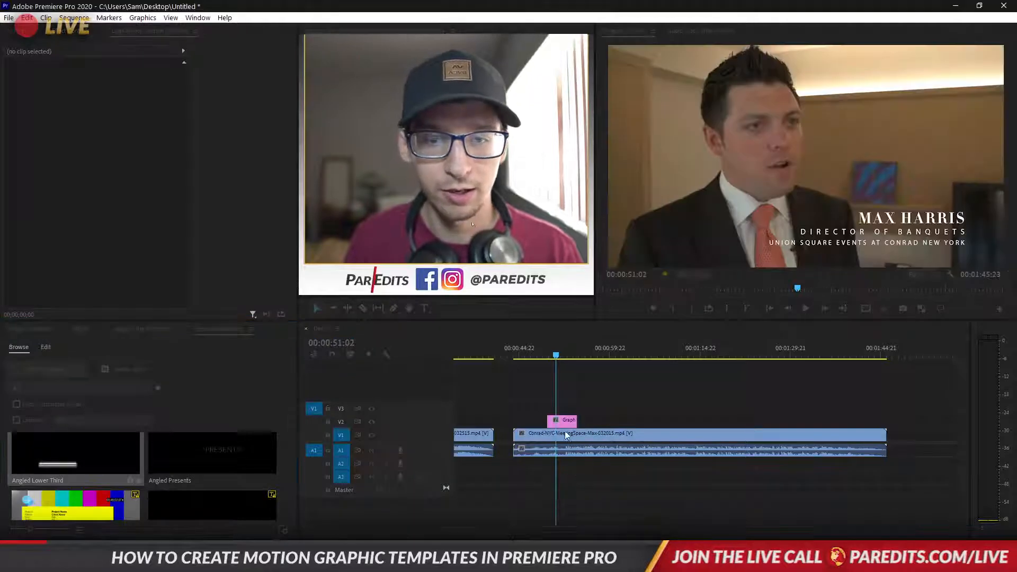
click(563, 427)
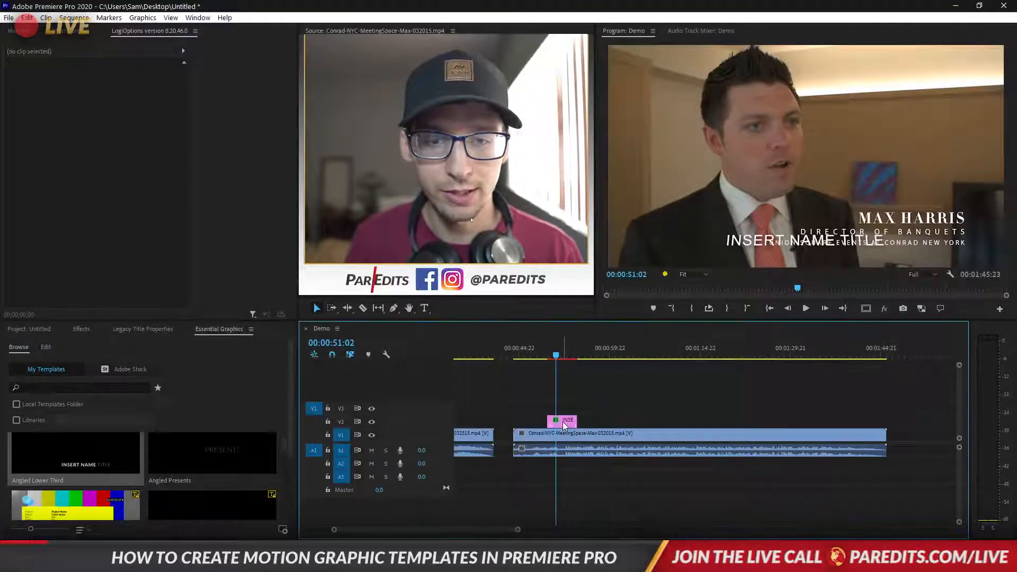
click(550, 349)
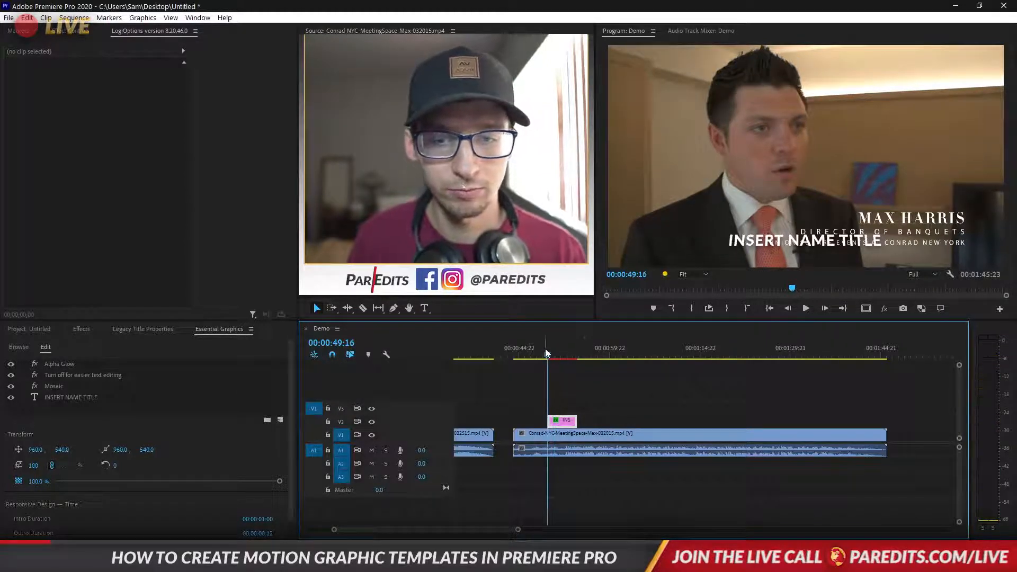
key(space)
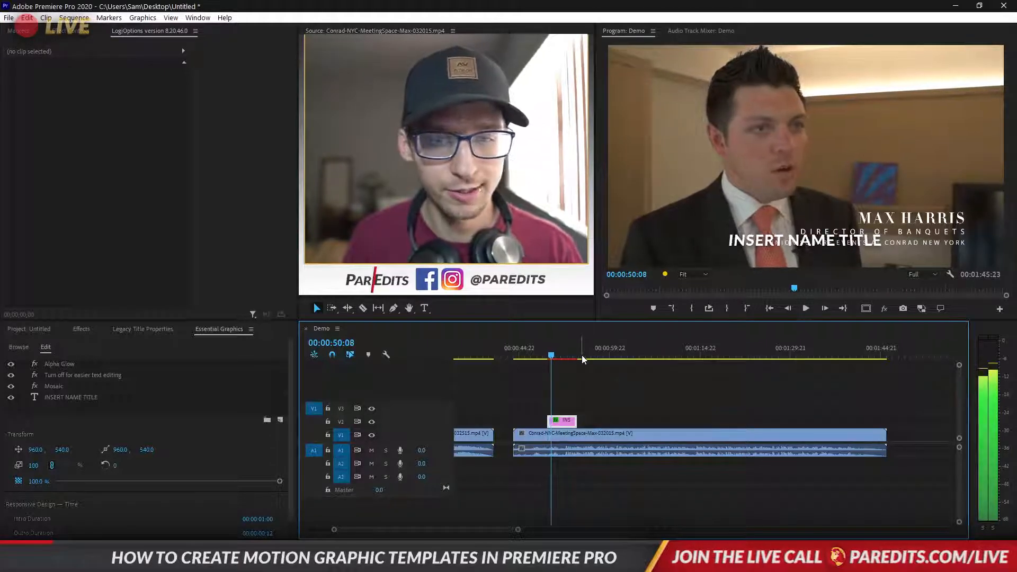
key(Delete)
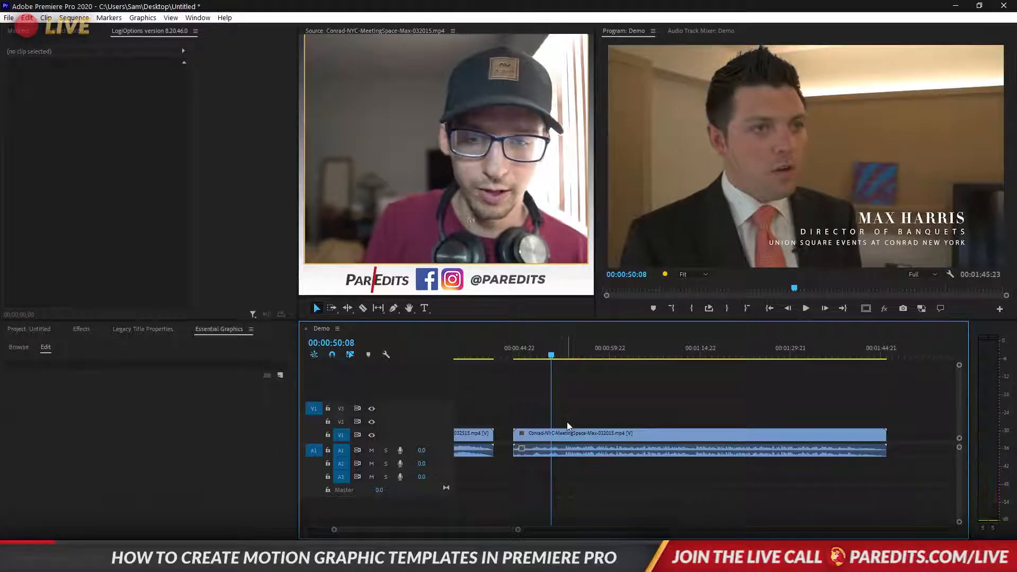
Return to the Project panel and skim the Conrad clip to its CONRAD NEW YORK end card
click(36, 329)
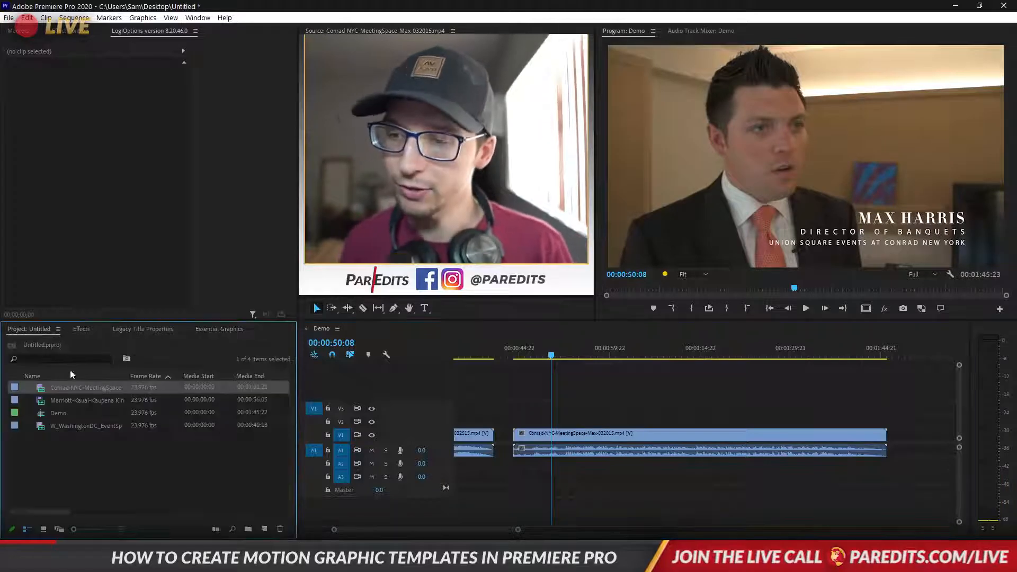
click(583, 399)
key(space)
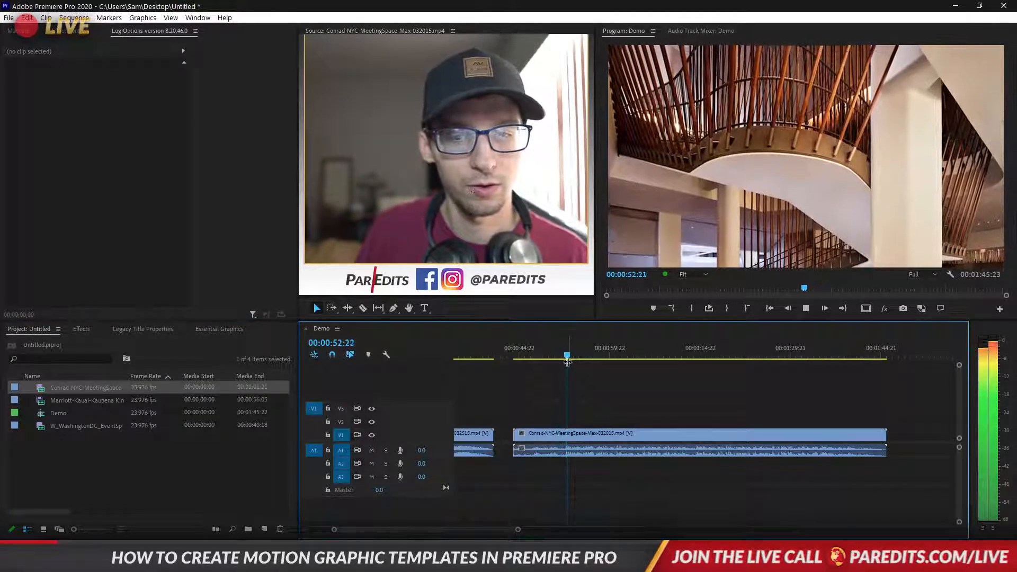
drag(571, 356, 872, 364)
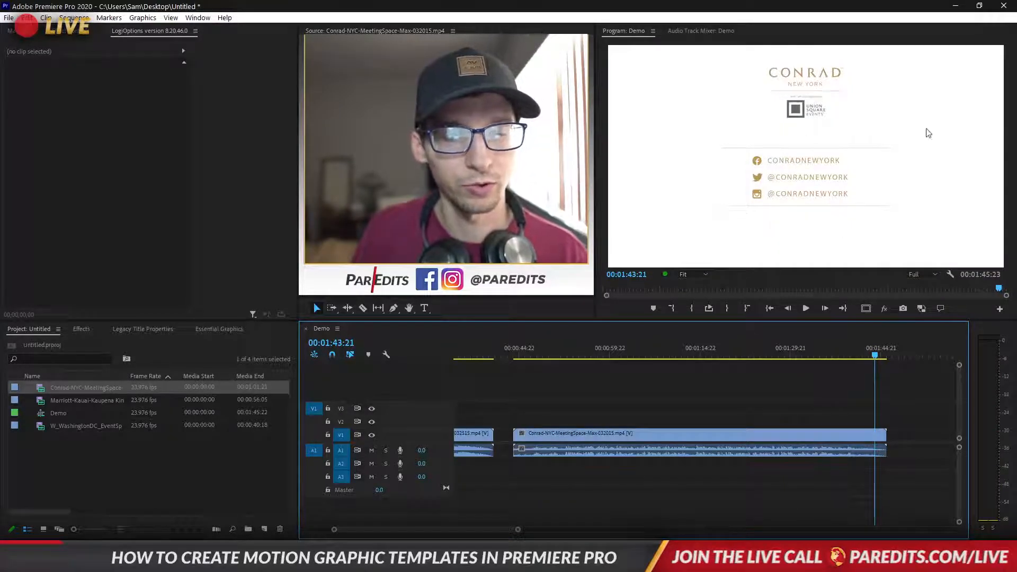
click(839, 352)
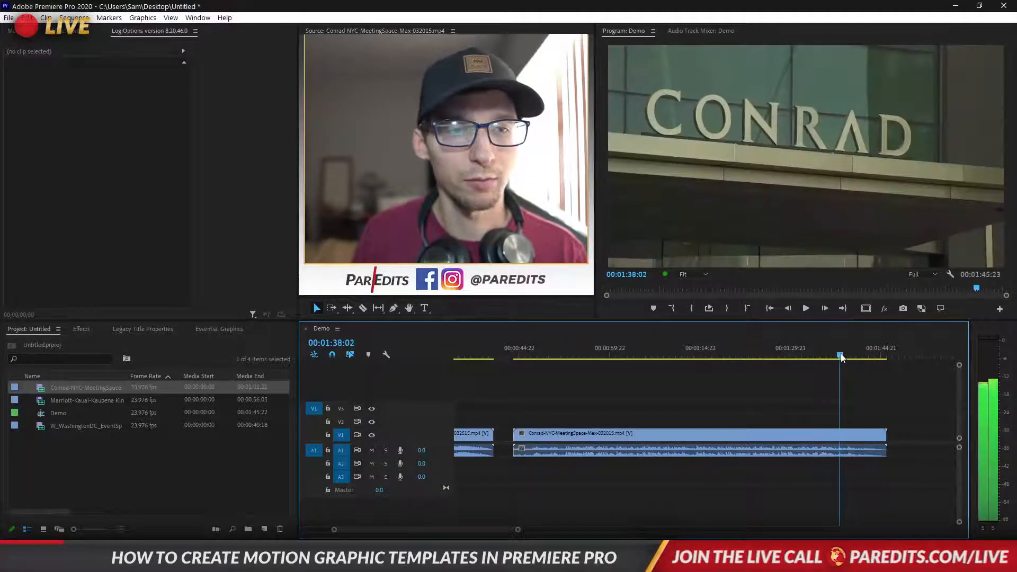
click(627, 442)
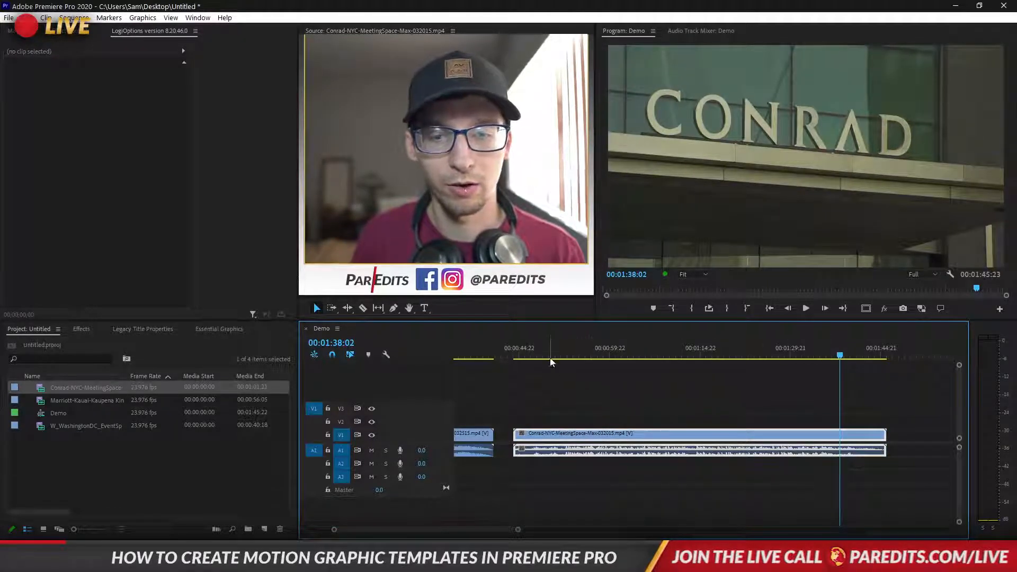
Append the Marriott Kauai interview clip after the Conrad clip and play its start
double_click(40, 401)
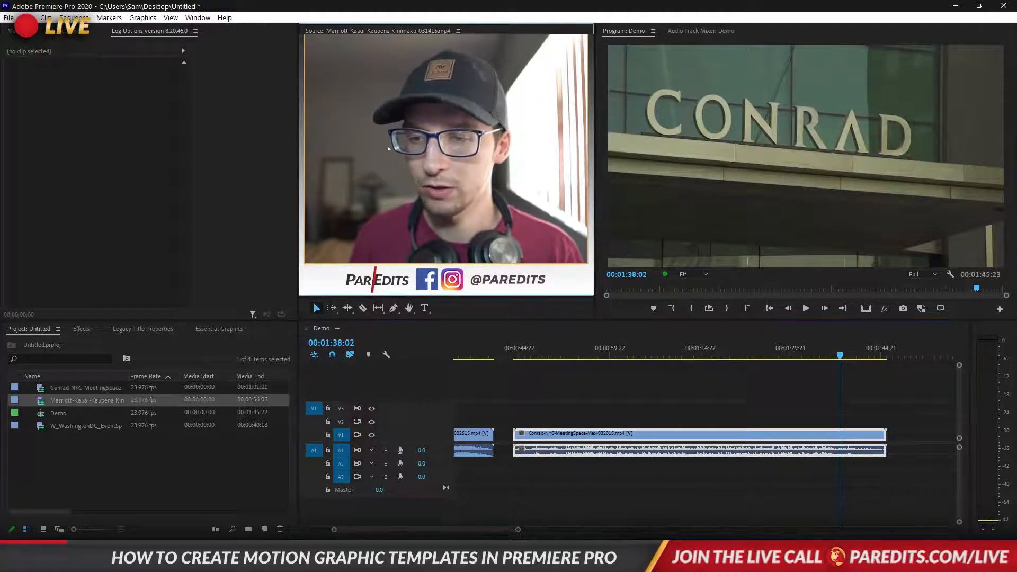
drag(446, 159, 619, 351)
drag(1010, 504, 906, 437)
scroll(698, 410, down, 3)
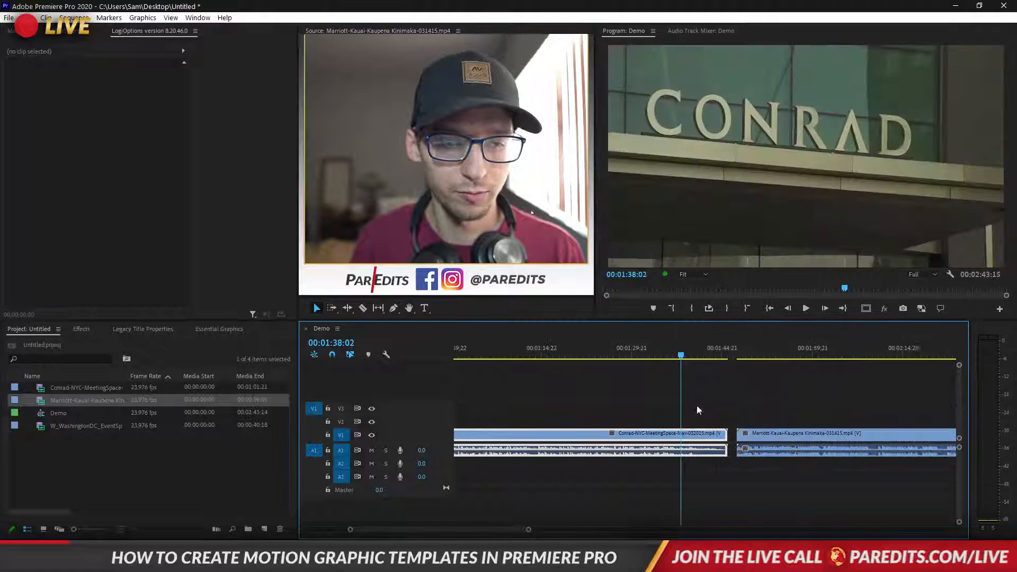
click(733, 358)
key(space)
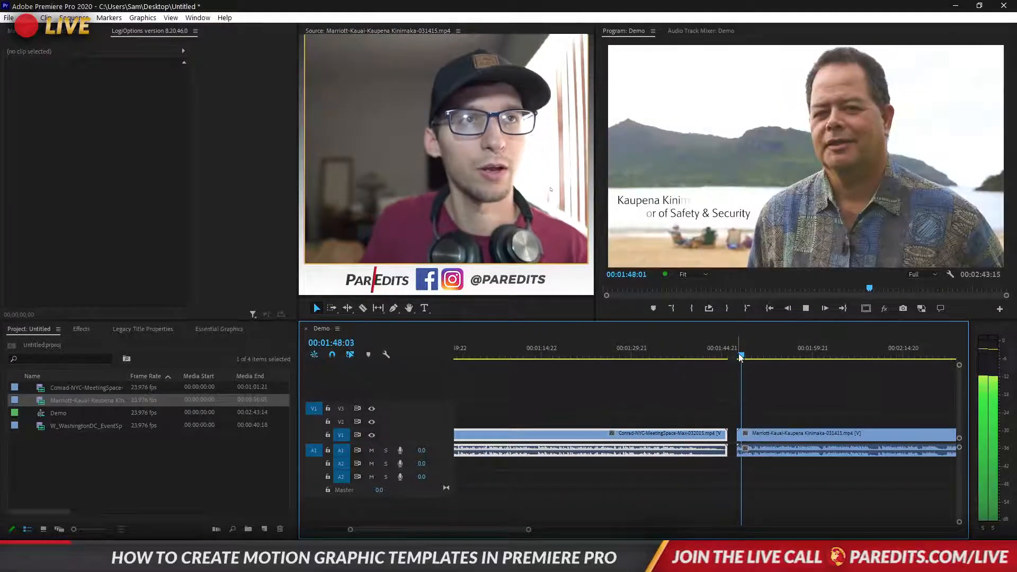
key(space)
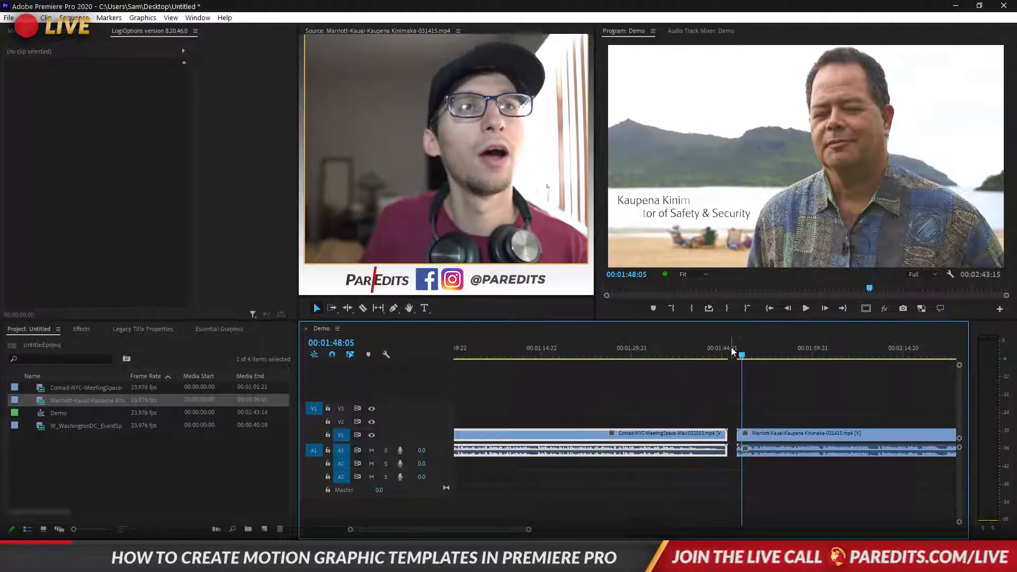
click(798, 424)
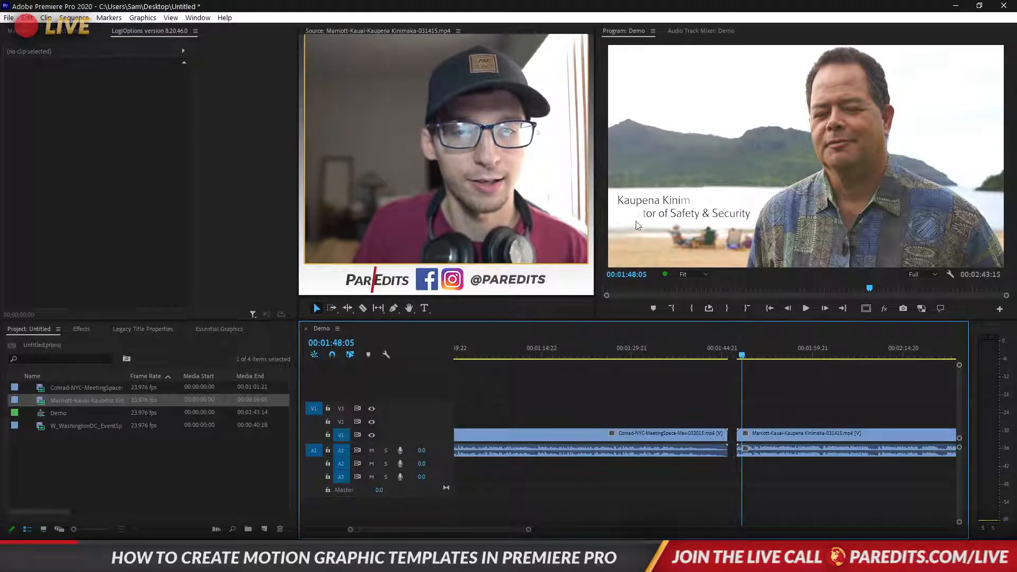
Mute A1 and review the Kauai interview, scrubbing to its existing lower third
click(738, 354)
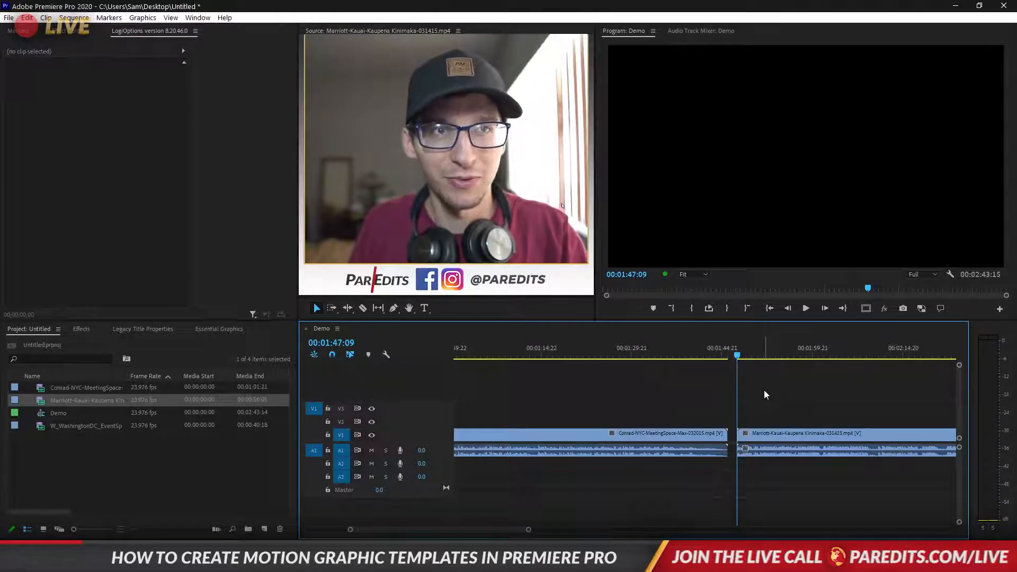
key(space)
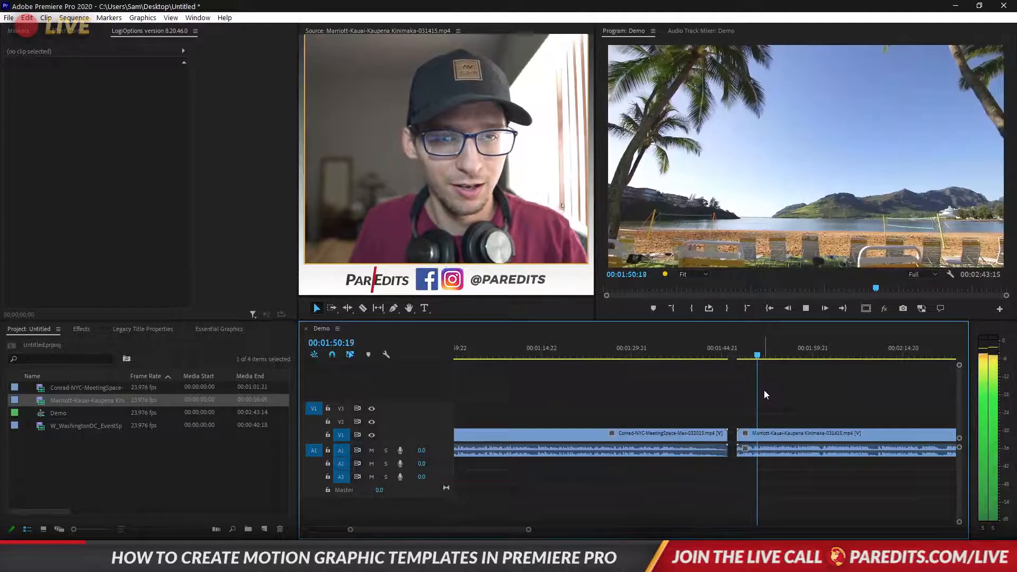
key(space)
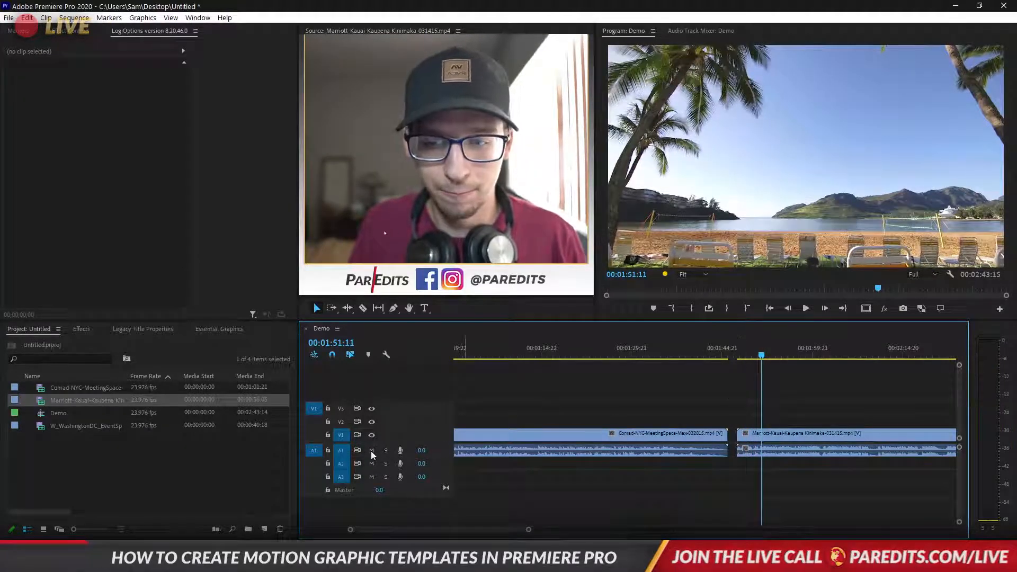
click(371, 450)
click(740, 355)
key(space)
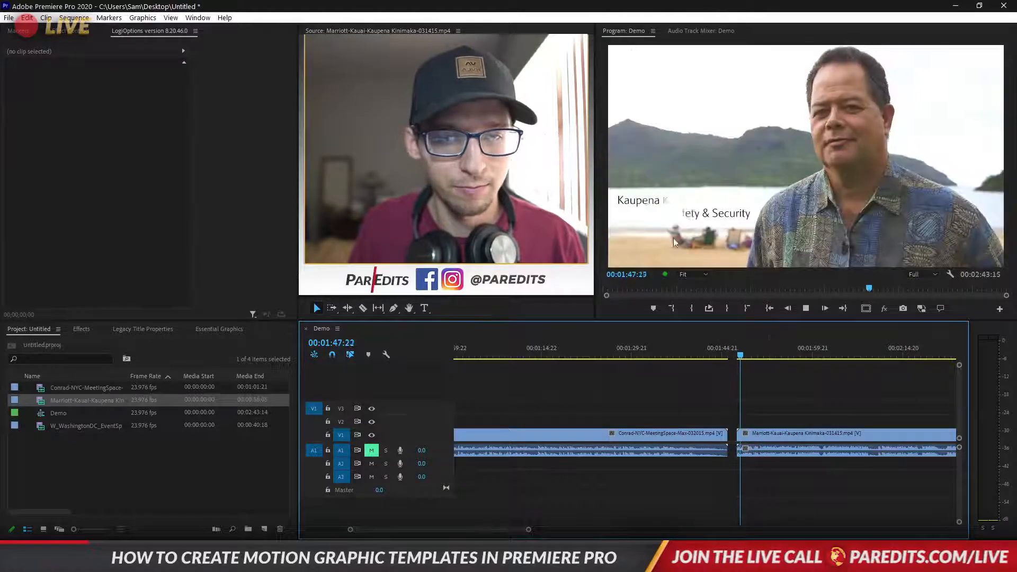
click(738, 355)
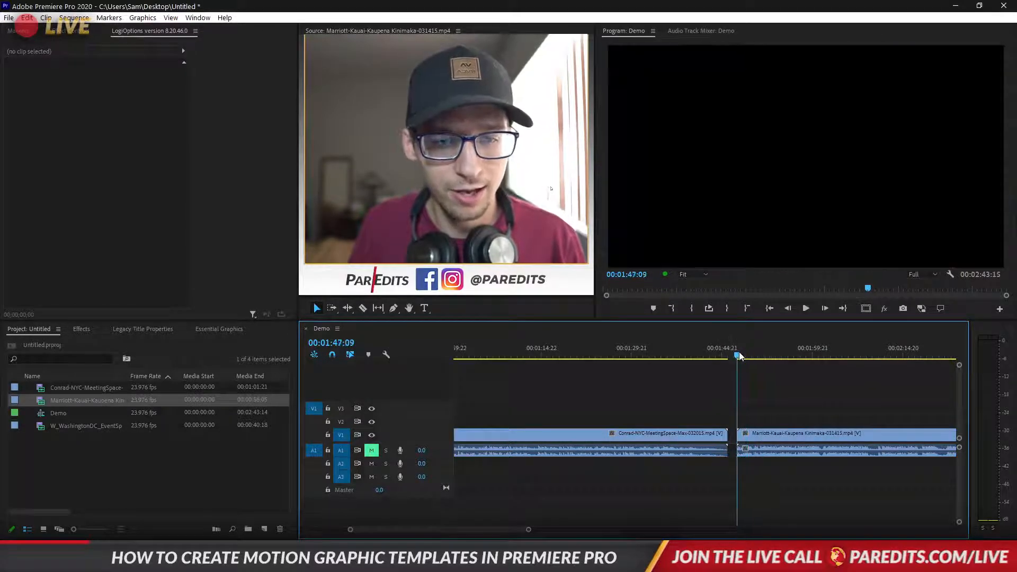
click(740, 356)
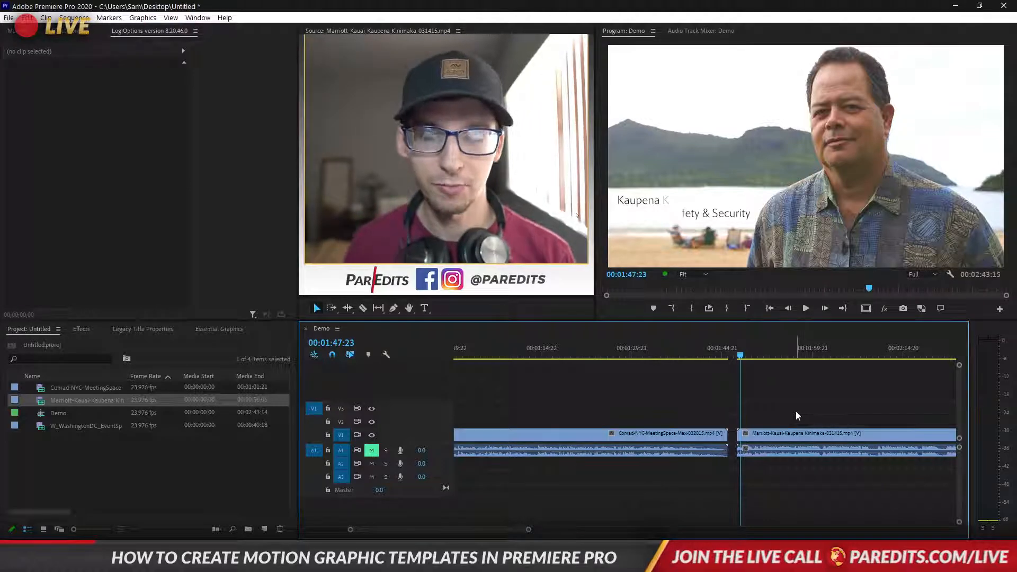
drag(746, 354, 931, 374)
scroll(794, 414, down, 3)
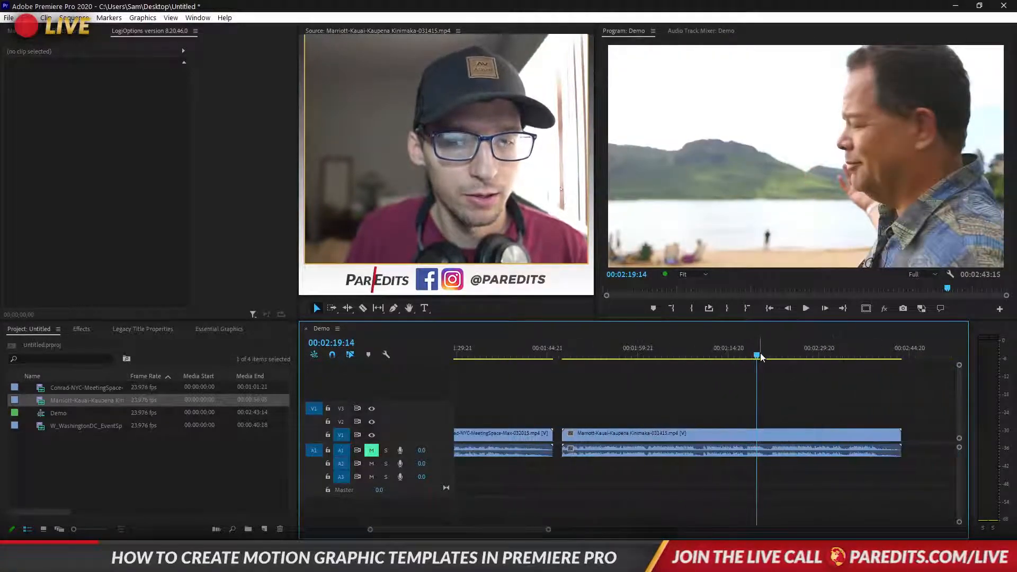
Scrub the Kauai interview to a clean, untitled frame near 00:02:13:00 for the new title
drag(761, 357, 882, 371)
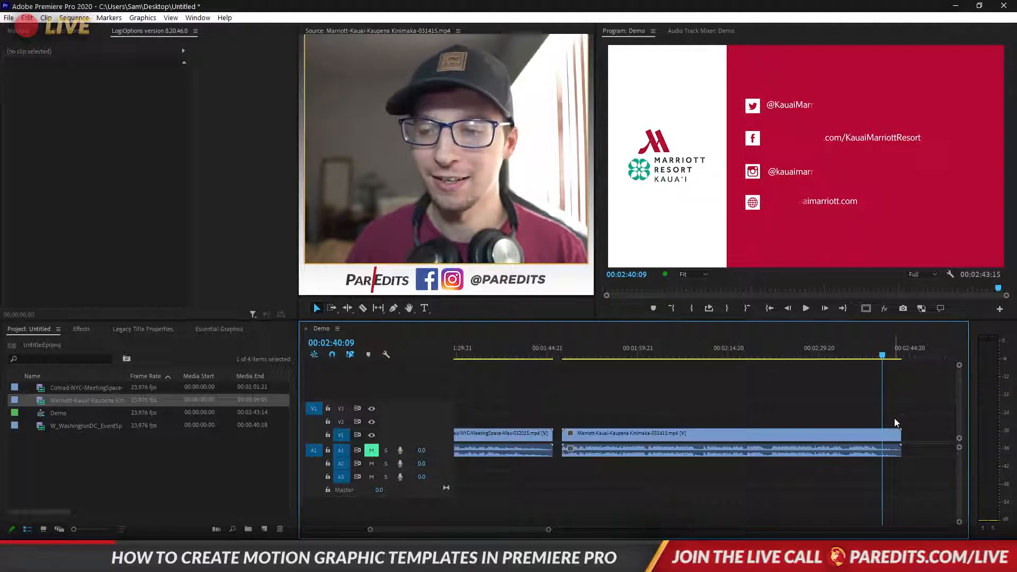
click(831, 356)
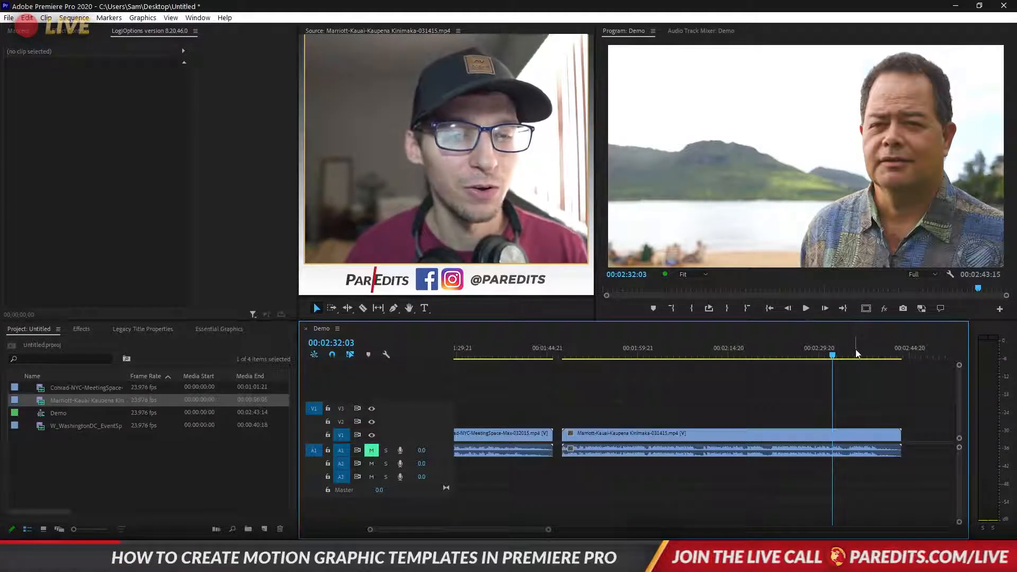
drag(851, 352, 717, 347)
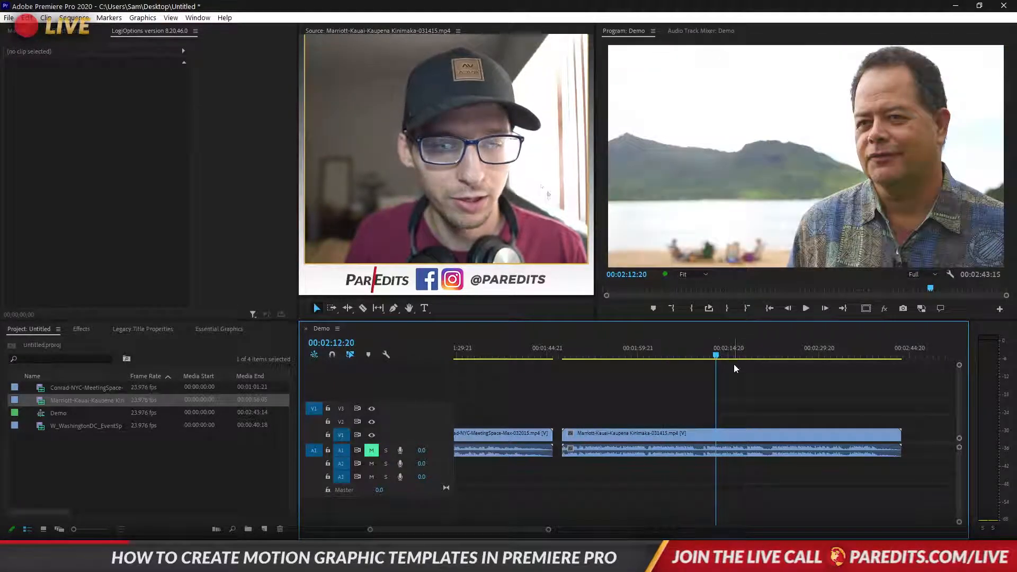
drag(564, 354, 717, 367)
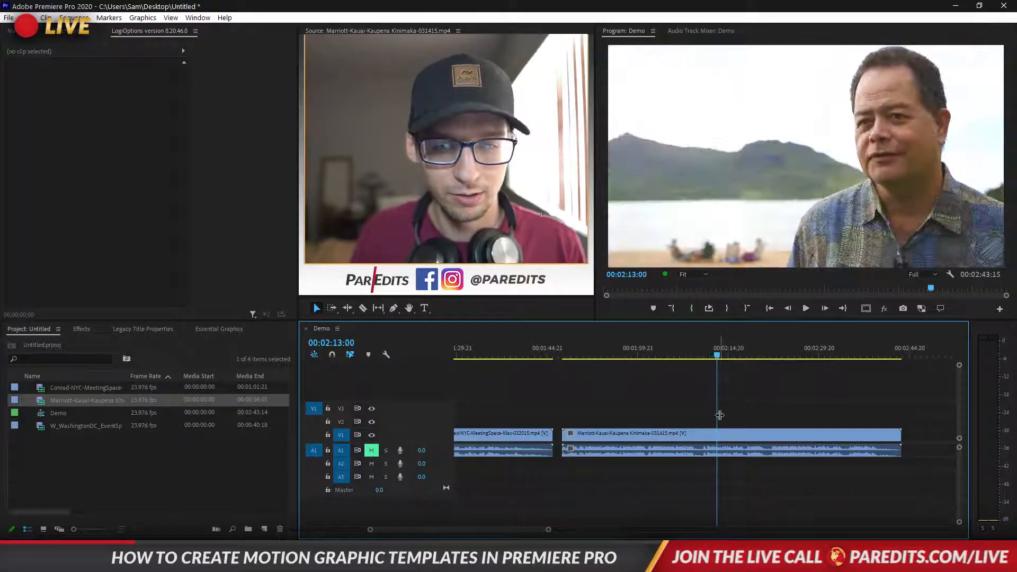
Type a title with the interviewee's name and a second line 'Director of Safety & Security'
key(t)
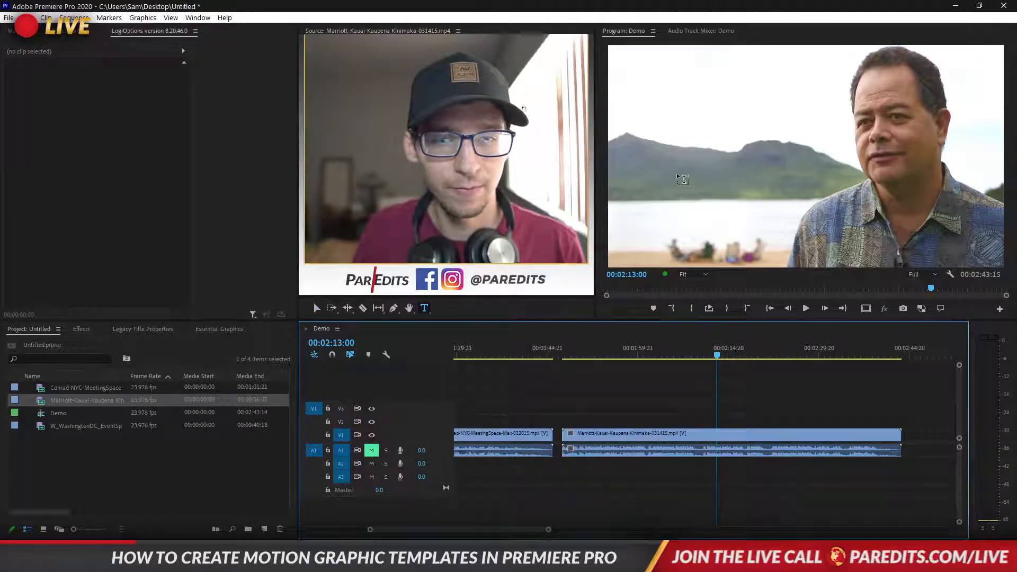
click(681, 159)
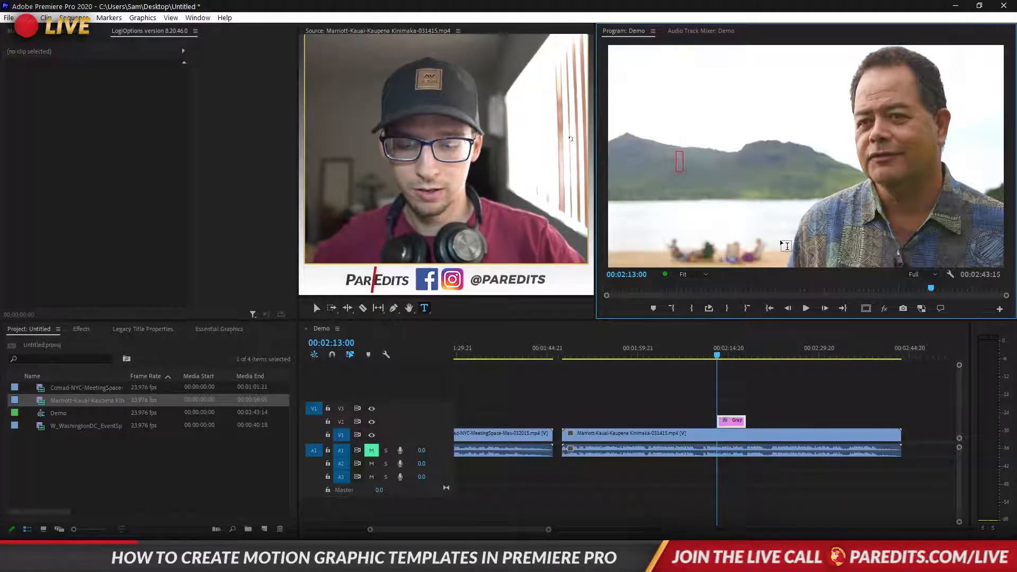
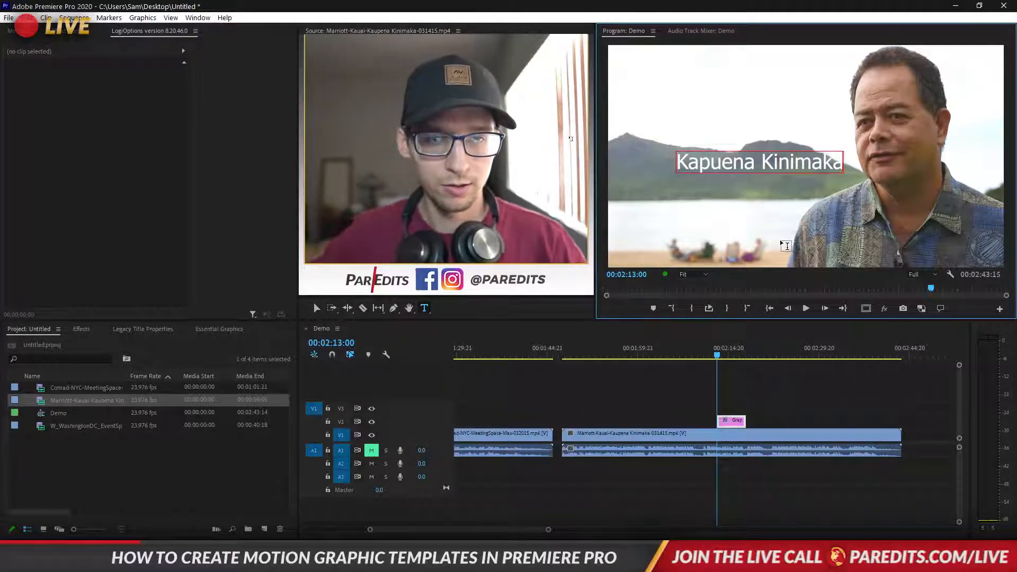
key(Return)
text(Directo)
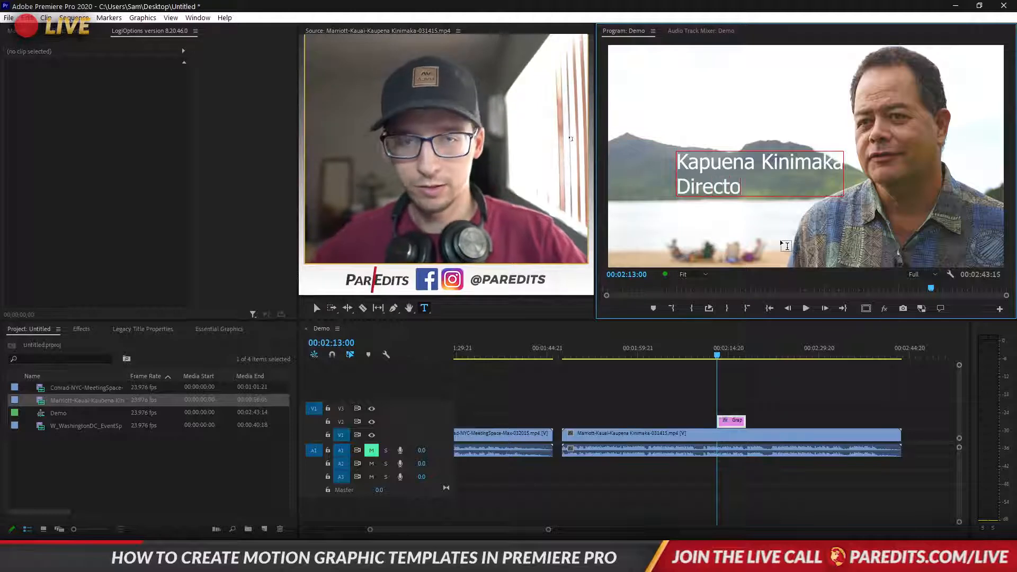
text(r of Safreyy)
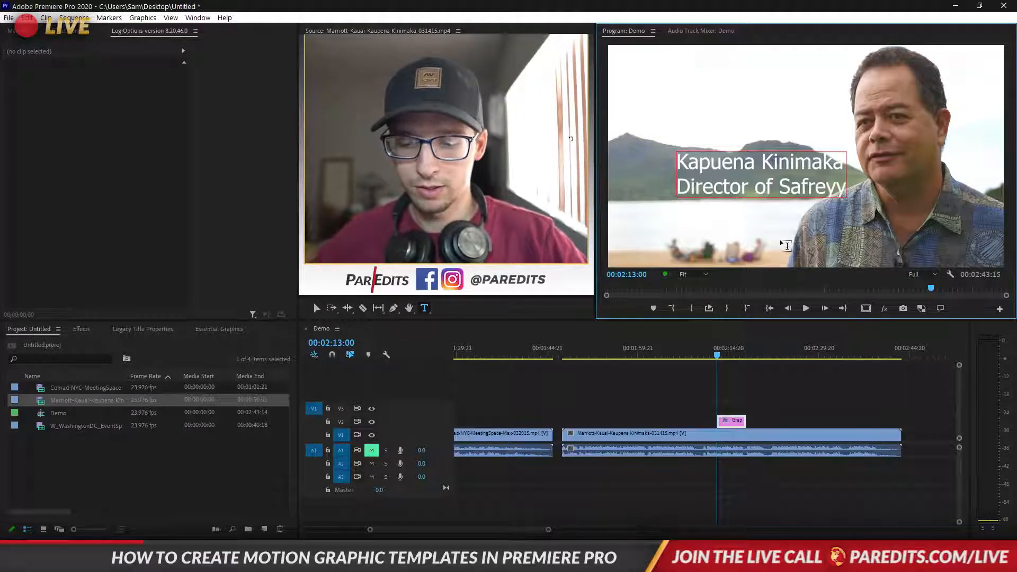
key(BackSpace)
key(BackSpace)
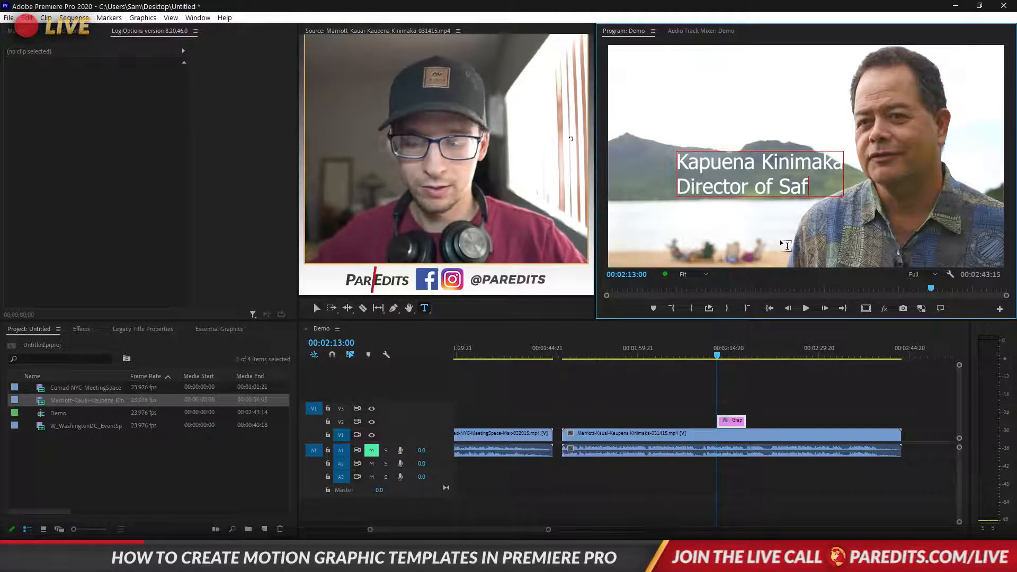
text(ety)
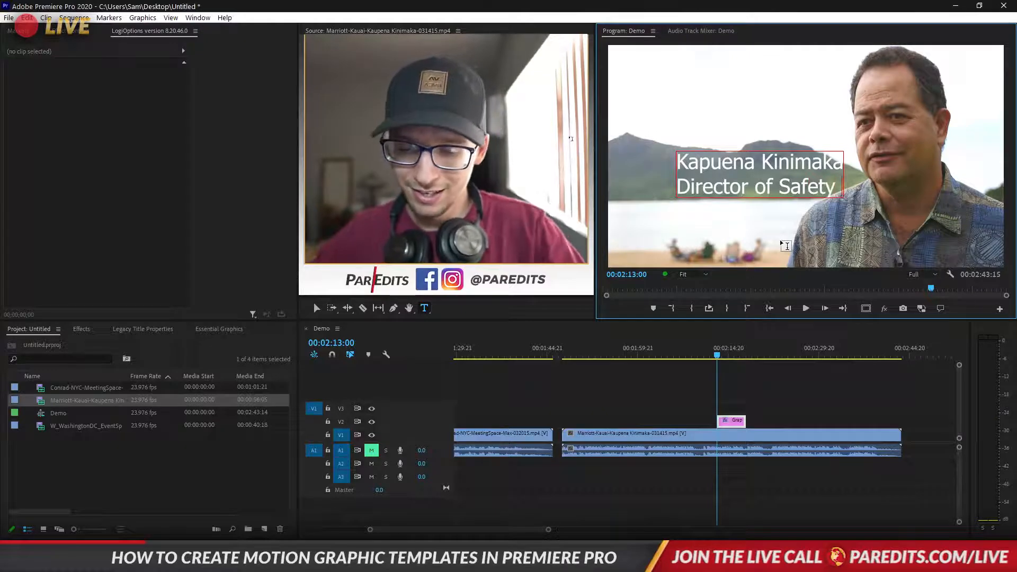
text( & Securit)
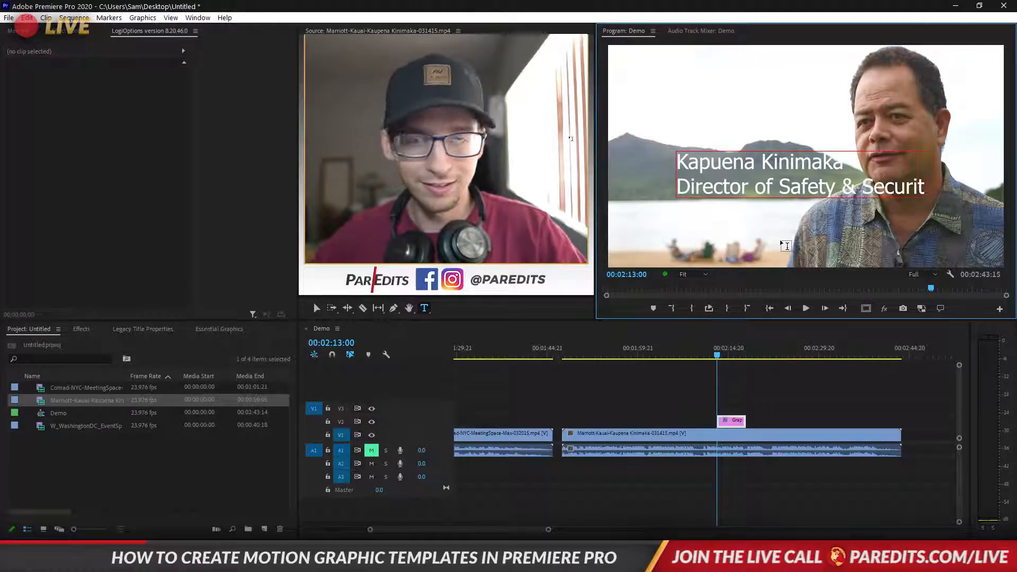
text(y)
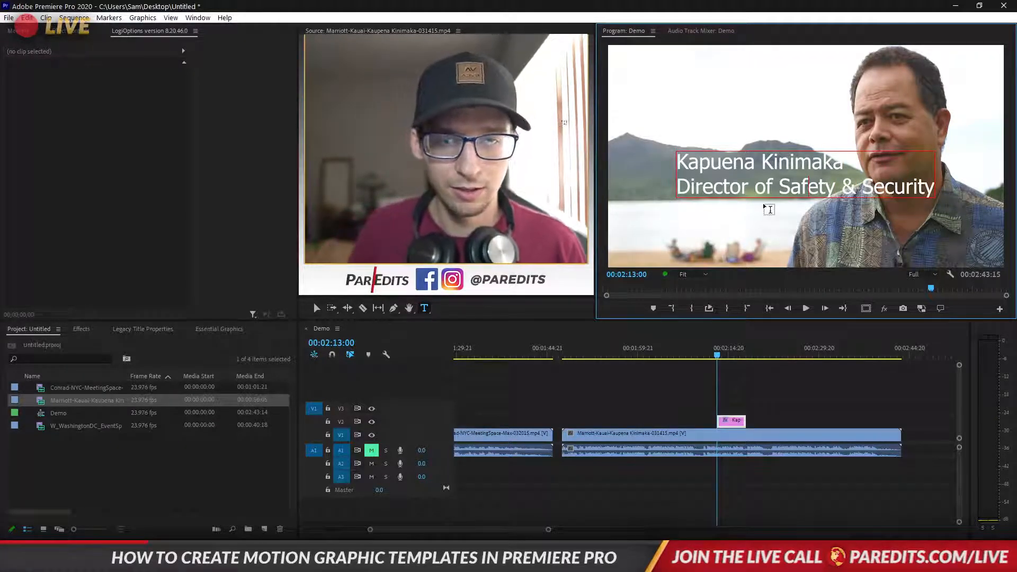
Move the title box left and lower, narrowing it so only the name line shows
click(744, 387)
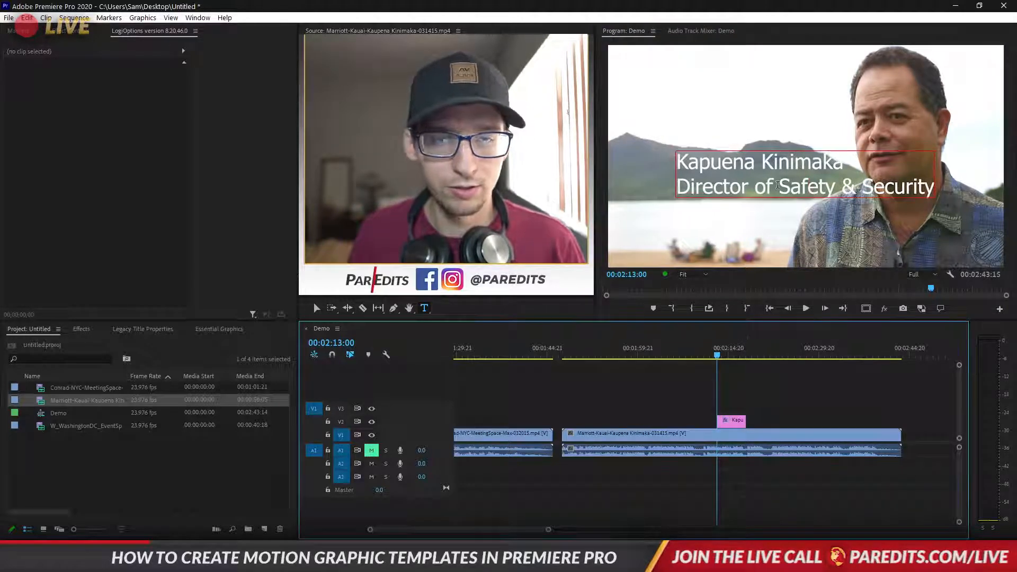
key(v)
drag(782, 193, 731, 227)
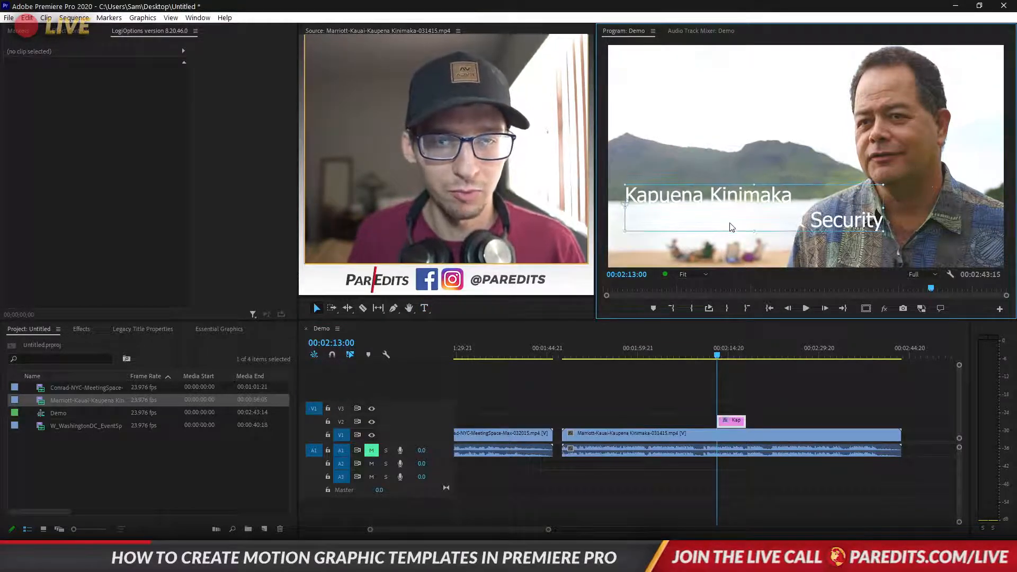
drag(883, 207, 790, 202)
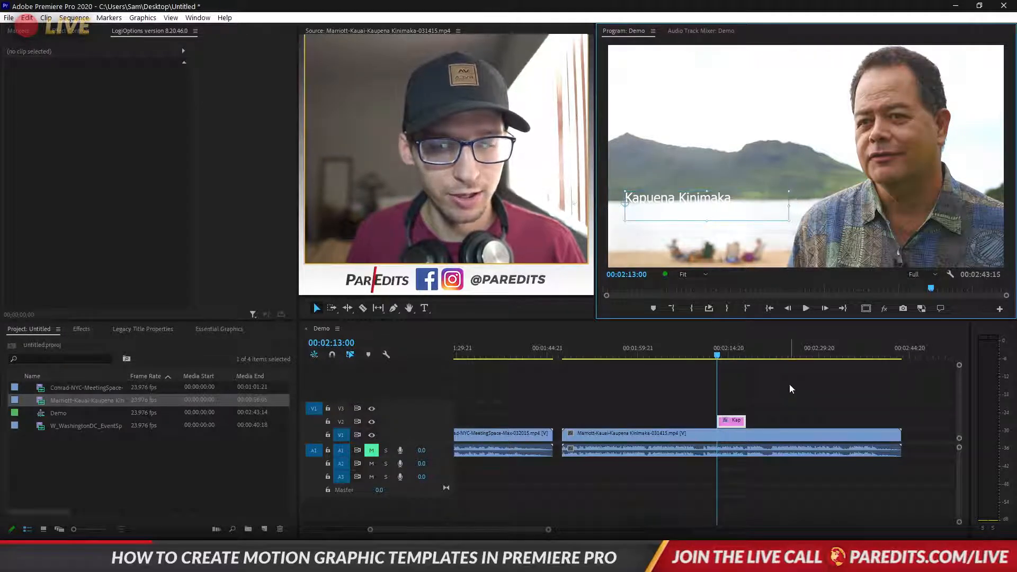
click(737, 392)
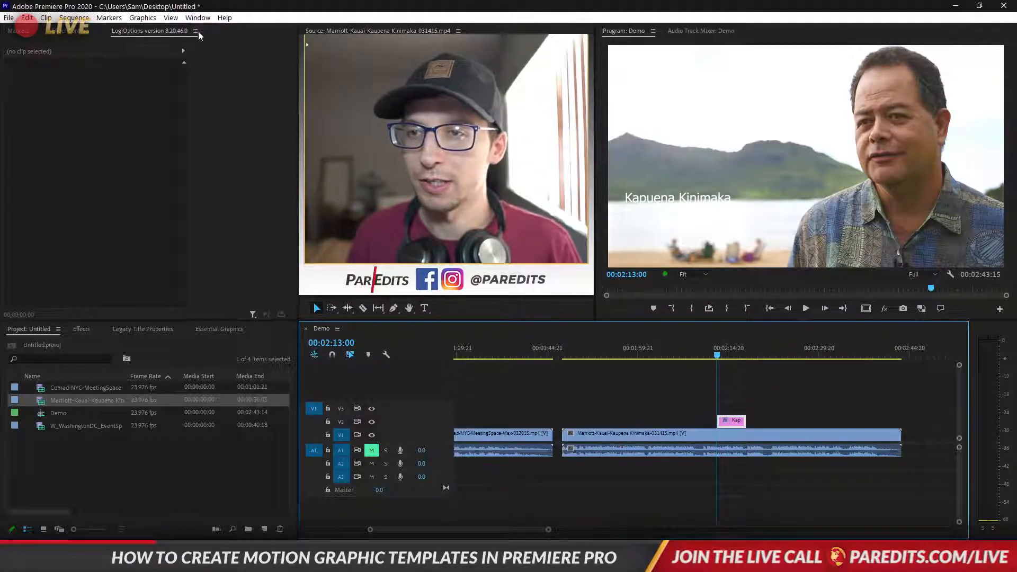
click(70, 31)
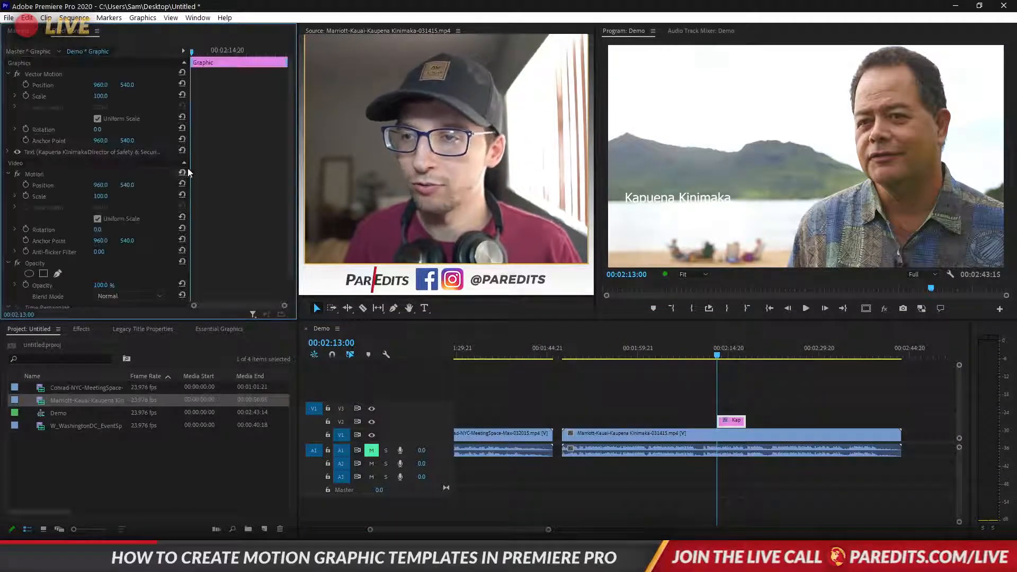
scroll(232, 140, down, 1)
click(39, 148)
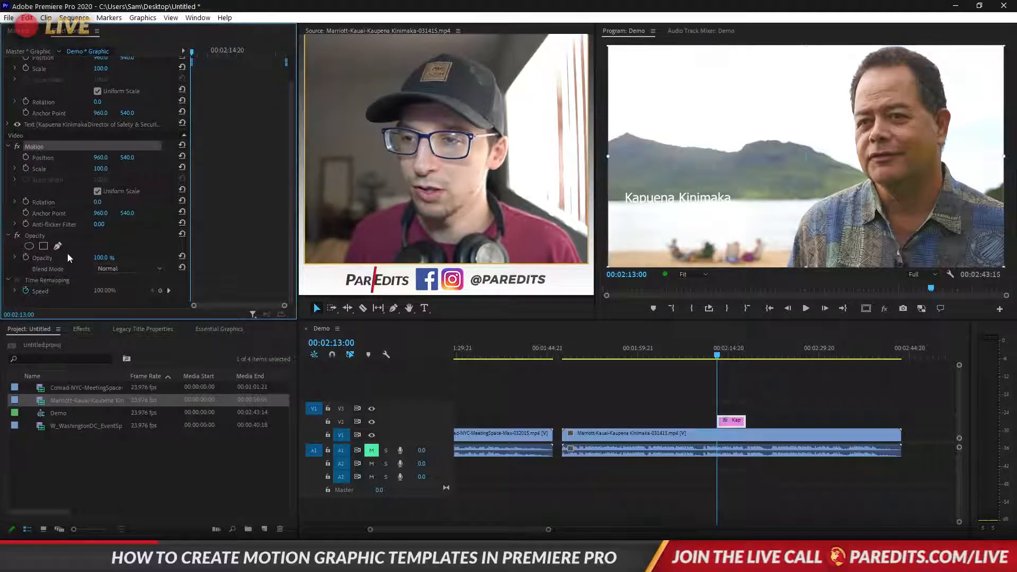
click(96, 124)
scroll(103, 143, up, 1)
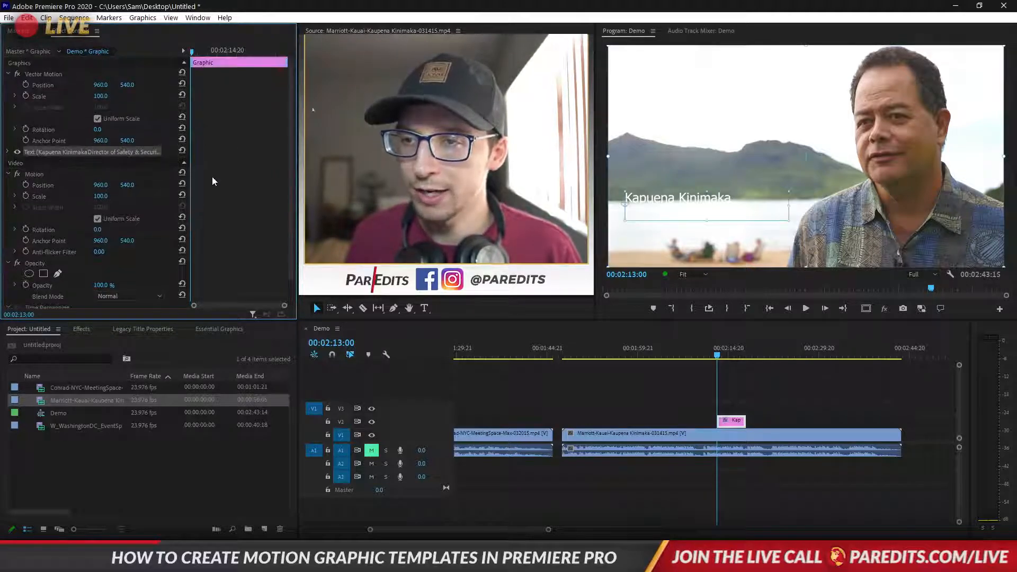
click(9, 153)
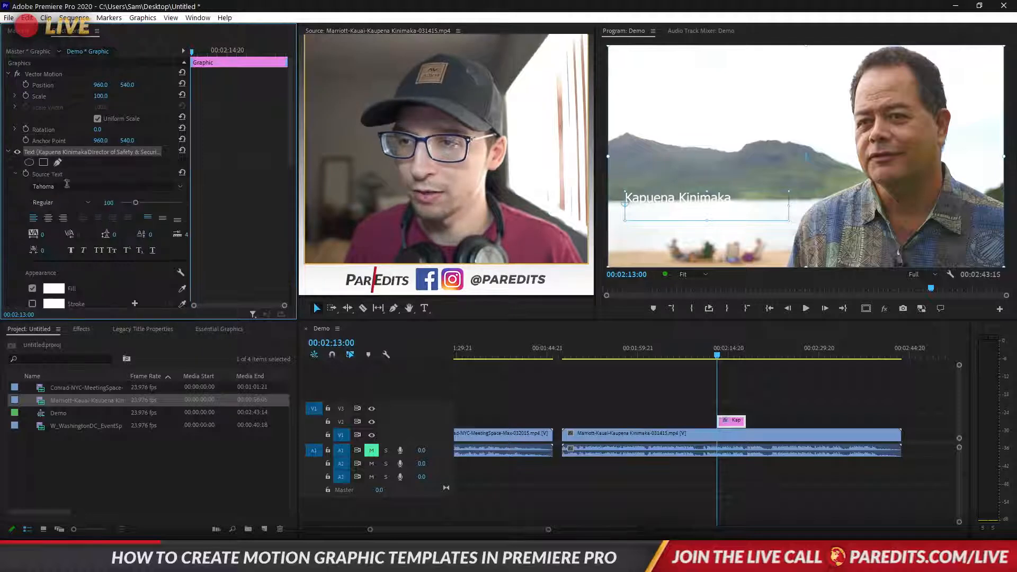
scroll(259, 196, down, 3)
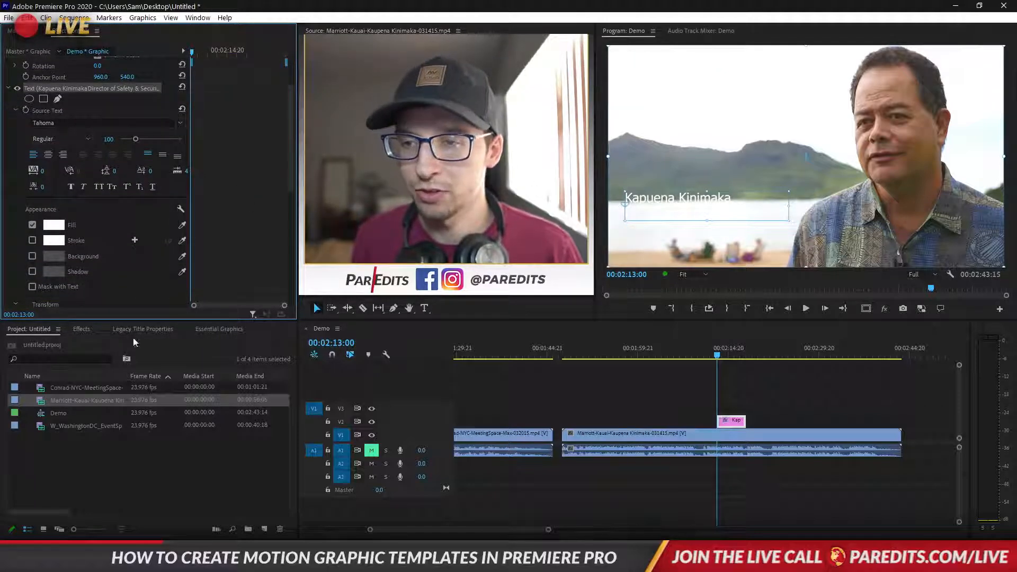
click(210, 327)
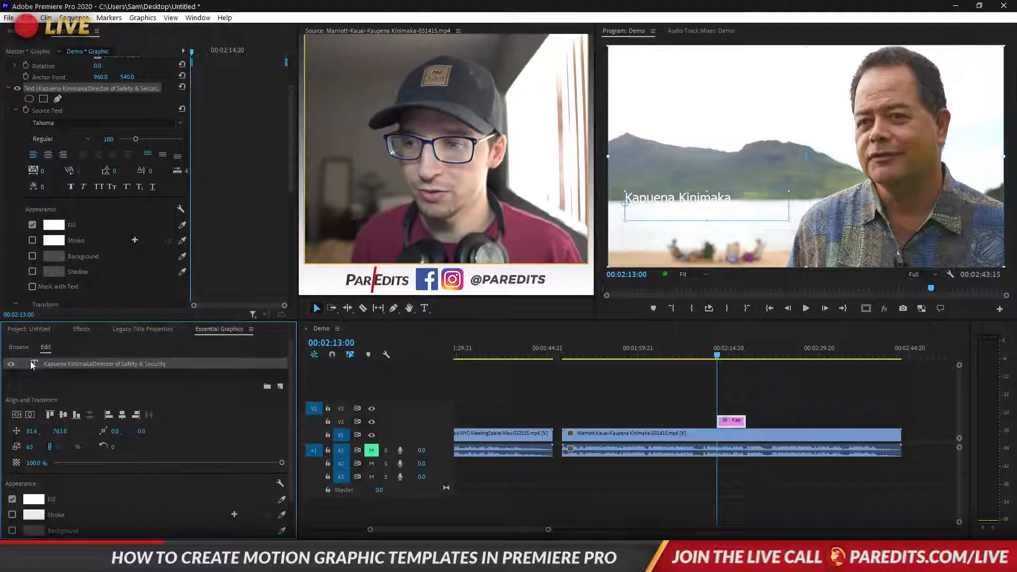
scroll(201, 430, down, 2)
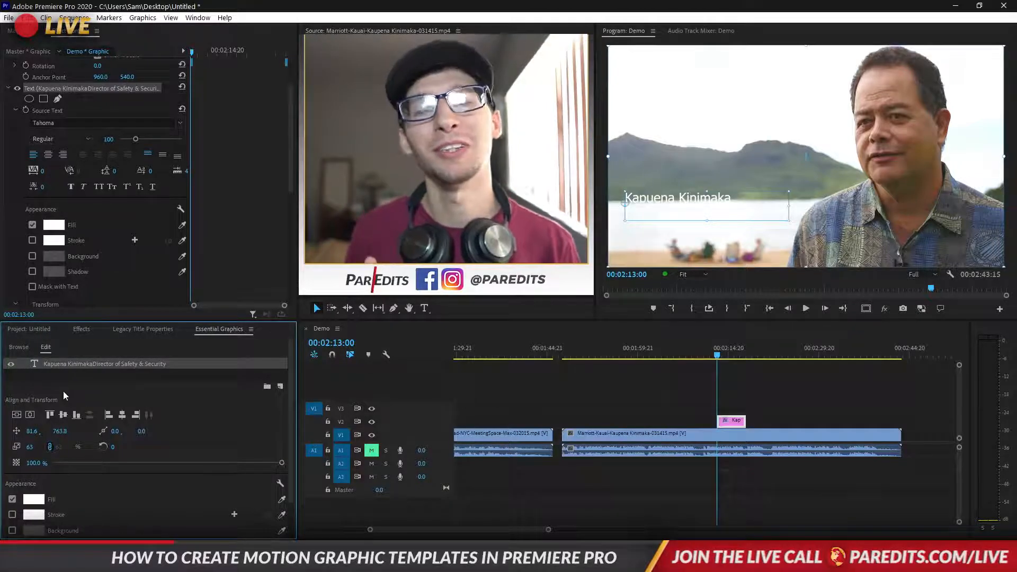
Duplicate the title's text layer and move the copy above the original
click(811, 426)
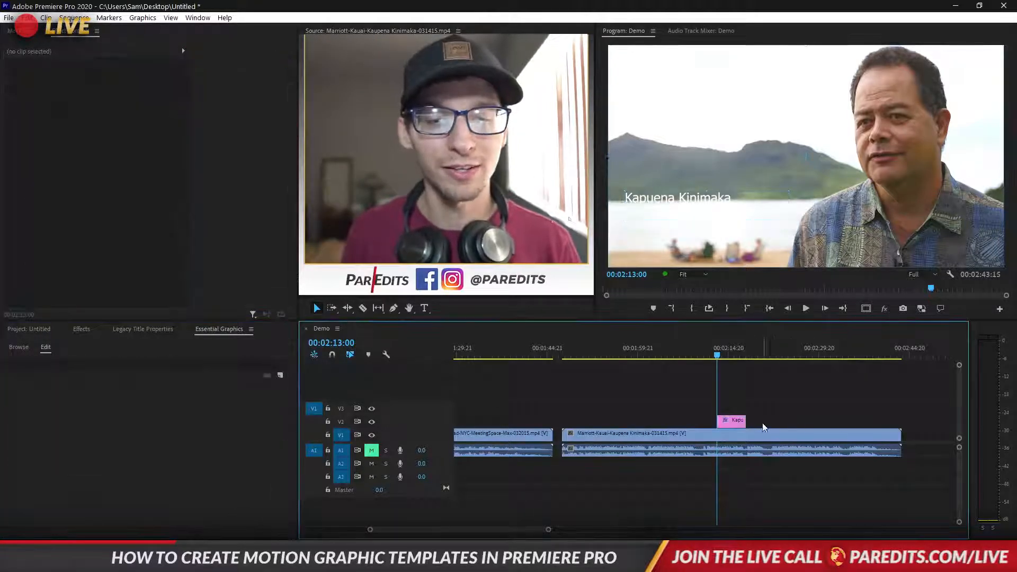
click(741, 425)
click(84, 148)
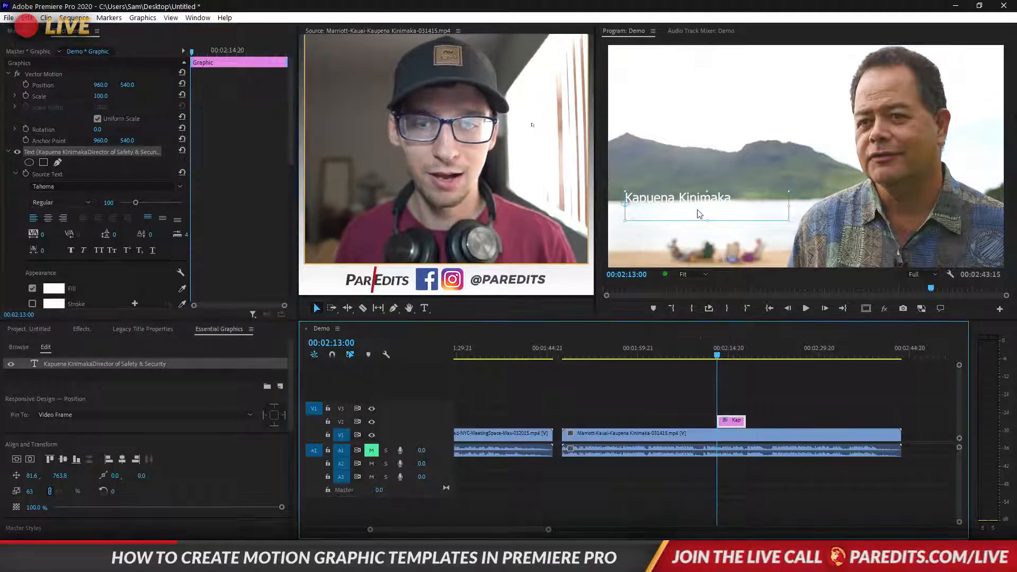
click(77, 153)
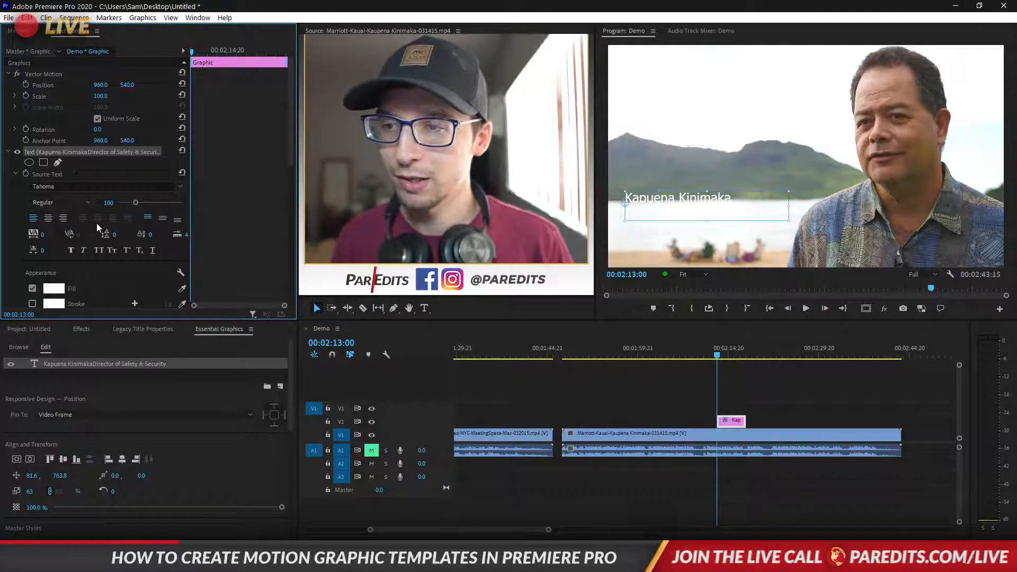
key(ctrl+v)
click(8, 153)
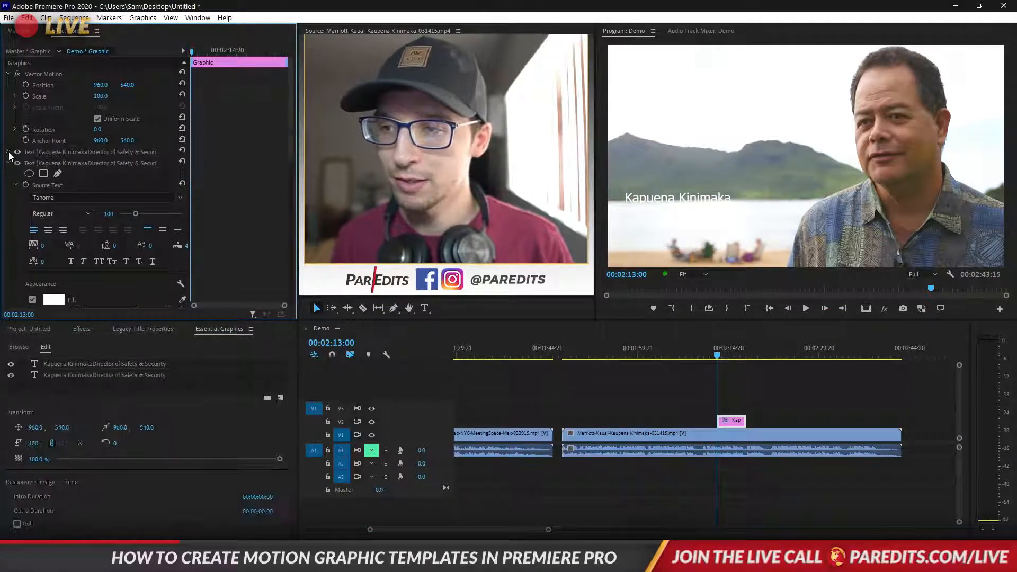
click(44, 165)
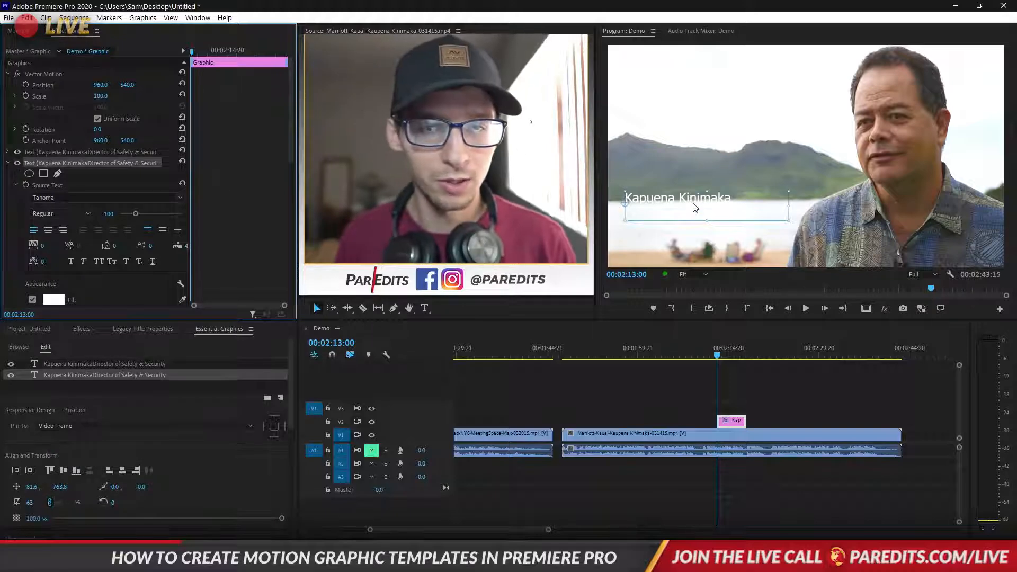
drag(695, 208, 695, 170)
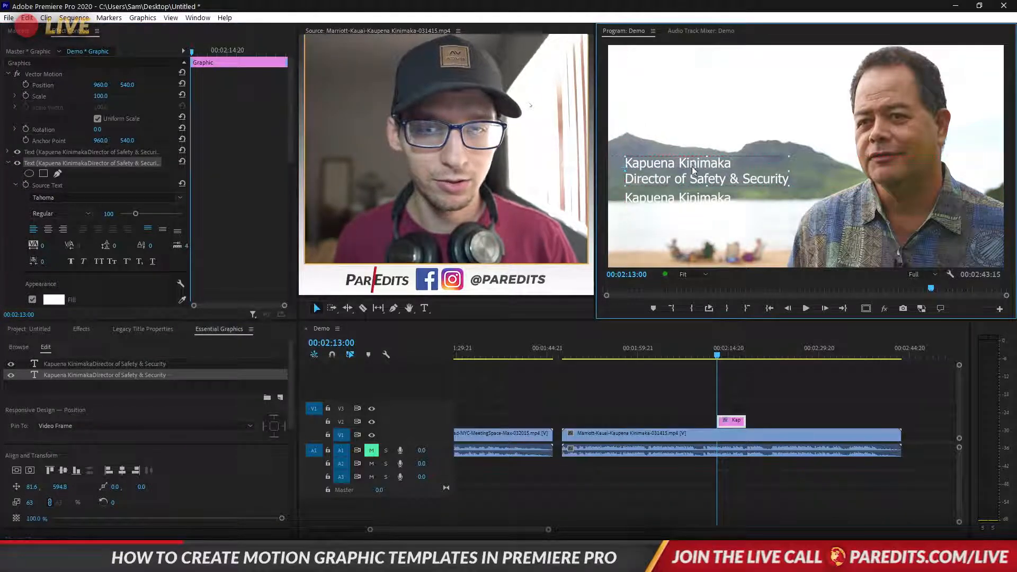
Delete the job title line from the copy and the name line from the original
double_click(693, 166)
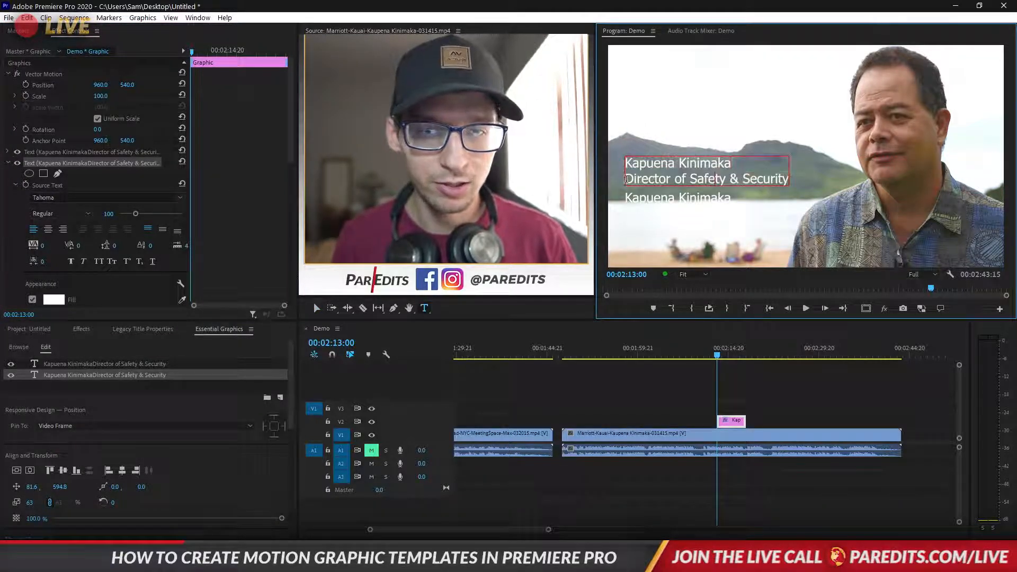
drag(625, 180, 790, 182)
key(BackSpace)
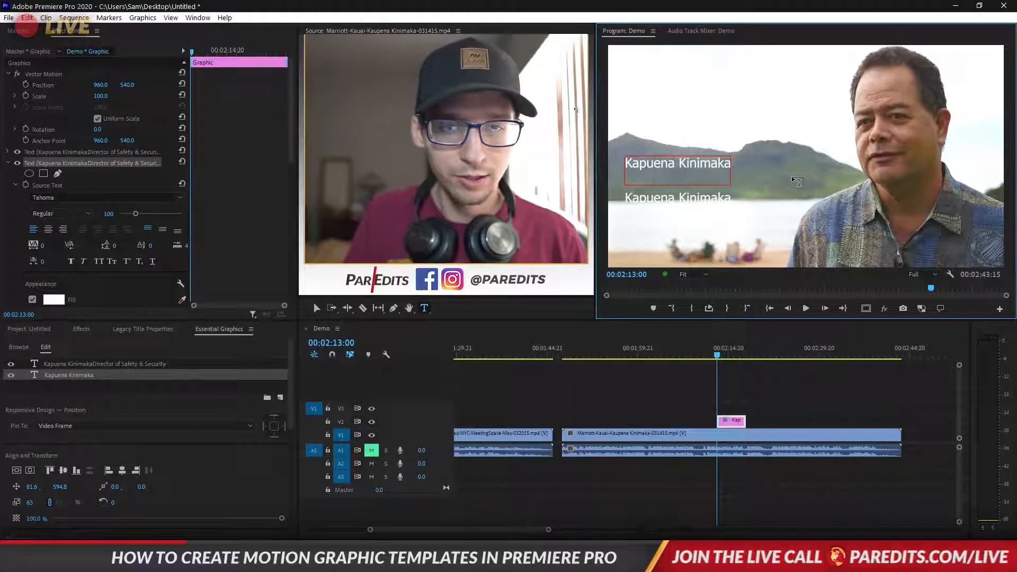
double_click(675, 200)
drag(733, 200, 623, 199)
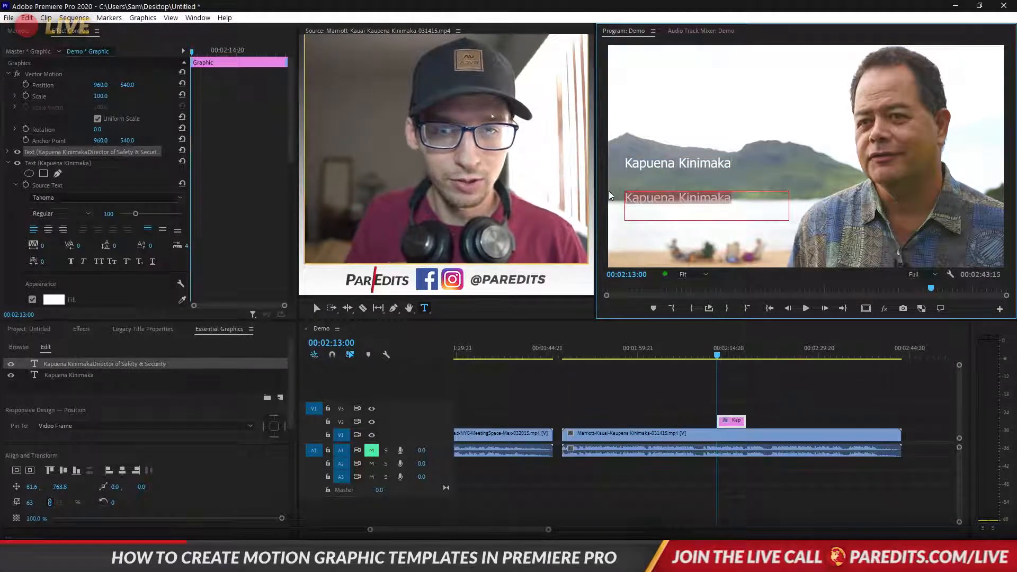
key(BackSpace)
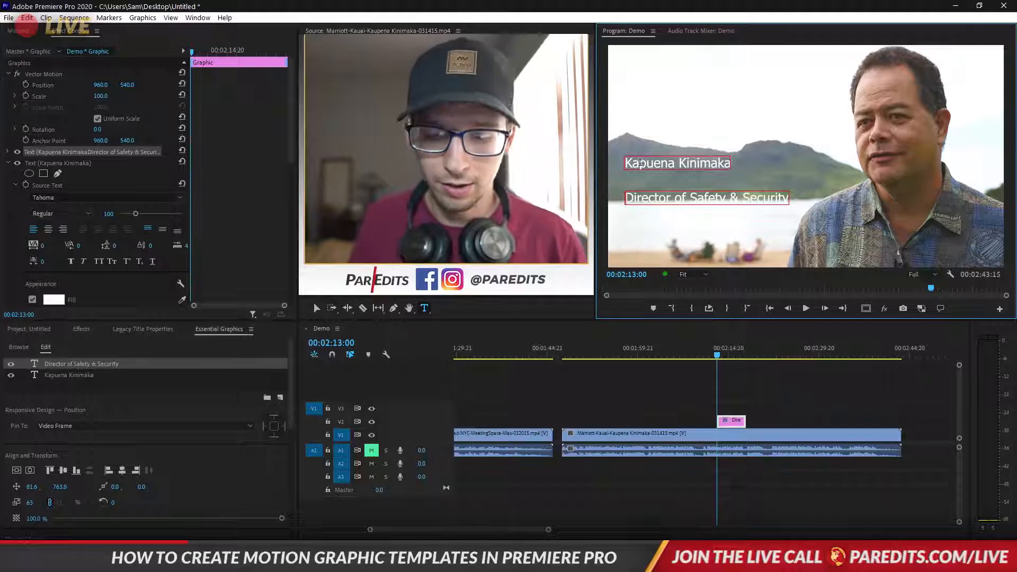
key(Escape)
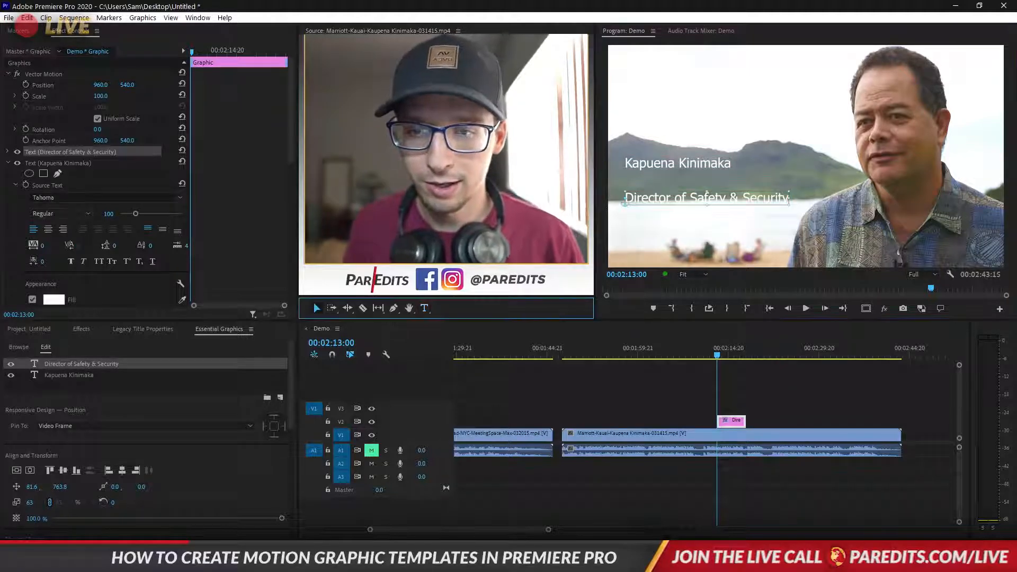
Stack the name layer just above the Director of Safety & Security layer
click(657, 174)
mouse_move(656, 171)
mouse_down()
mouse_move(657, 233)
mouse_move(656, 186)
mouse_up()
shift+click(655, 197)
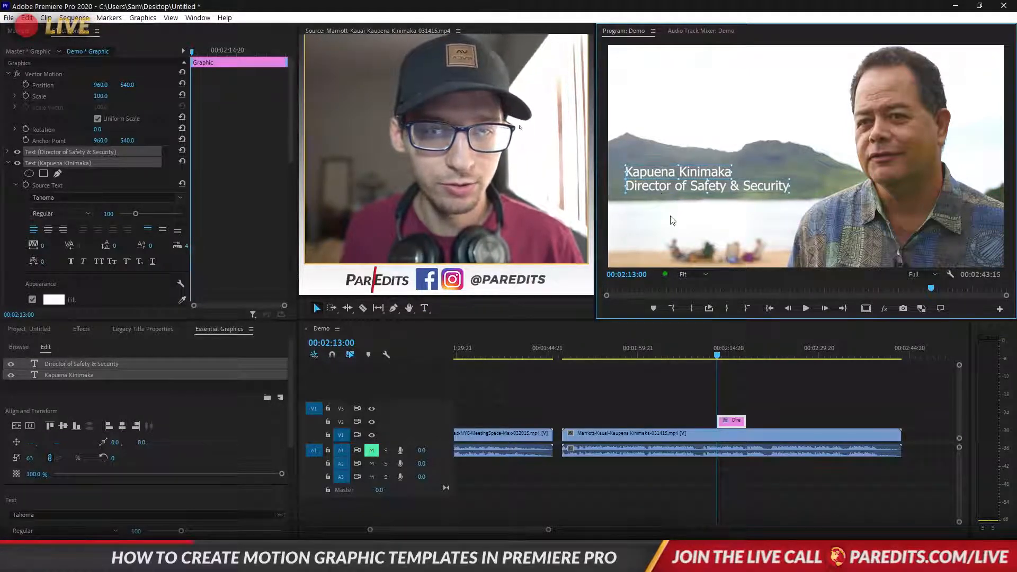
click(672, 221)
click(772, 410)
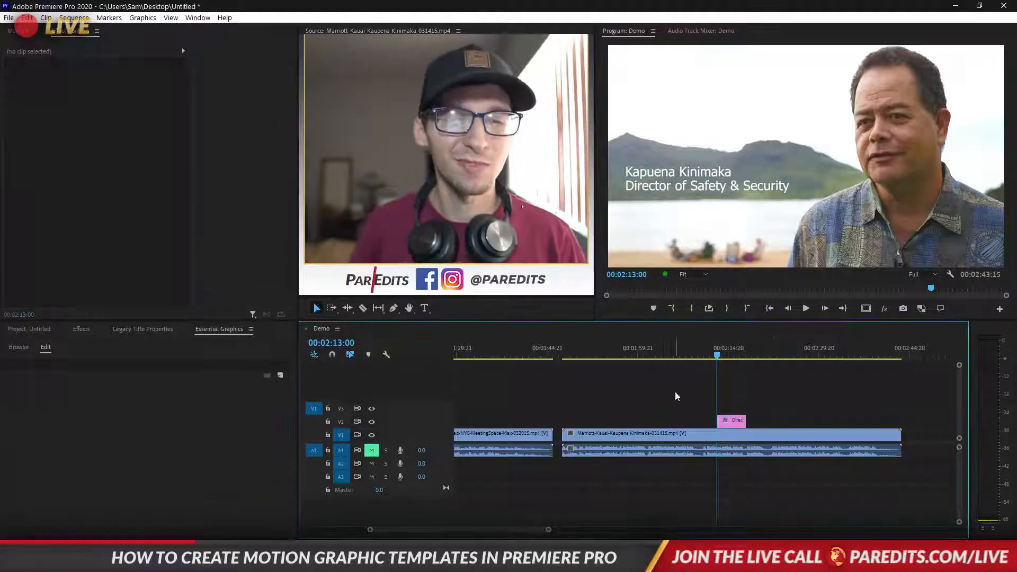
Scrub through the two-line title over the Kauai interview and reselect the title clip
click(566, 355)
drag(569, 355, 571, 355)
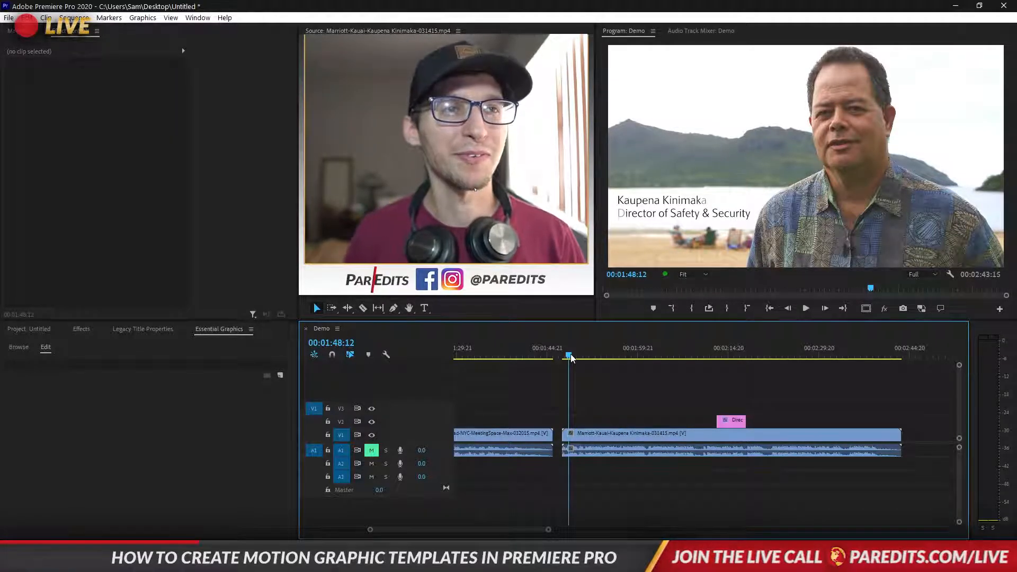
drag(571, 353, 724, 382)
click(729, 423)
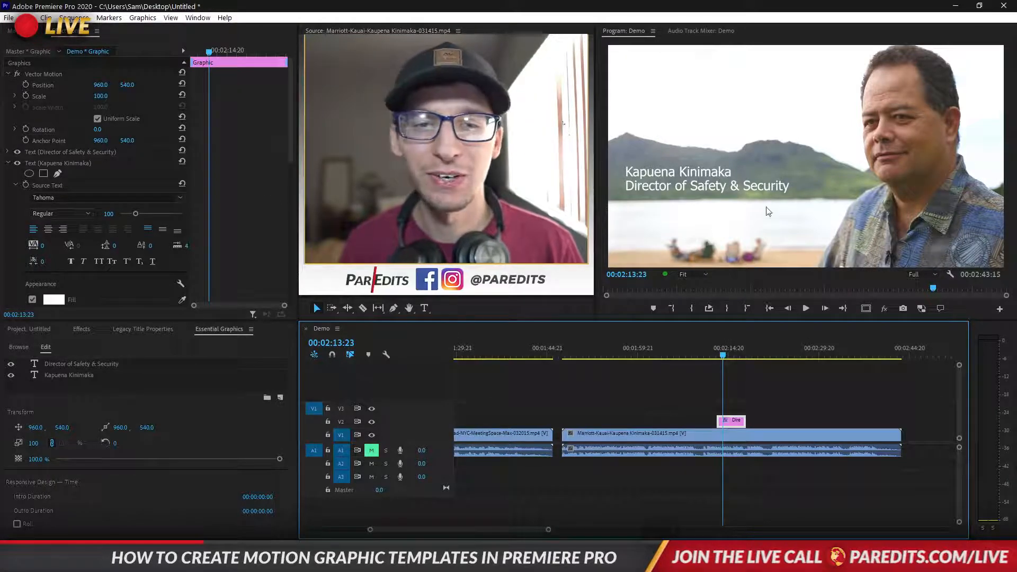
Set the name text layer's font to Lato
click(666, 173)
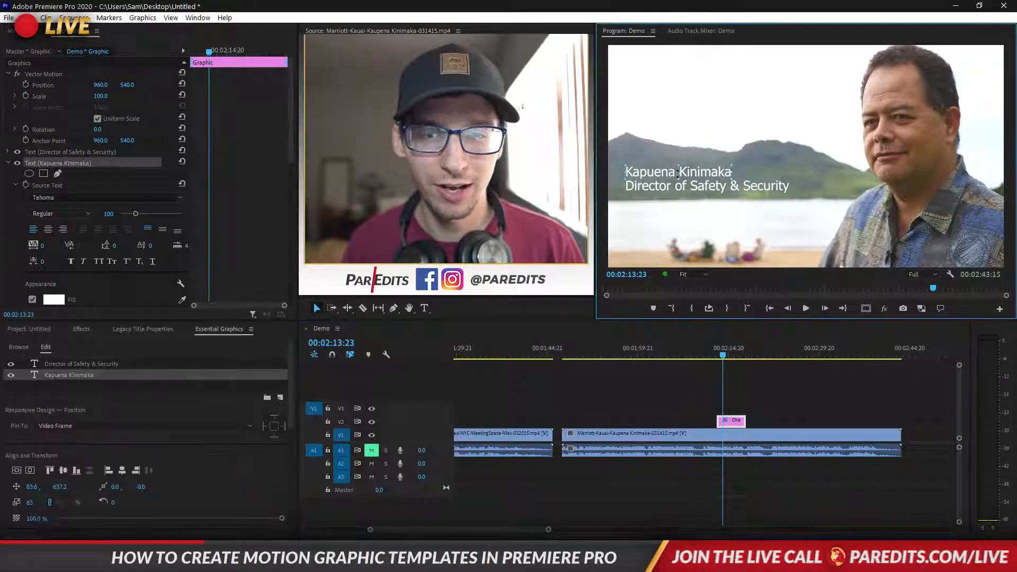
scroll(221, 141, down, 5)
scroll(226, 148, up, 3)
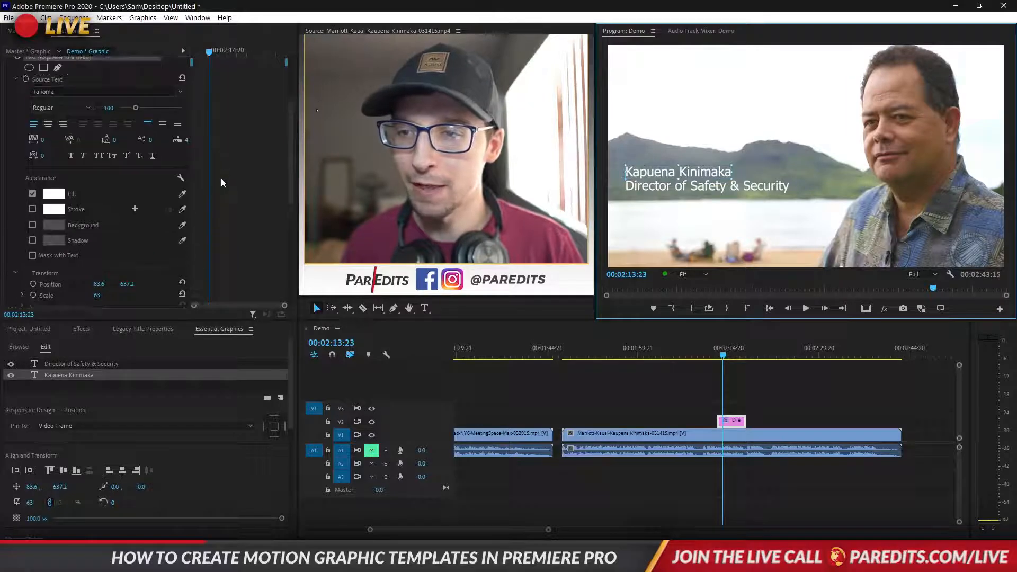
scroll(47, 124, down, 2)
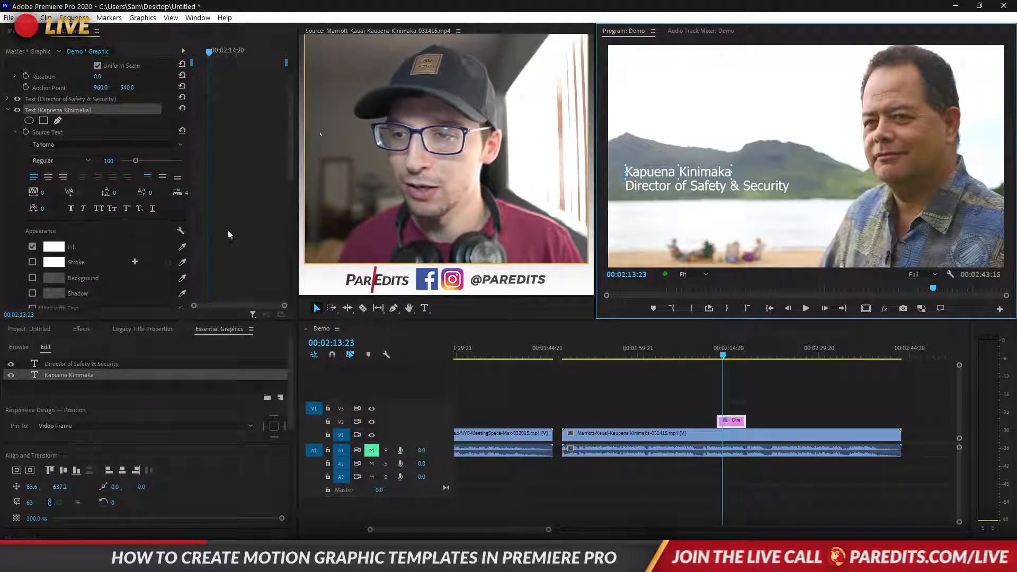
click(48, 113)
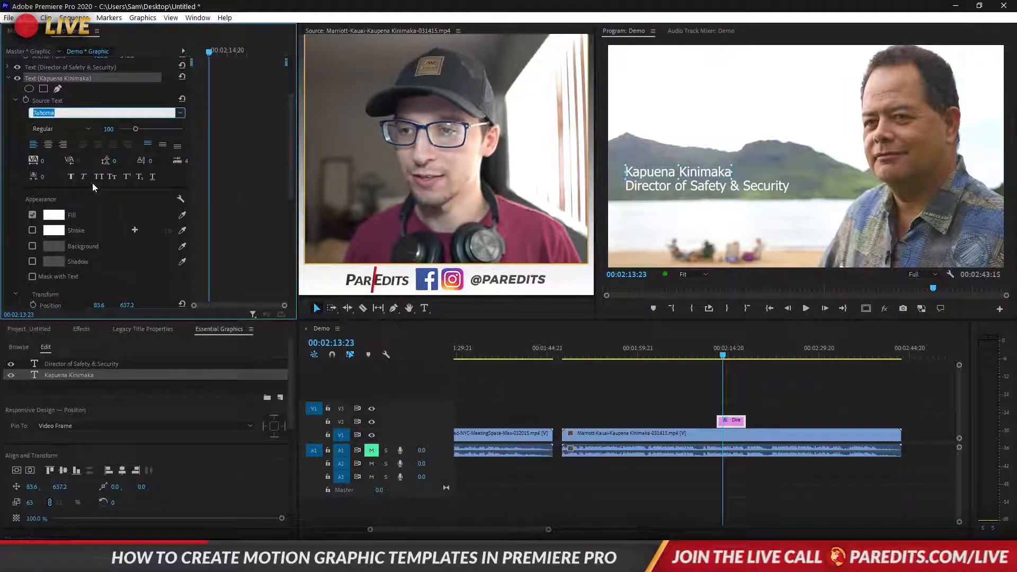
text(lato)
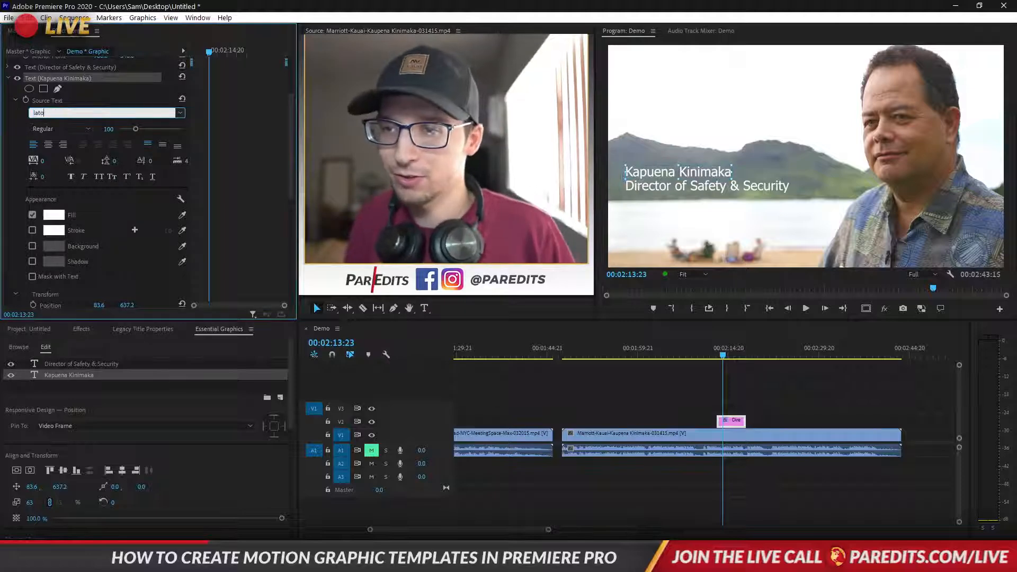
key(Return)
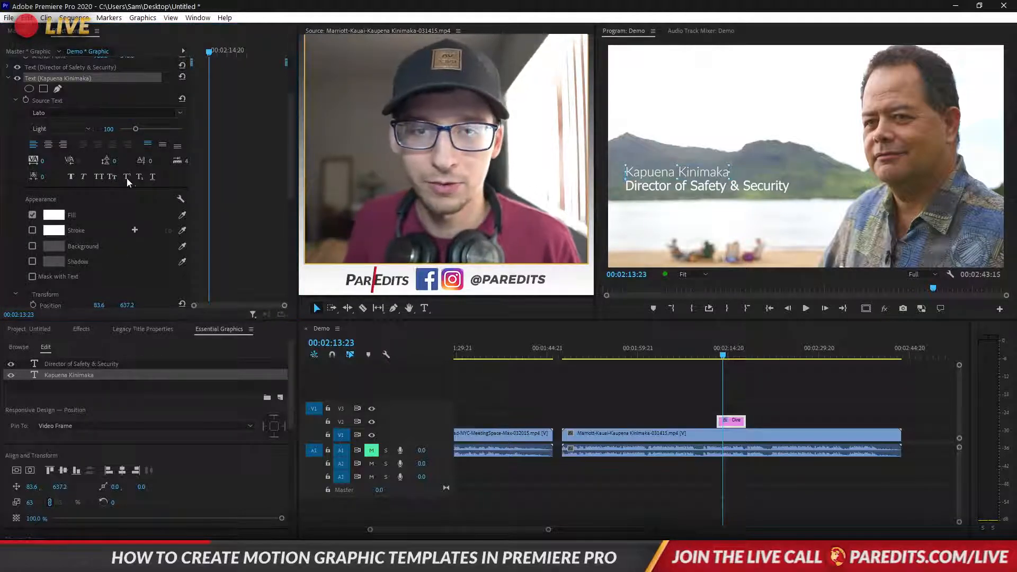
Switch the Director of Safety & Security layer from Tahoma to Lato and save the project
click(623, 192)
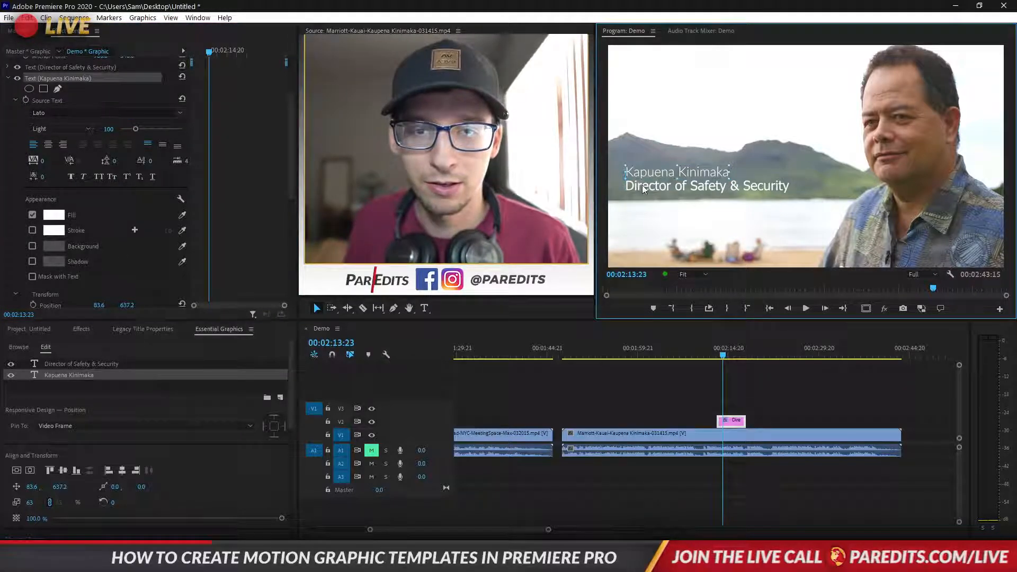
click(67, 111)
text(lato)
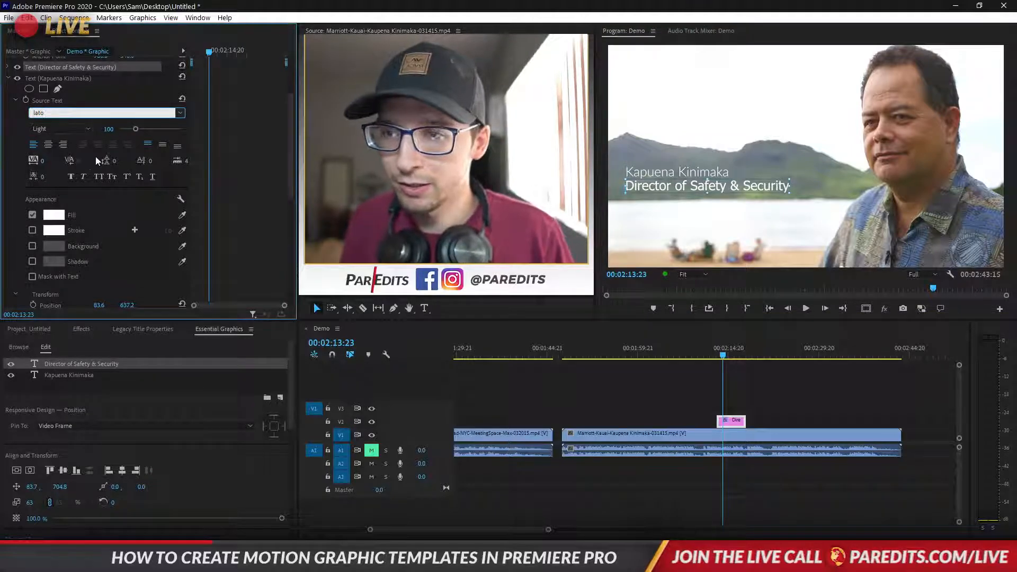
key(Return)
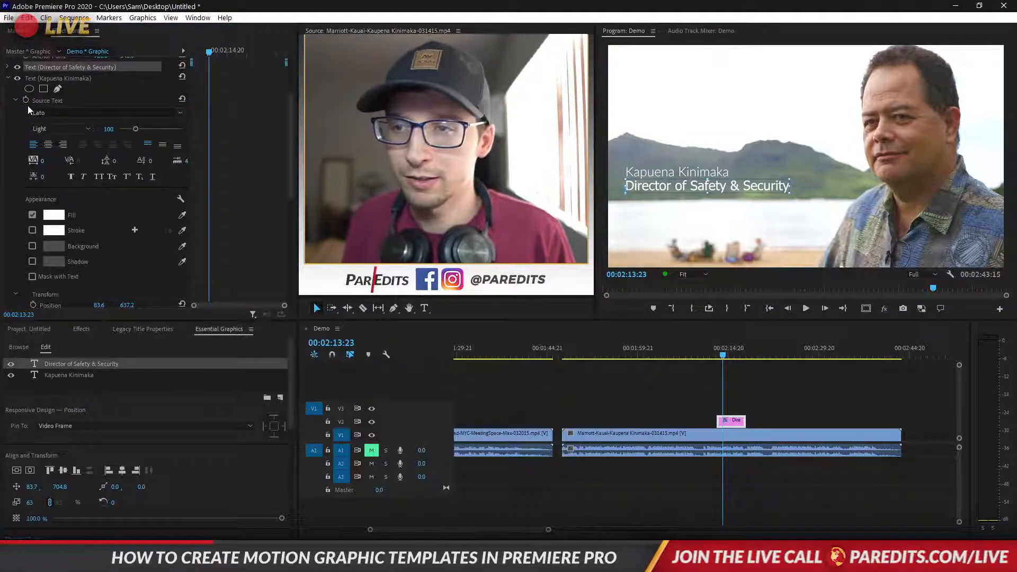
click(42, 79)
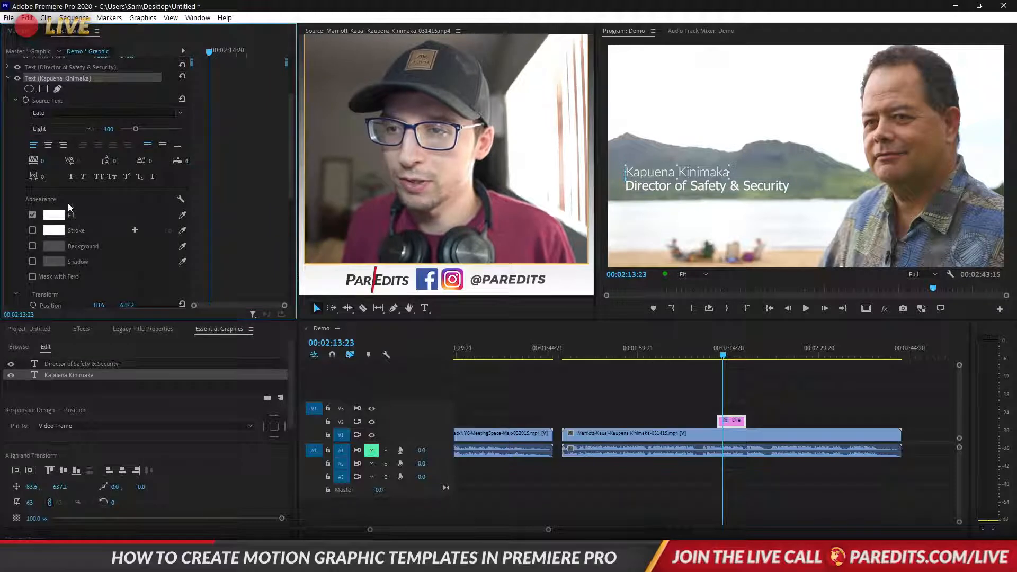
key(ctrl+s)
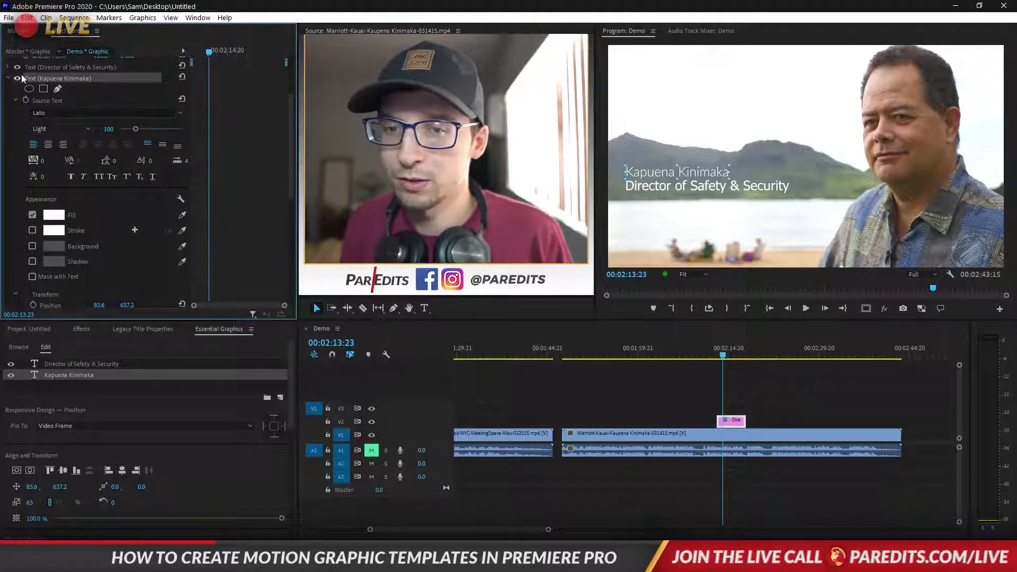
Apply Lato to the job title line again and commit the font change
click(22, 78)
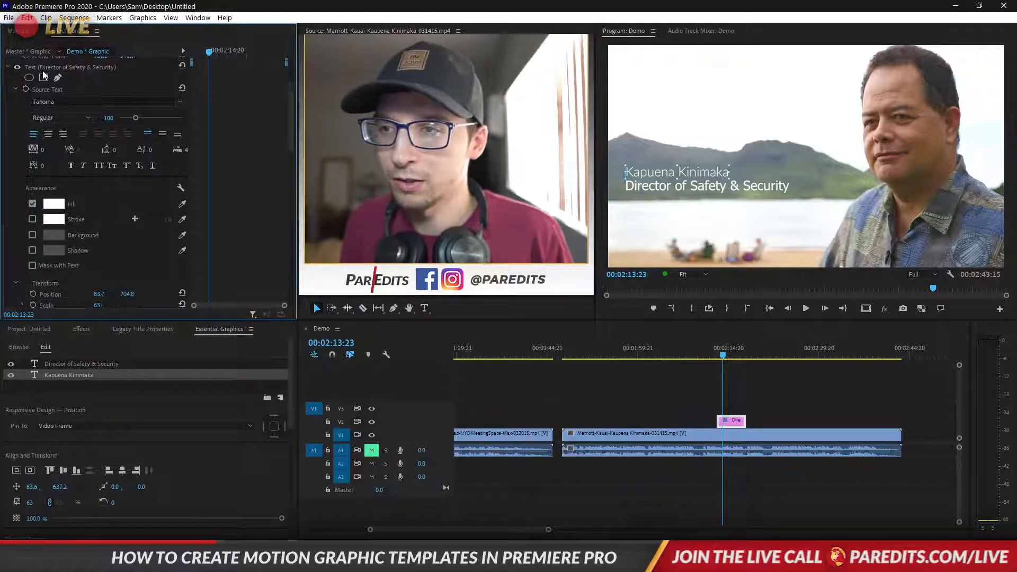
click(80, 101)
text(lat)
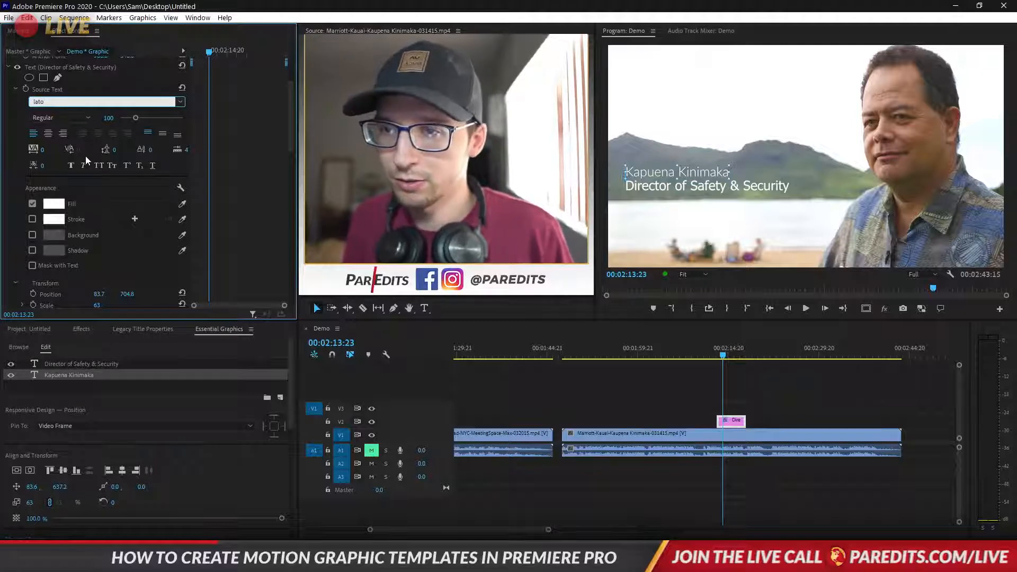
text(o)
key(Return)
click(716, 393)
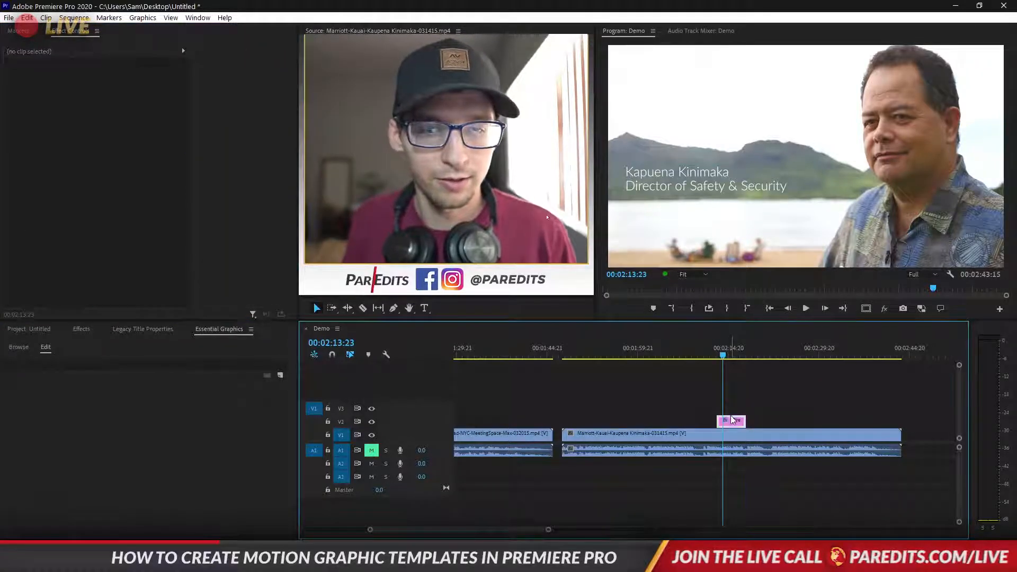
Add a rectangle mask to the Director of Safety & Security text and size it along that line
click(733, 420)
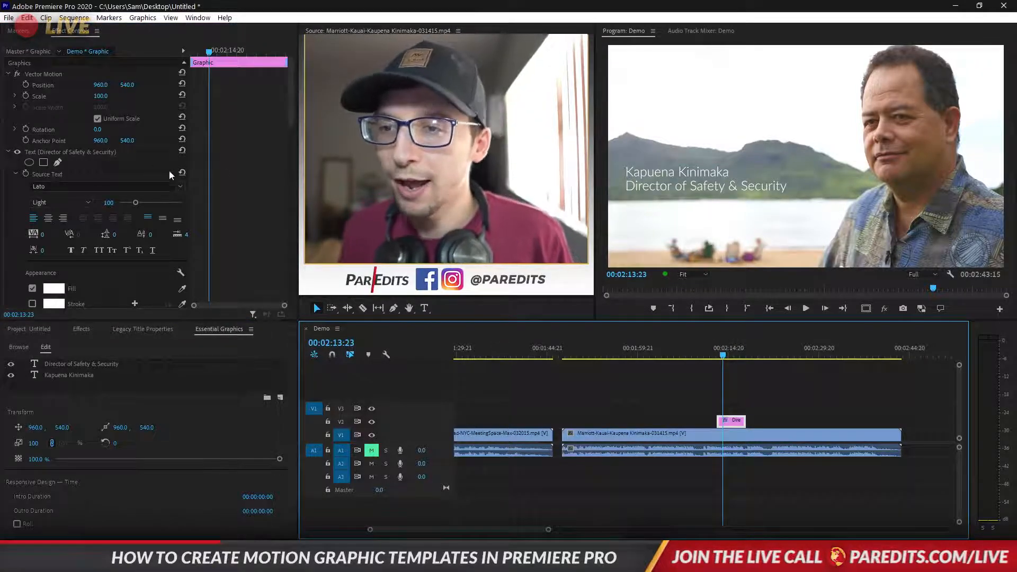
scroll(241, 193, down, 1)
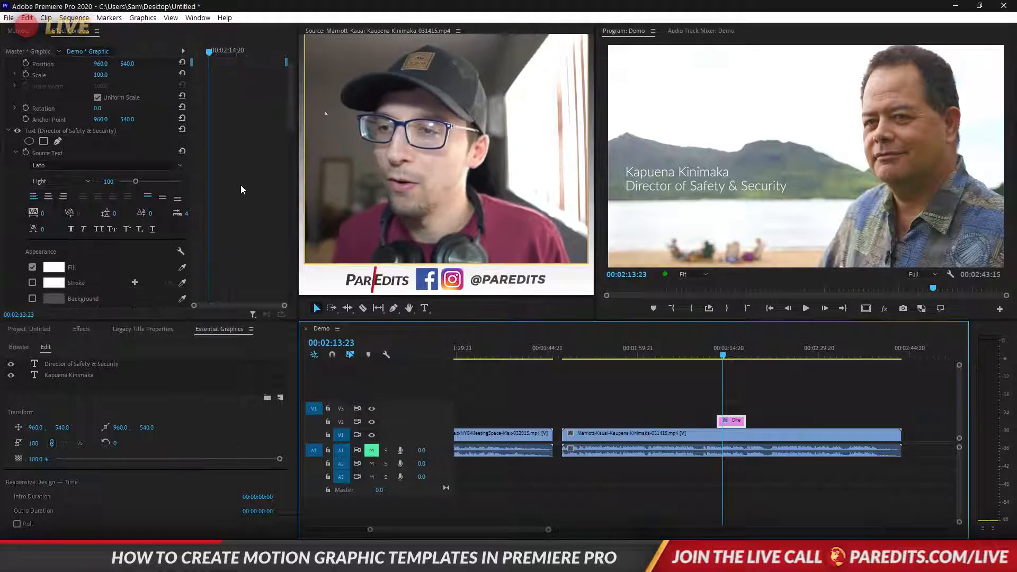
click(15, 153)
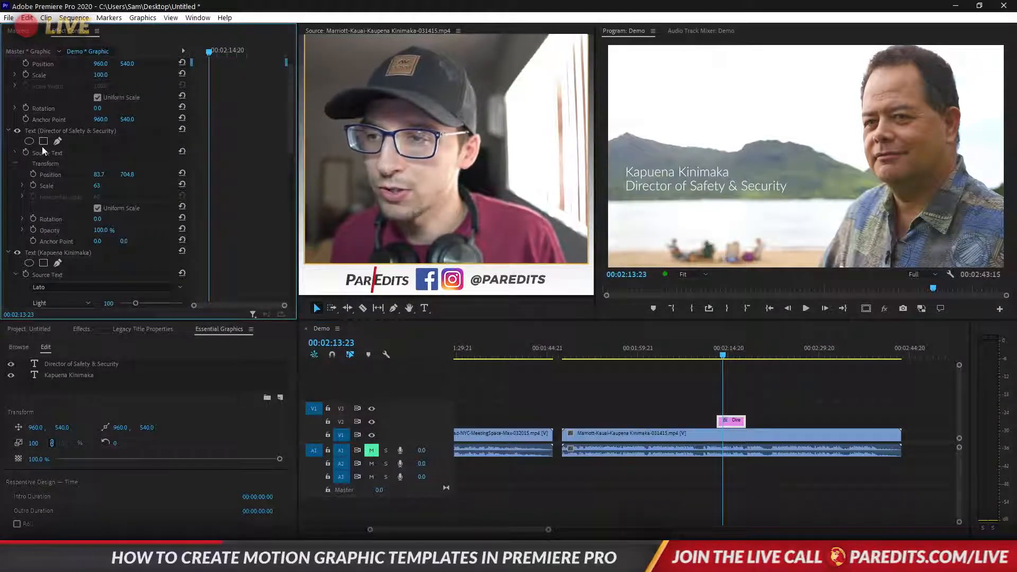
click(15, 275)
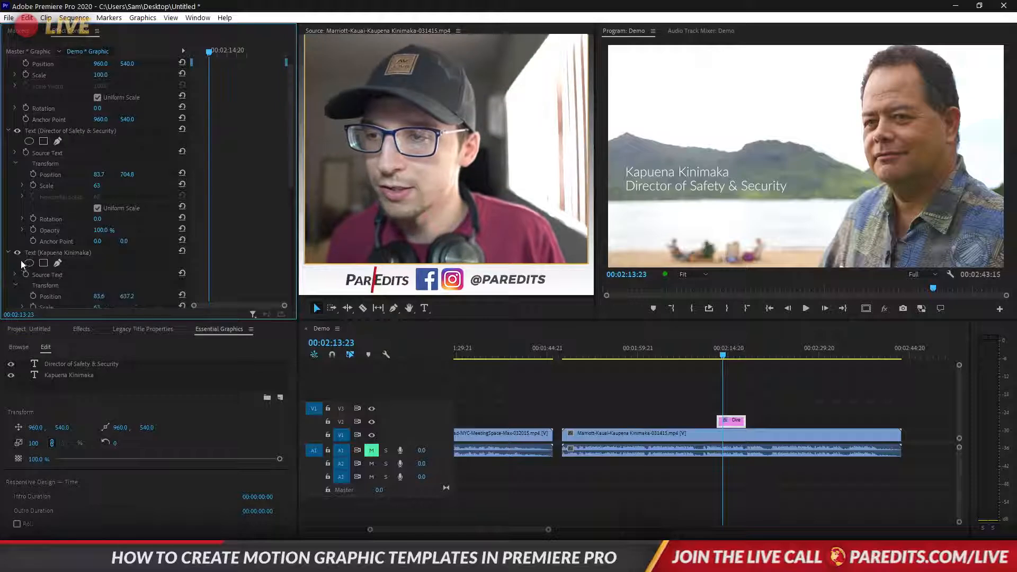
click(43, 141)
drag(814, 169, 741, 197)
mouse_move(741, 197)
mouse_down()
mouse_move(843, 195)
mouse_move(595, 203)
mouse_move(723, 205)
mouse_up()
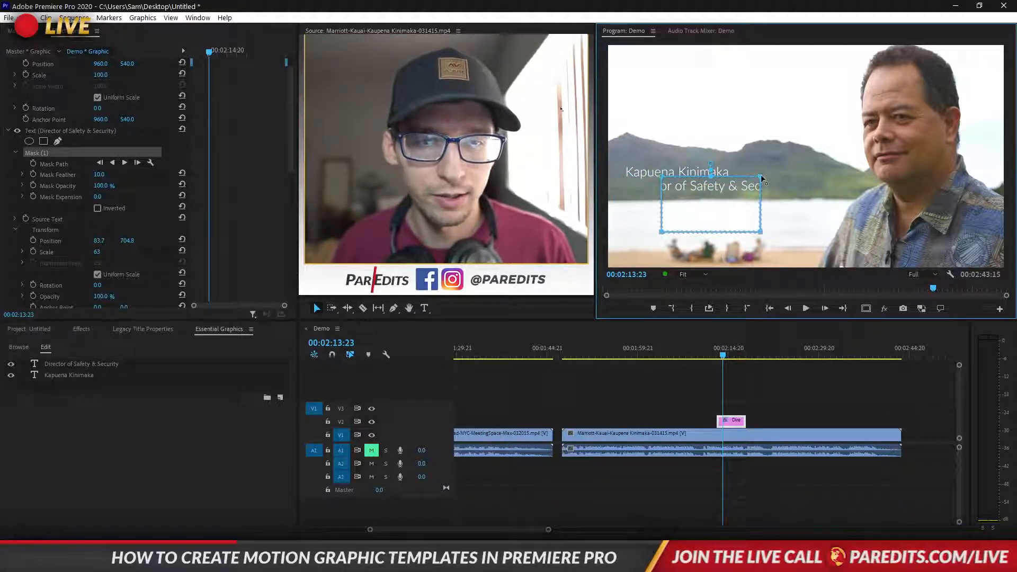
drag(761, 231, 605, 224)
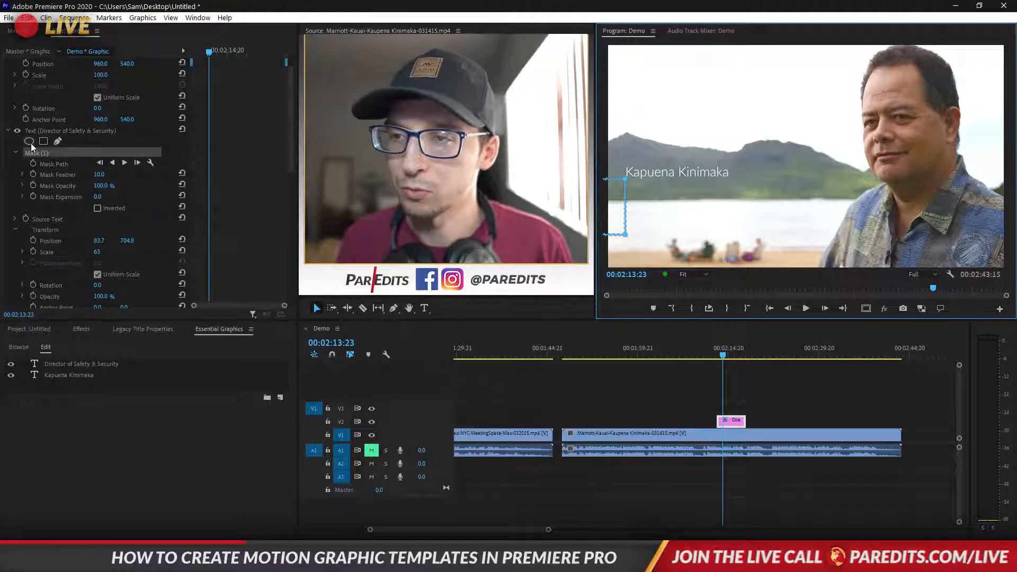
Keyframe the mask path with the title hidden, then at 2:14:15 stretch the mask to reveal it
click(51, 164)
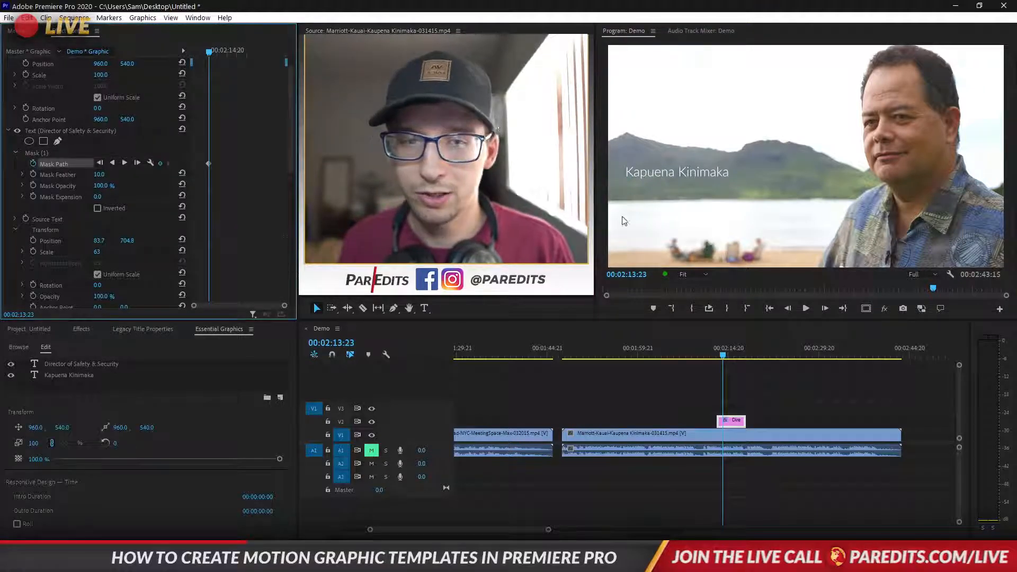
click(38, 153)
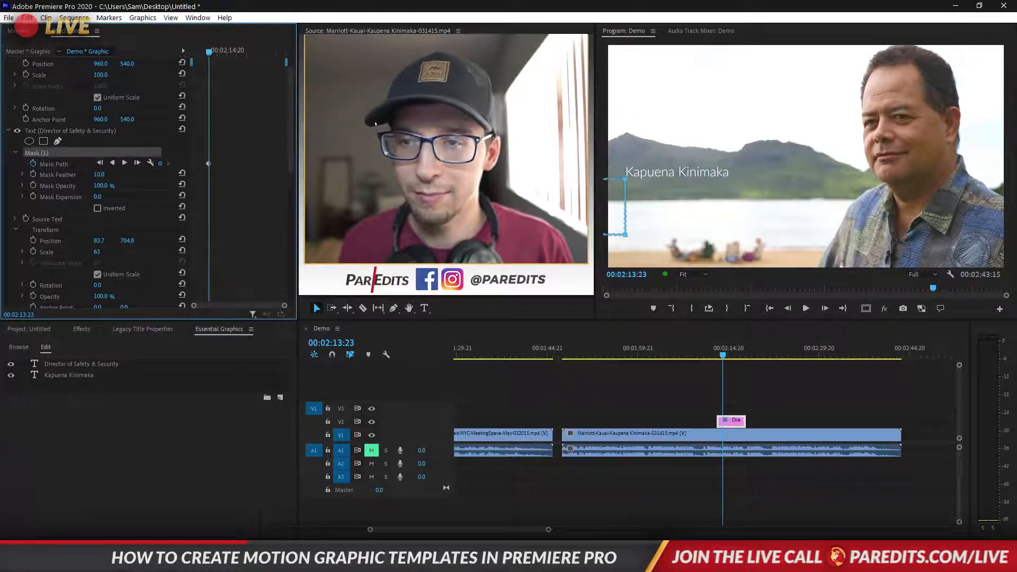
drag(214, 52, 223, 52)
drag(616, 206, 799, 213)
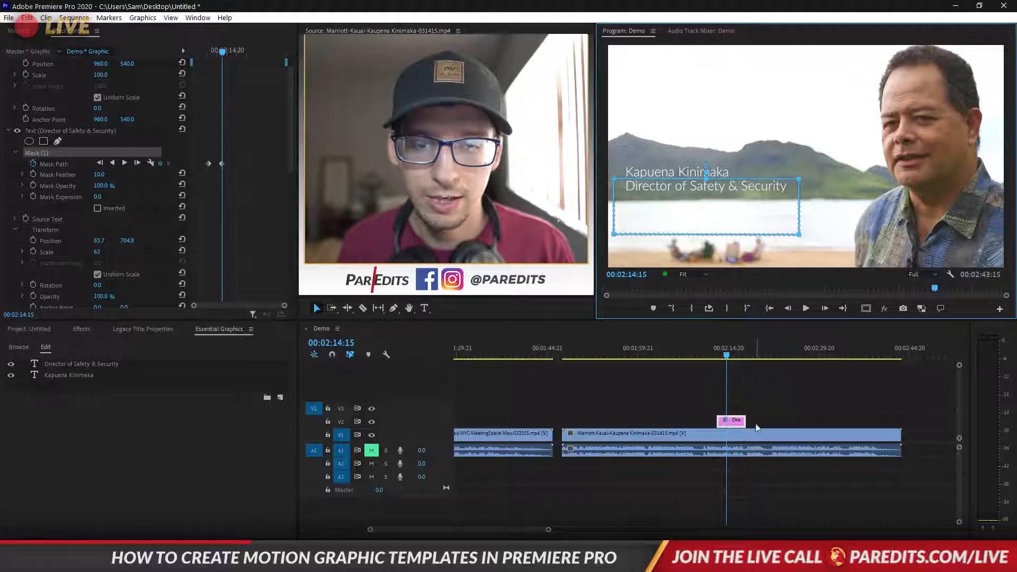
click(40, 132)
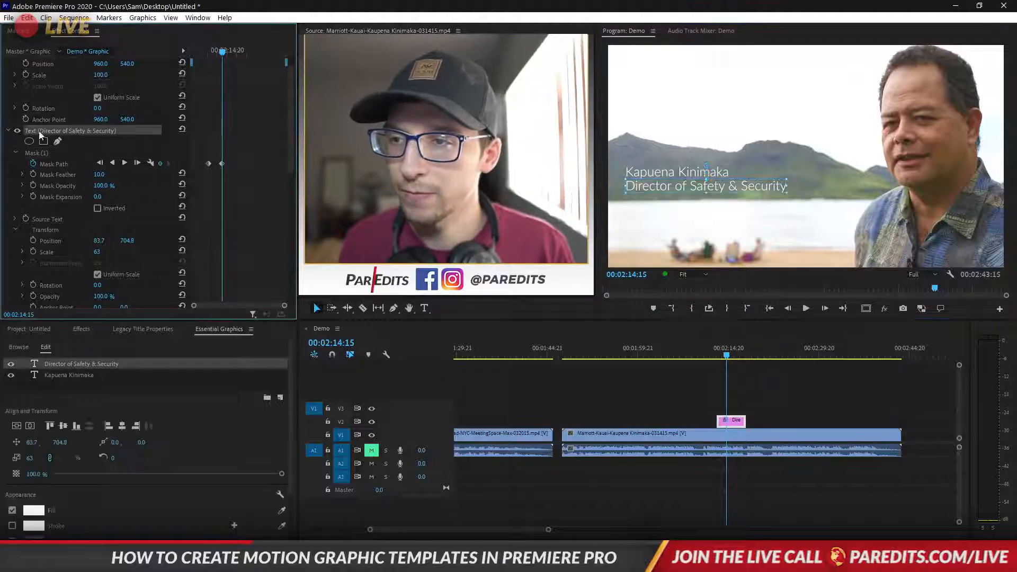
click(8, 131)
click(38, 142)
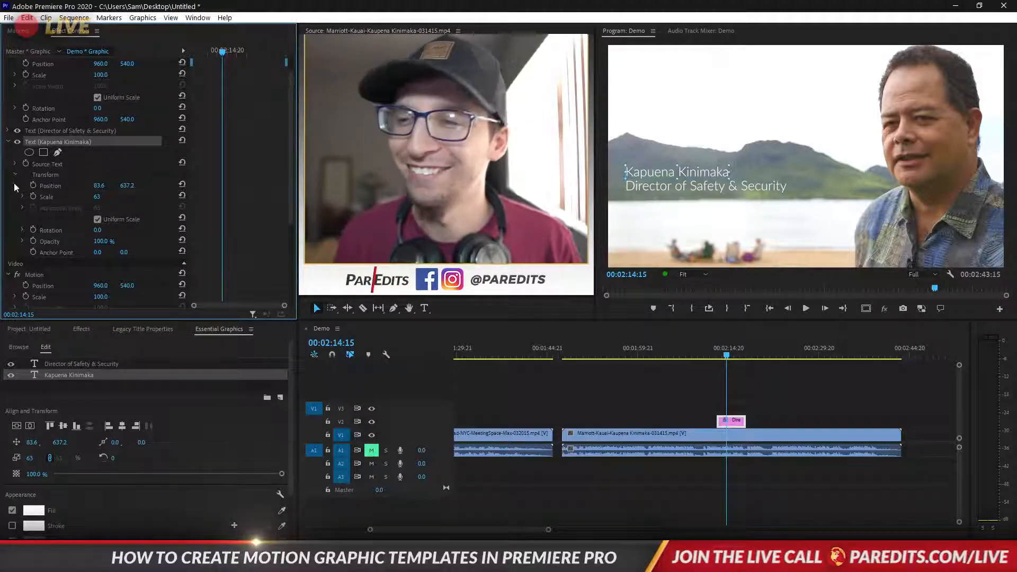
click(43, 153)
click(759, 170)
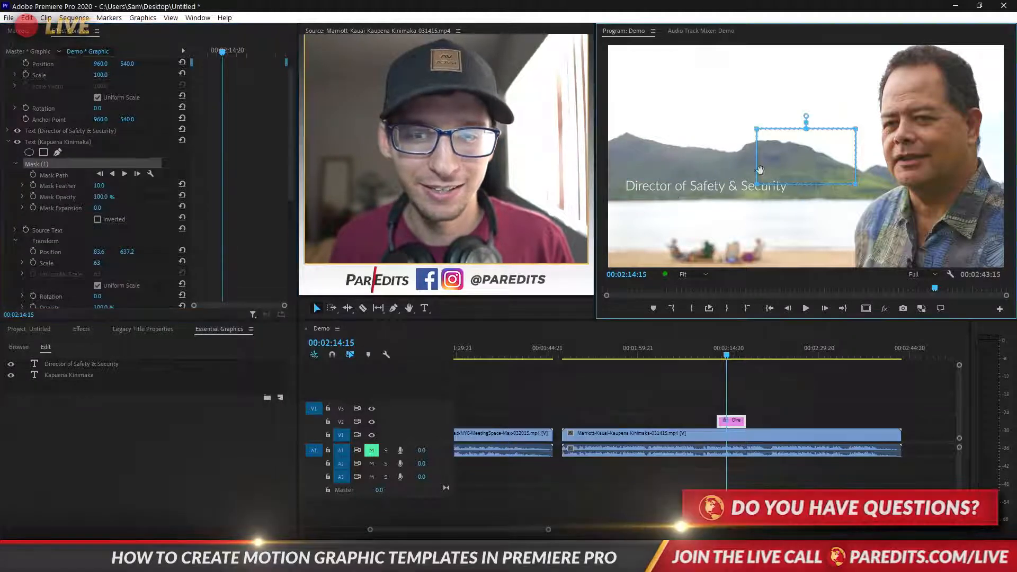
drag(760, 169, 630, 174)
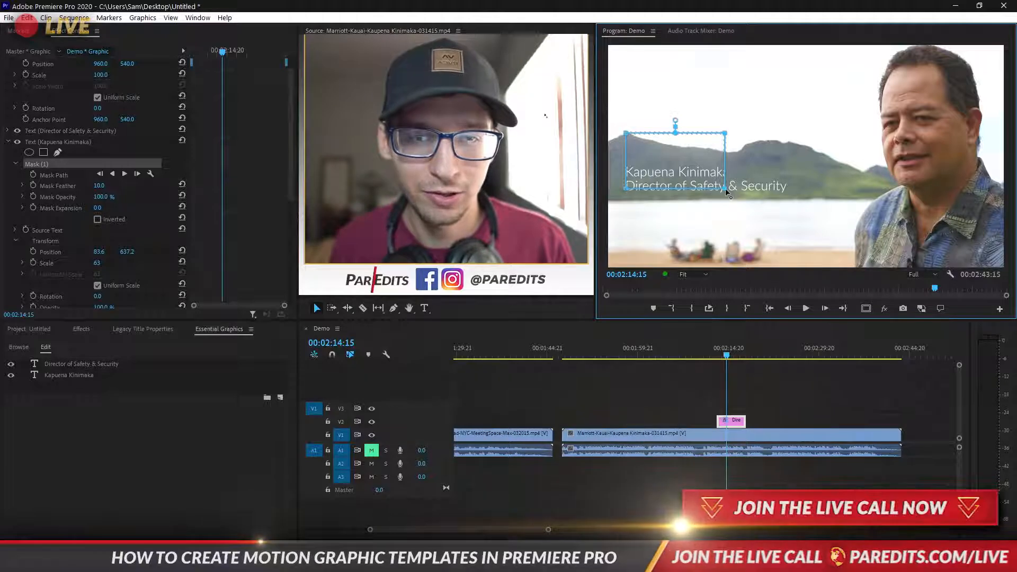
drag(726, 188, 870, 163)
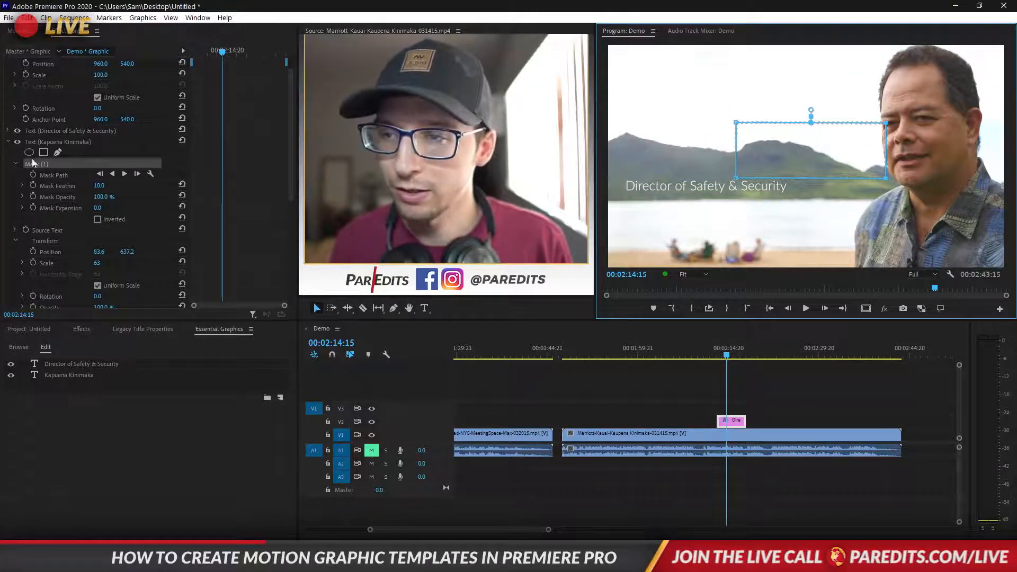
Set the name's first Mask Path keyframe, then at 2:15:04 move the mask over the name
click(35, 175)
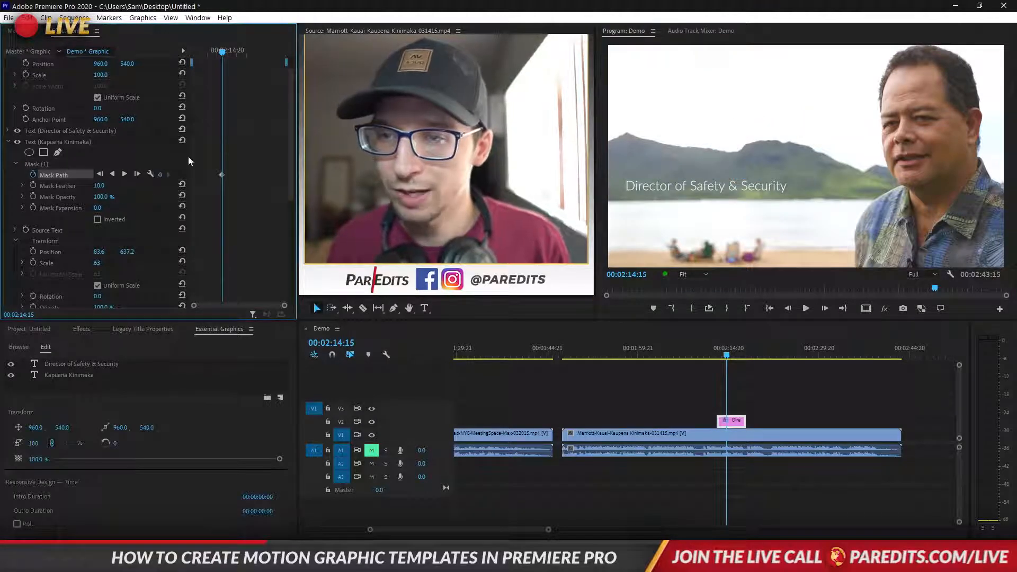
click(233, 51)
click(34, 166)
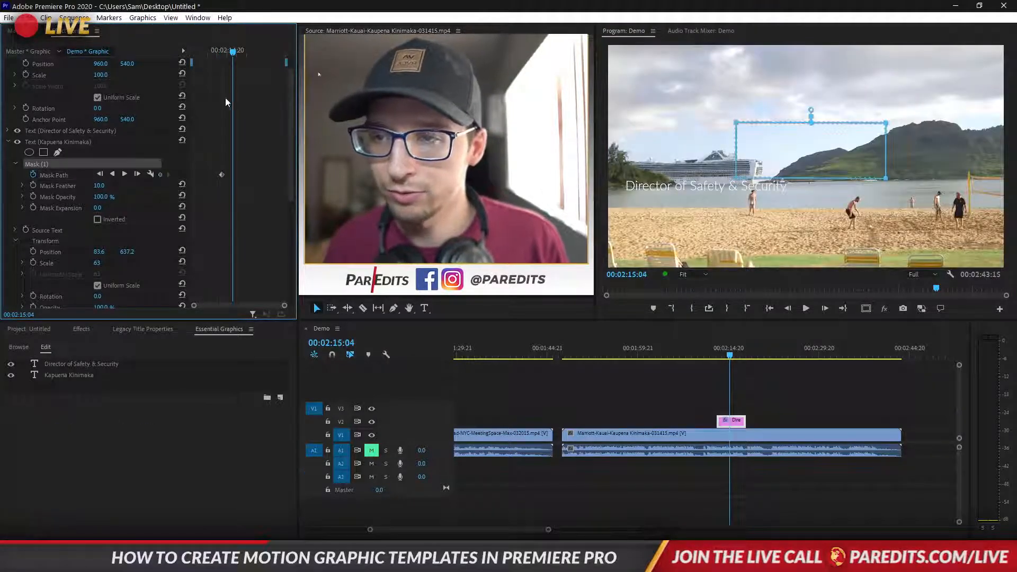
drag(819, 162, 705, 163)
click(220, 158)
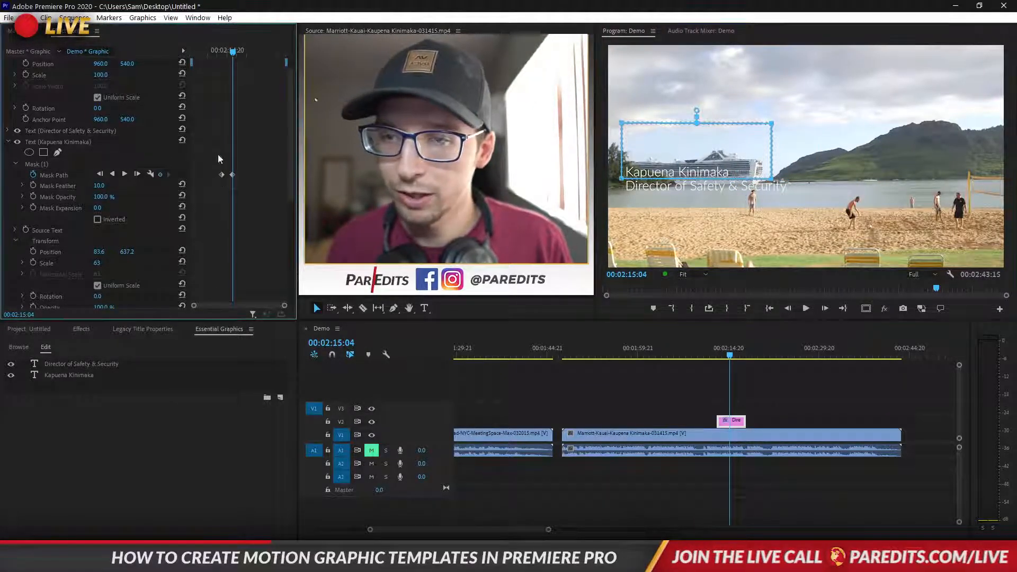
click(9, 131)
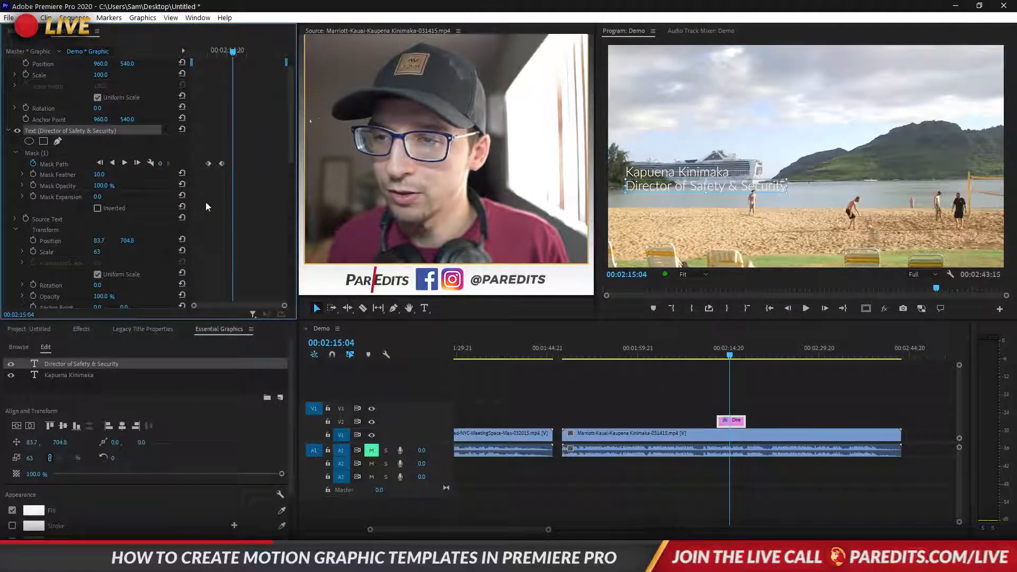
Shift the title line's and the name's Mask Path keyframes earlier so the name reveals first
scroll(208, 204, down, 2)
scroll(247, 204, down, 5)
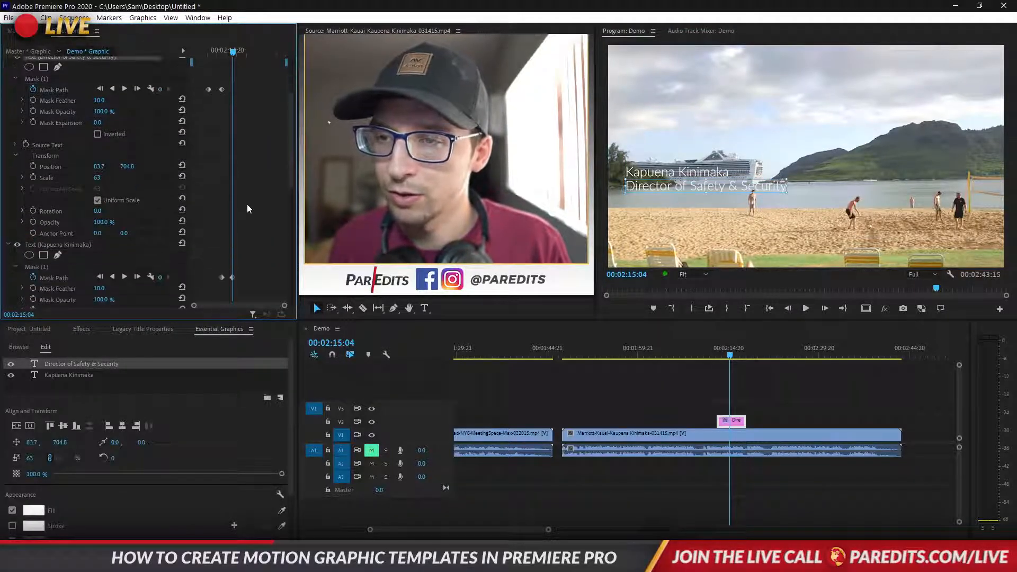
mouse_move(213, 57)
mouse_down()
mouse_move(202, 56)
mouse_move(239, 55)
mouse_move(205, 53)
mouse_up()
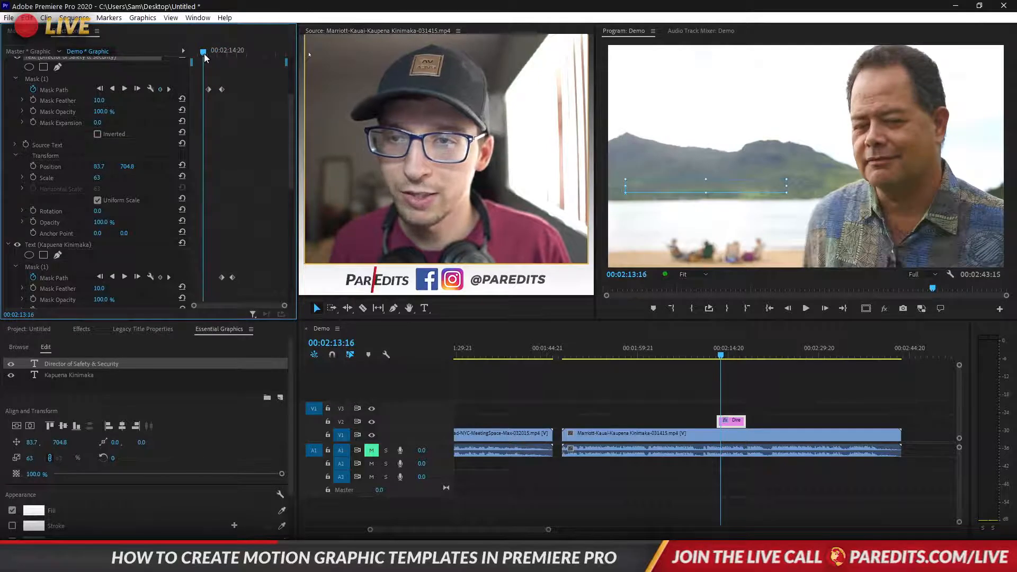
click(208, 89)
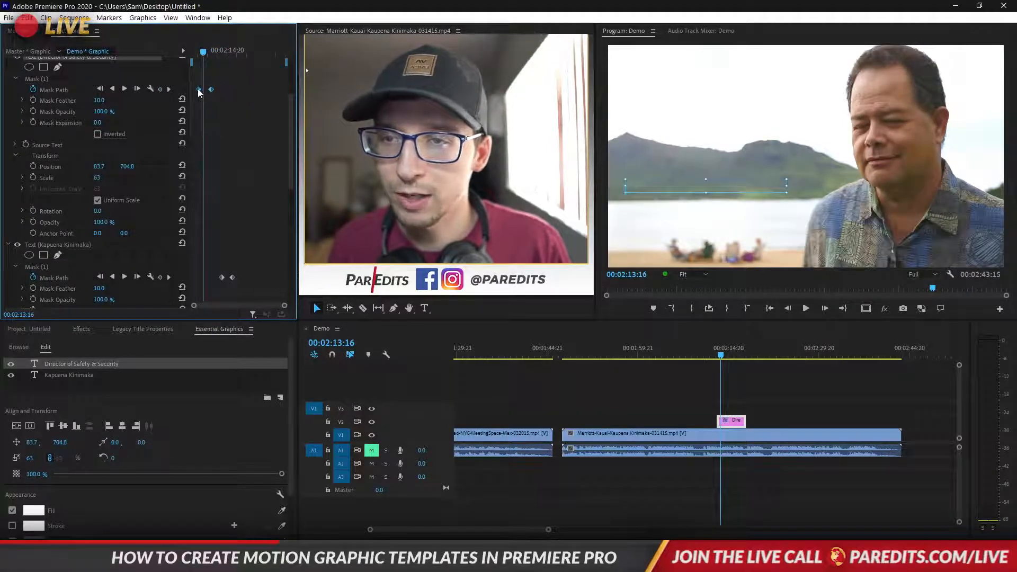
drag(199, 90, 203, 94)
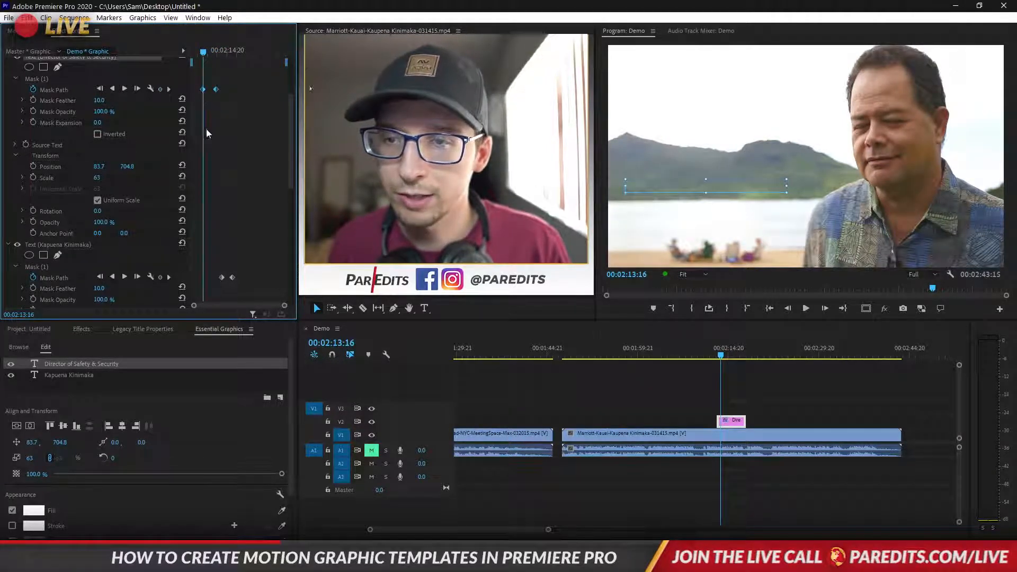
click(220, 270)
drag(222, 281, 192, 280)
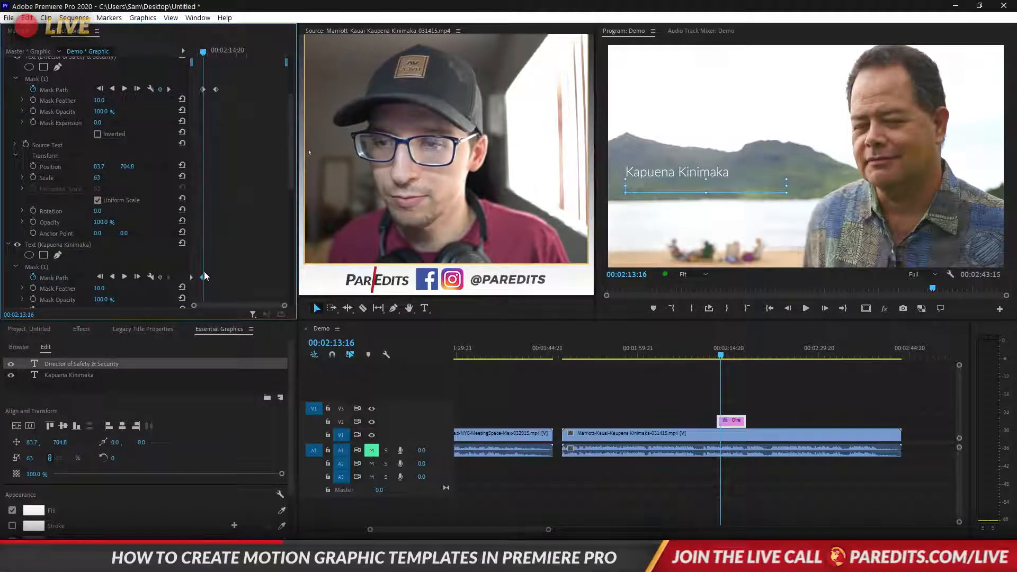
click(188, 51)
key(space)
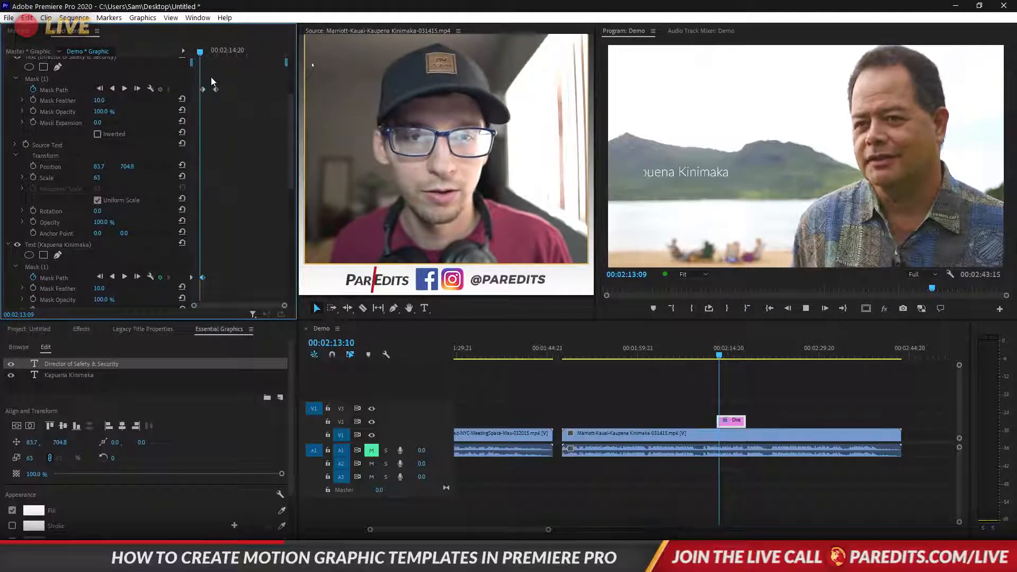
key(space)
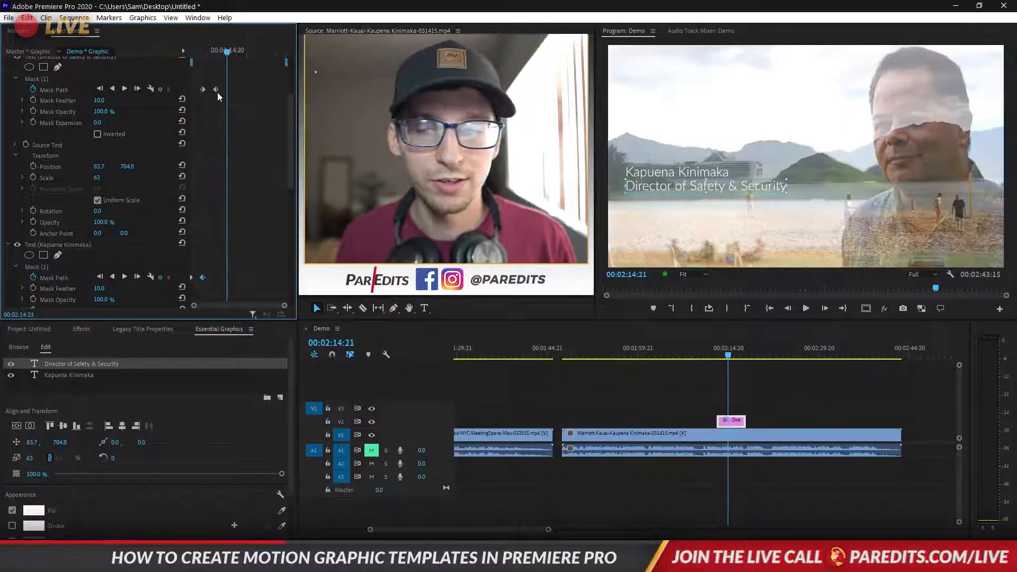
key(Up)
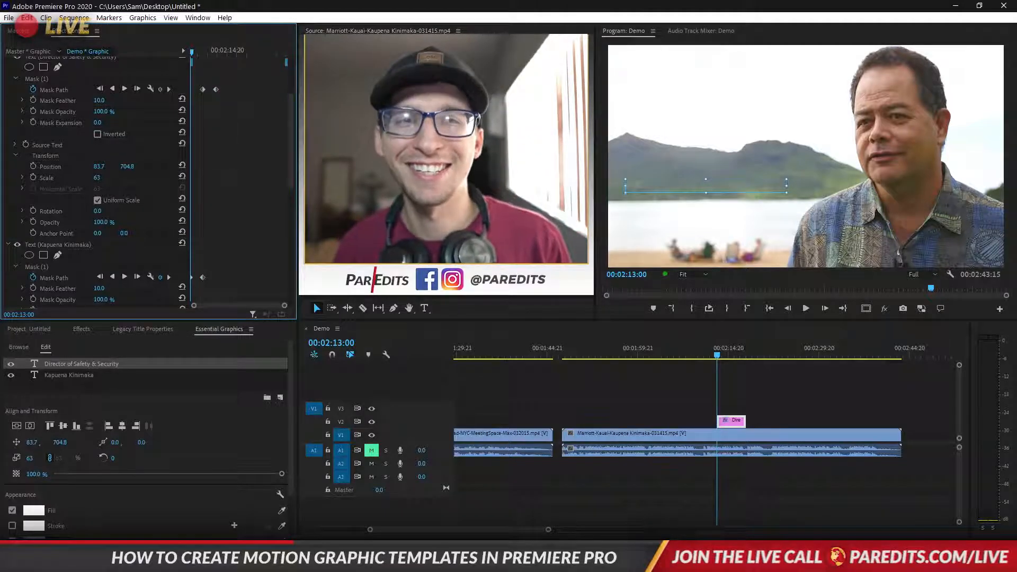
click(728, 370)
key(space)
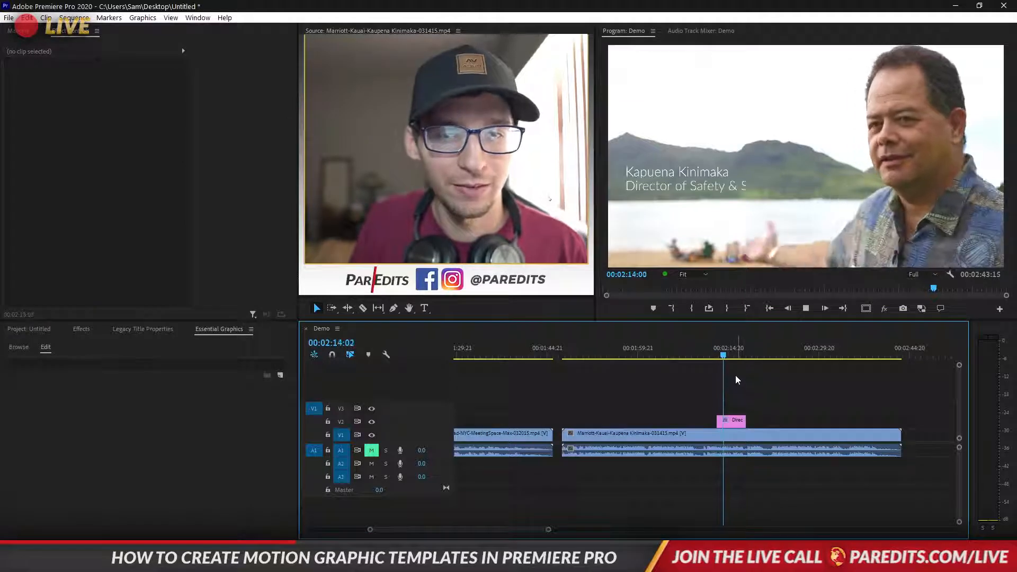
key(space)
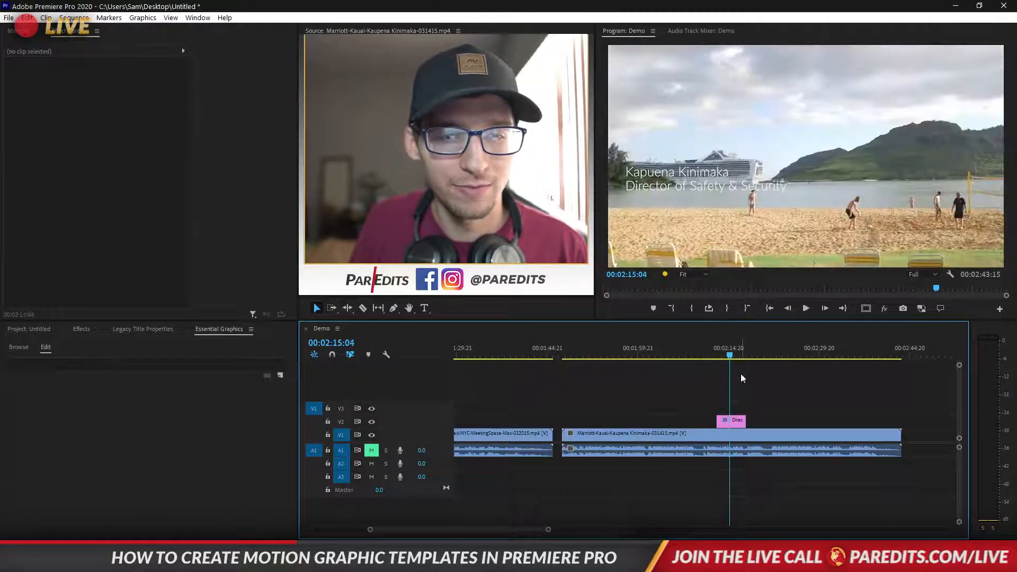
click(718, 349)
key(space)
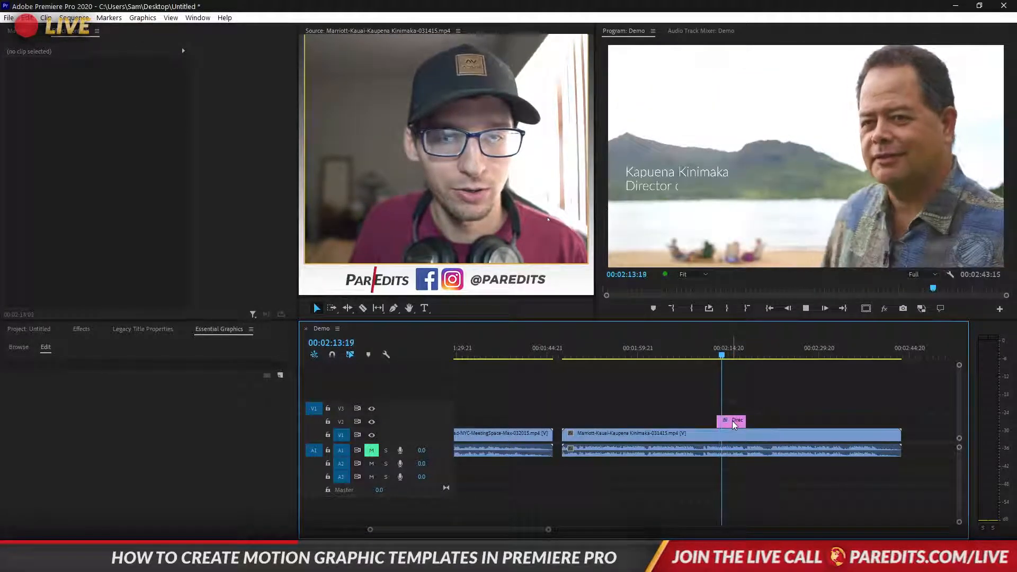
click(734, 423)
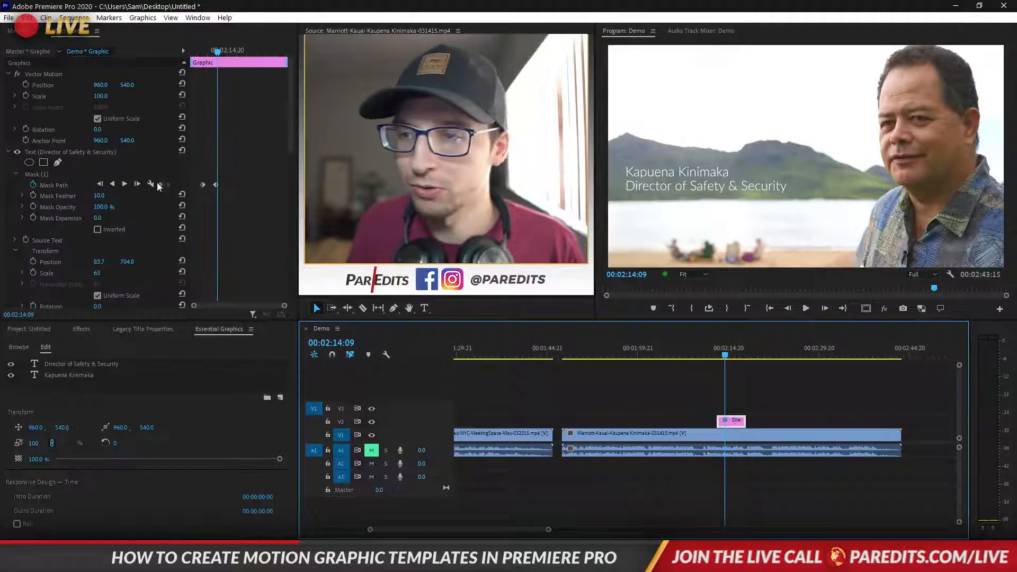
Add a new rectangle shape layer to the graphic and move it onto the title text
click(235, 330)
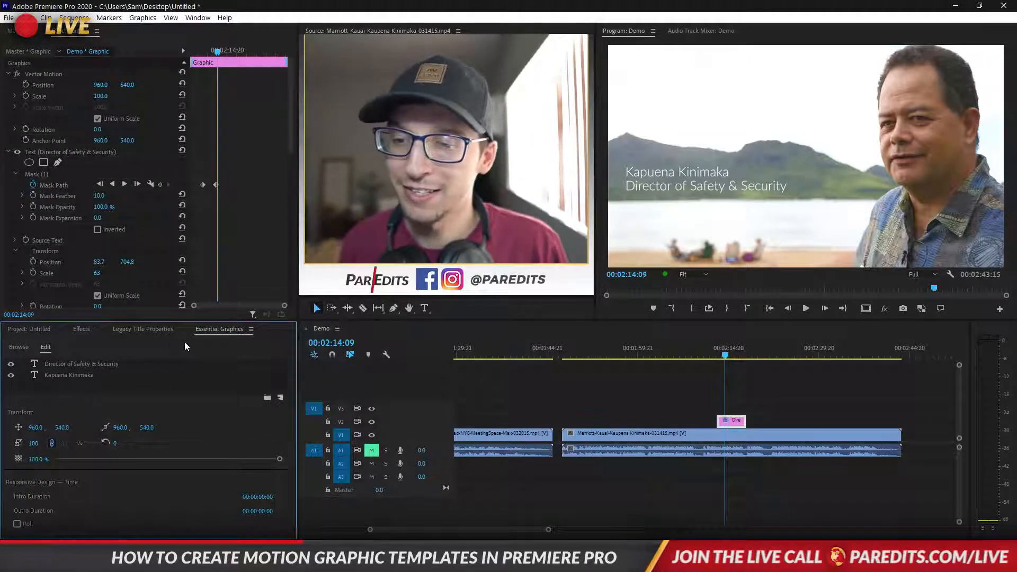
click(54, 376)
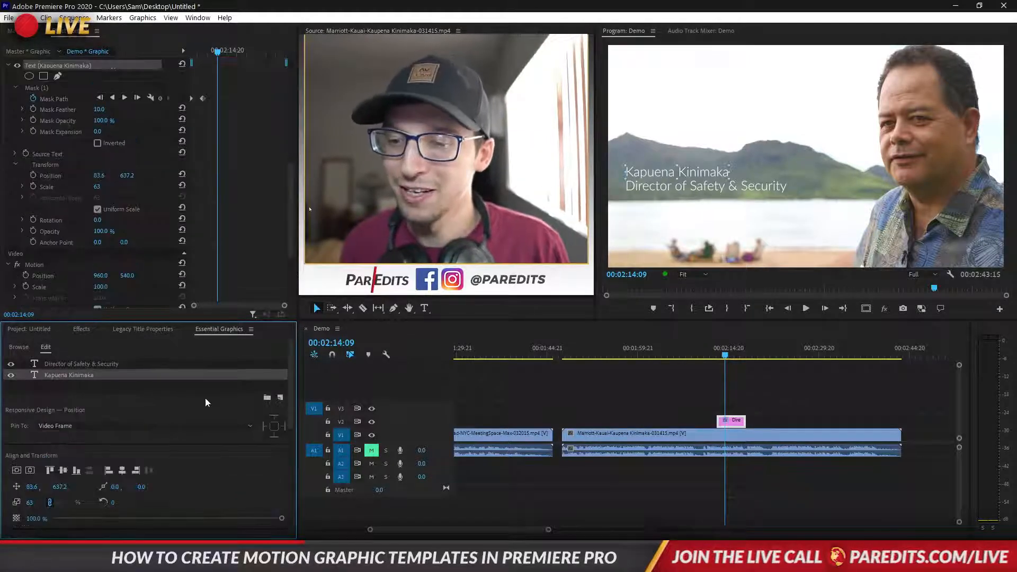
click(281, 397)
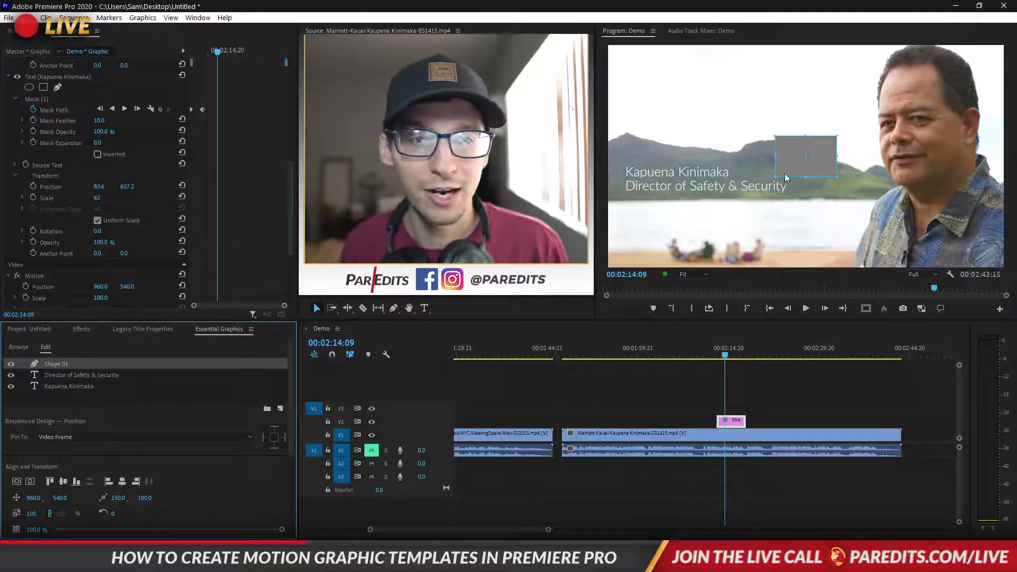
drag(787, 178, 687, 200)
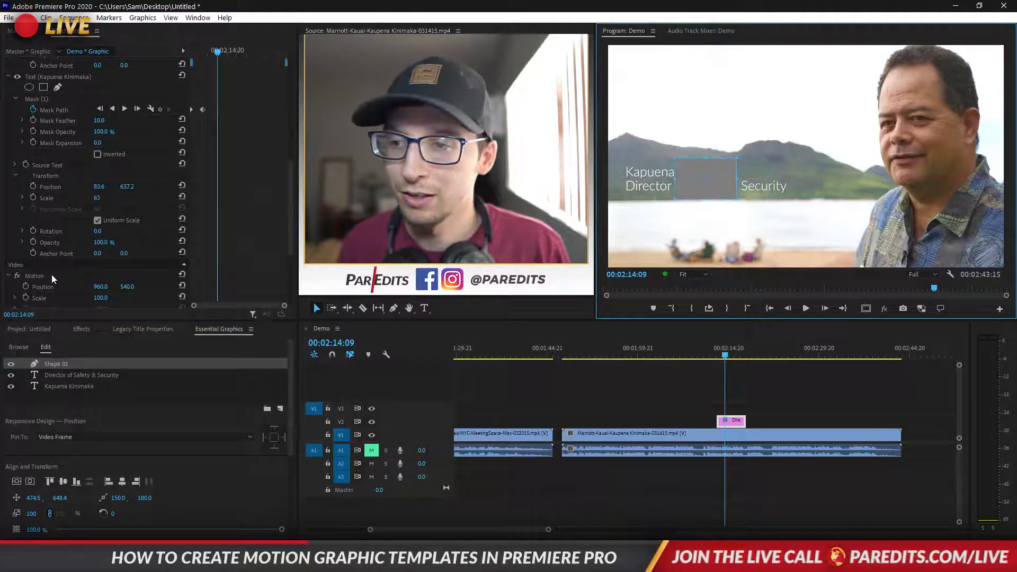
Reorder the layers so the rectangle sits beneath both the name and job-title text
scroll(68, 111, up, 10)
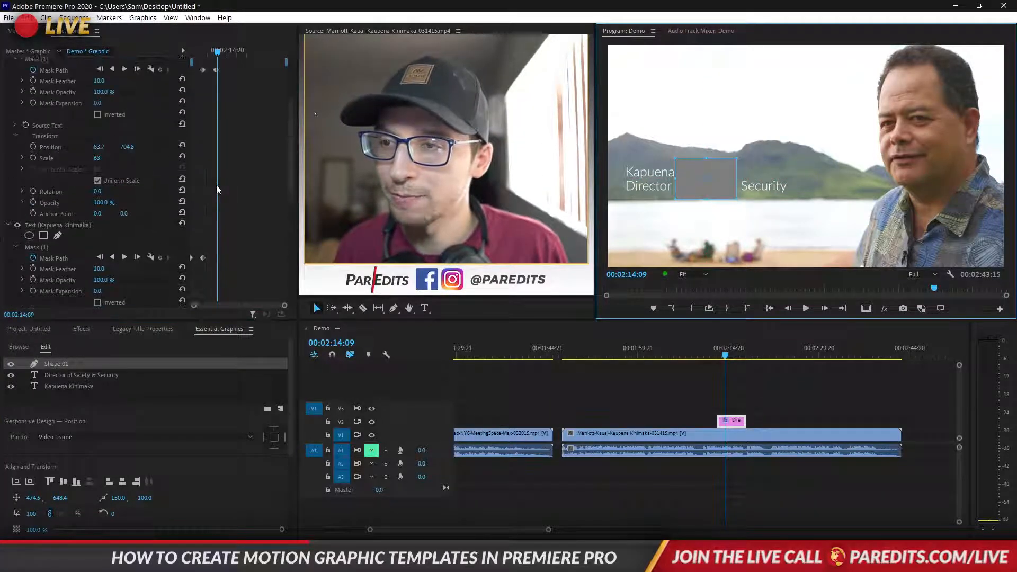
click(44, 156)
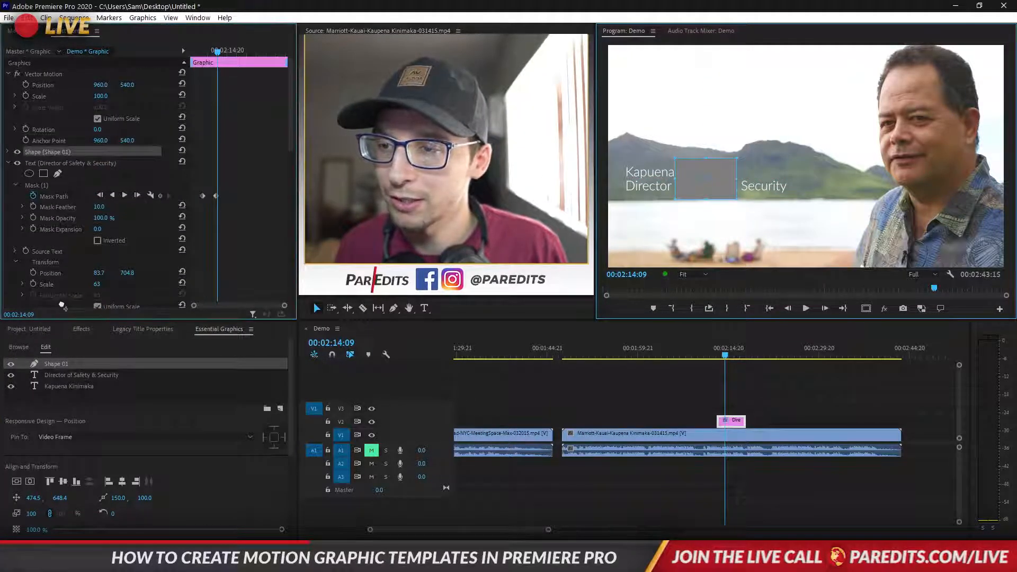
drag(63, 299, 73, 282)
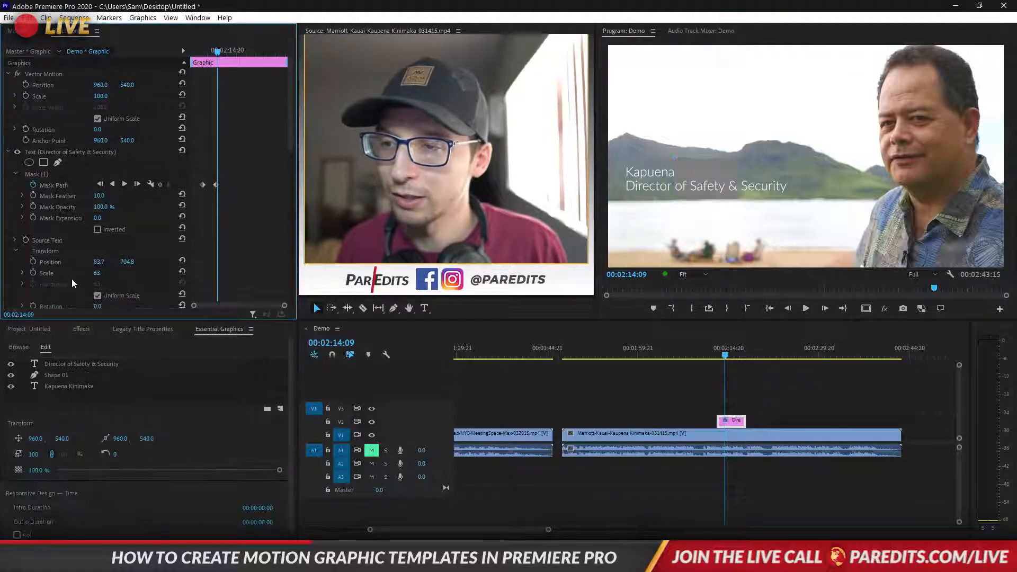
scroll(79, 245, down, 7)
scroll(48, 196, down, 4)
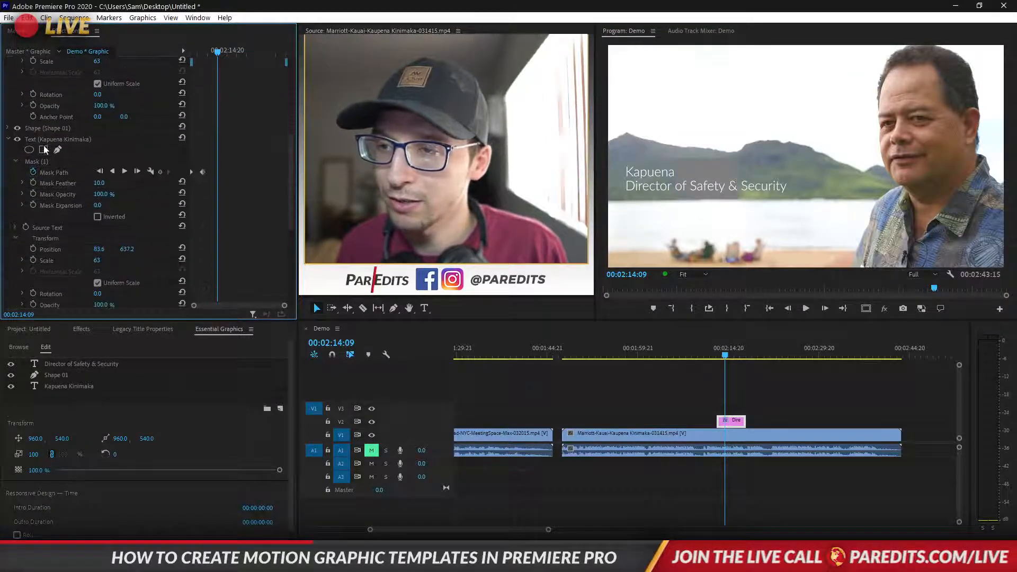
drag(43, 139, 44, 122)
scroll(63, 185, down, 5)
scroll(64, 212, down, 3)
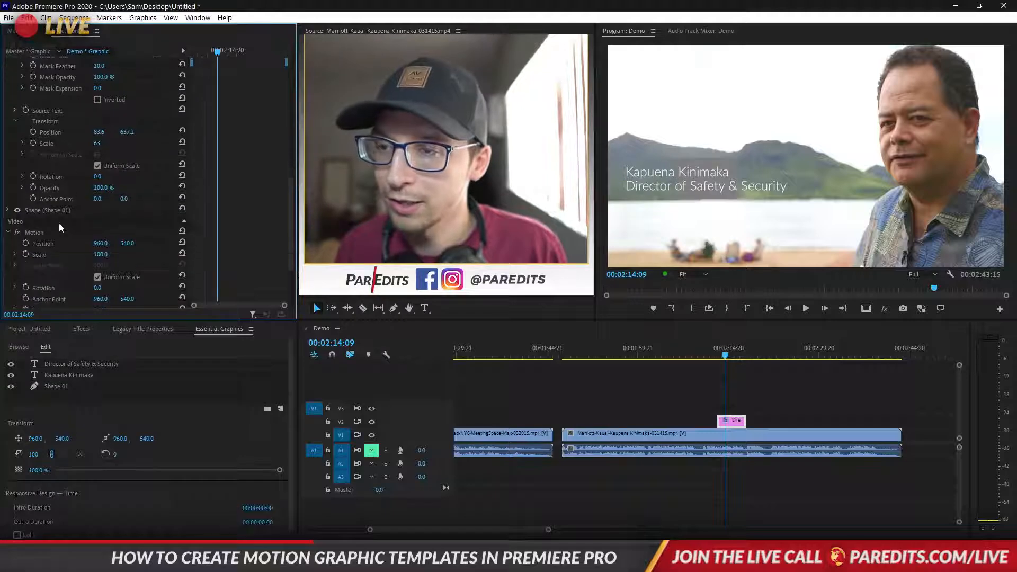
Widen the rectangle left and right to cover the full name and title
click(53, 211)
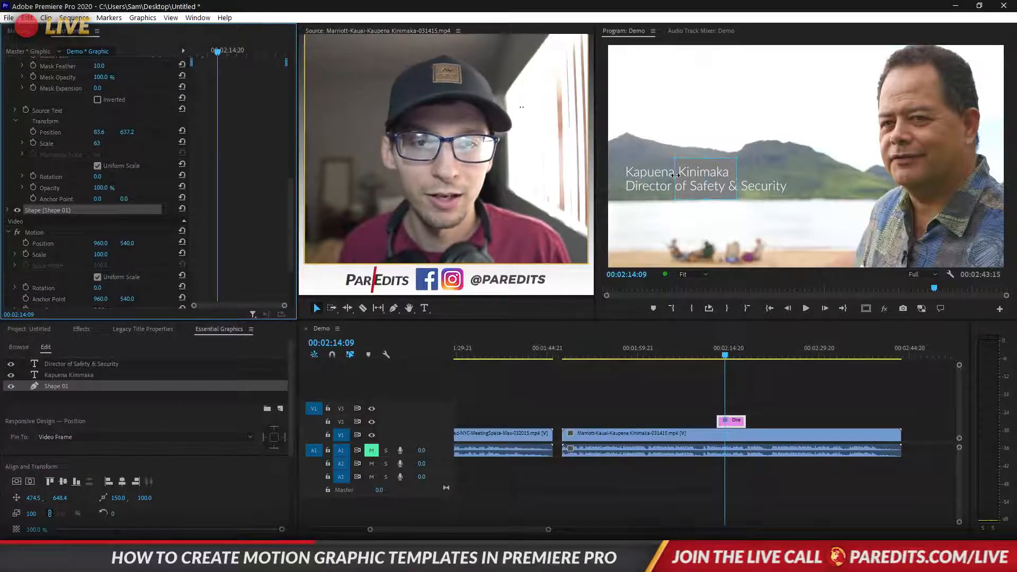
drag(675, 175, 620, 178)
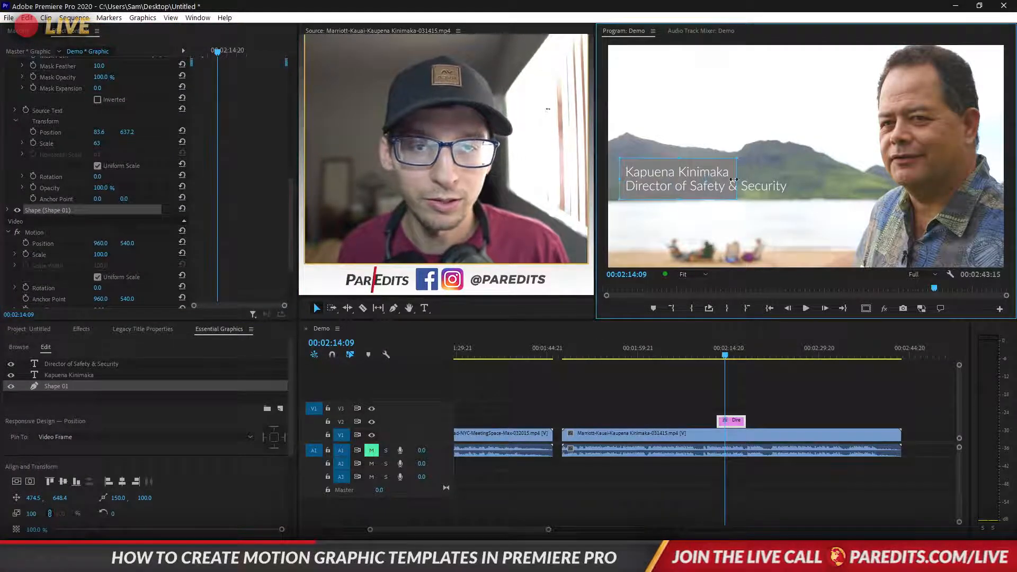
drag(734, 180, 792, 177)
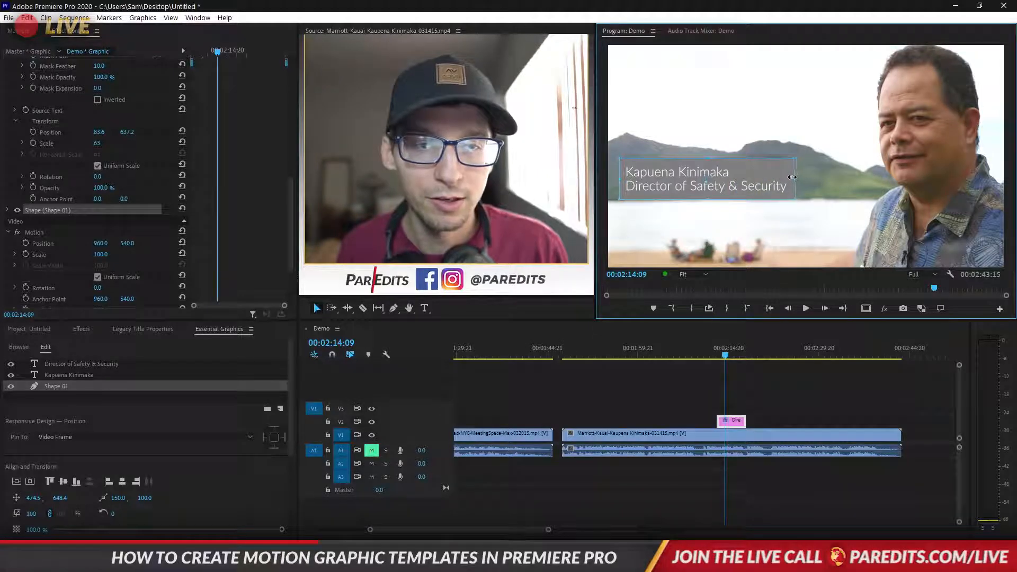
Set the rectangle's Shape fill colour to black
click(7, 210)
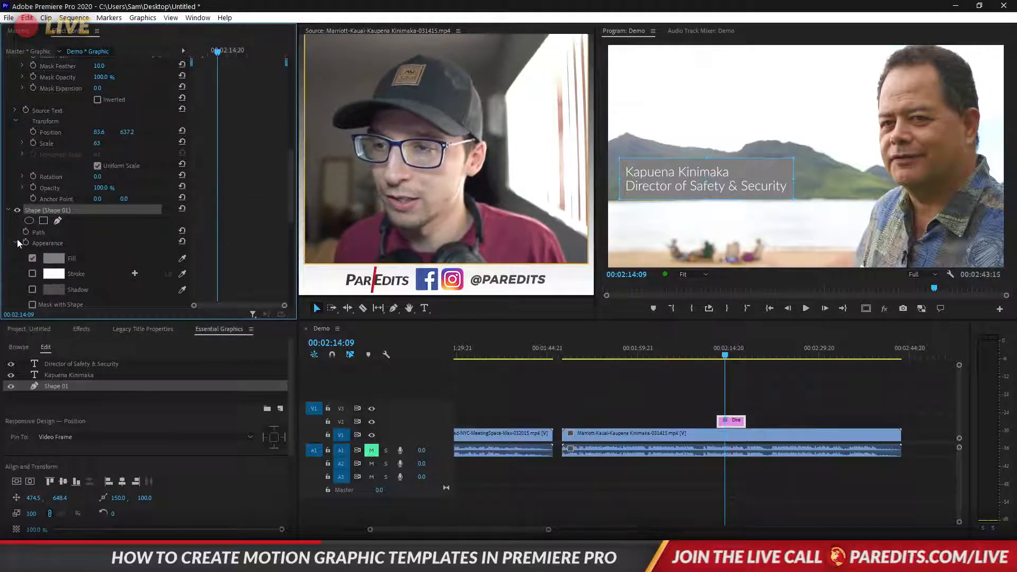
scroll(238, 238, down, 3)
scroll(245, 242, down, 3)
scroll(243, 241, up, 3)
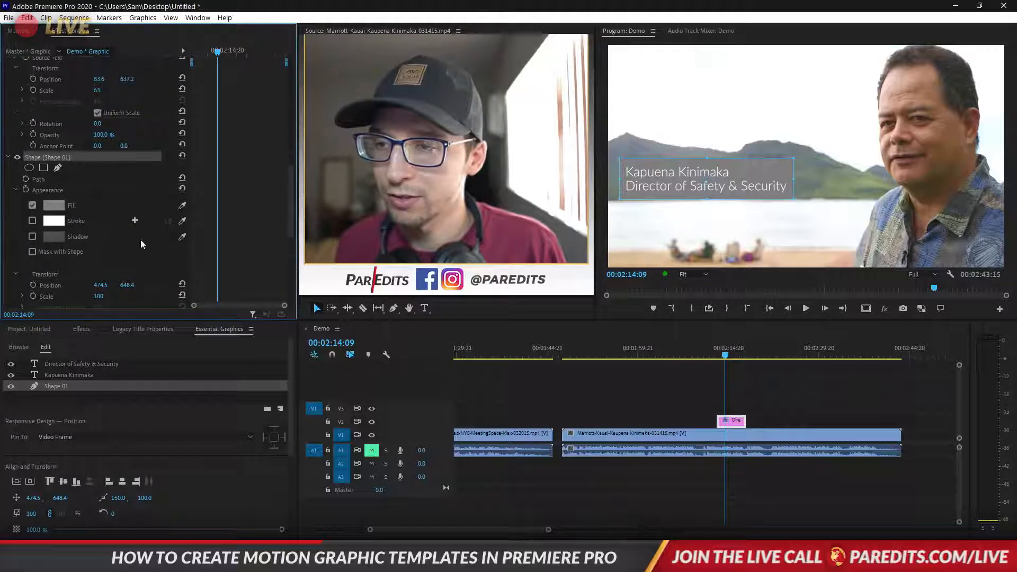
click(55, 205)
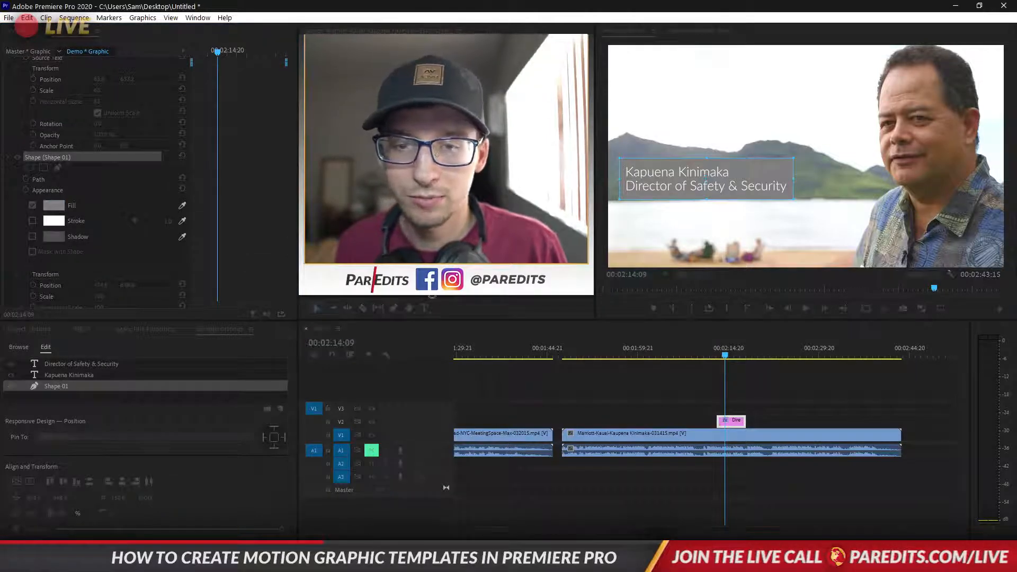
click(626, 226)
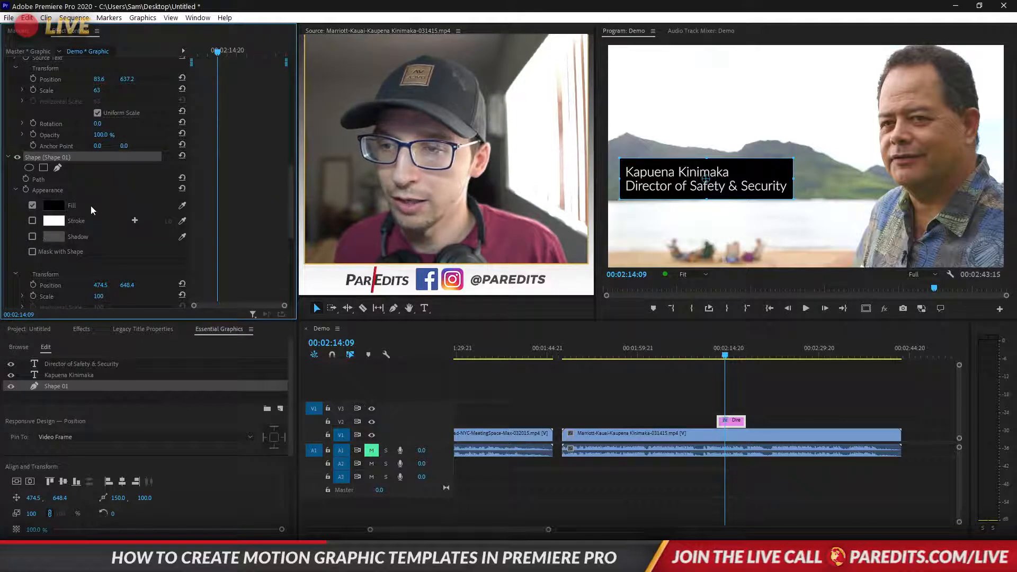
click(59, 205)
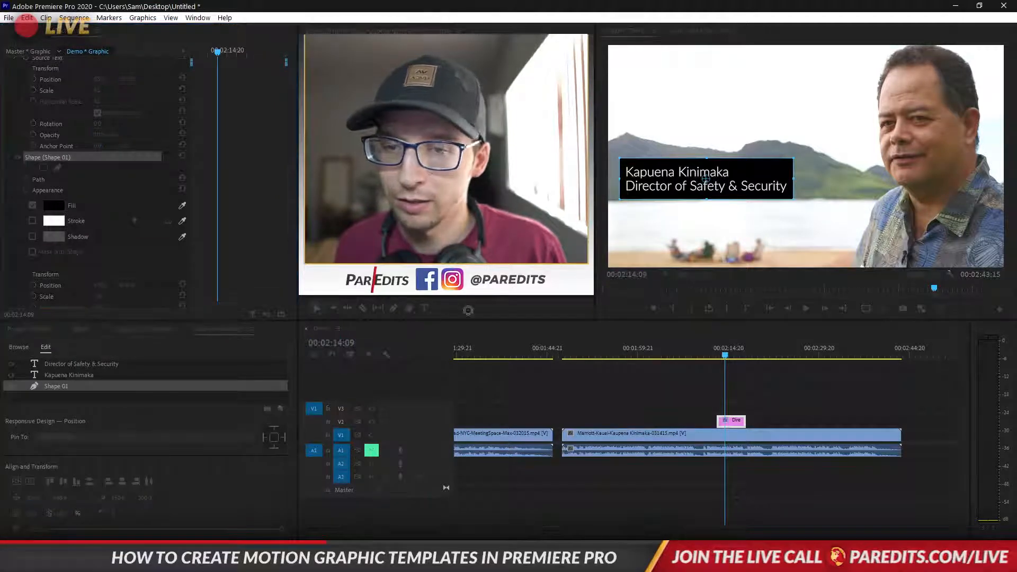
click(609, 239)
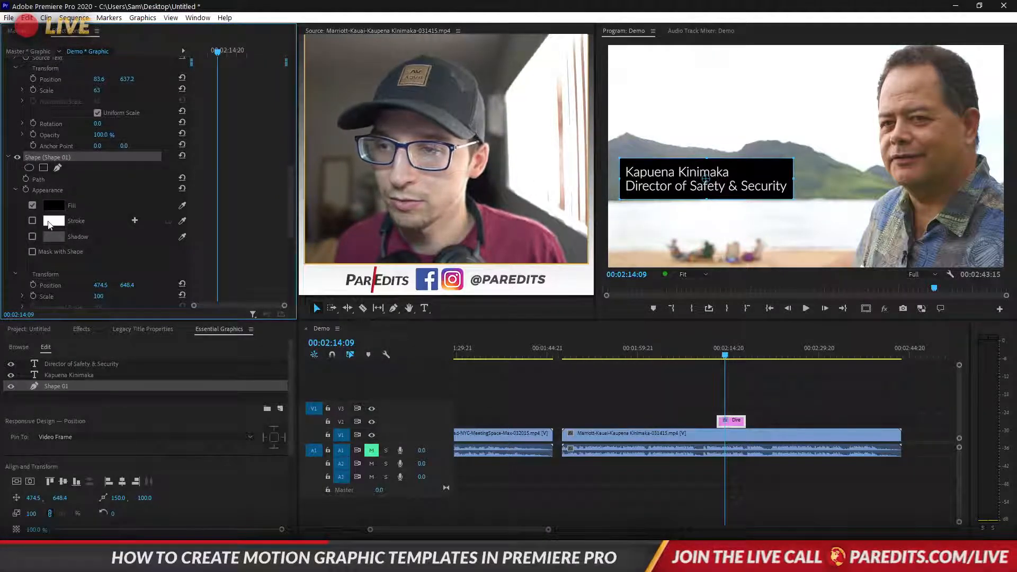
click(61, 206)
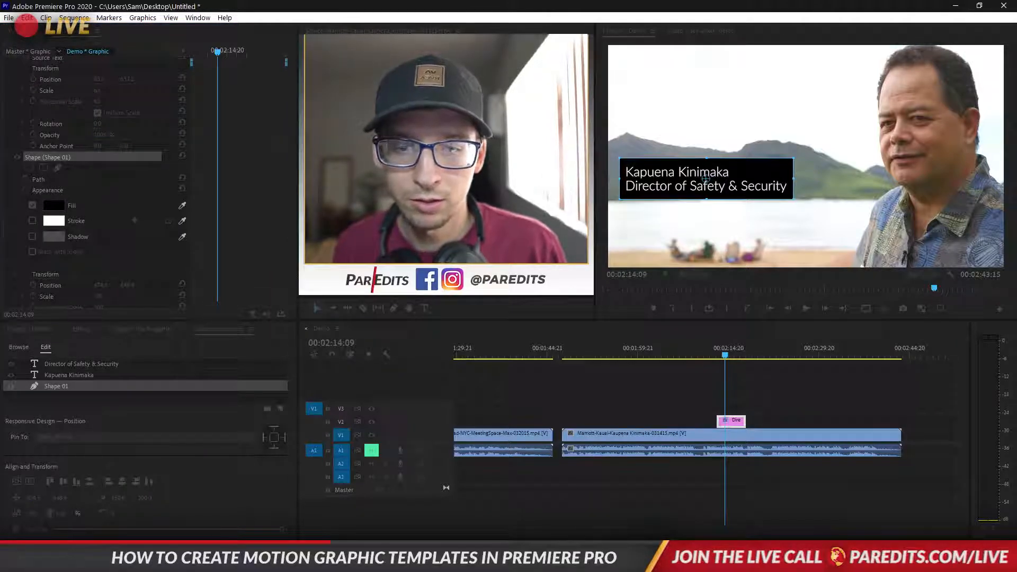
click(615, 237)
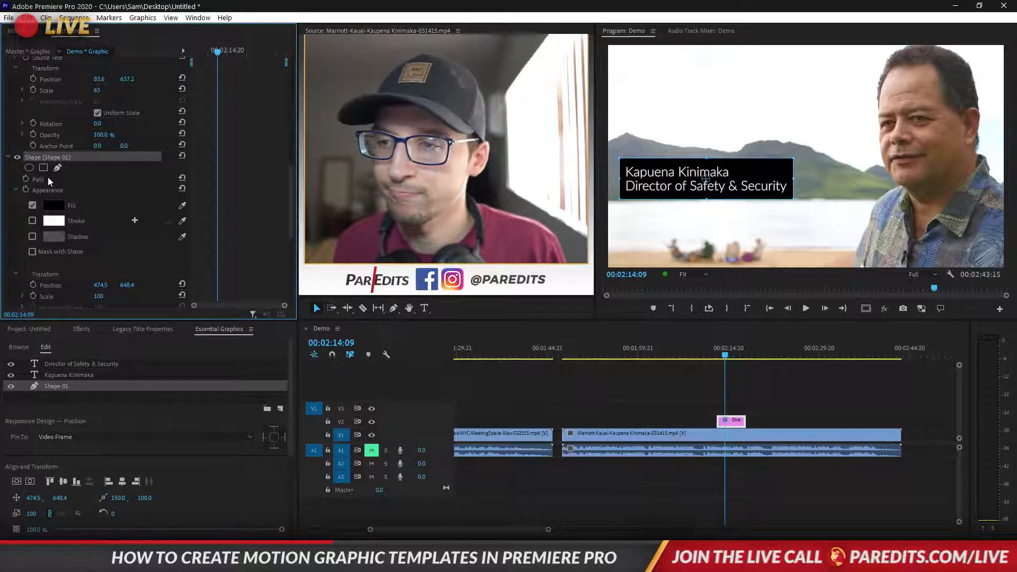
Lower the rectangle's opacity to 52% and set a keyframe on its Path
scroll(69, 228, down, 3)
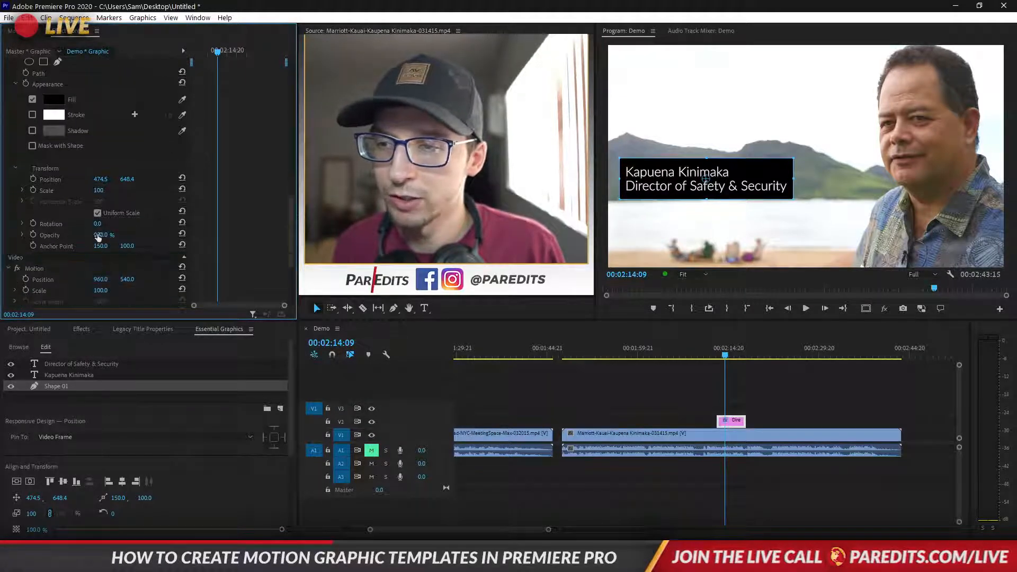
drag(98, 234, 73, 234)
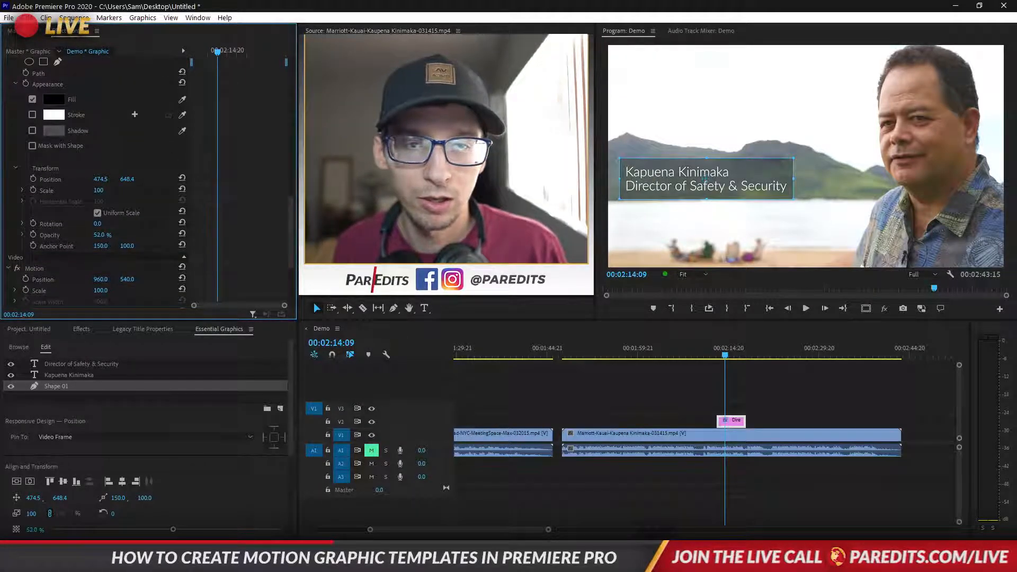
scroll(223, 224, up, 3)
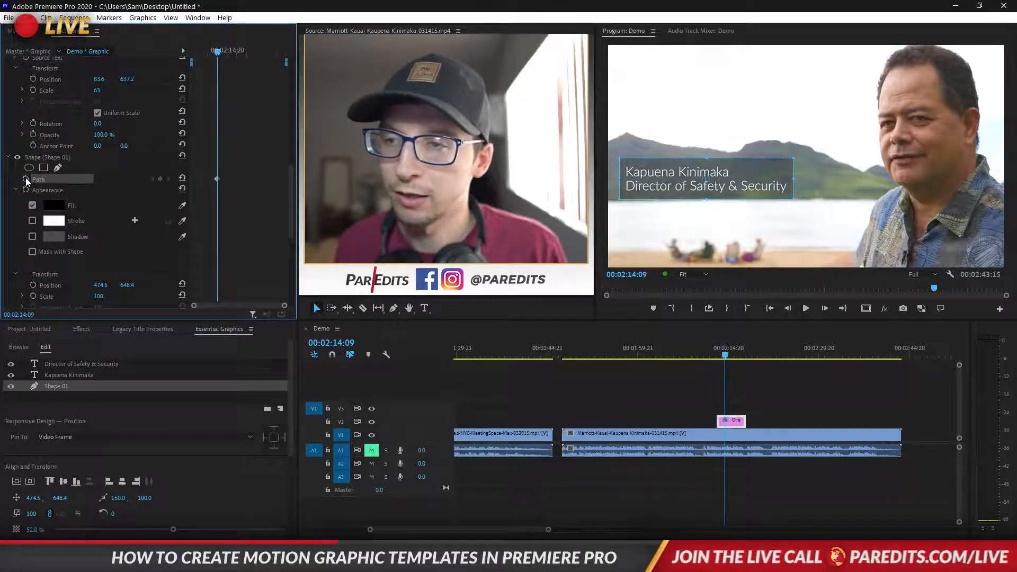
click(227, 177)
Move the Path keyframe slightly later, then at an earlier frame collapse the rectangle into a thin line
drag(217, 179, 204, 179)
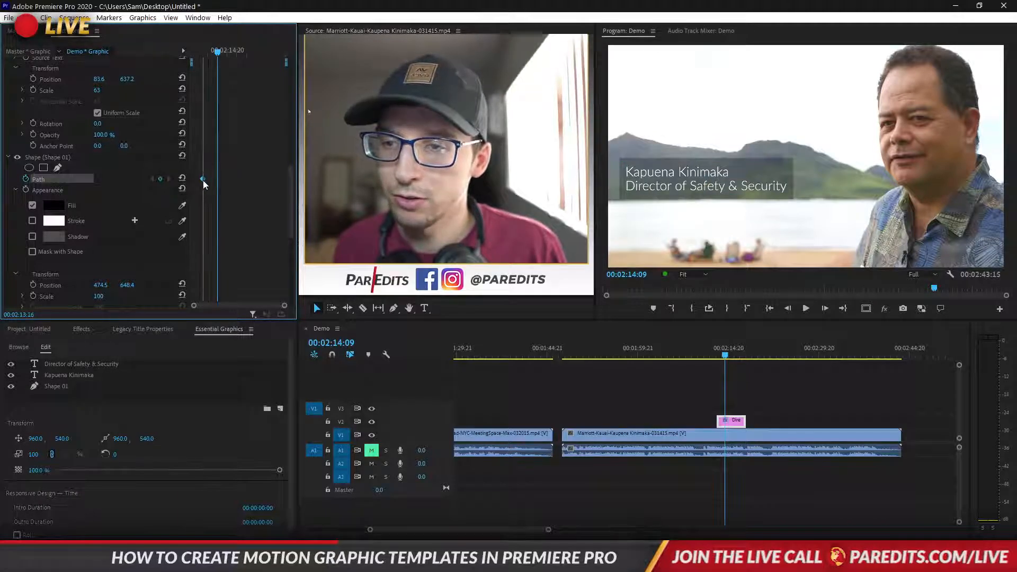
drag(200, 52, 190, 52)
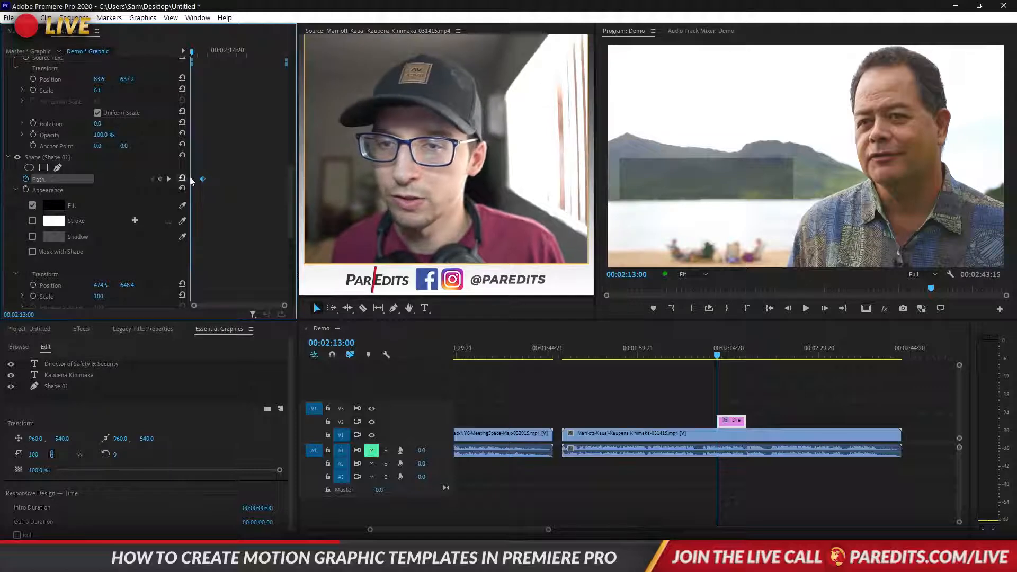
click(731, 181)
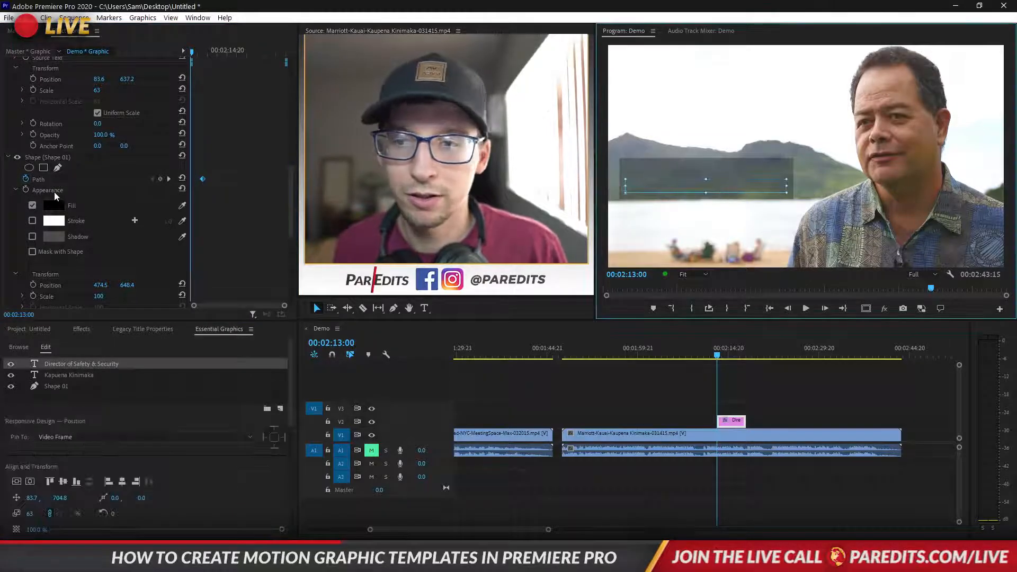
click(37, 158)
click(37, 158)
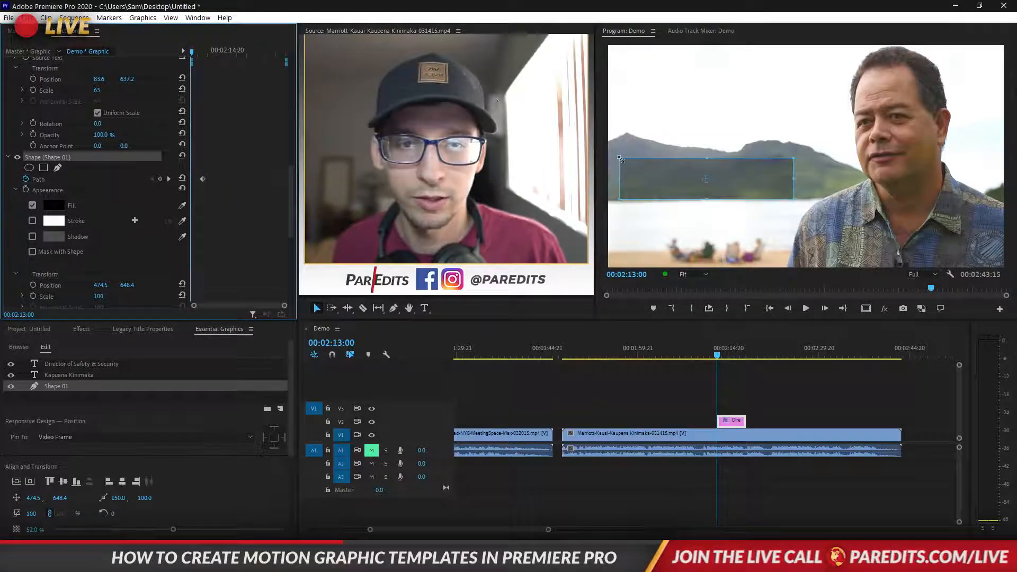
drag(707, 157, 709, 180)
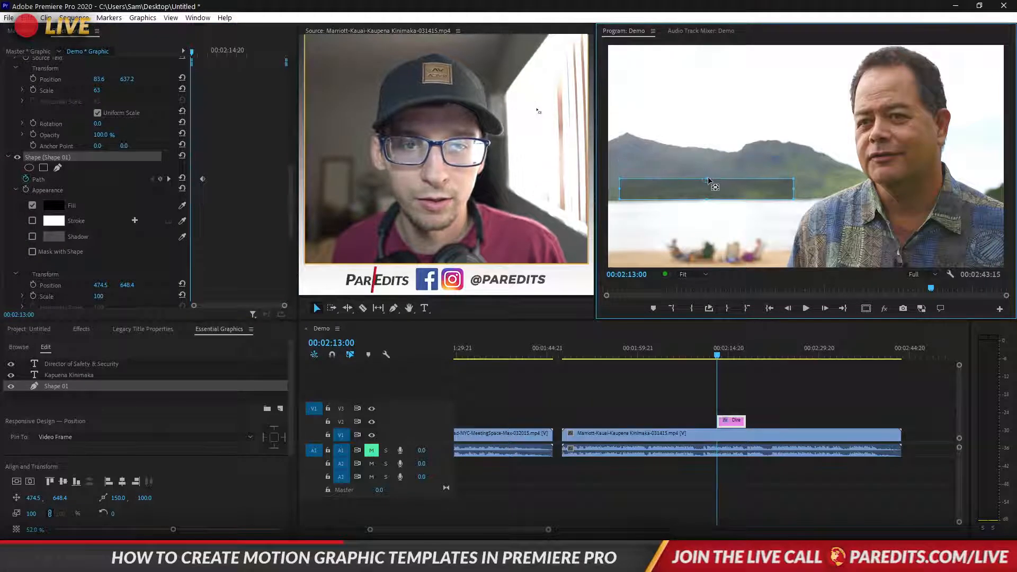
drag(706, 199, 708, 181)
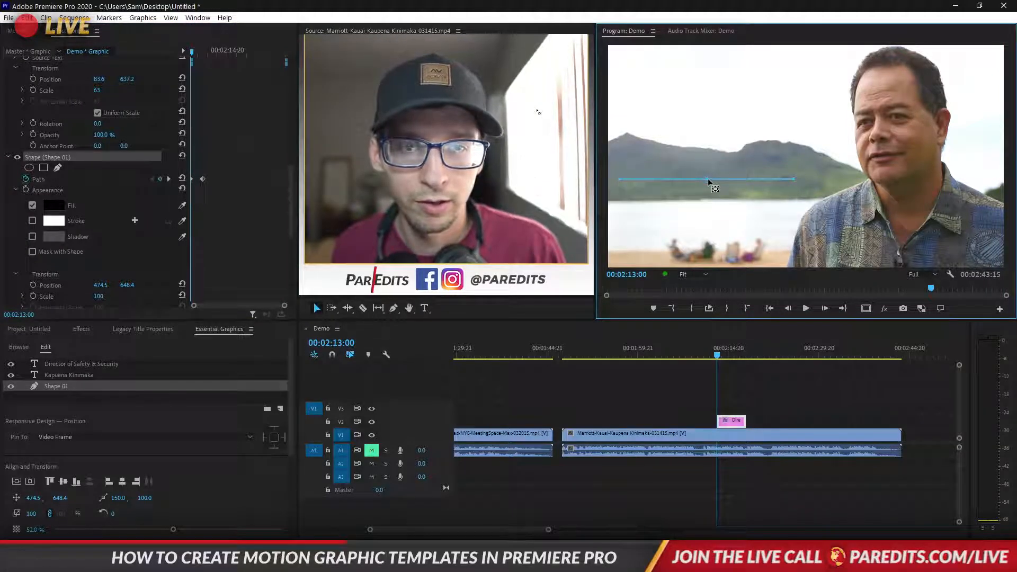
click(211, 220)
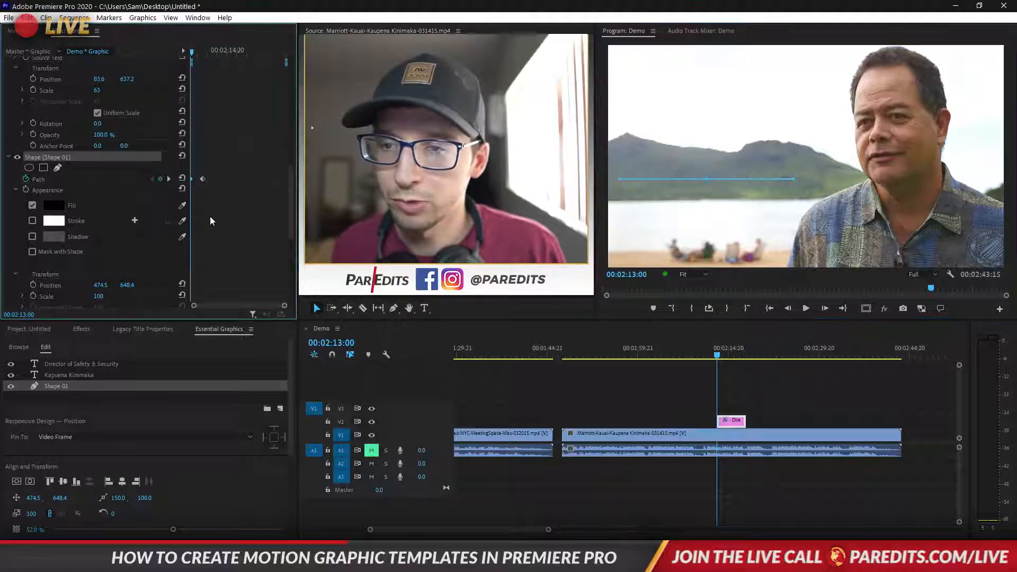
click(219, 132)
Preview the title, then move the box's second Path keyframe earlier for a faster reveal
key(space)
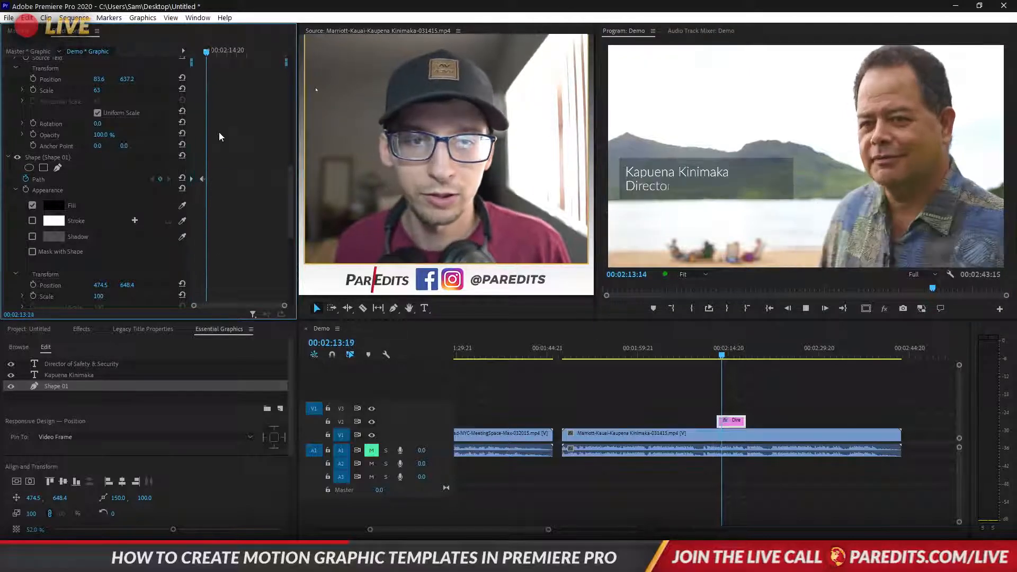
drag(216, 52, 189, 56)
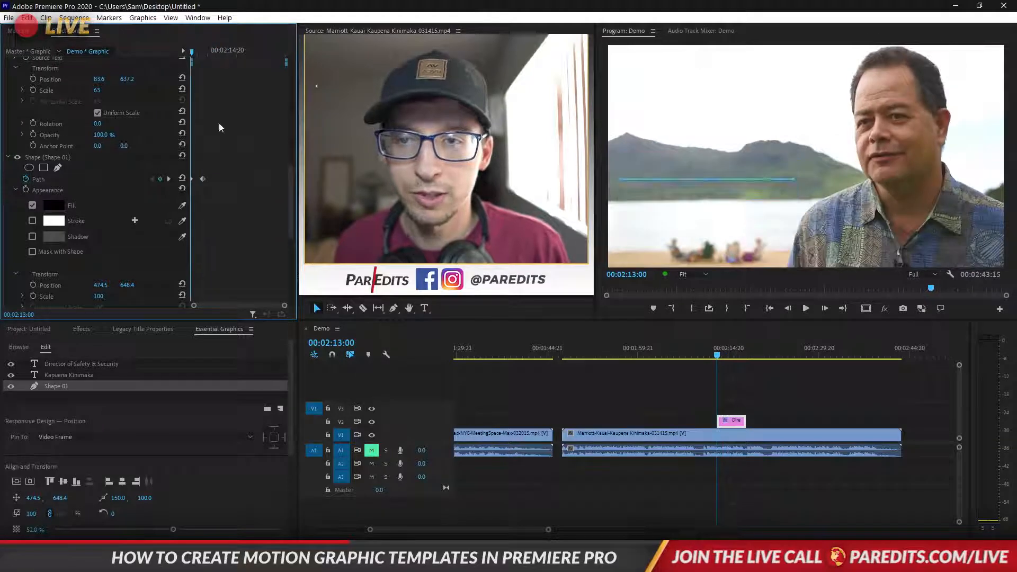
key(space)
key(space)
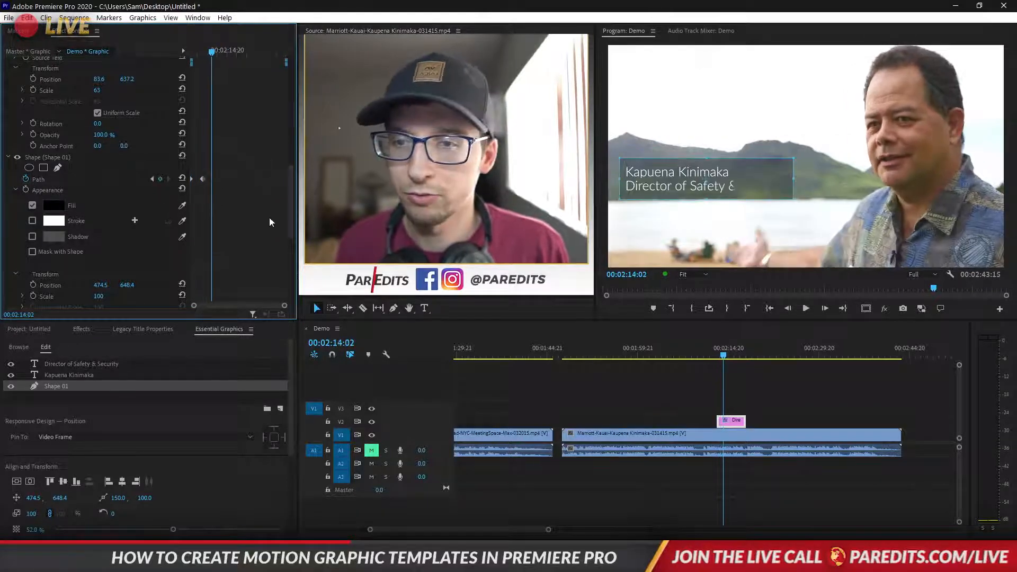
drag(202, 178, 196, 179)
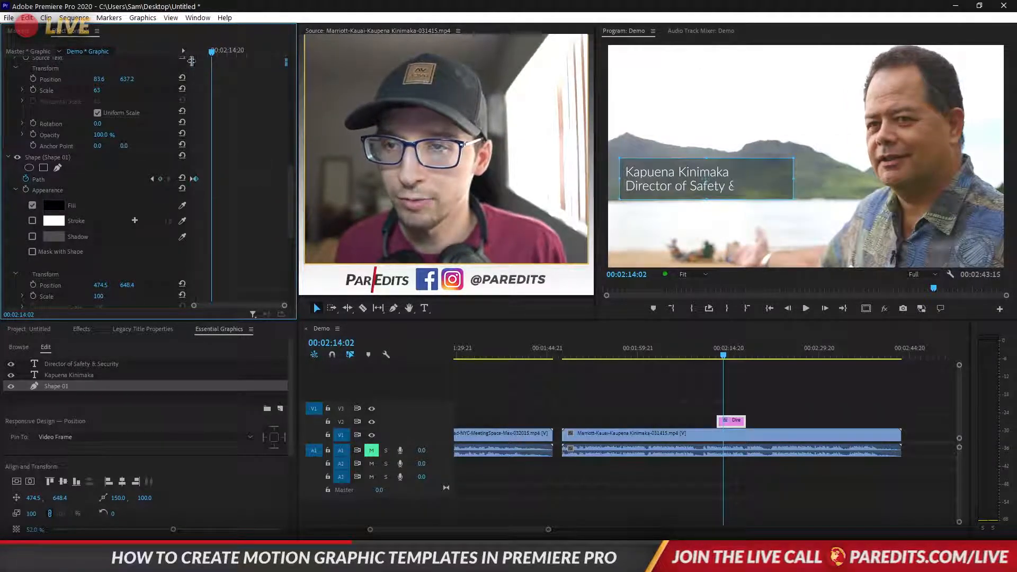
drag(212, 51, 180, 50)
key(space)
key(space)
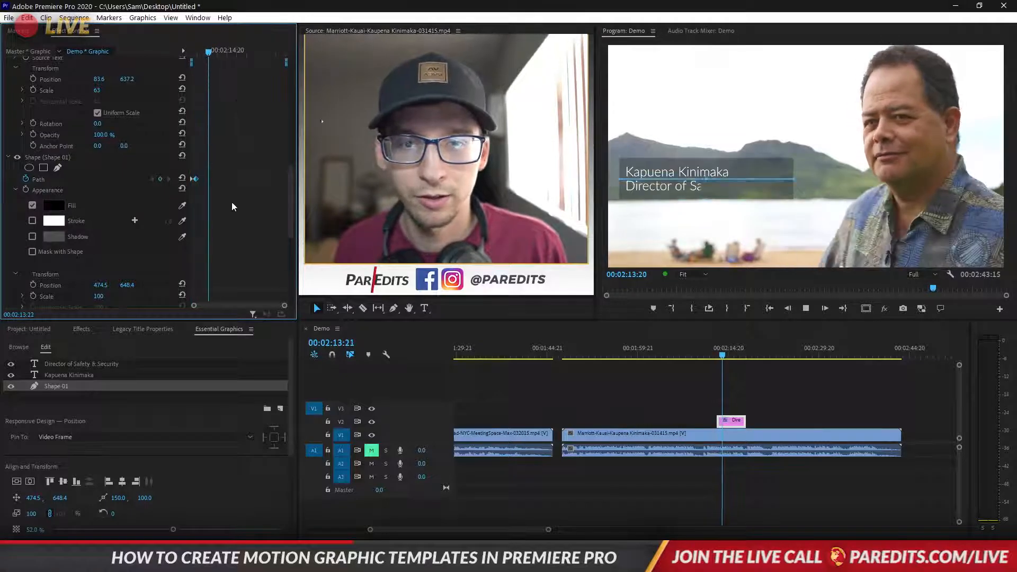
Nudge the second Path keyframe slightly earlier again and preview the retimed box reveal
drag(283, 305, 257, 306)
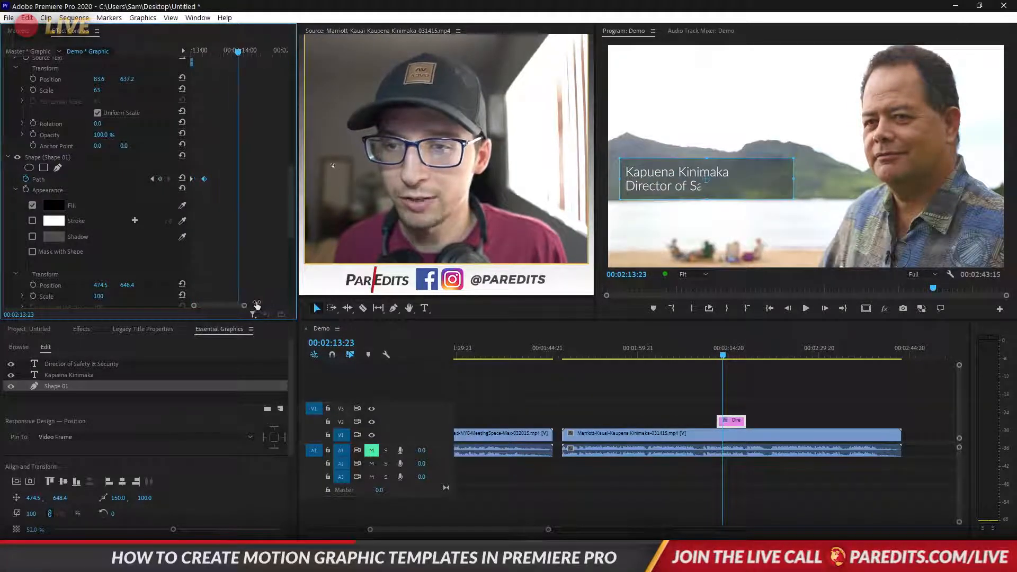
drag(203, 179, 196, 180)
drag(204, 52, 189, 51)
key(space)
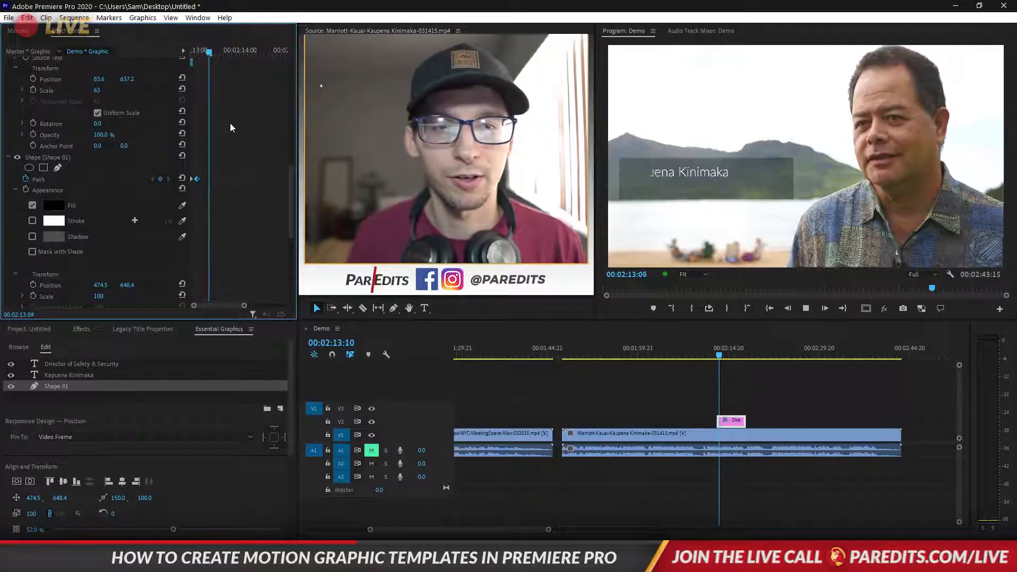
key(space)
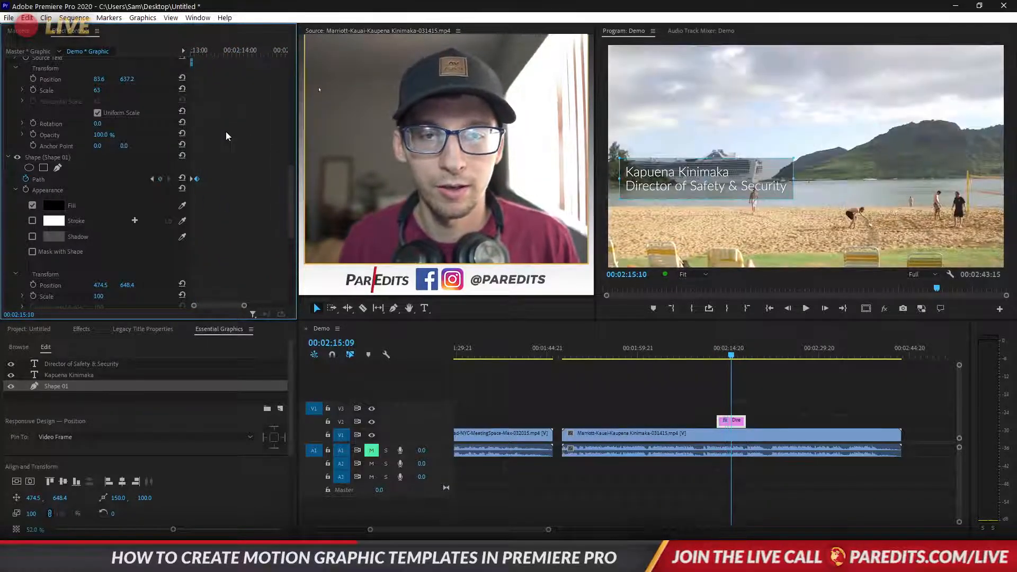
click(790, 178)
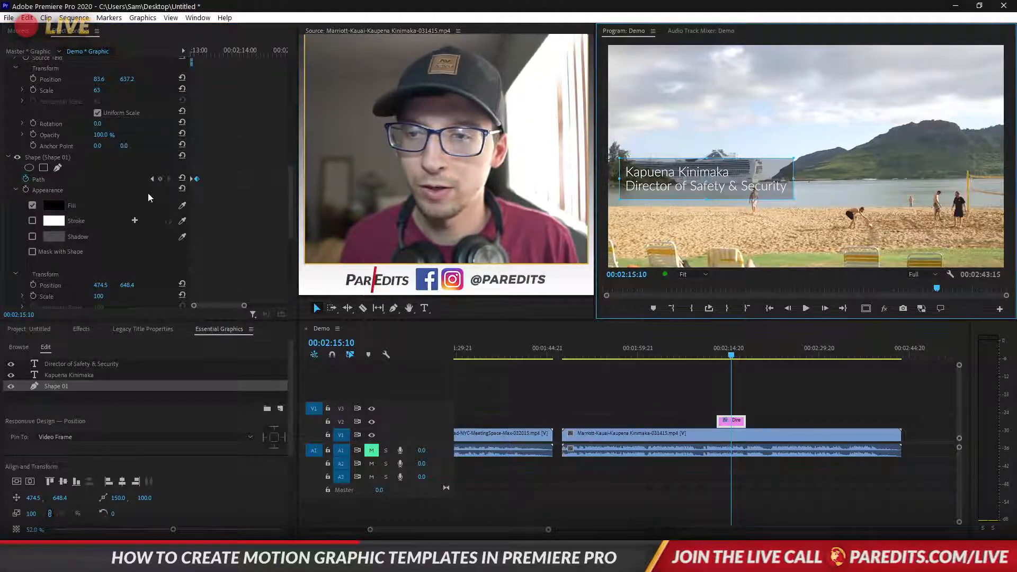
click(200, 52)
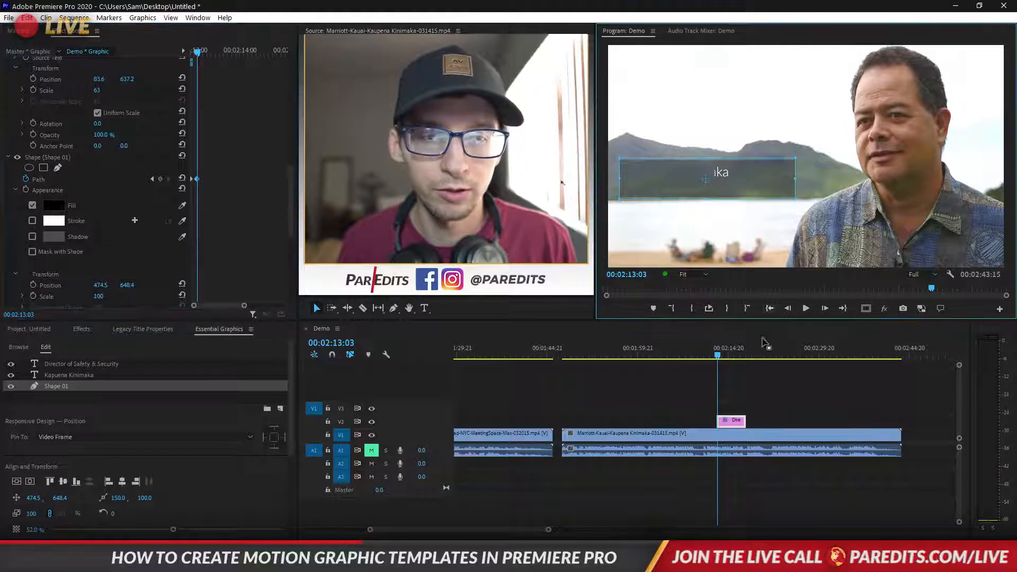
Select the lower-third graphic clip on V2 and play the cut into the title
click(774, 396)
click(731, 421)
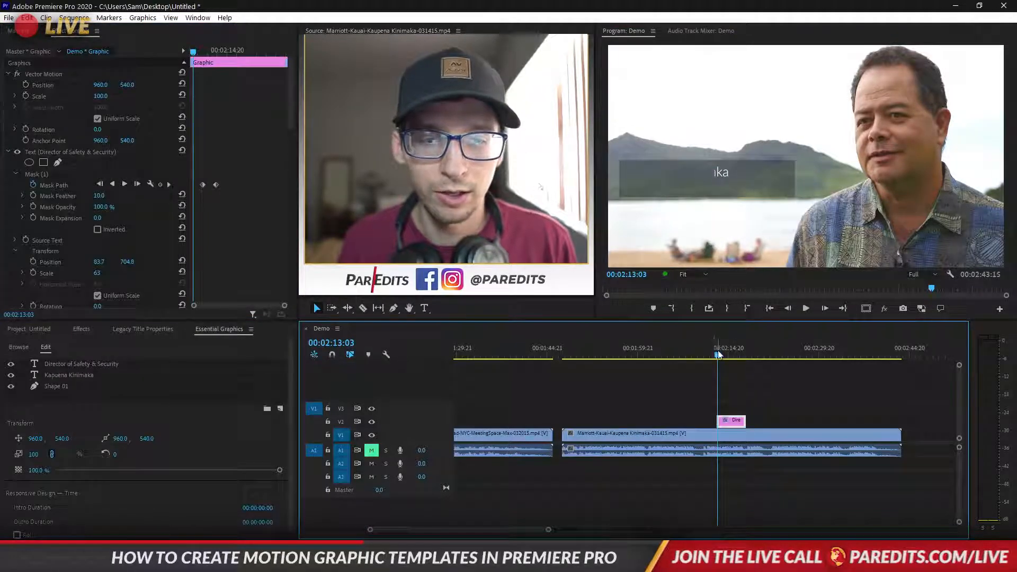
click(714, 347)
key(space)
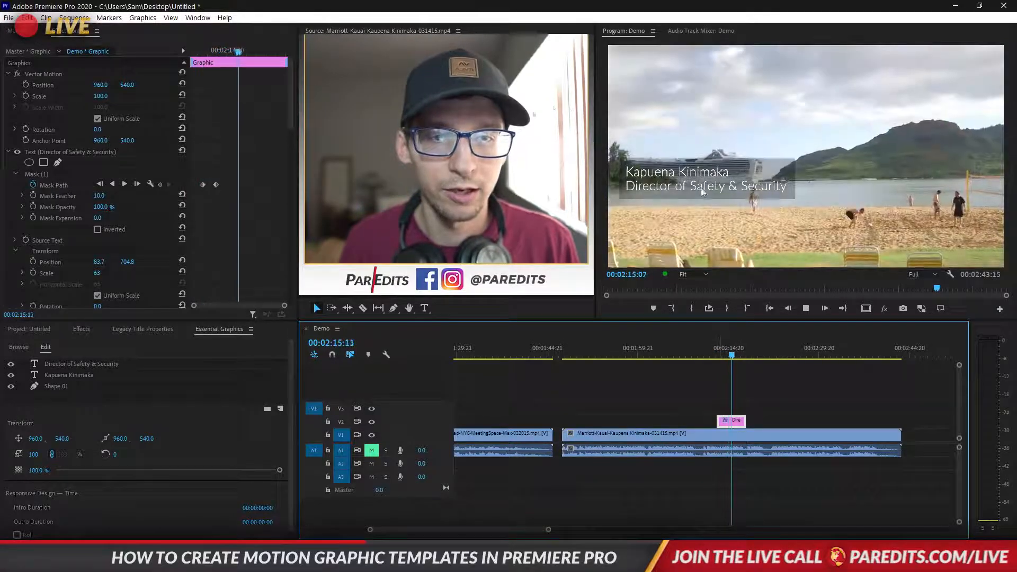
drag(730, 344, 729, 347)
Trim the graphic clip's end shorter and play through its 8-frame Cross Dissolve exit
mouse_move(747, 421)
mouse_down()
mouse_move(729, 423)
mouse_move(731, 412)
mouse_up()
click(730, 422)
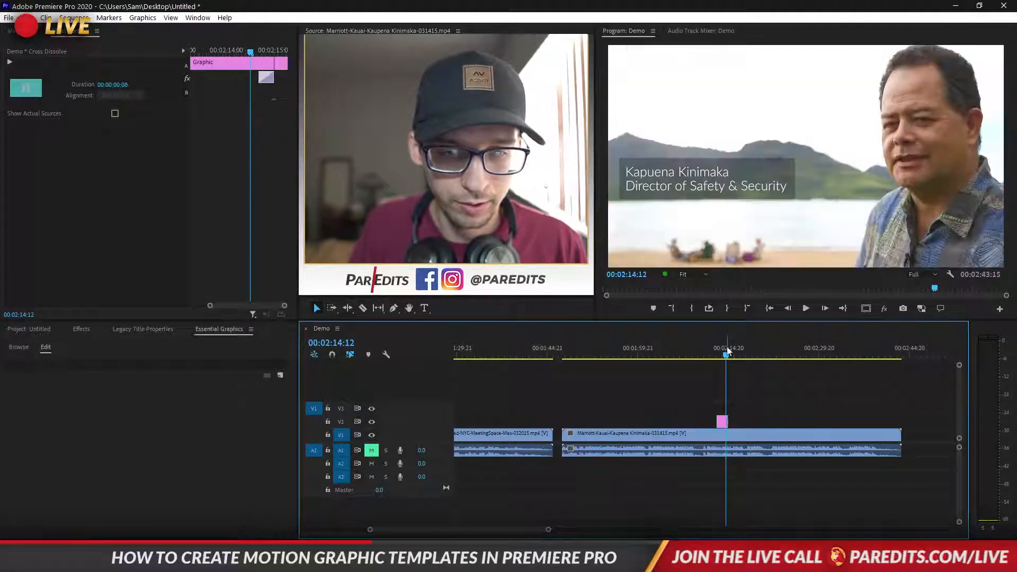
key(space)
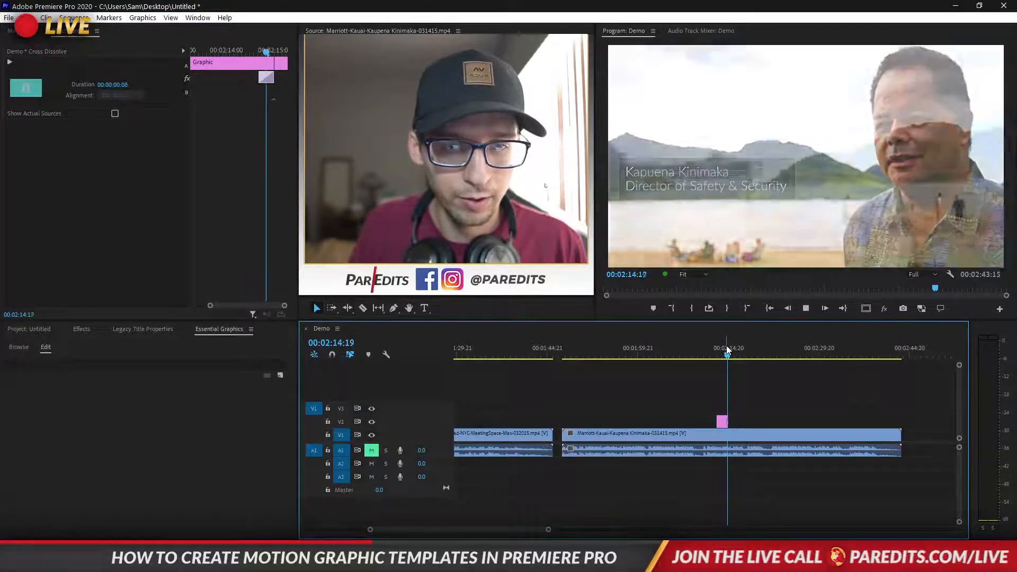
click(720, 354)
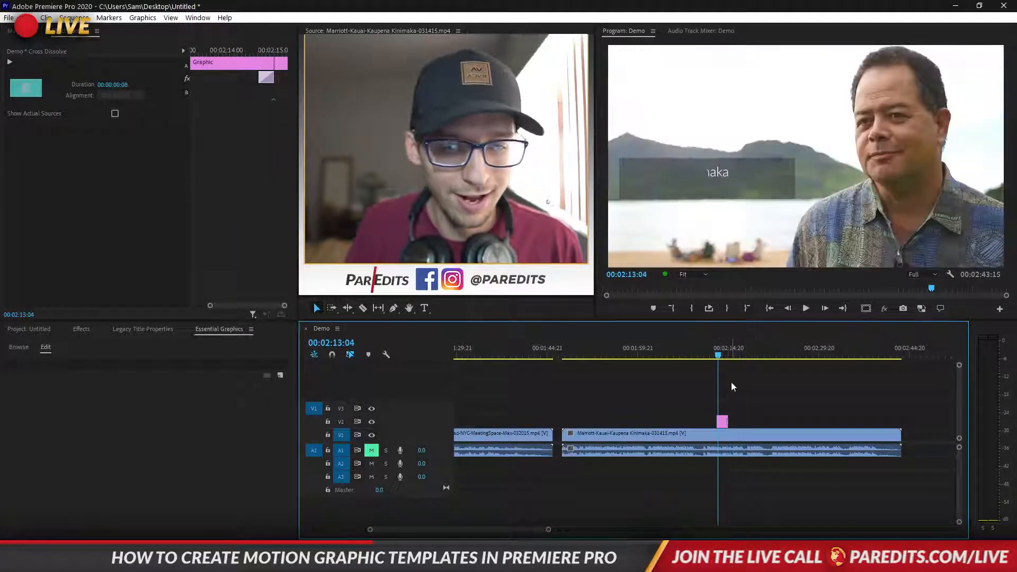
click(783, 398)
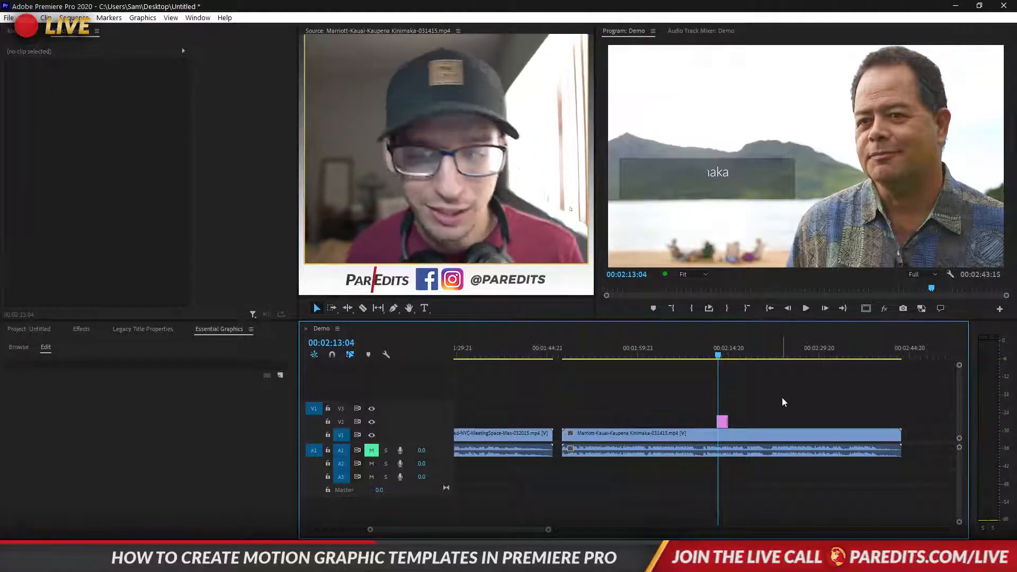
Play the lower third in and out over the interview, then reselect the graphic clip
click(670, 436)
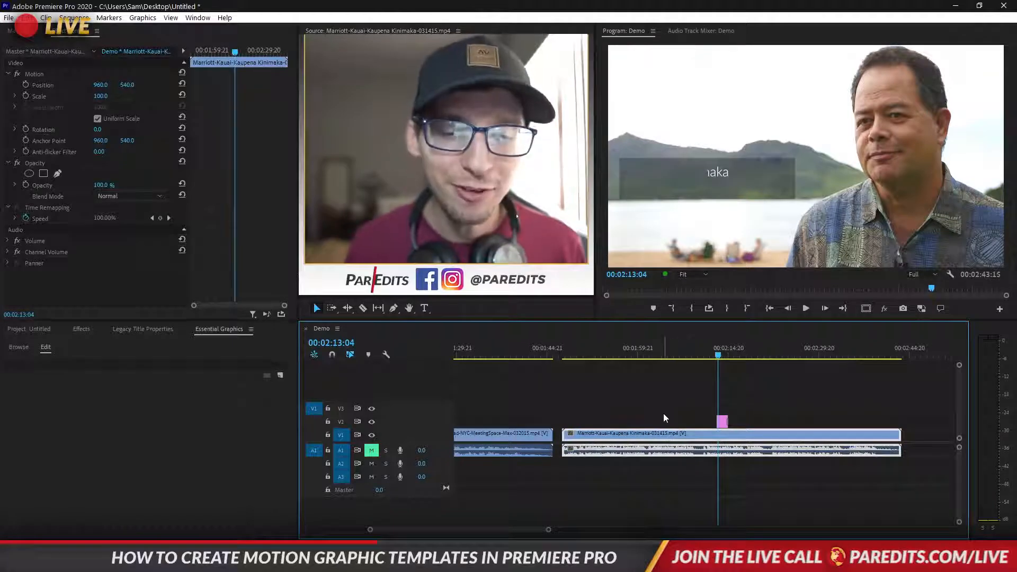
click(704, 421)
key(space)
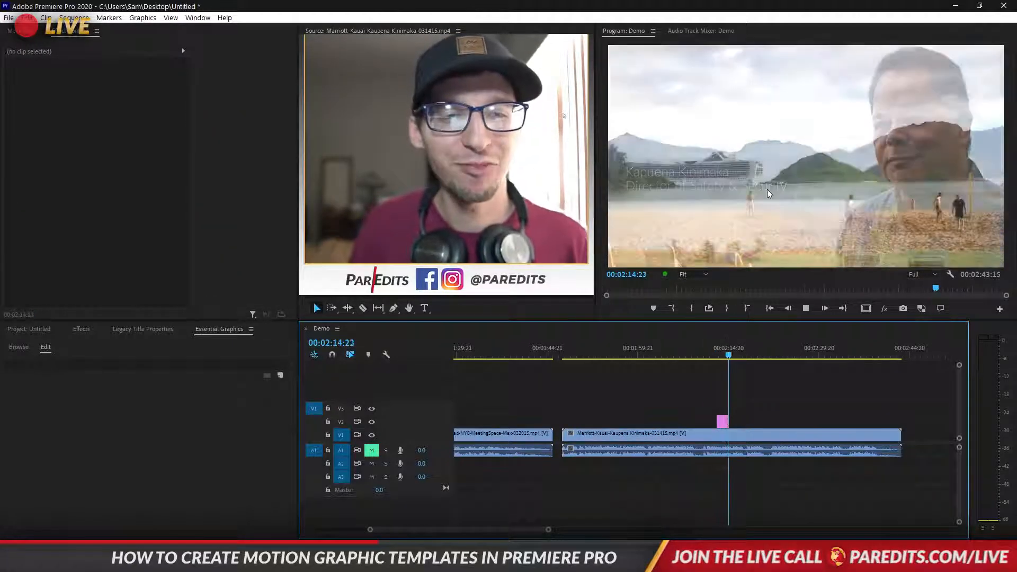
key(space)
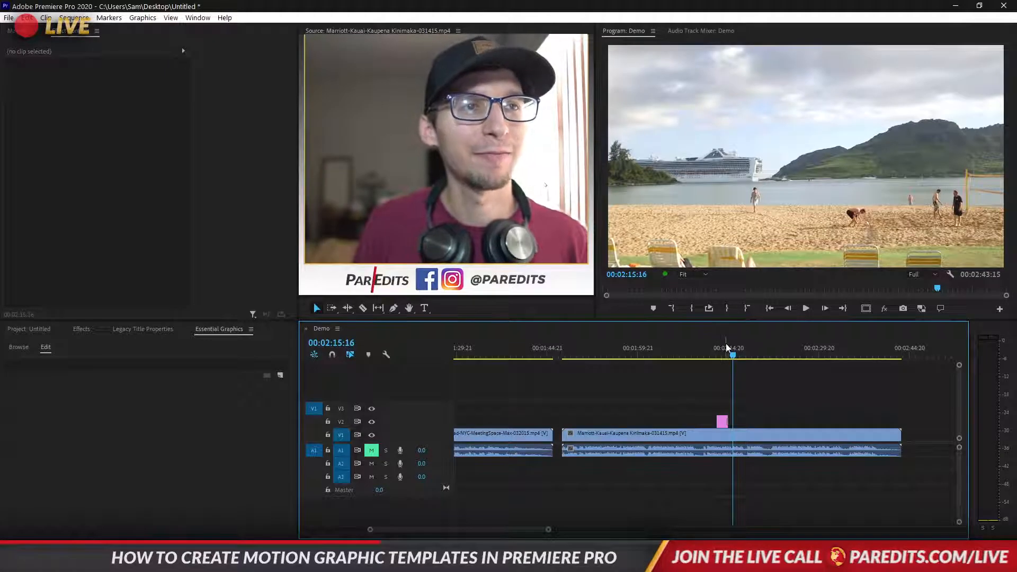
click(723, 422)
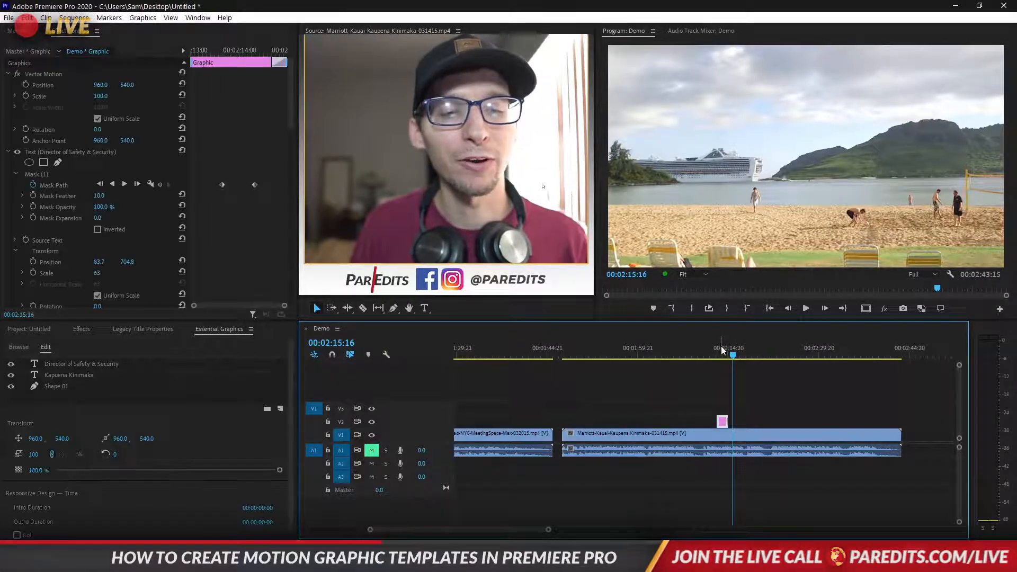
Enlarge the rectangle at its first Path keyframe by extending its top, bottom, left and right edges
click(720, 350)
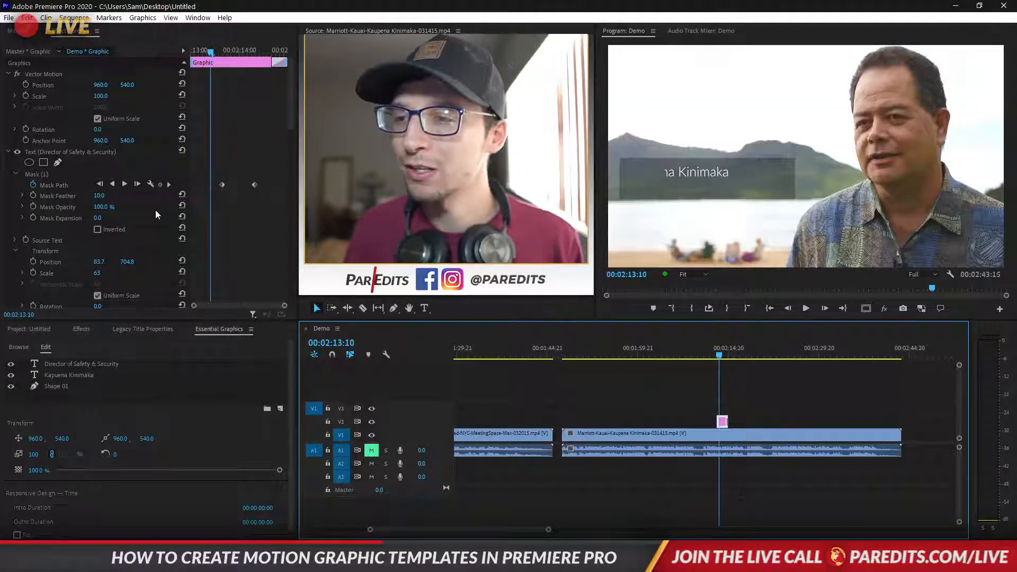
scroll(220, 239, down, 5)
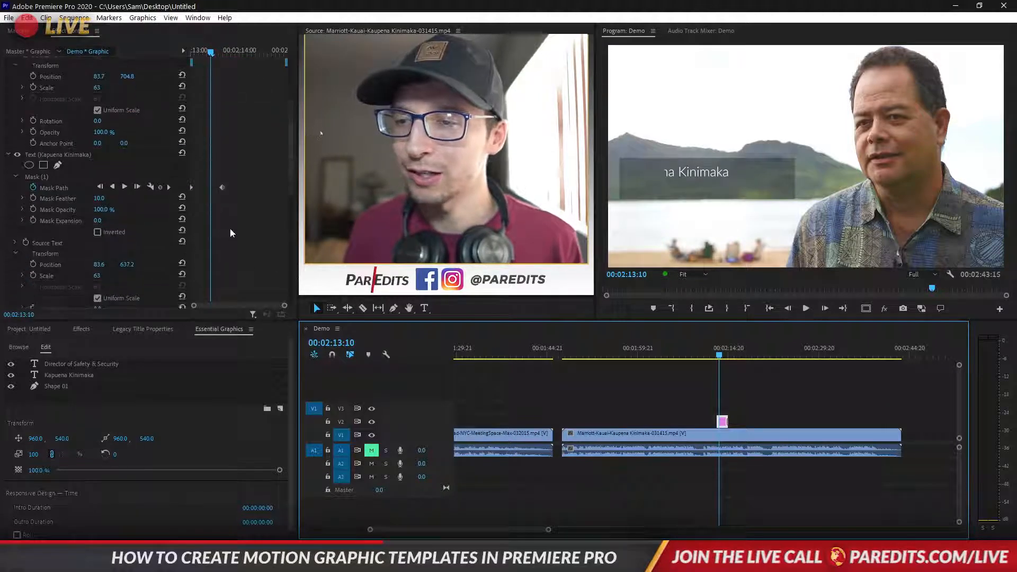
click(40, 237)
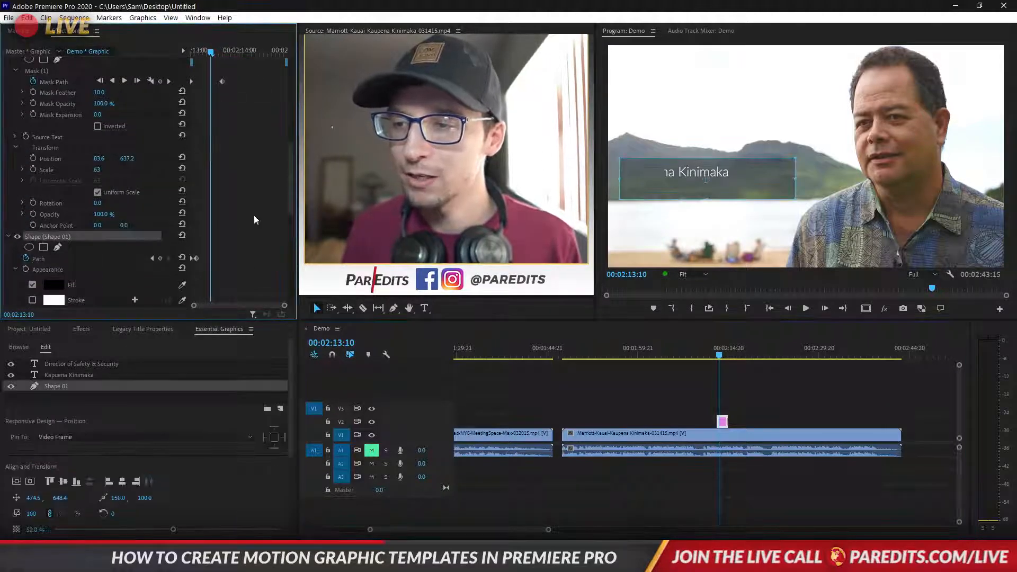
scroll(266, 211, down, 7)
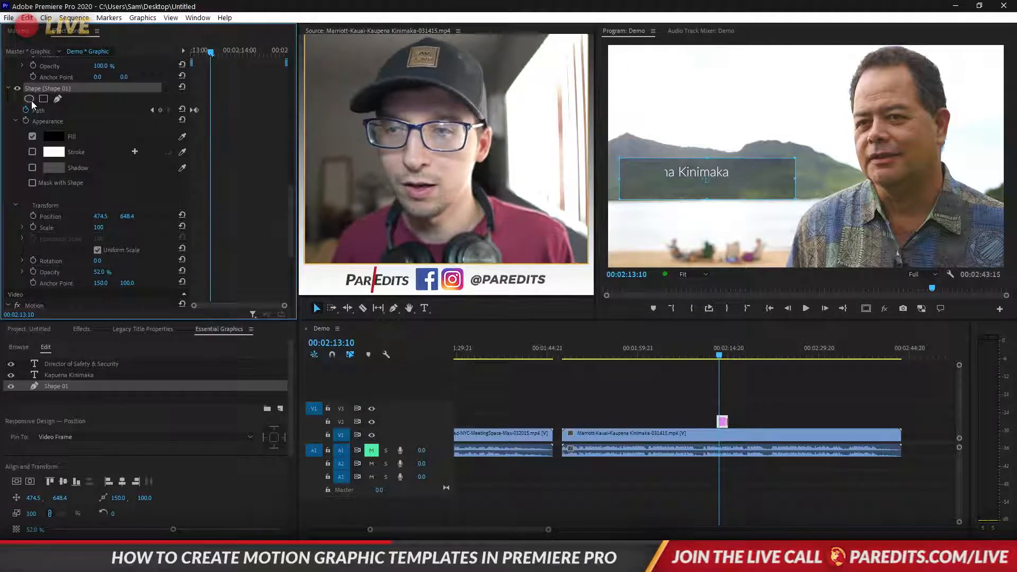
click(152, 110)
drag(707, 199, 707, 220)
drag(708, 157, 707, 134)
drag(796, 175, 820, 176)
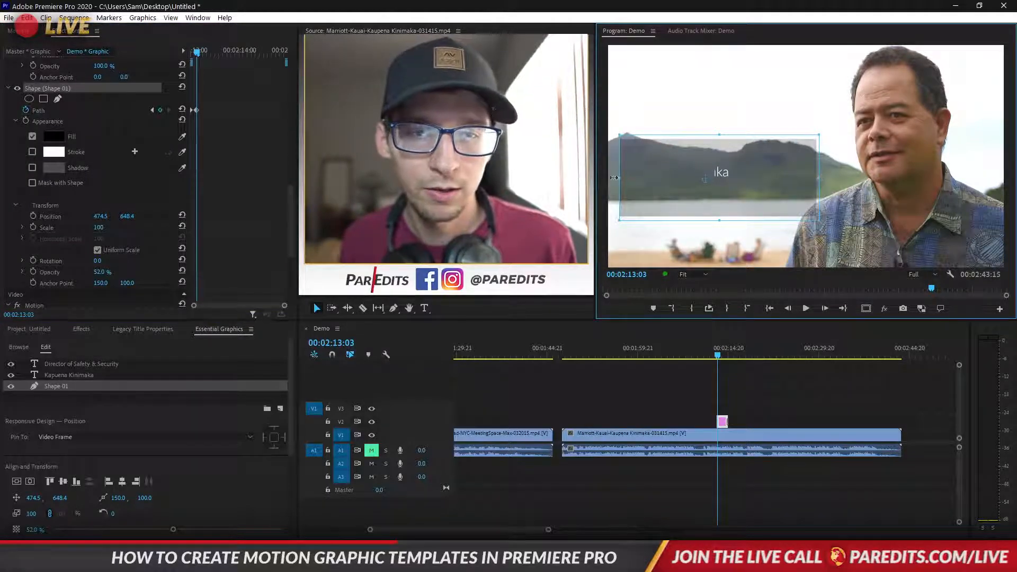
drag(614, 178, 604, 178)
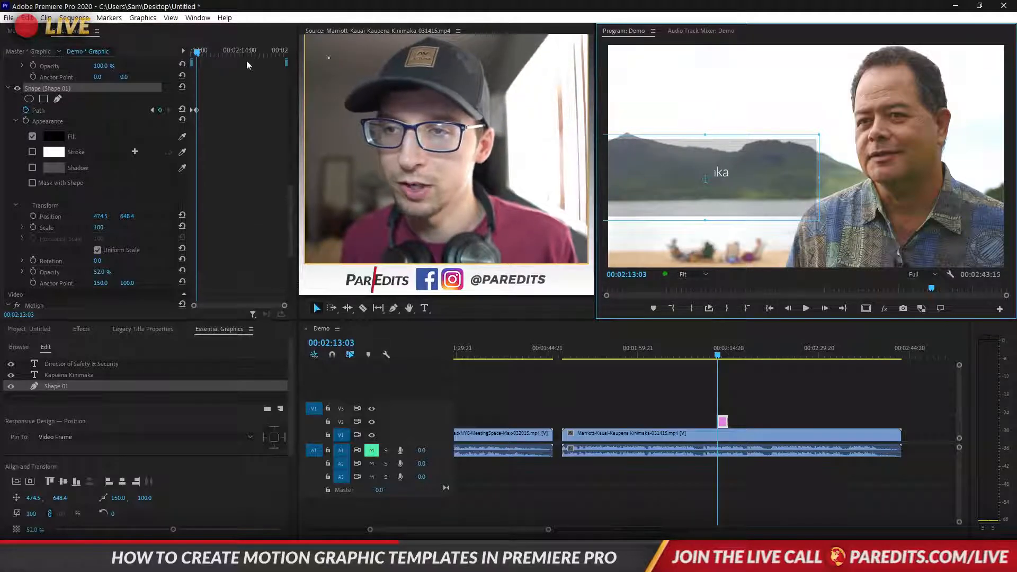
drag(197, 51, 253, 55)
Add a rectangular mask over the title on Shape 01 and raise its feather to 111
click(44, 99)
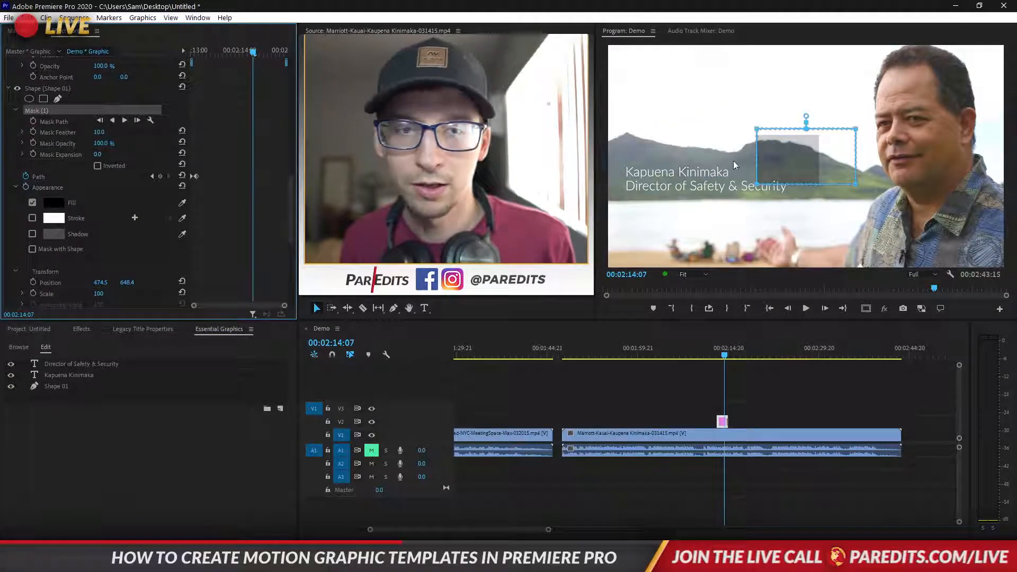
drag(778, 159, 640, 181)
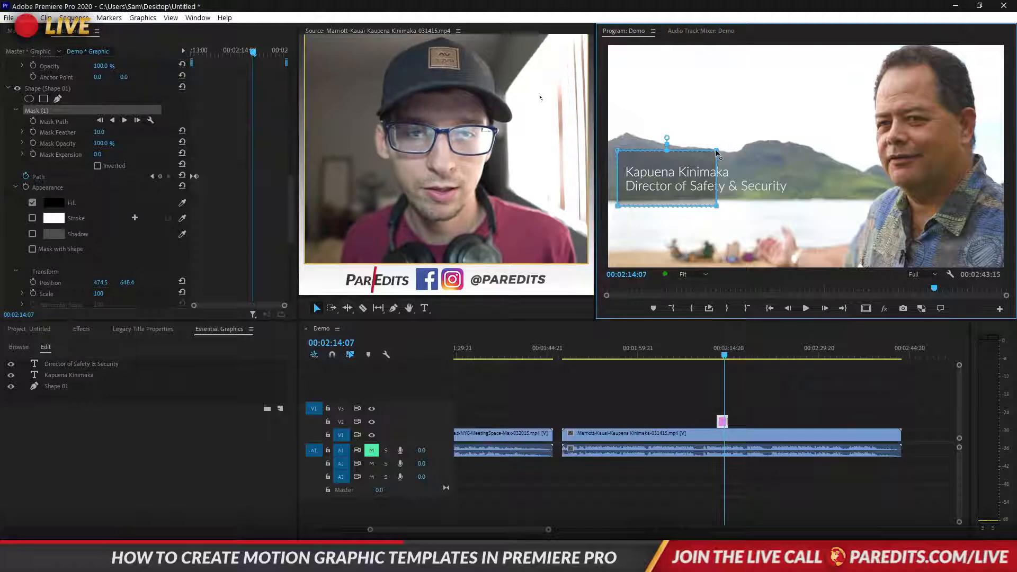
drag(716, 151, 801, 152)
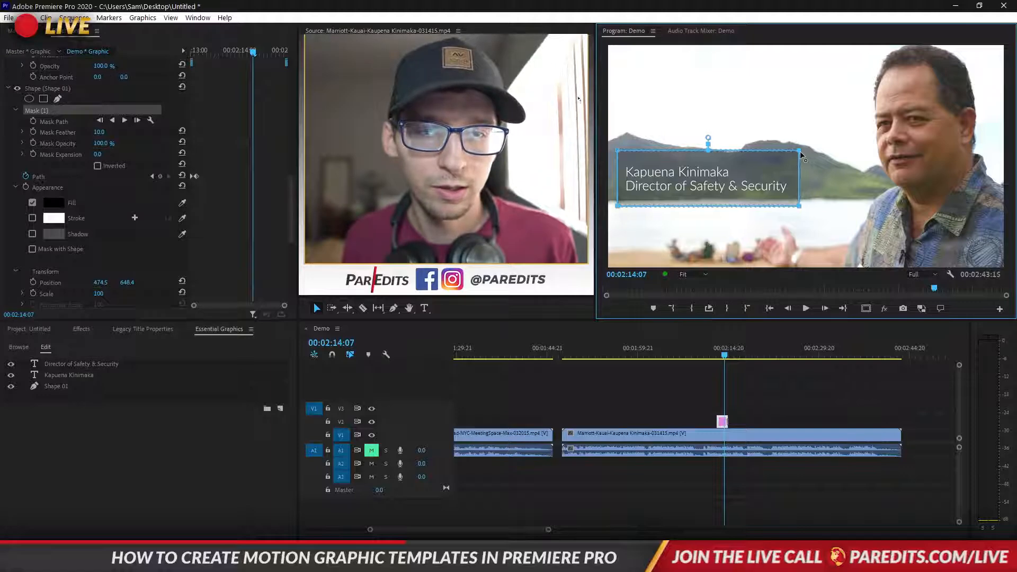
drag(731, 161, 732, 163)
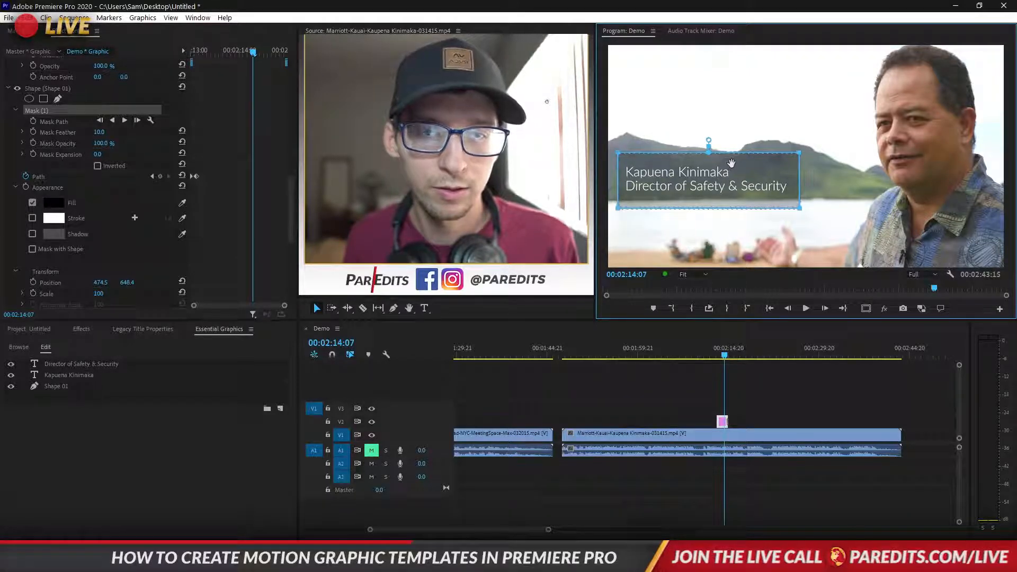
drag(731, 163, 731, 161)
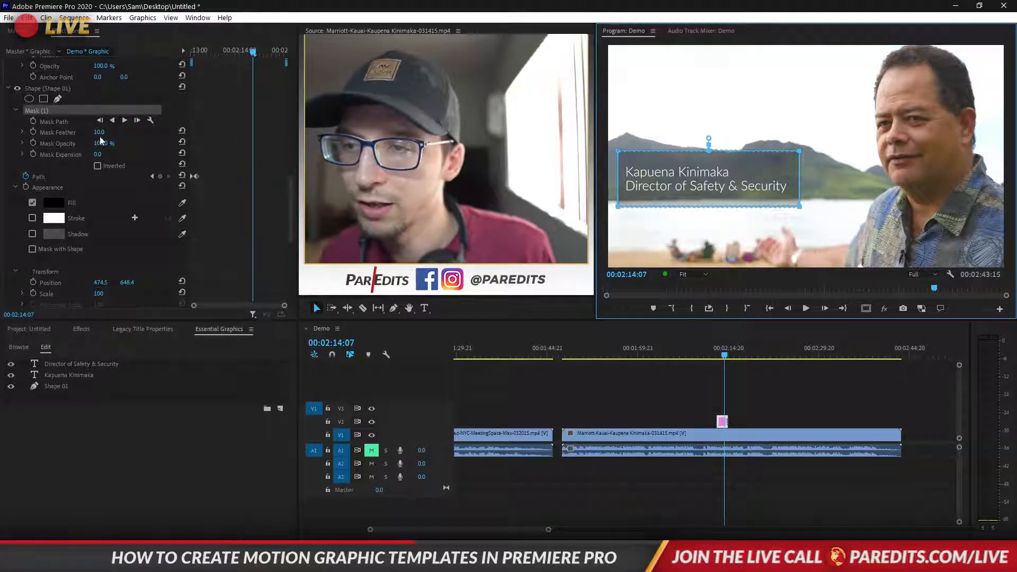
drag(99, 132, 153, 132)
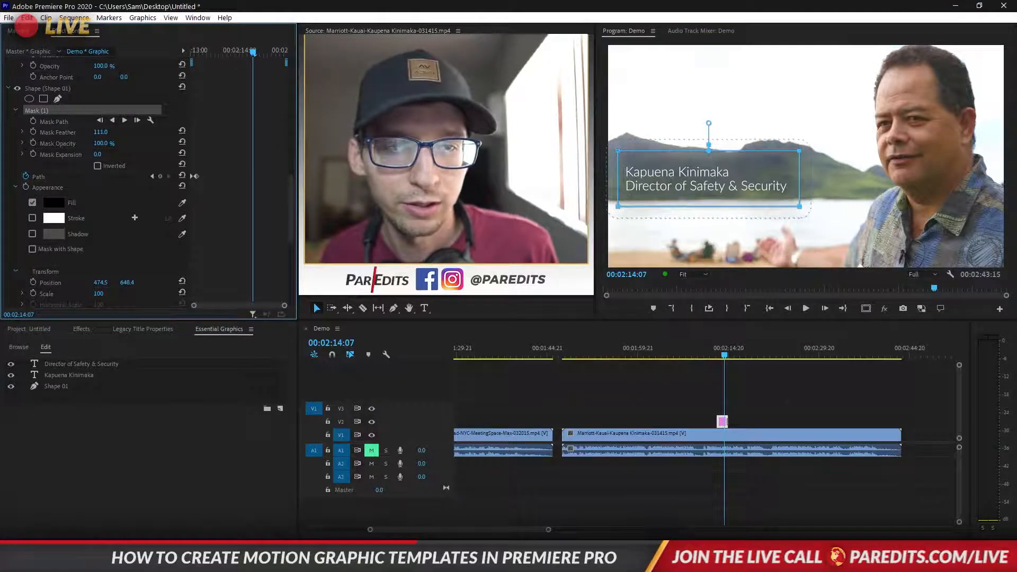
click(685, 384)
drag(723, 355, 715, 355)
key(space)
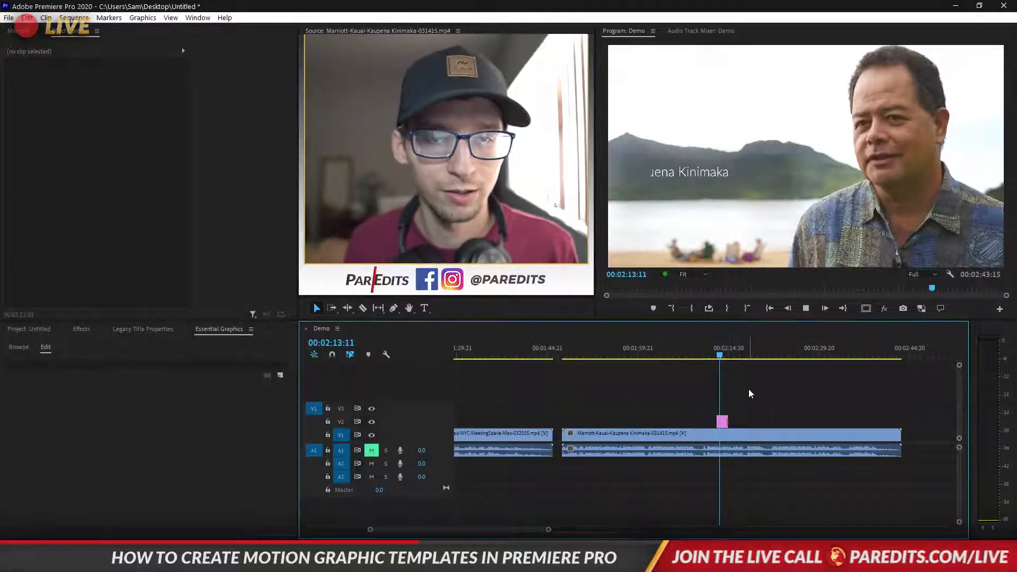
click(717, 356)
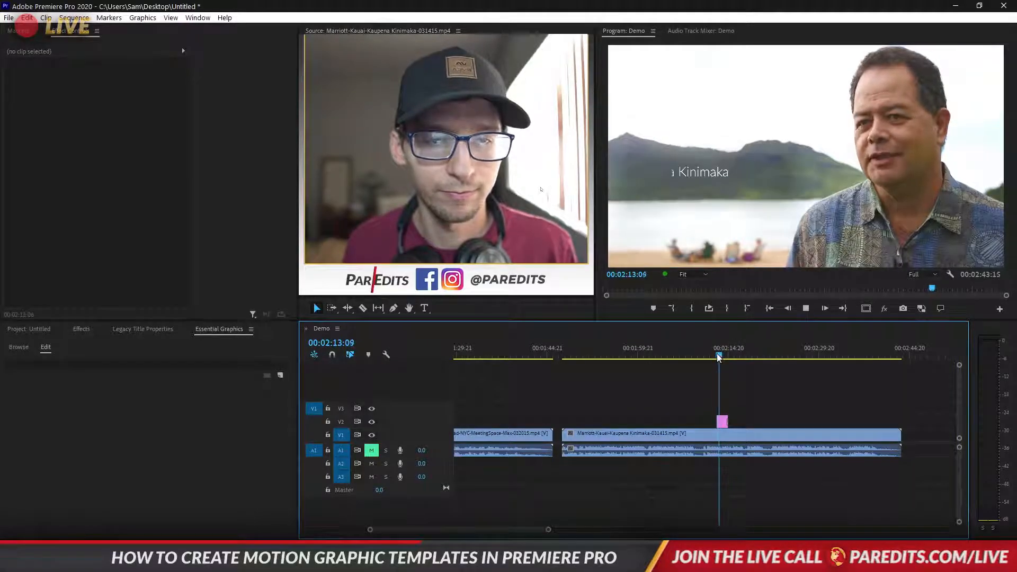
click(717, 354)
key(space)
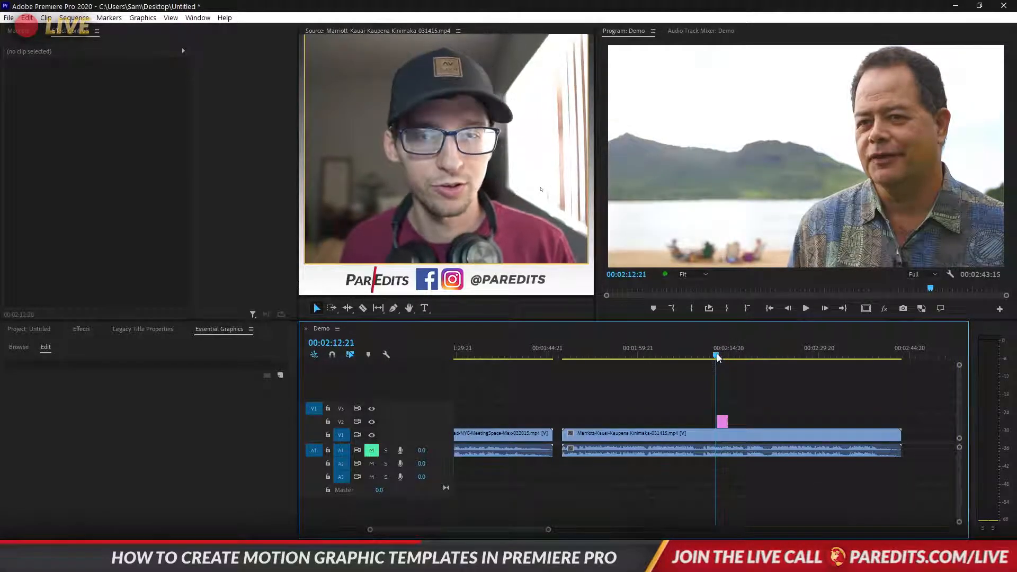
key(Right)
key(Left)
key(Left)
key(Left)
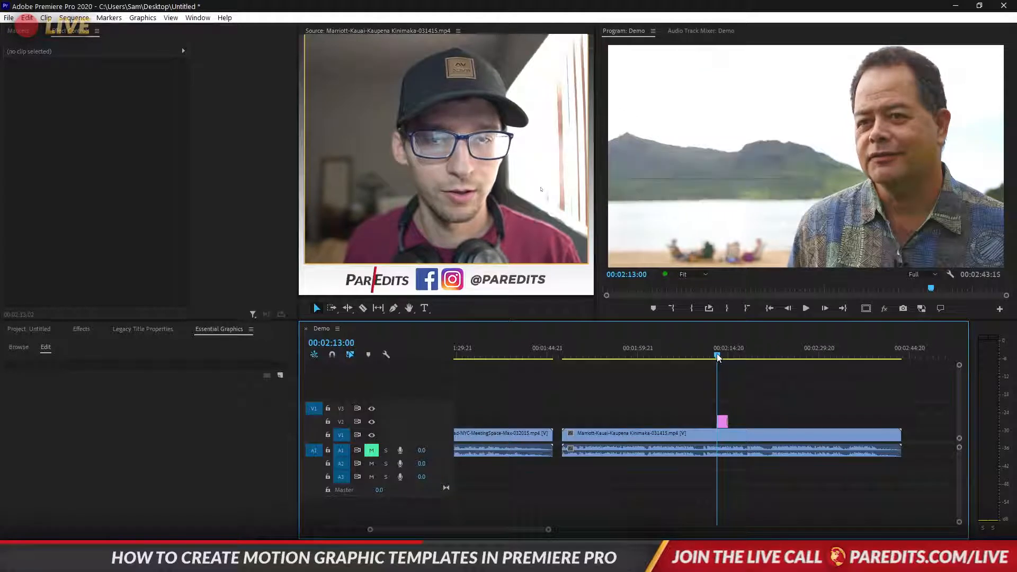
key(Right)
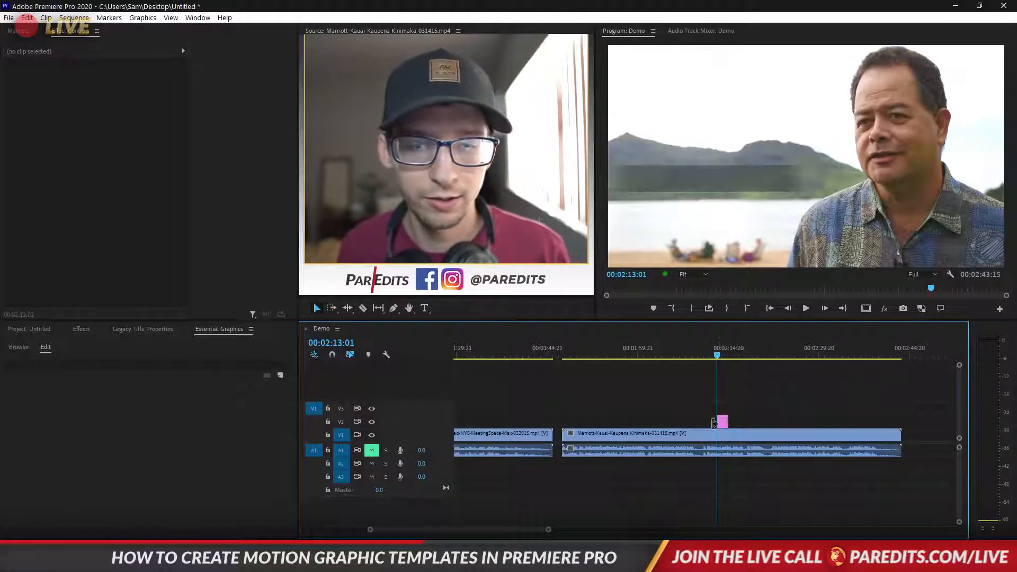
click(722, 422)
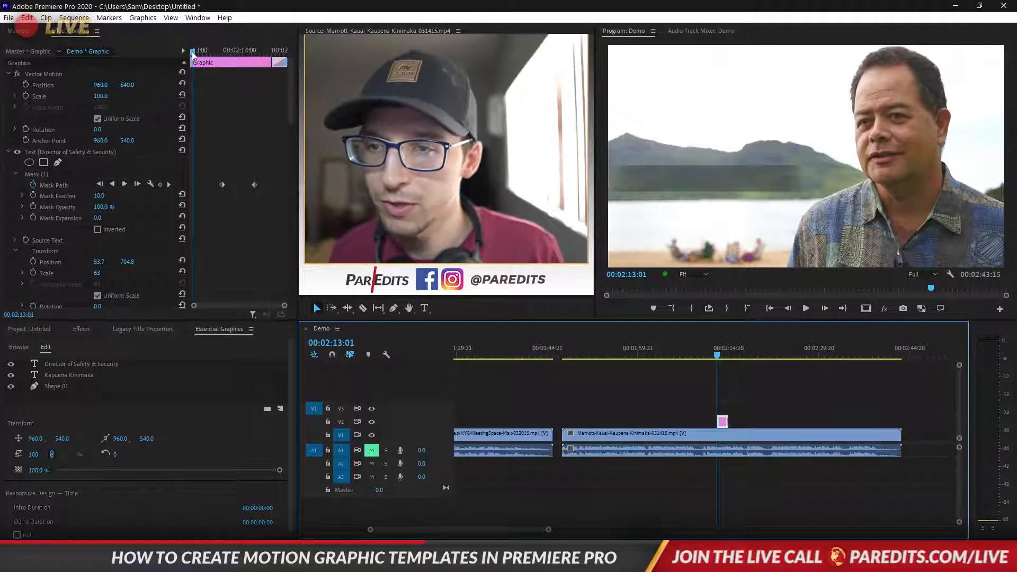
Keyframe the rectangle's Mask Path at 00:02:13:00 and 00:02:13:03
click(8, 152)
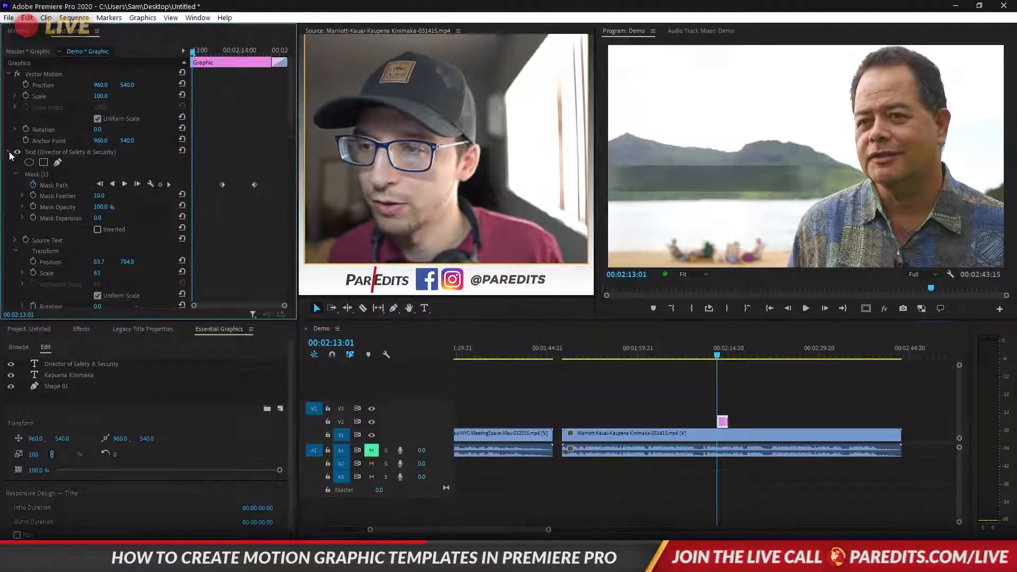
click(40, 175)
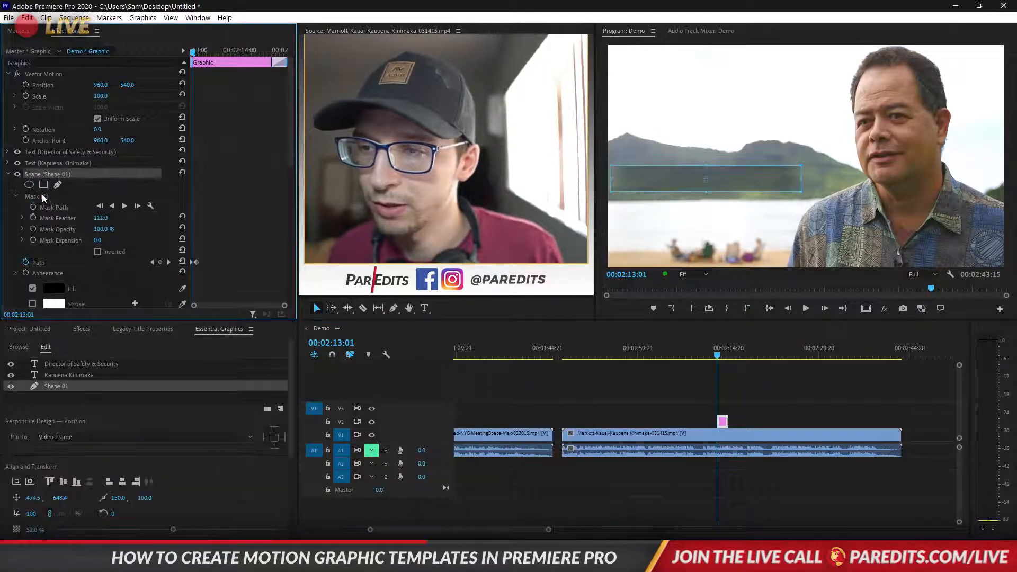
key(Left)
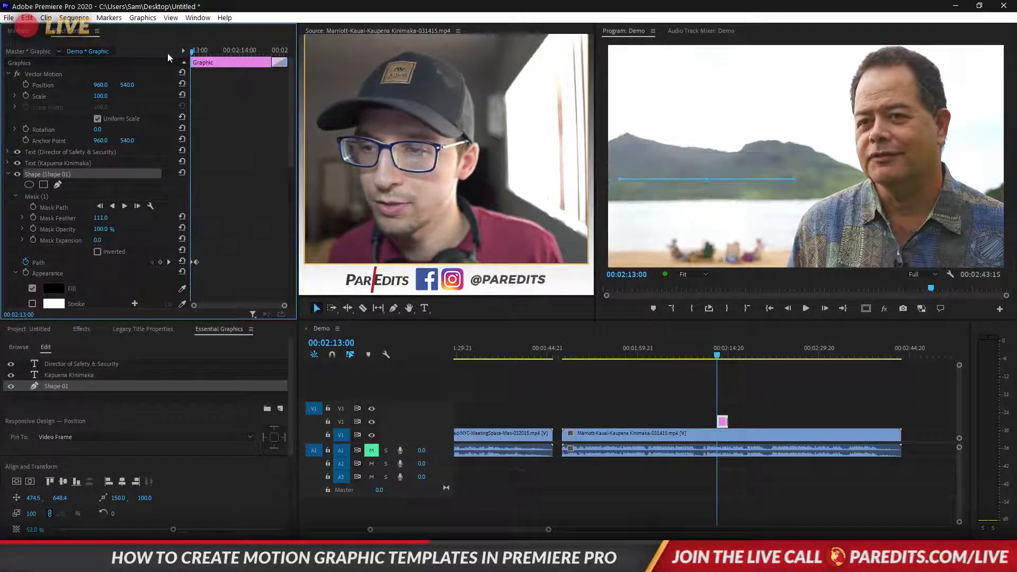
click(34, 206)
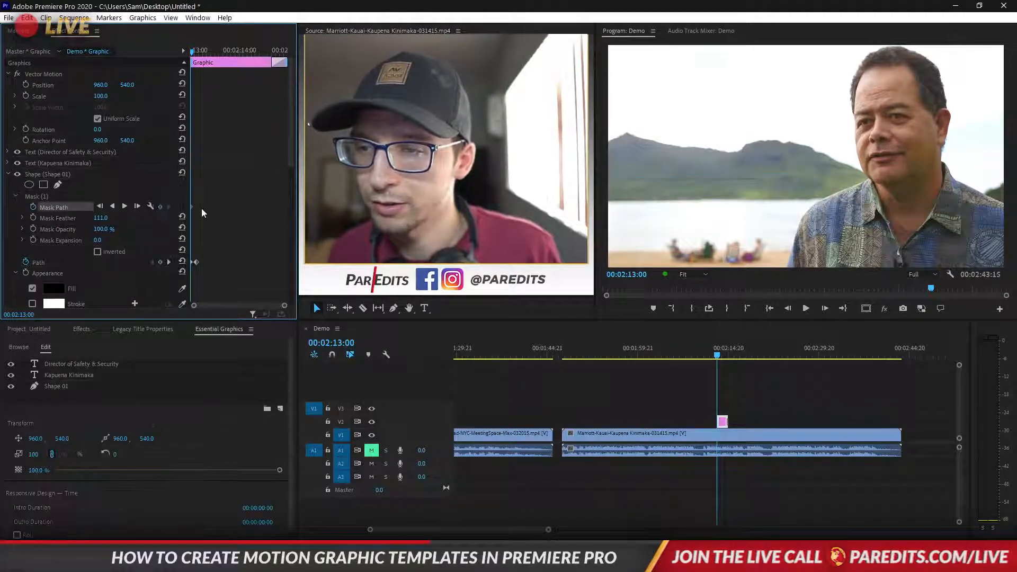
key(Right)
key(Right)
key(Right)
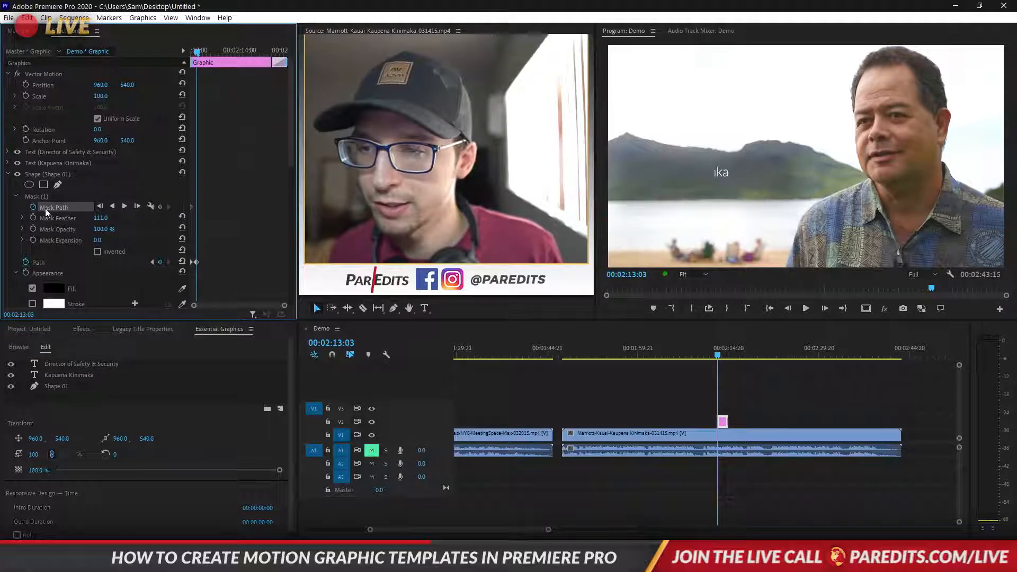
click(160, 207)
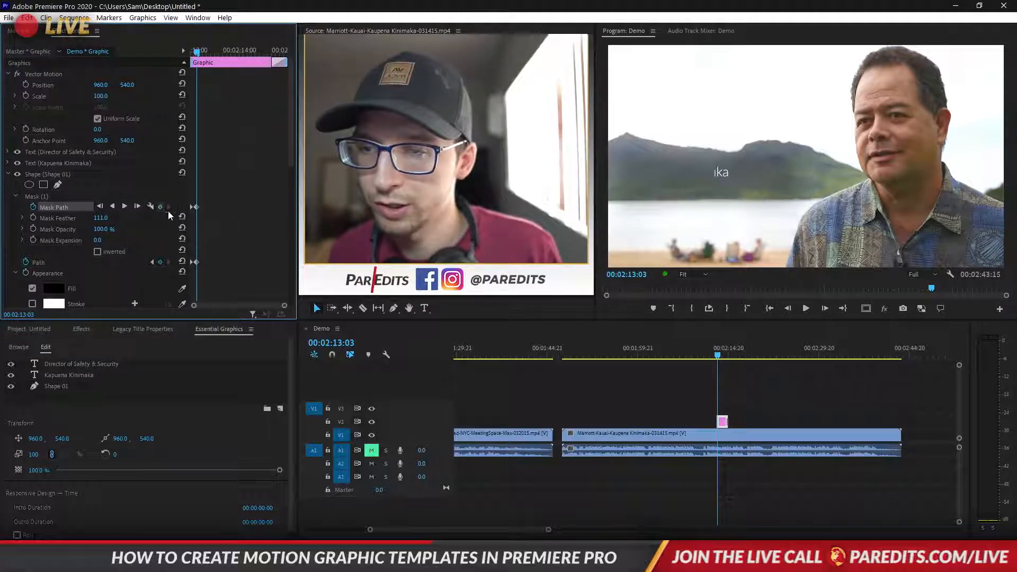
click(152, 262)
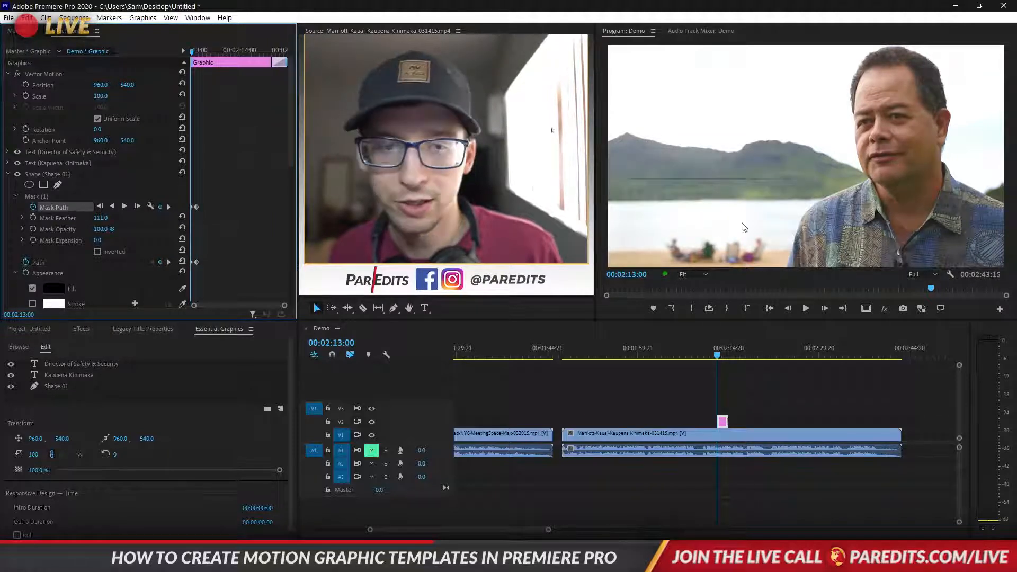
Try dragging the mask's feather handle, undo back to 111, then step frames through the reveal
click(42, 196)
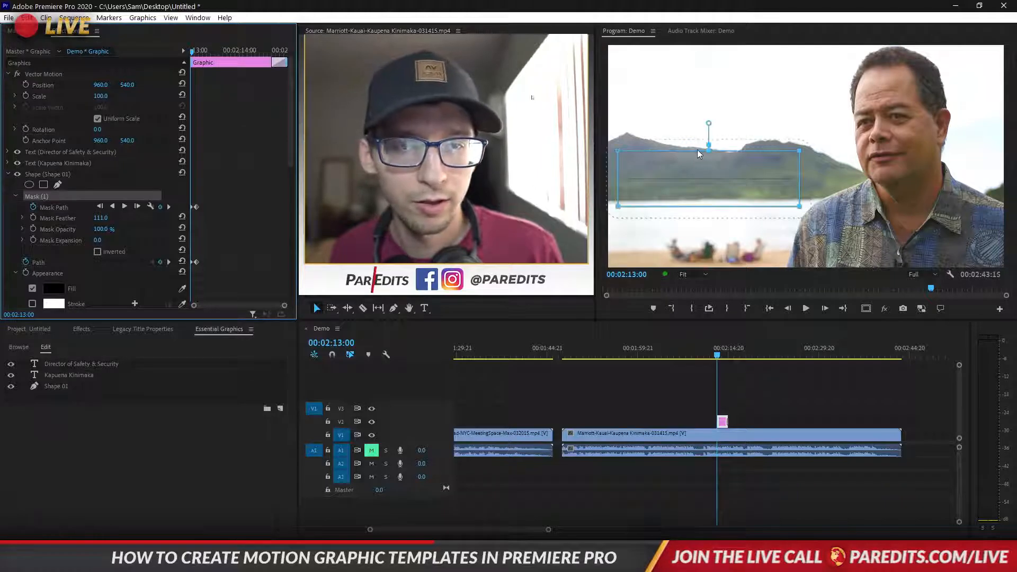
drag(705, 126, 714, 186)
key(ctrl+z)
click(762, 380)
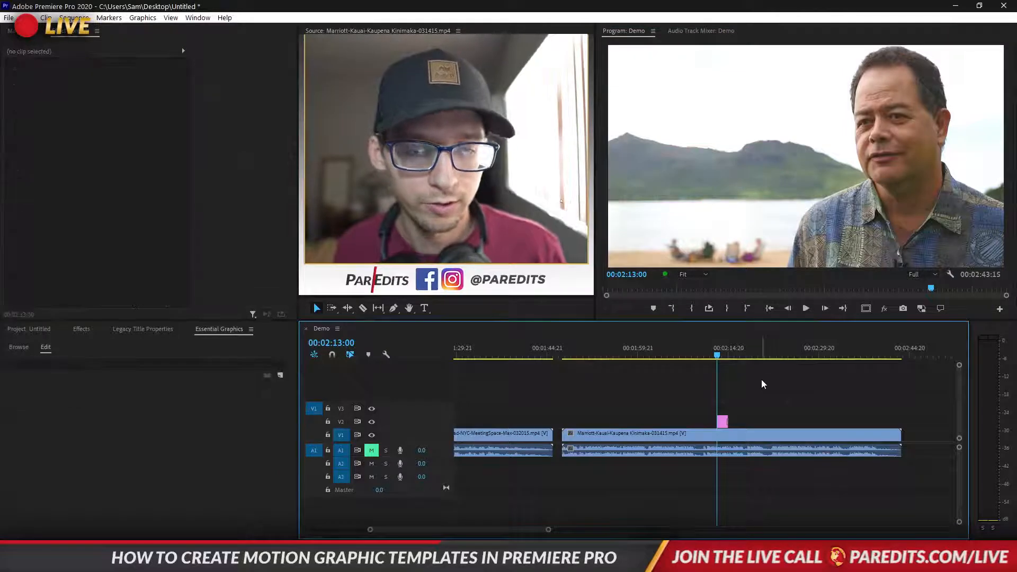
key(Right)
key(Right)
key(Right)
key(Right)
key(Right)
key(Right)
key(Right)
key(Right)
key(Right)
key(Right)
key(Right)
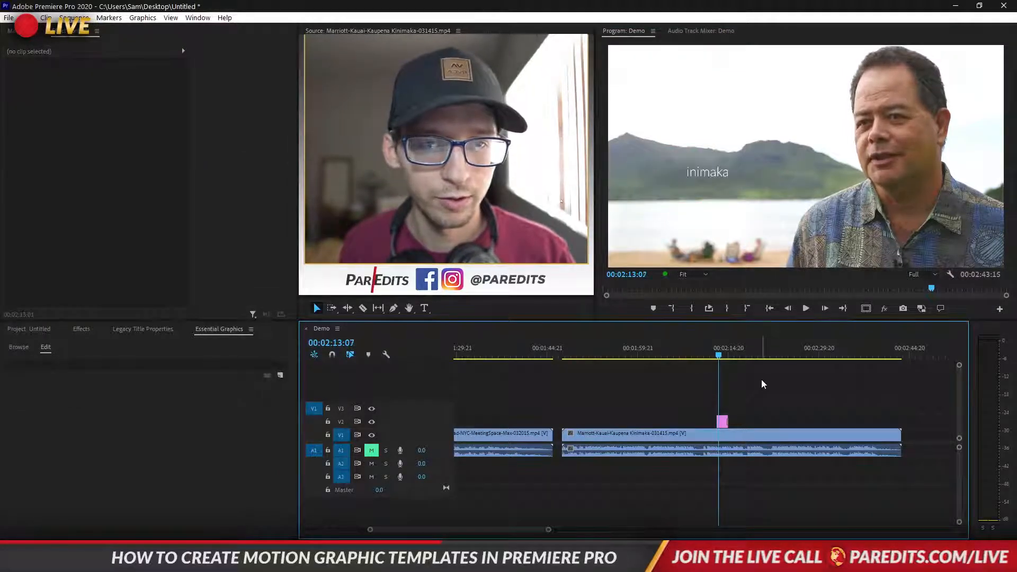
key(Right)
key(Right)
key(Right)
key(Right)
key(Right)
key(Right)
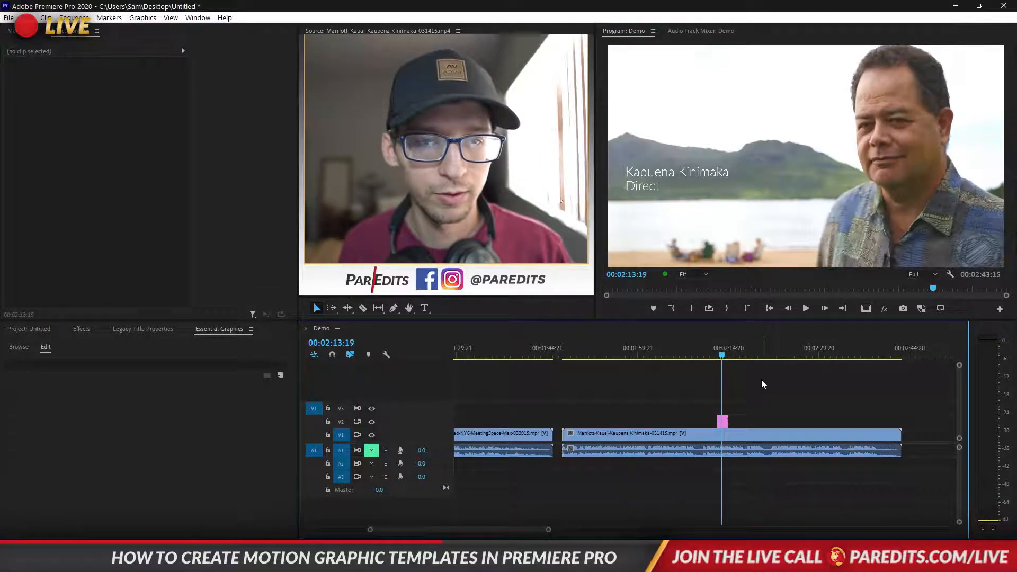
Select the lower-third rectangle's mask and enable keyframing for Mask Expansion
click(720, 422)
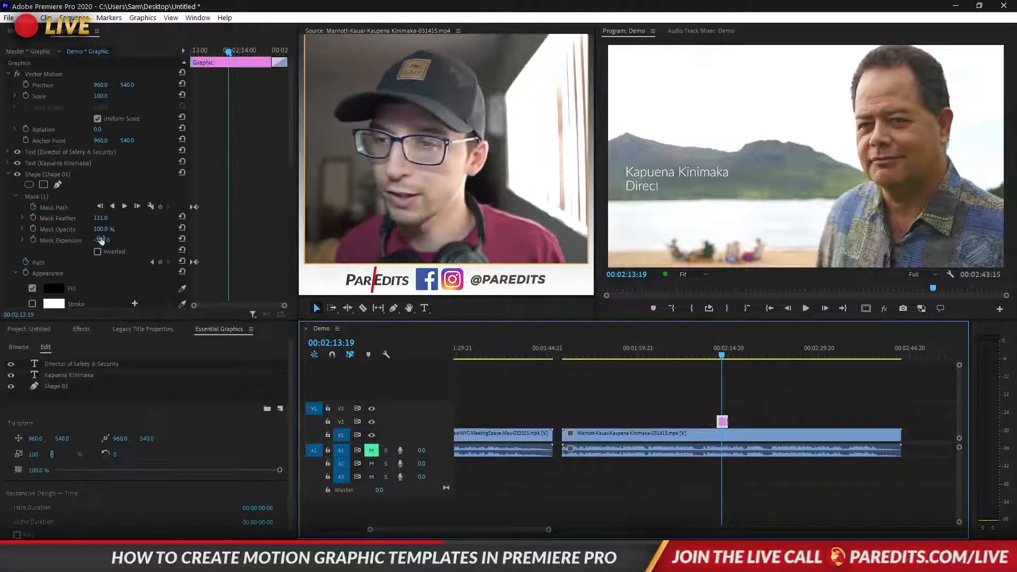
click(197, 67)
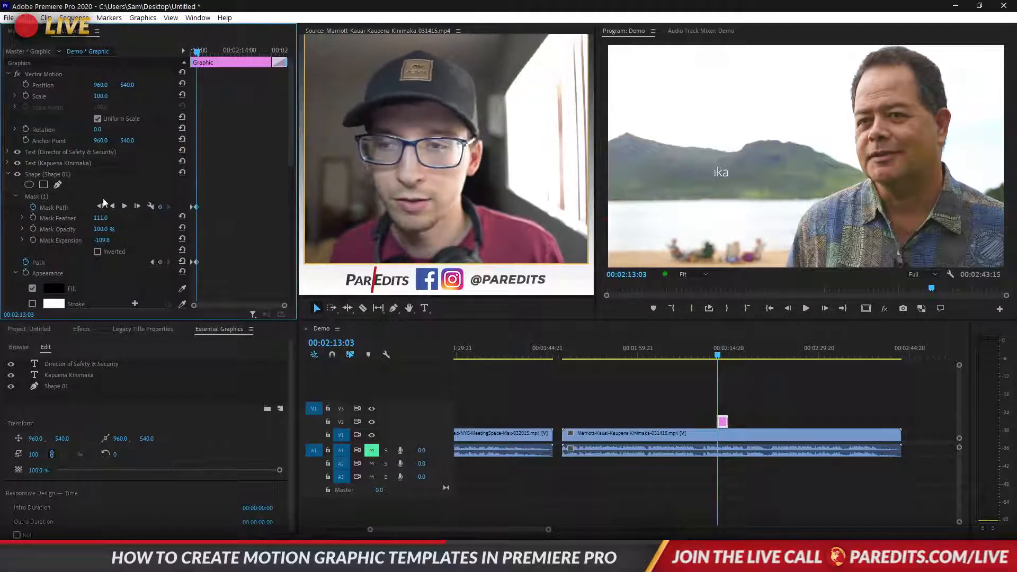
click(34, 196)
click(48, 175)
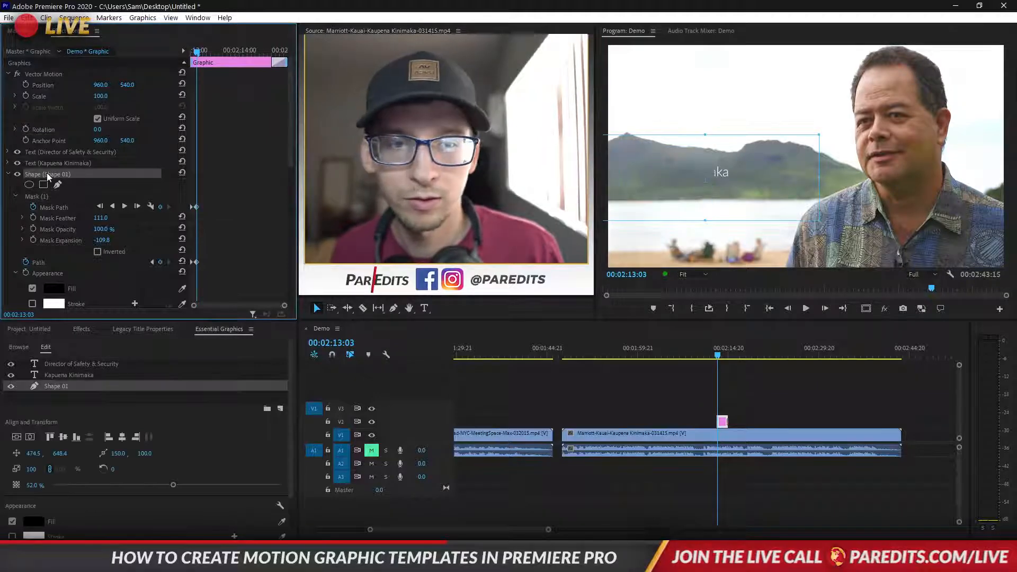
click(44, 196)
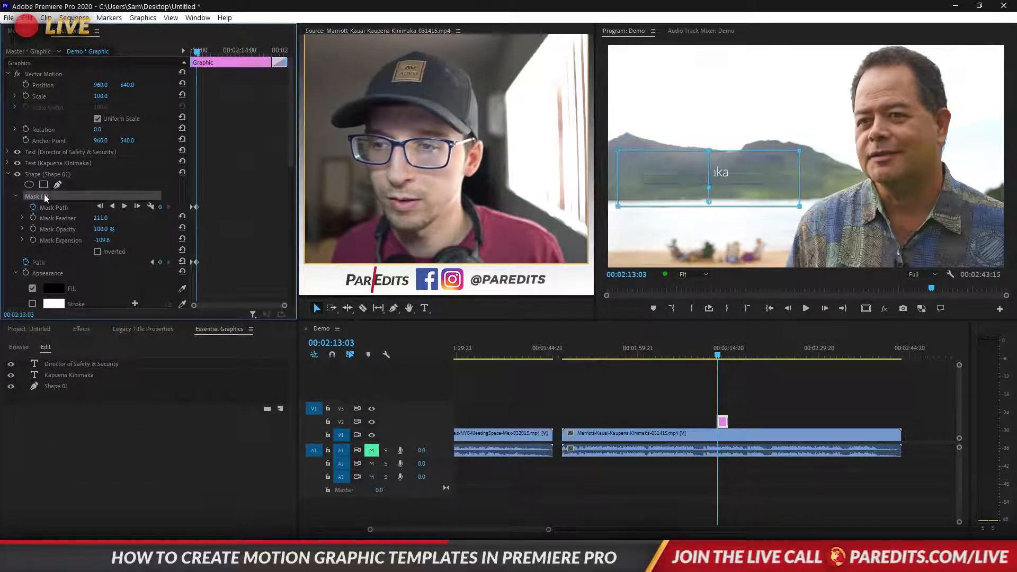
click(35, 240)
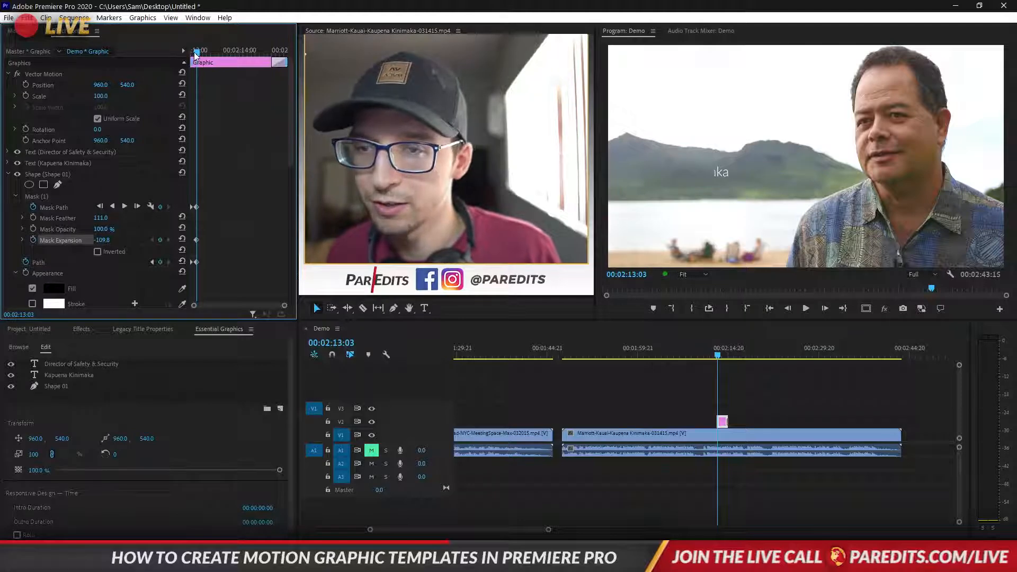
Keyframe Mask Expansion from -145.8 at 00:02:13:00, resetting the later keyframe to 0.0
drag(195, 53, 189, 54)
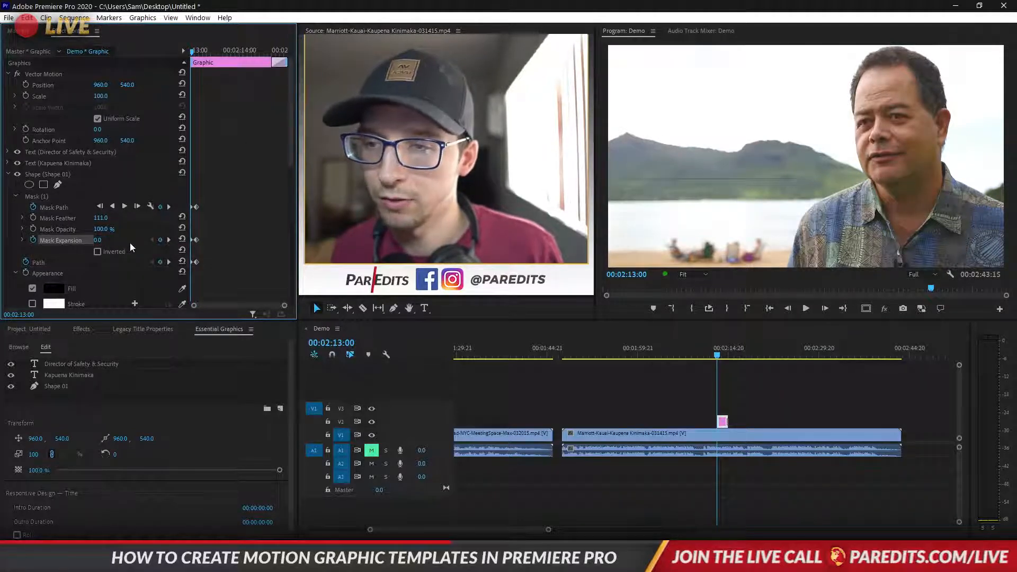
click(169, 239)
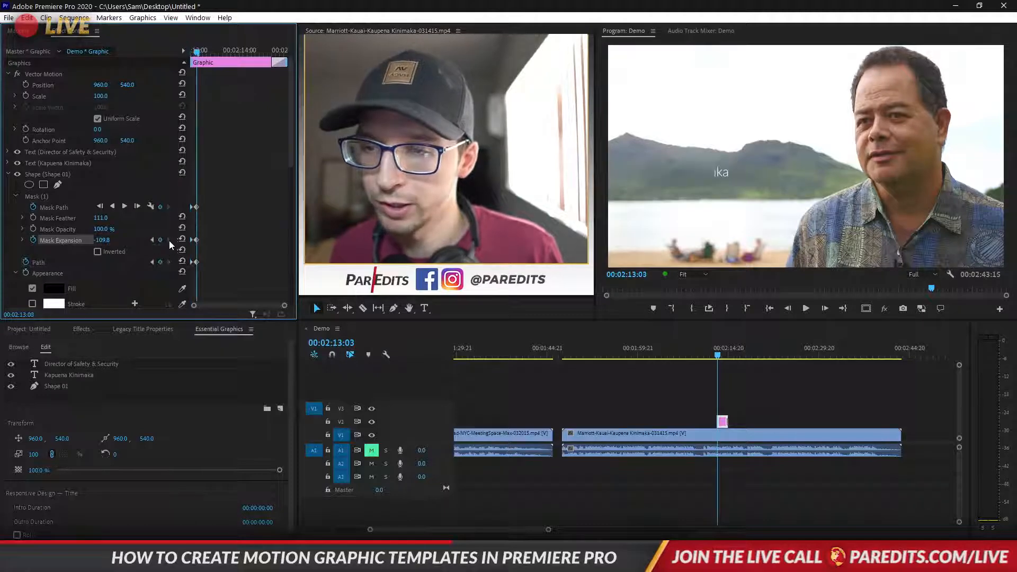
click(182, 240)
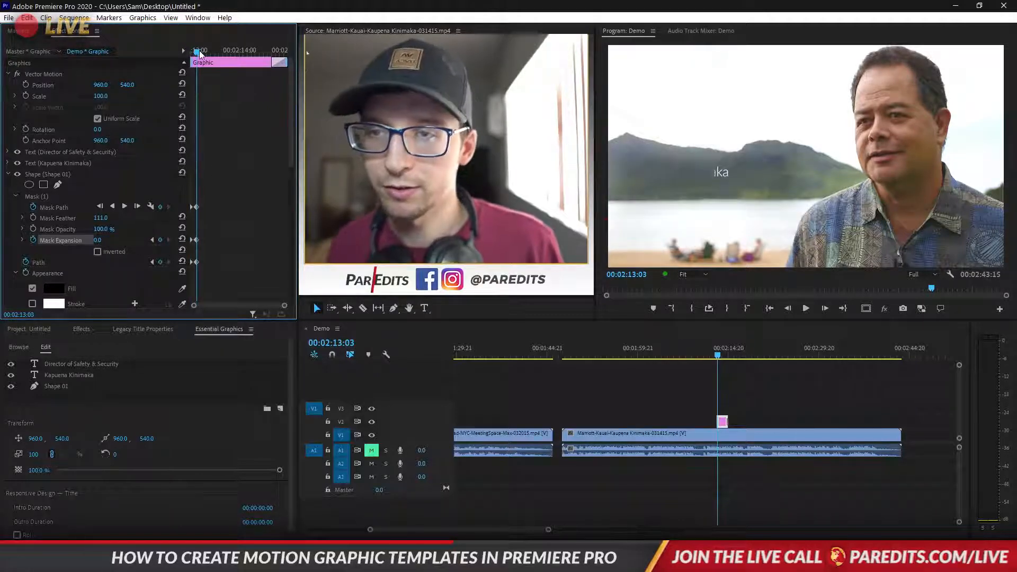
mouse_move(199, 53)
mouse_down()
mouse_move(190, 53)
mouse_move(201, 51)
mouse_up()
key(Left)
key(Left)
key(Left)
key(Left)
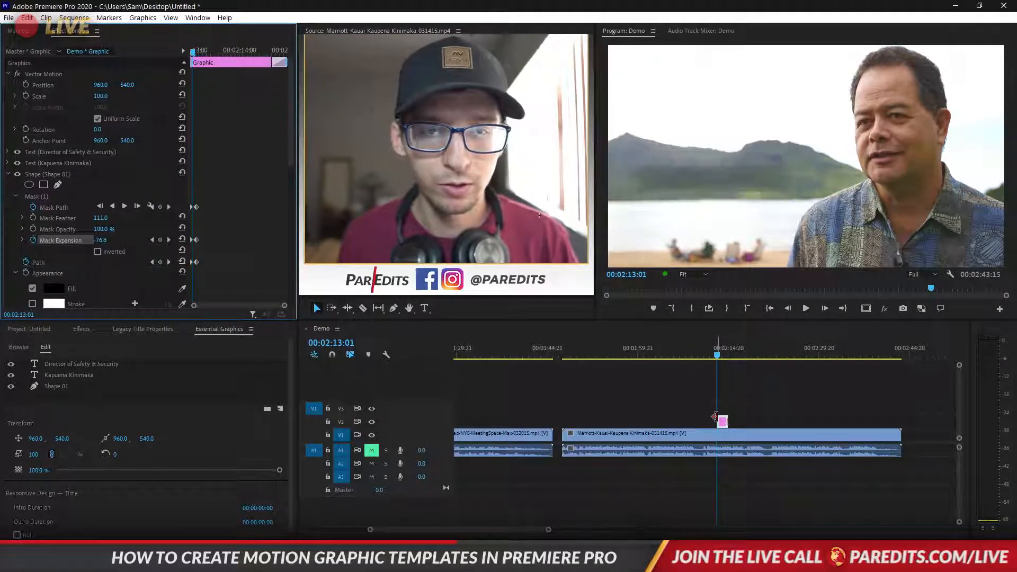
Preview the name reveal animation and return the playhead to the graphic's start
click(152, 240)
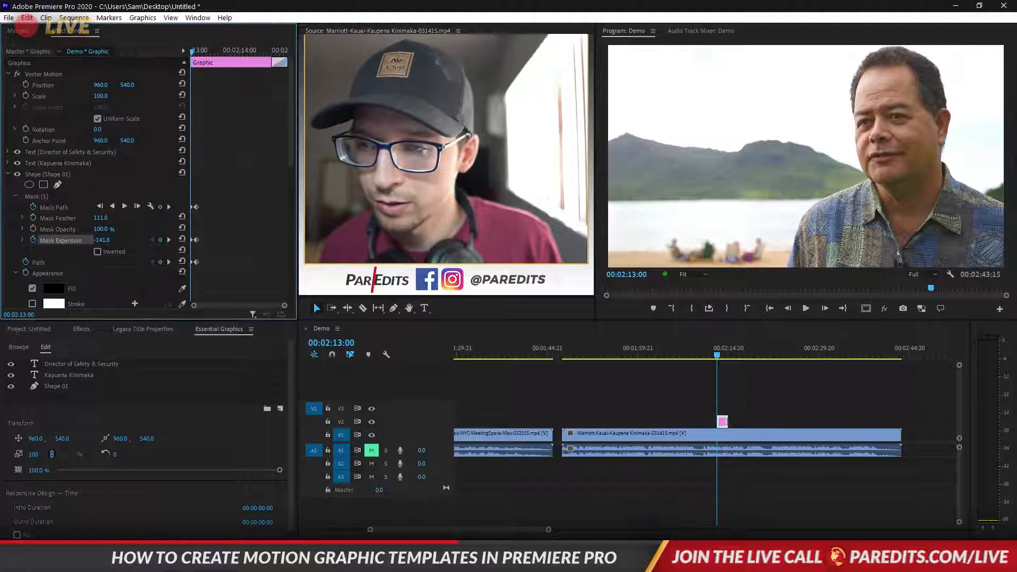
key(Right)
key(Right)
key(Right)
key(Right)
key(Right)
key(Right)
key(Right)
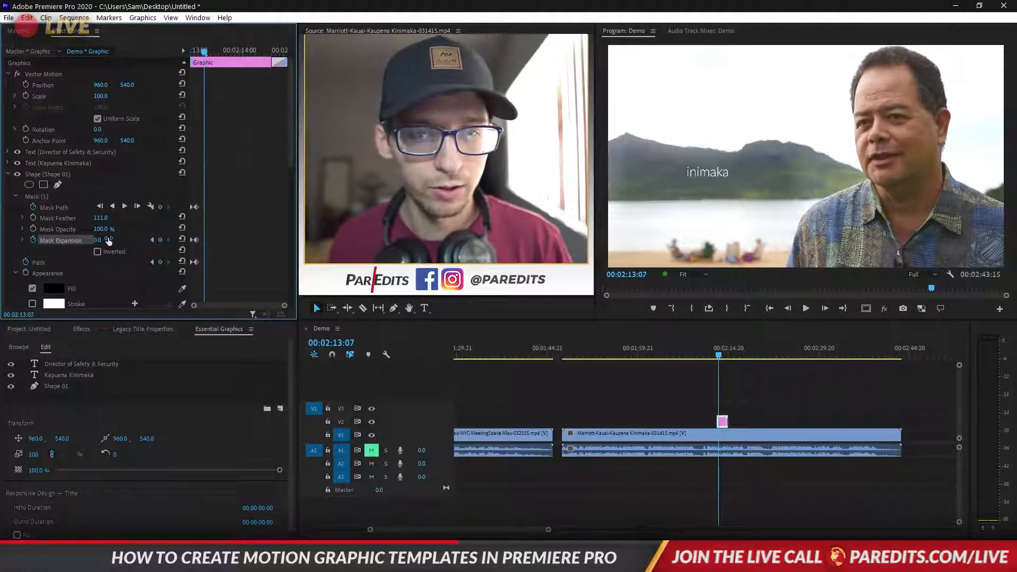
key(space)
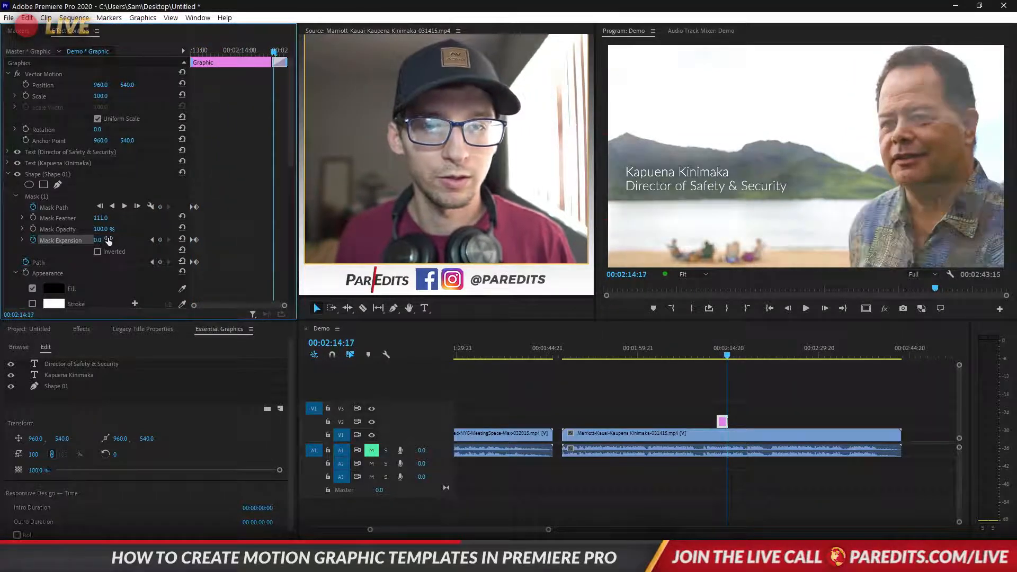
click(191, 50)
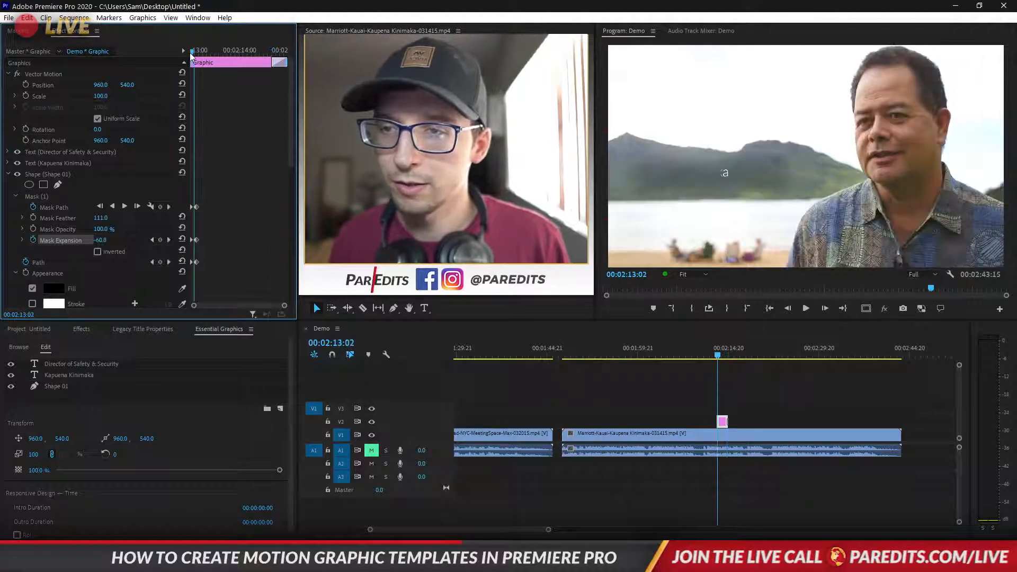
scroll(224, 205, down, 10)
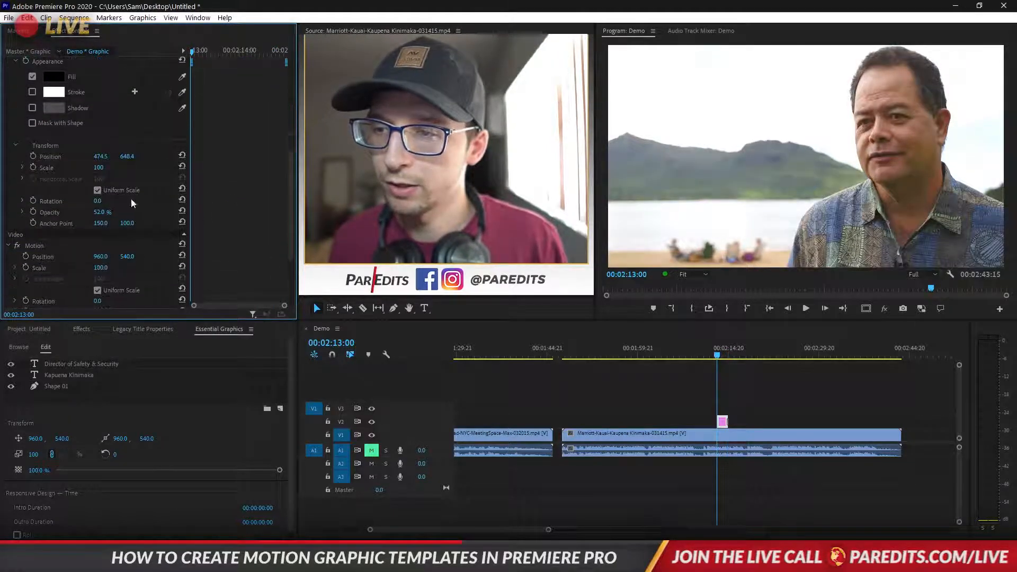
Raise the backing rectangle's opacity so it is more opaque
click(108, 214)
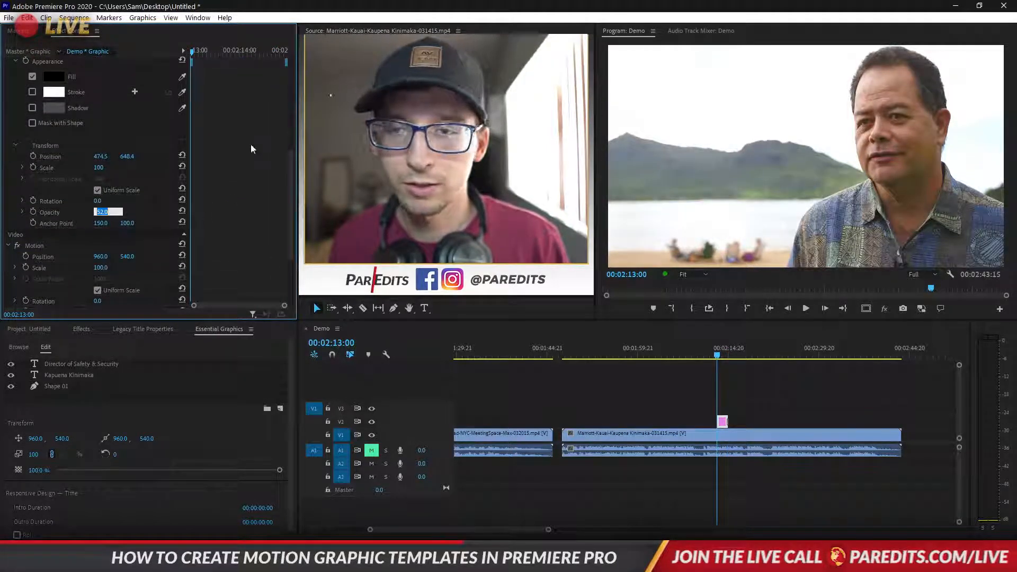
click(724, 356)
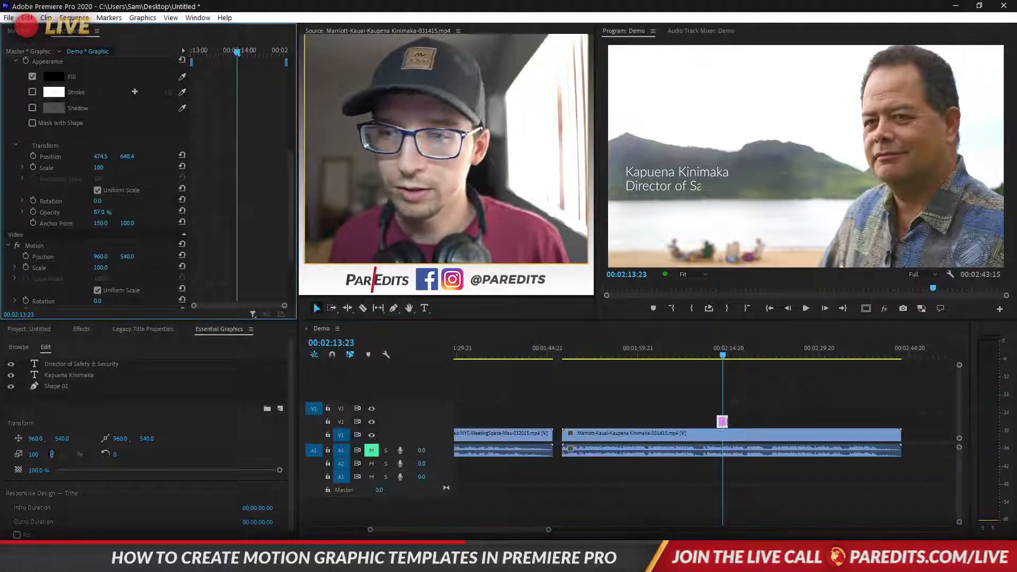
drag(100, 212, 112, 212)
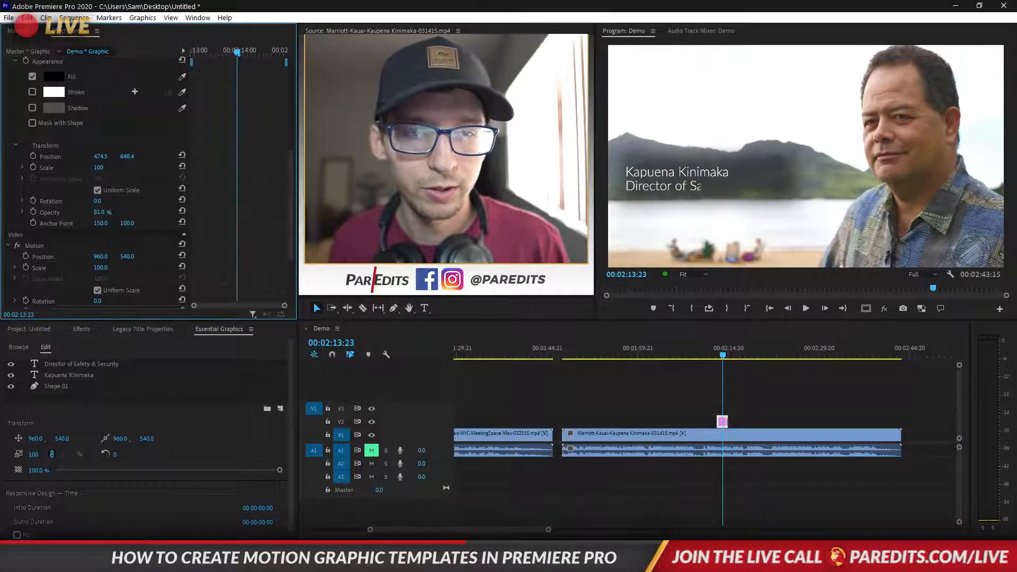
Test a larger Mask Expansion at the previous mask keyframe, then undo it back to 0
scroll(109, 188, up, 5)
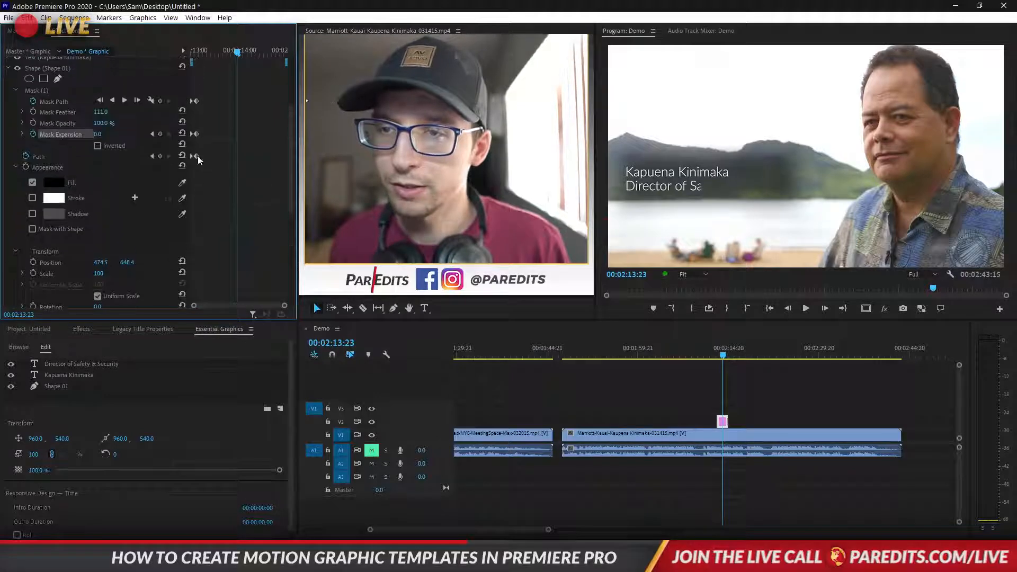
click(153, 134)
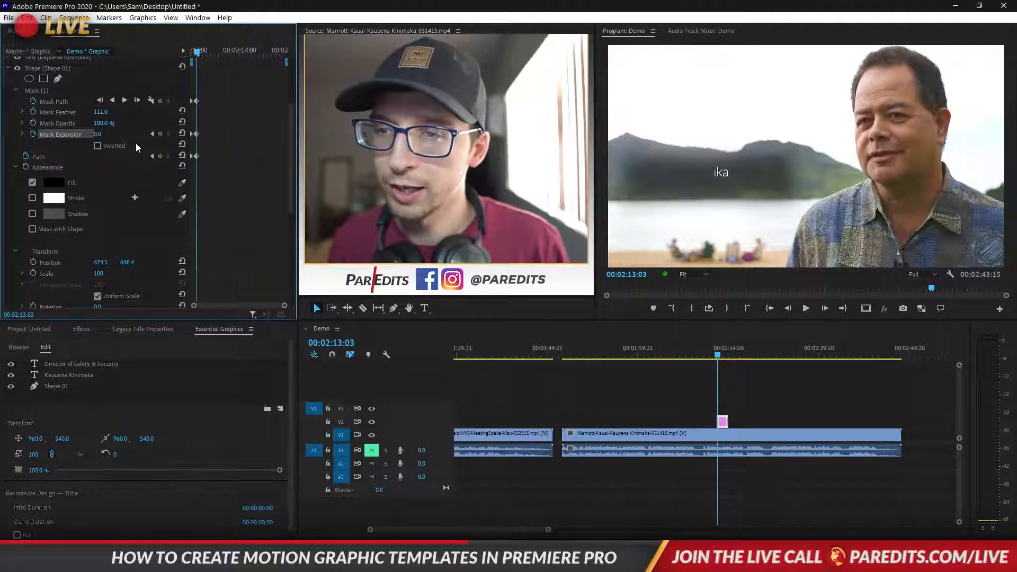
drag(97, 134, 119, 134)
key(ctrl+z)
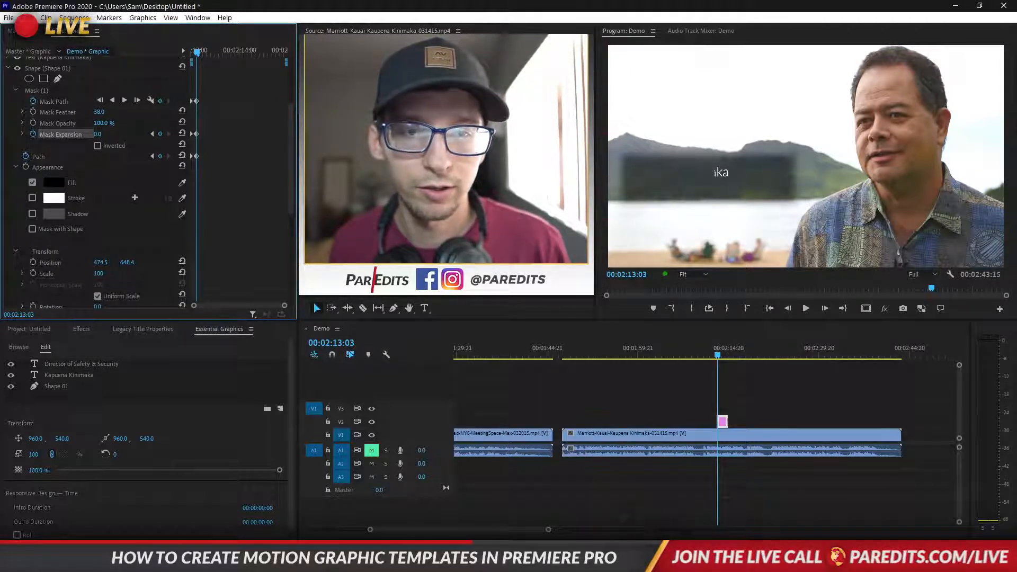
Preview the title from just before it starts, then return to the clip's start
click(709, 351)
key(space)
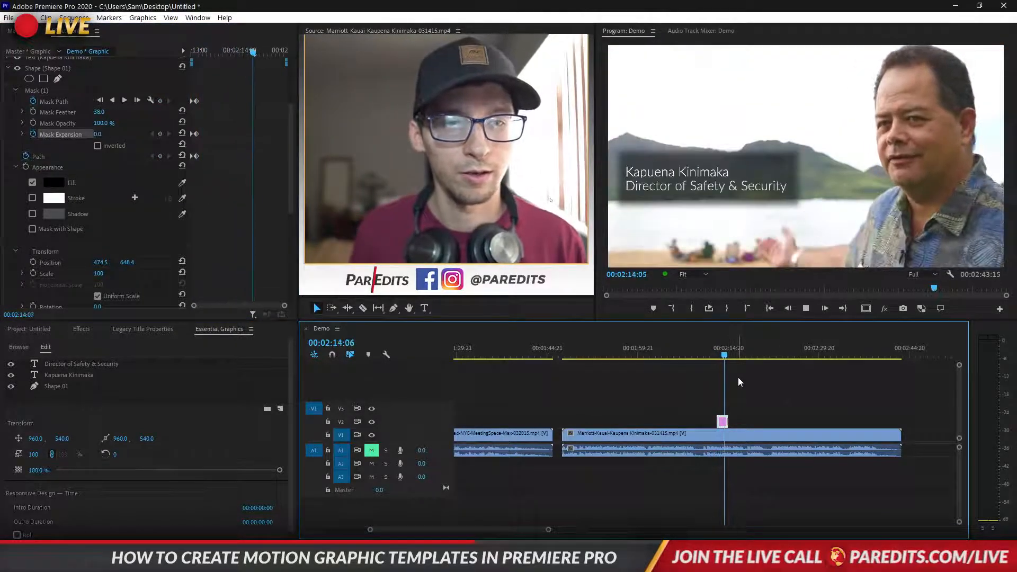
key(space)
key(Up)
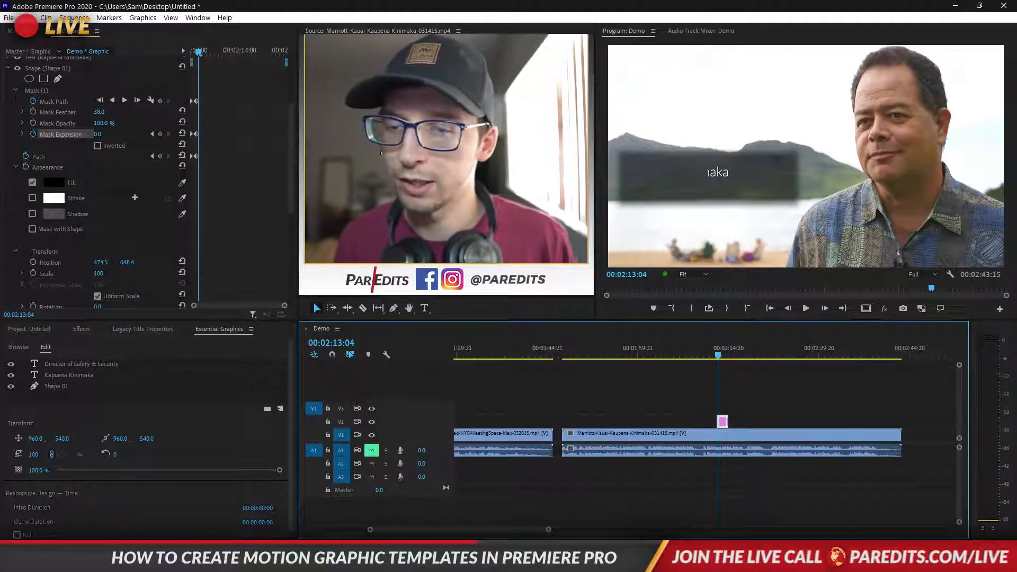
Raise Mask Feather to 111 and play the title animation through
drag(99, 112, 377, 155)
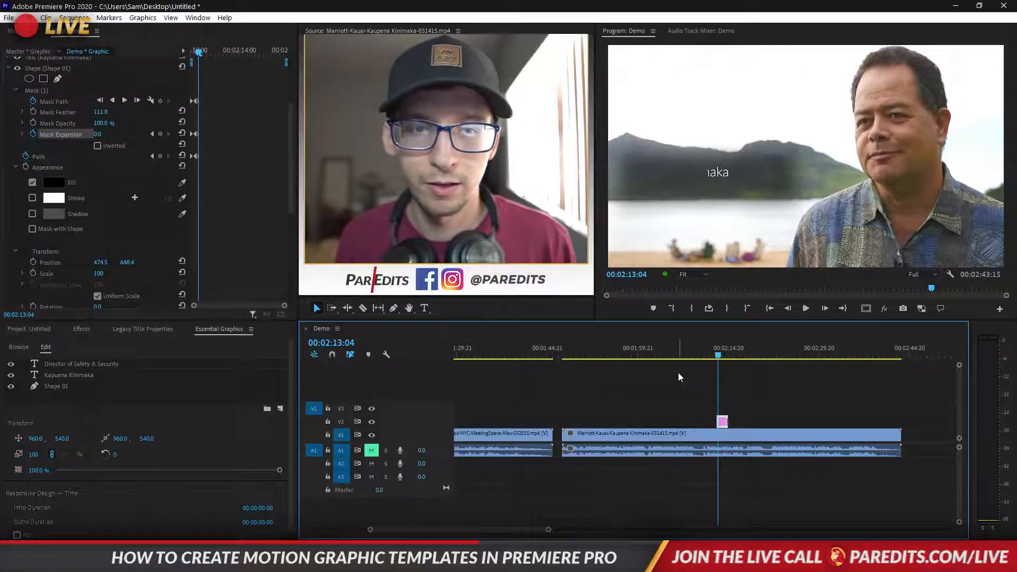
key(space)
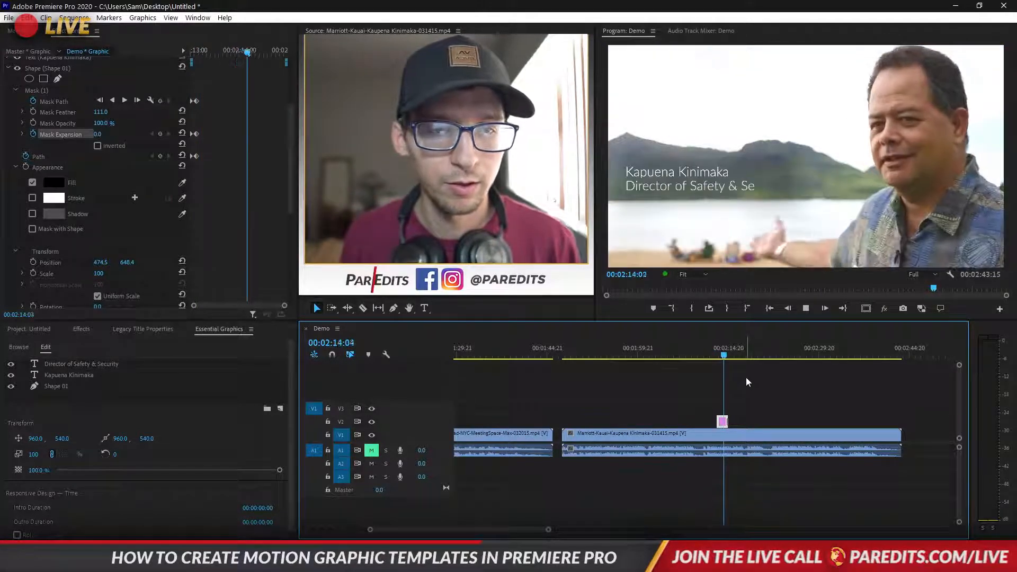
key(space)
click(723, 353)
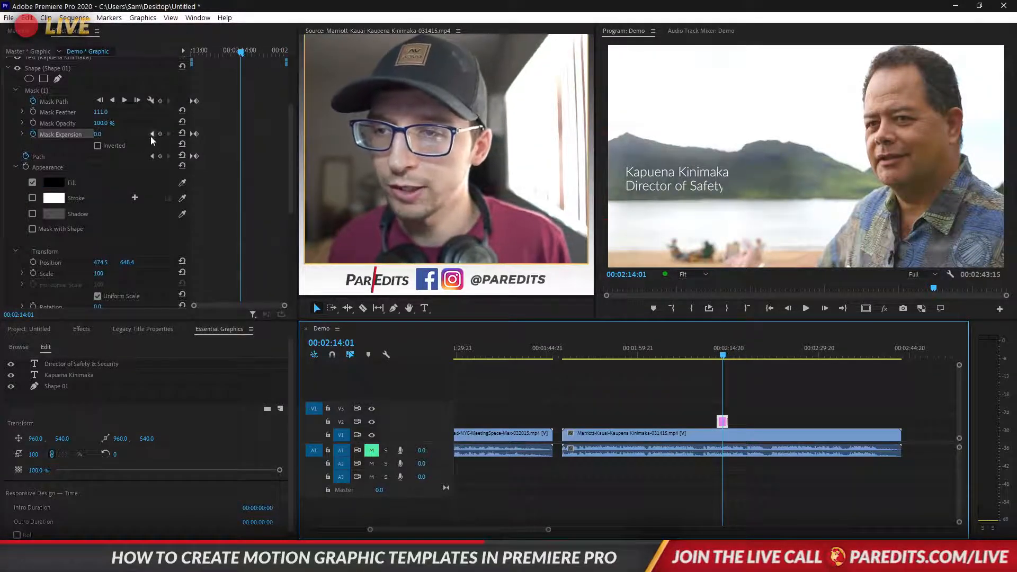
key(Up)
Replay the title from its first frames and reselect the graphic clip at 00:02:13:00
click(763, 401)
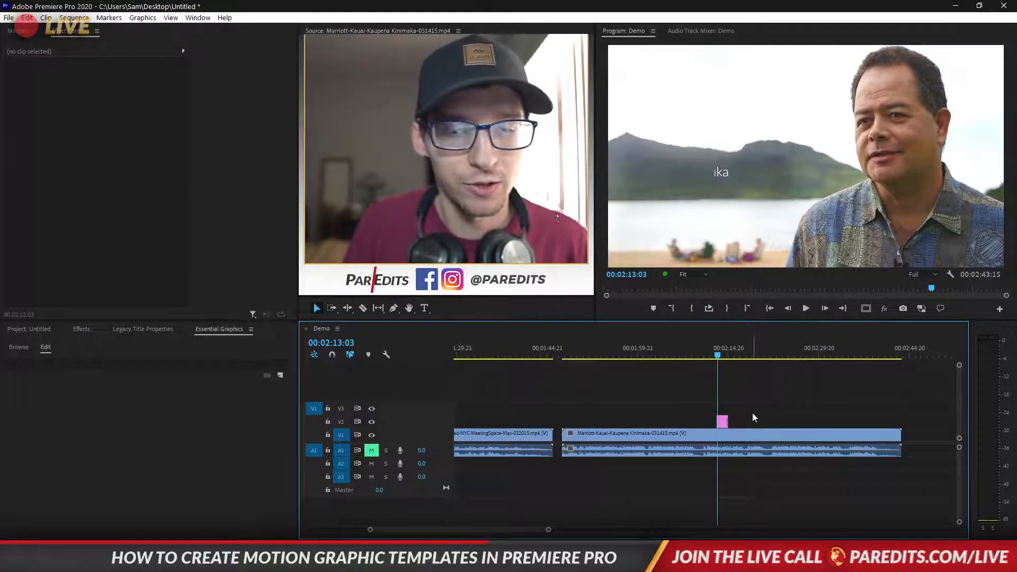
click(719, 350)
key(space)
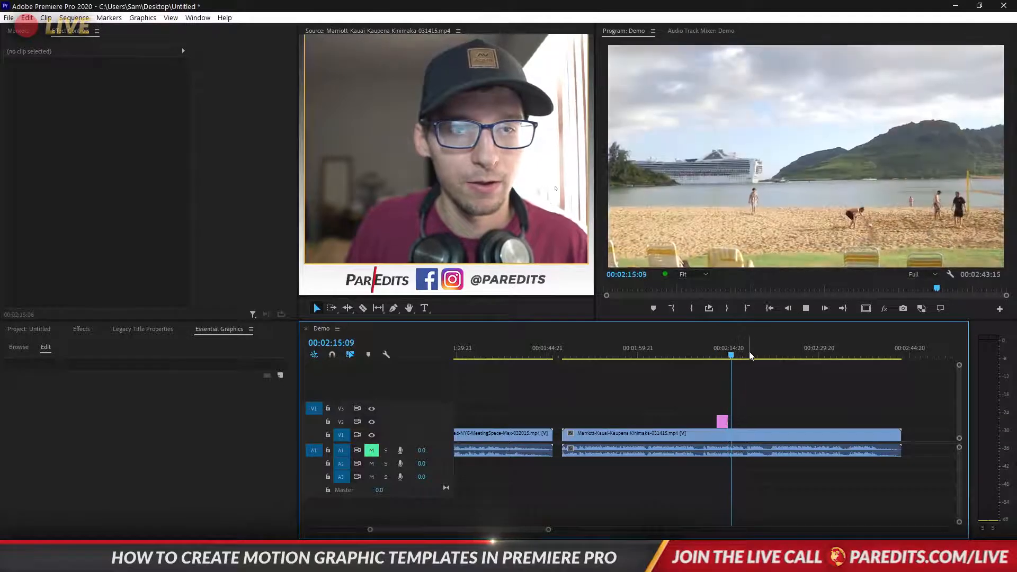
drag(735, 354, 718, 351)
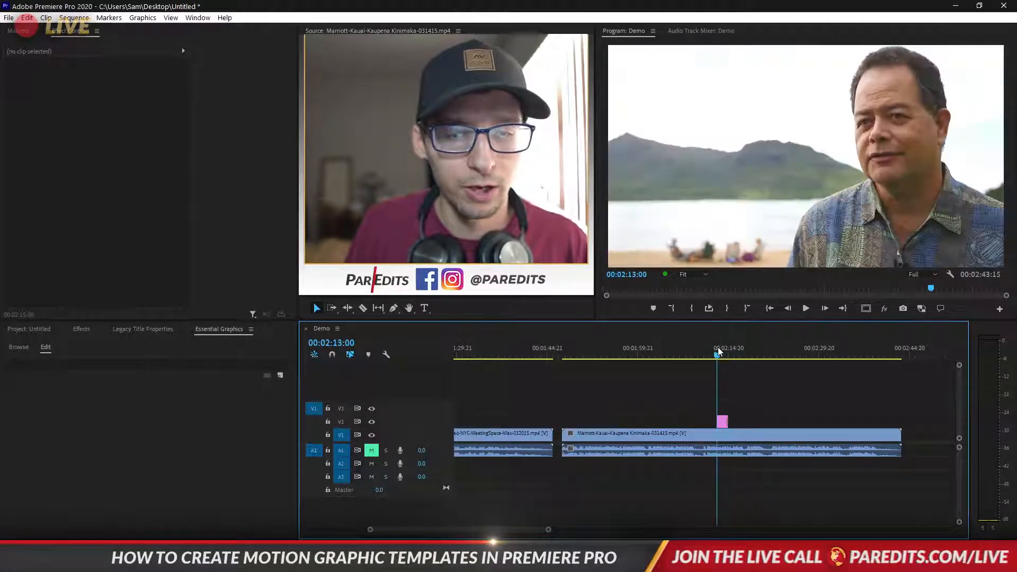
click(722, 423)
Move the person's name text layer above the Director of Safety & Security layer
scroll(711, 437, up, 8)
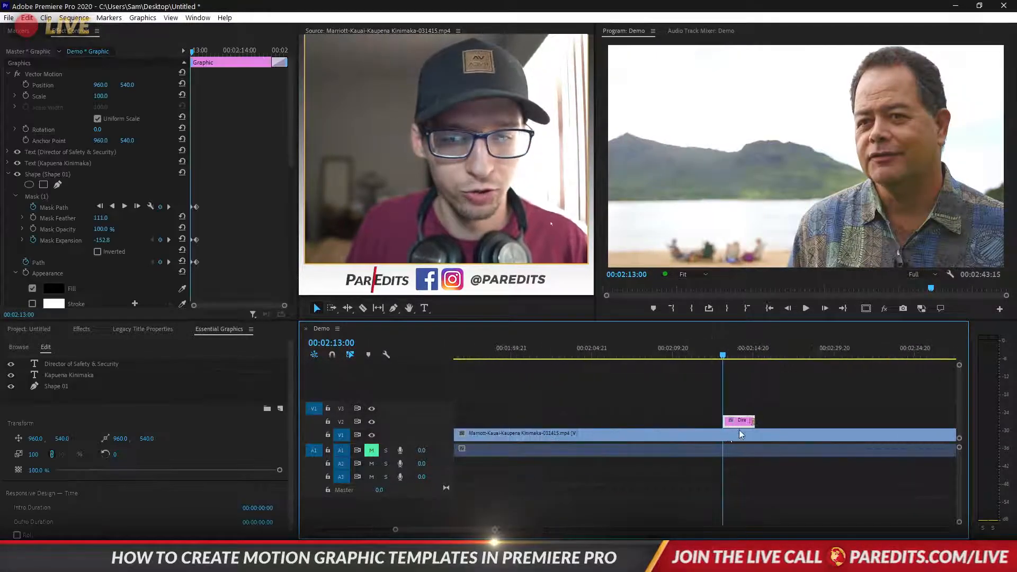
click(80, 364)
click(79, 378)
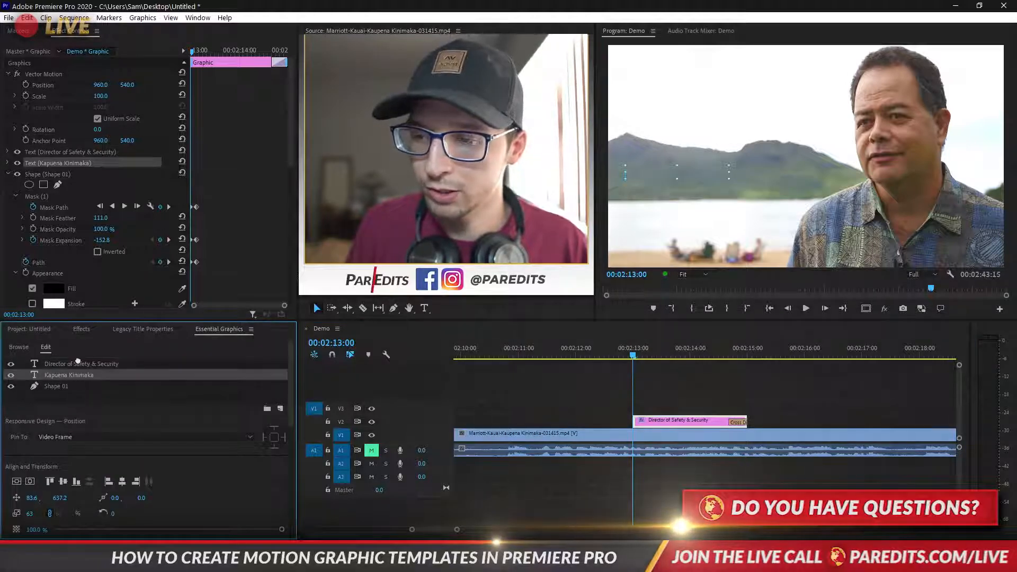
drag(78, 360, 79, 366)
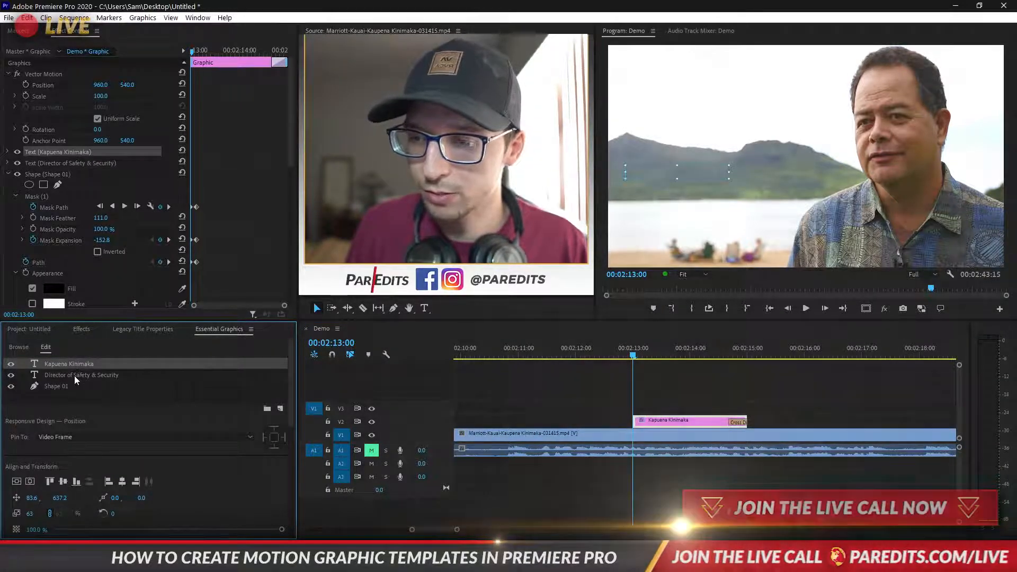
click(65, 387)
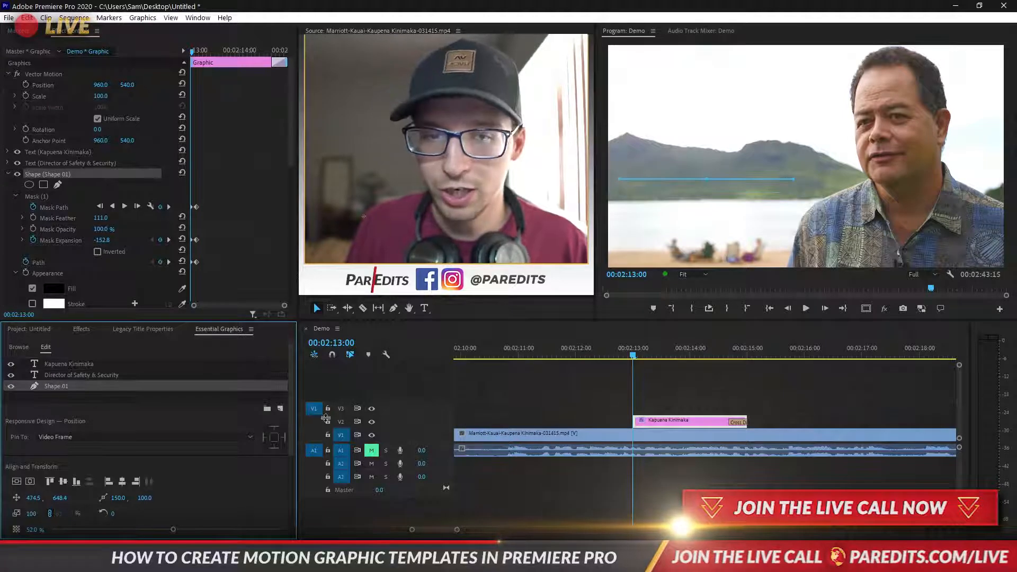
Reselect the graphic clip and inspect the Director of Safety & Security layer's mask properties
click(742, 399)
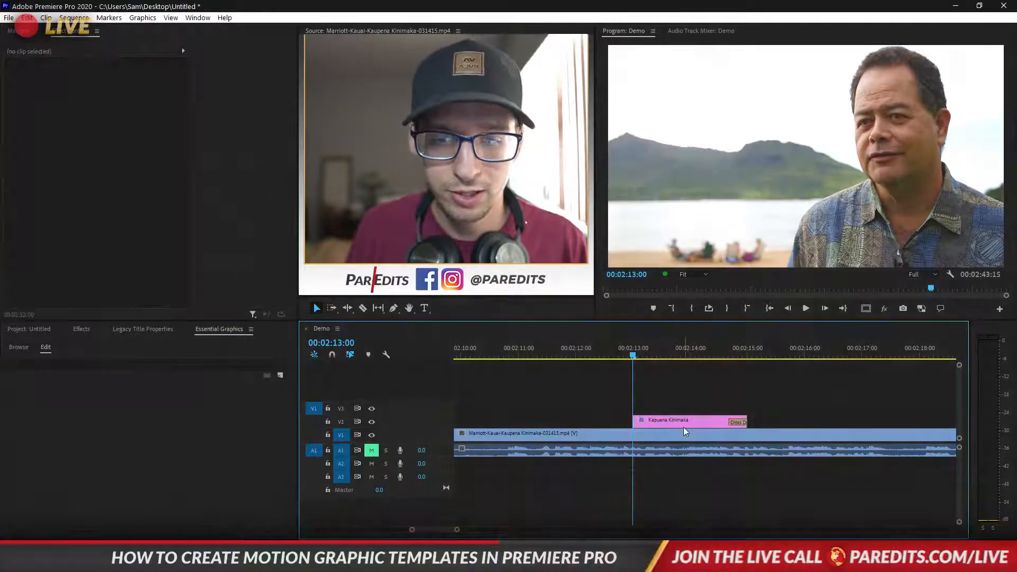
click(686, 432)
scroll(247, 242, down, 5)
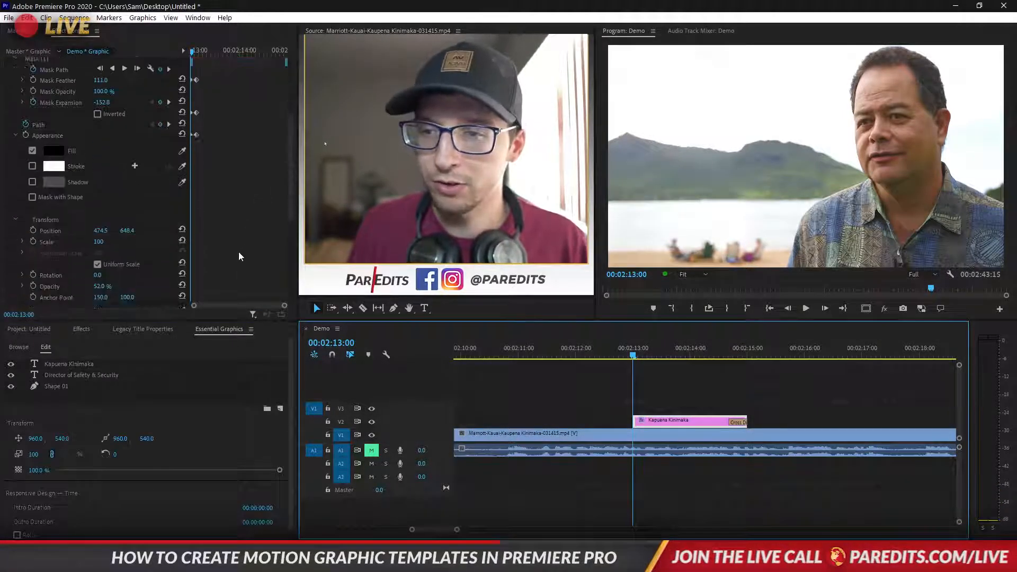
scroll(238, 257, up, 5)
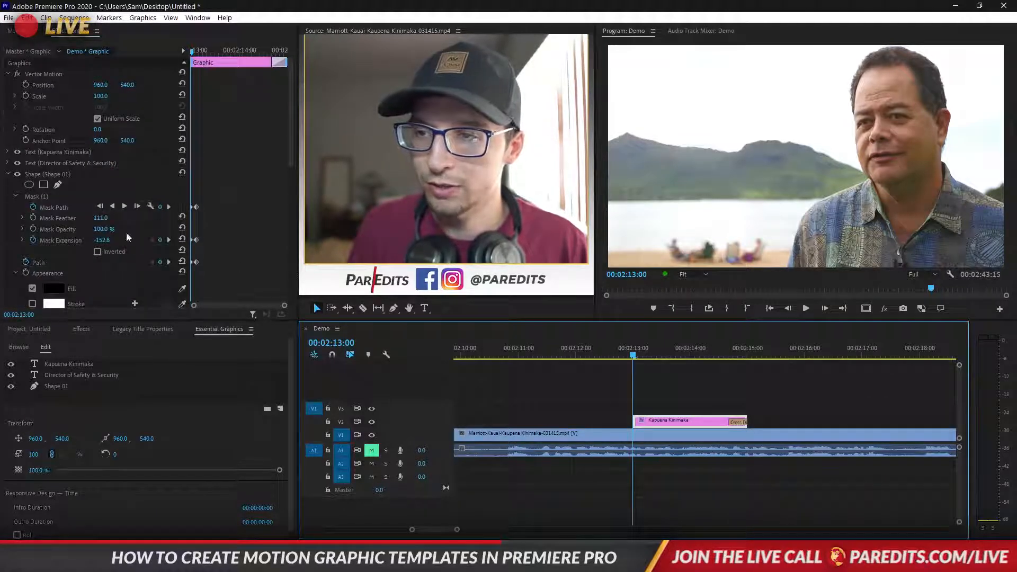
click(11, 168)
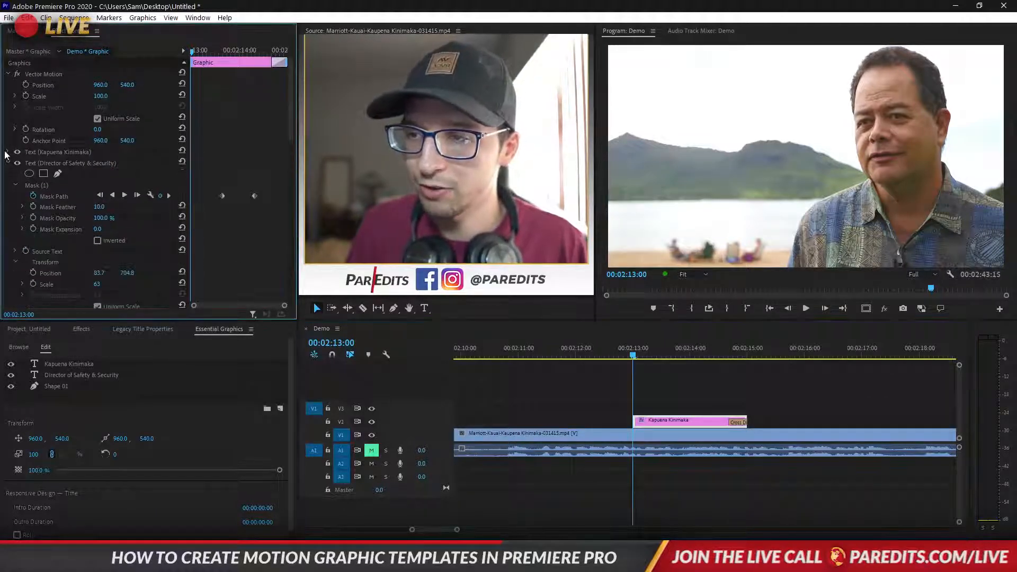
click(6, 154)
click(7, 154)
click(7, 153)
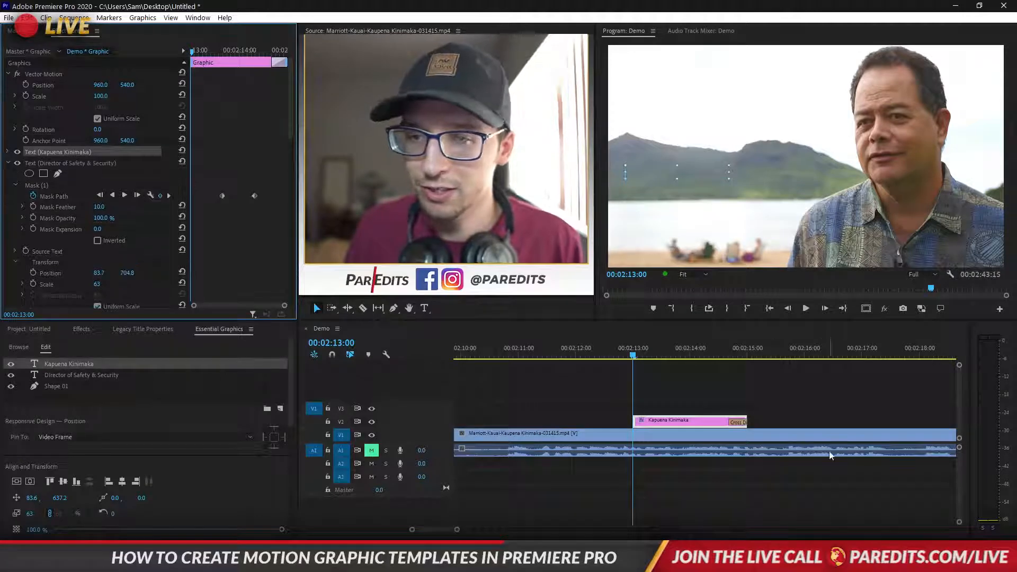
click(704, 421)
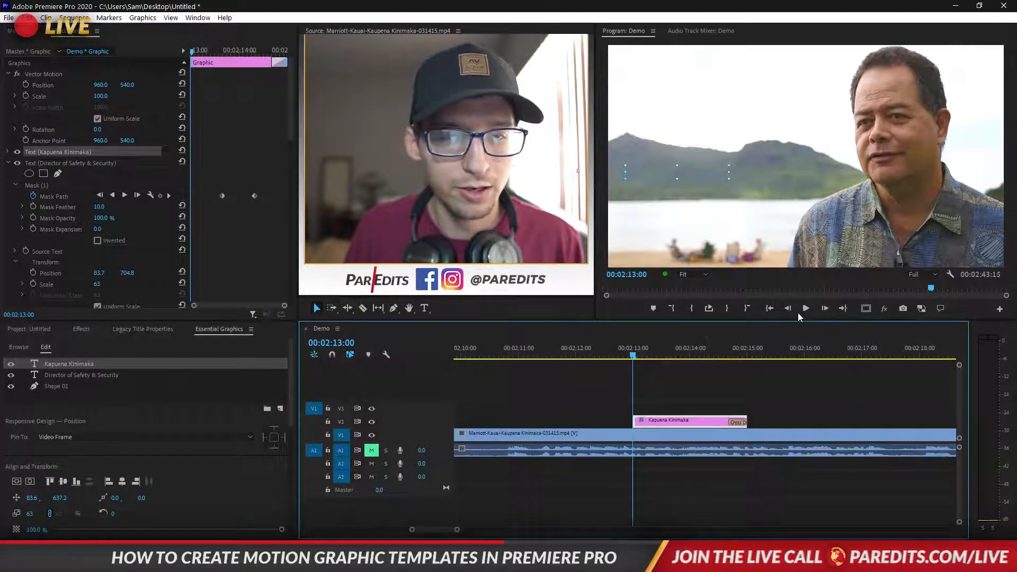
click(555, 374)
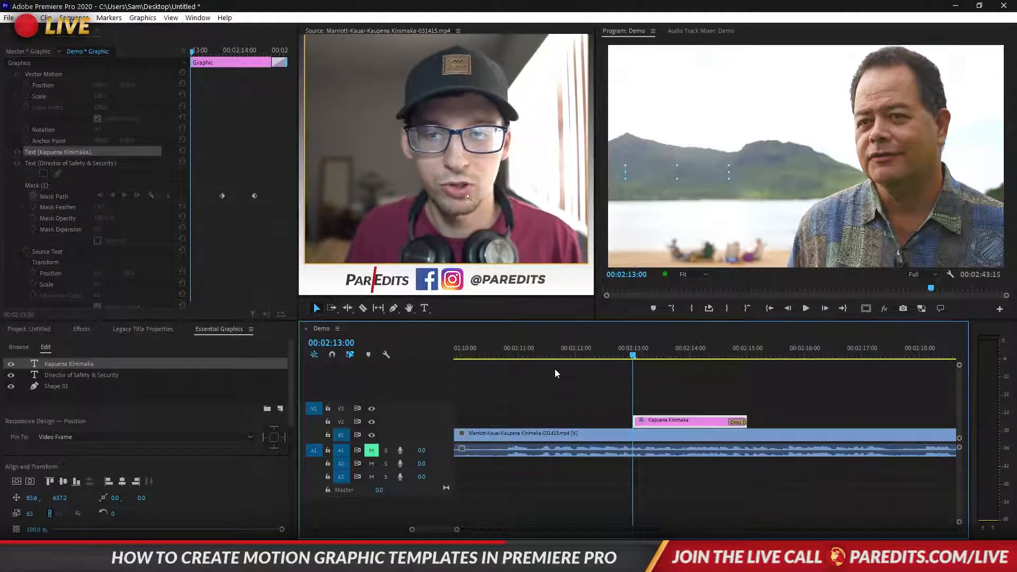
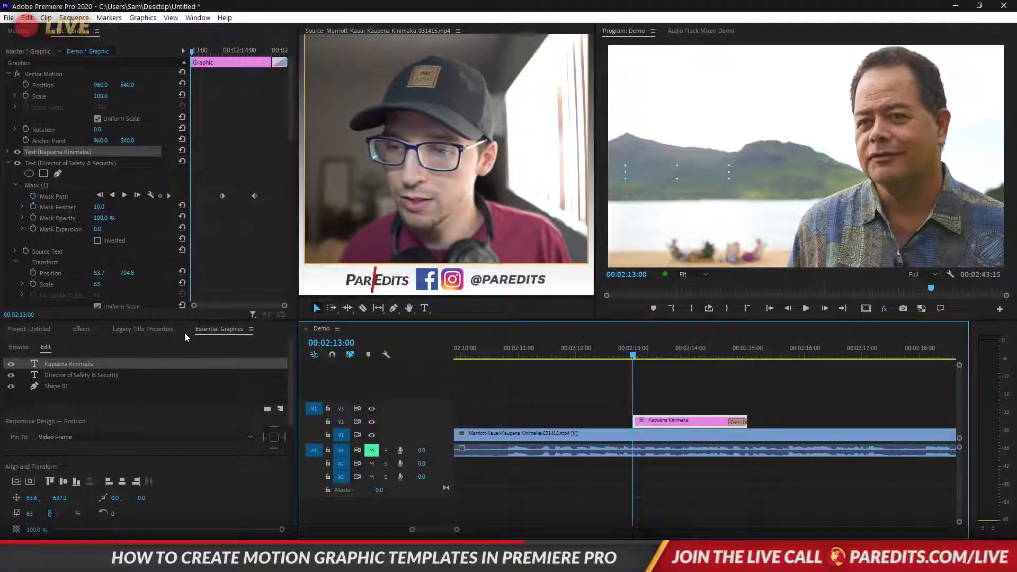
Place the library template Lower third Hawaii on V2 at 02:16:07 above the beach shot
click(204, 332)
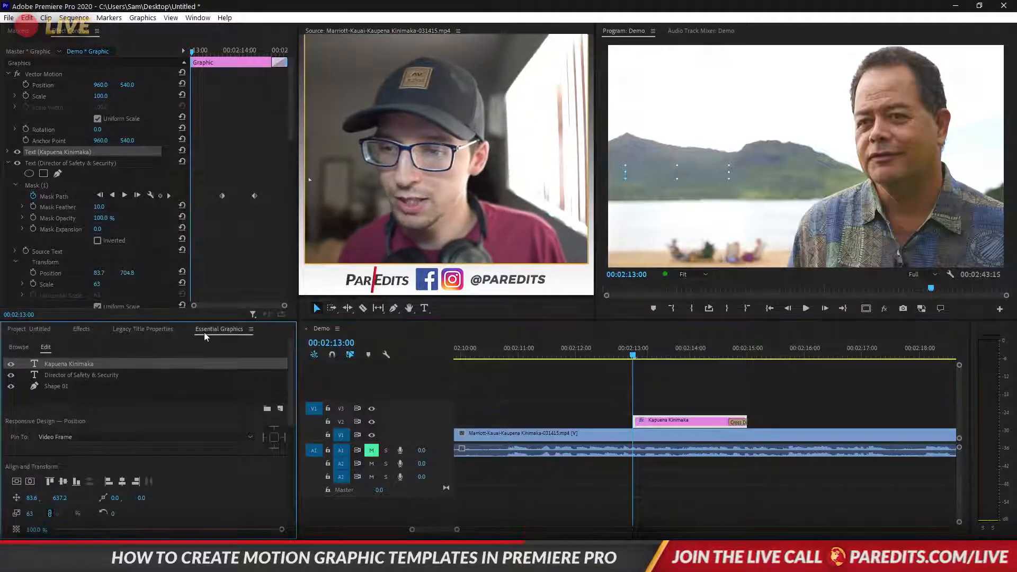
click(19, 347)
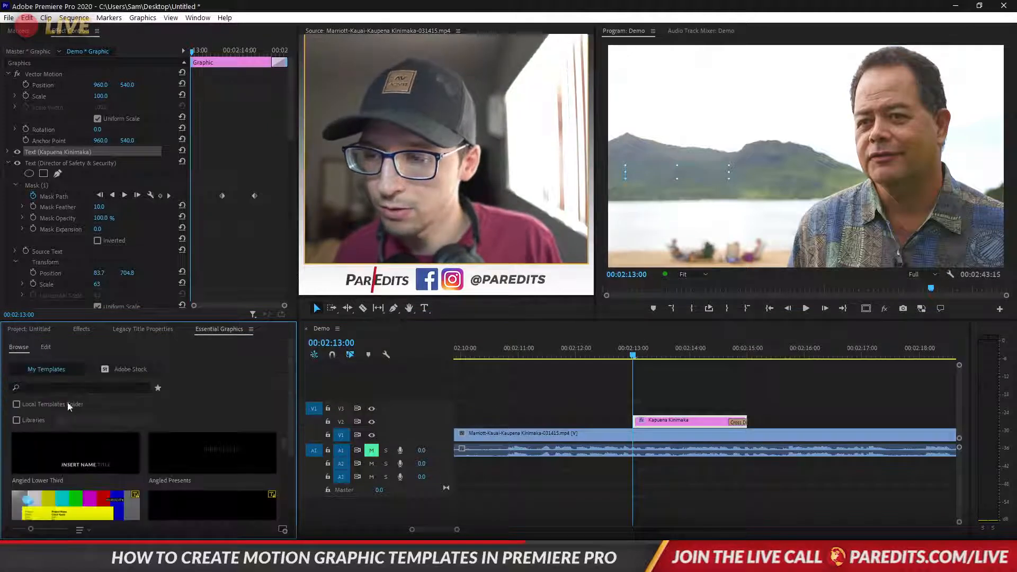
click(37, 421)
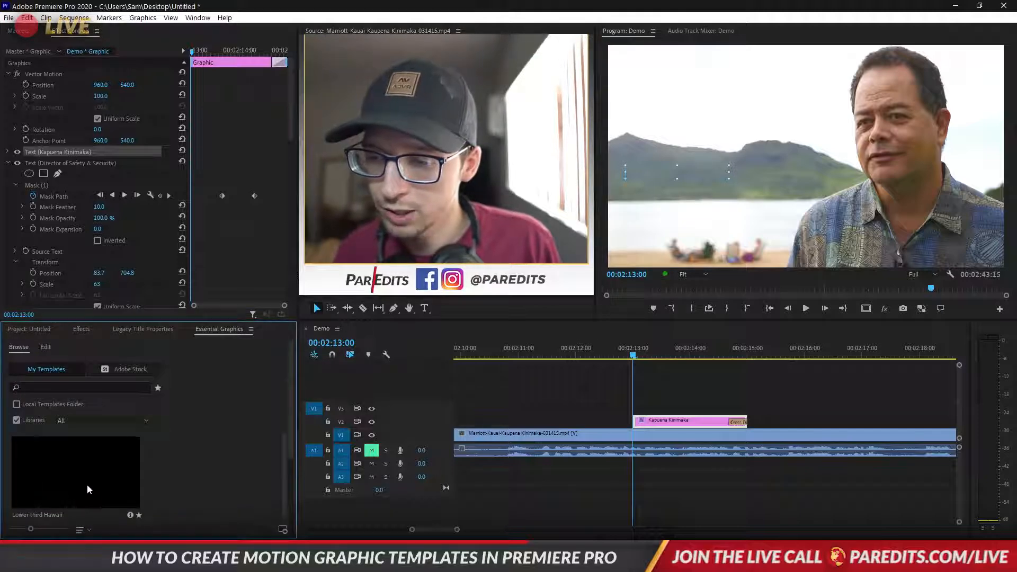
drag(761, 359, 816, 361)
drag(91, 476, 821, 427)
click(844, 427)
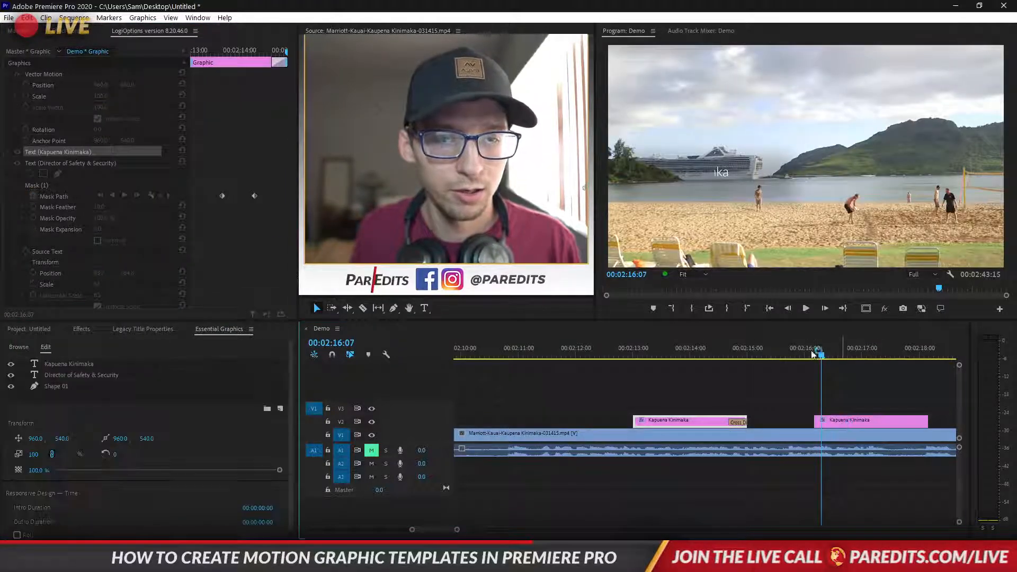
Retype the new title's lines as 'Chillin' on the beach' and 'Hawaii's awesome you gotta join'
click(819, 358)
drag(819, 358, 870, 360)
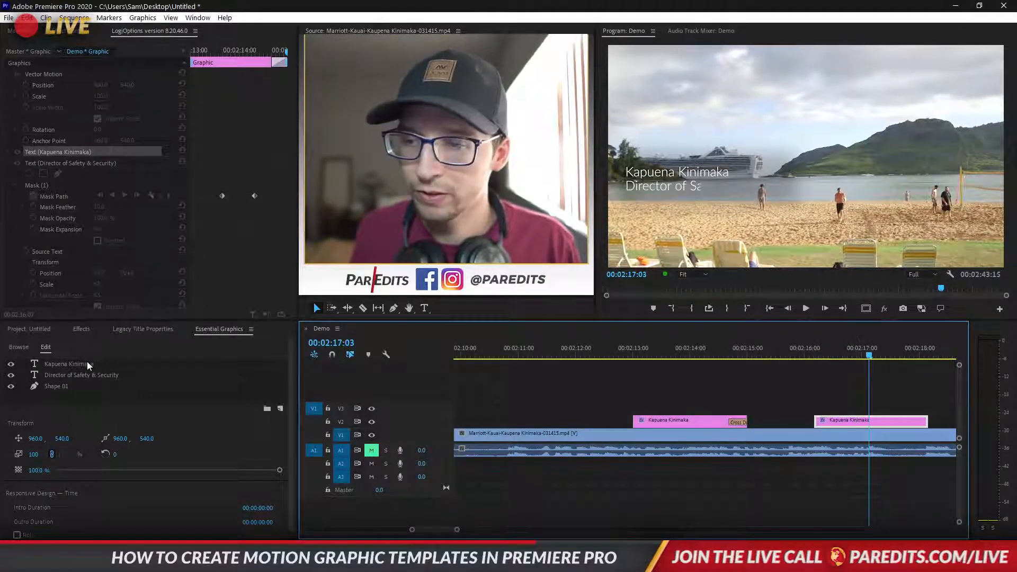
click(63, 366)
double_click(712, 170)
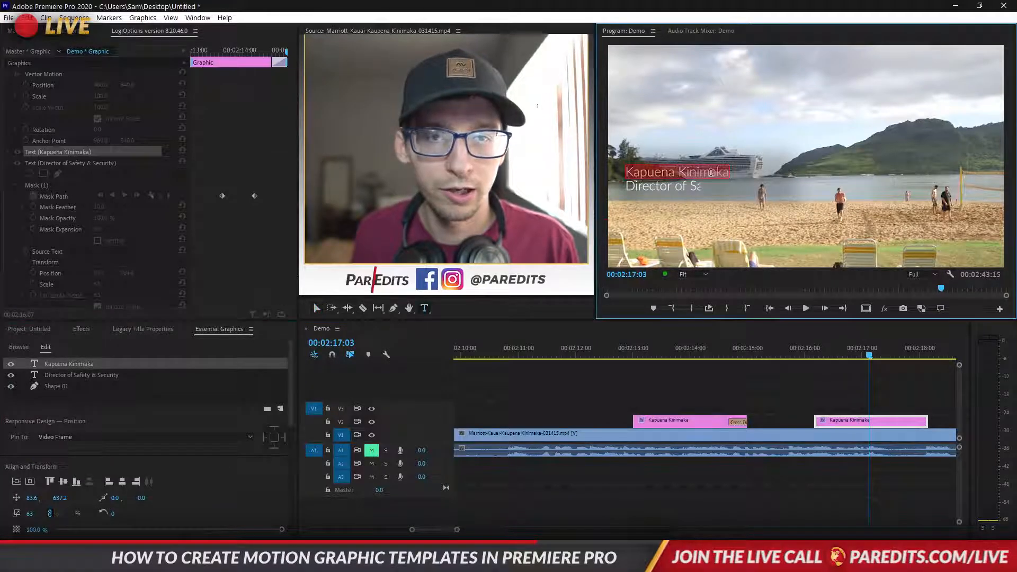
text(Chillin’on the beach)
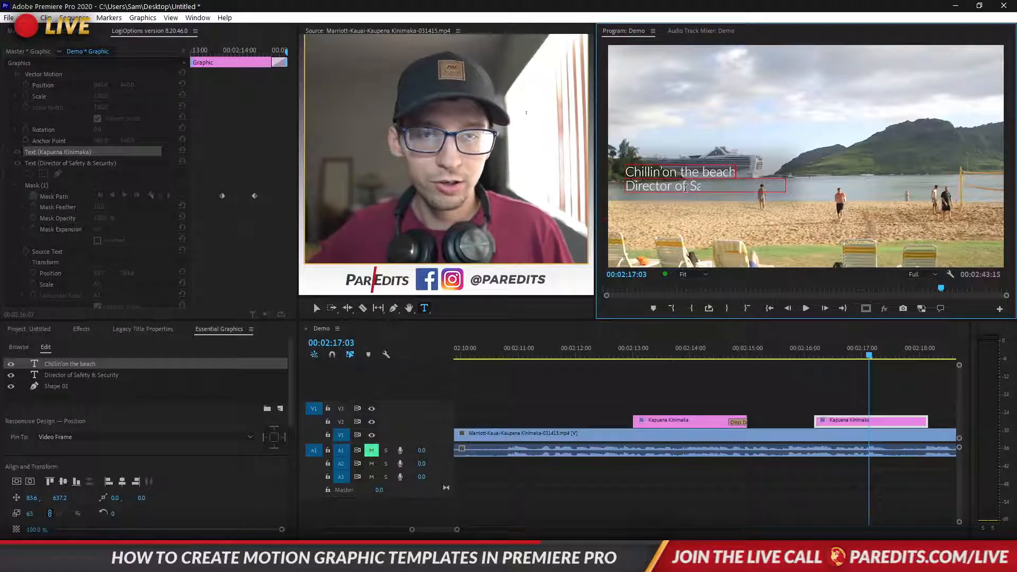
click(705, 189)
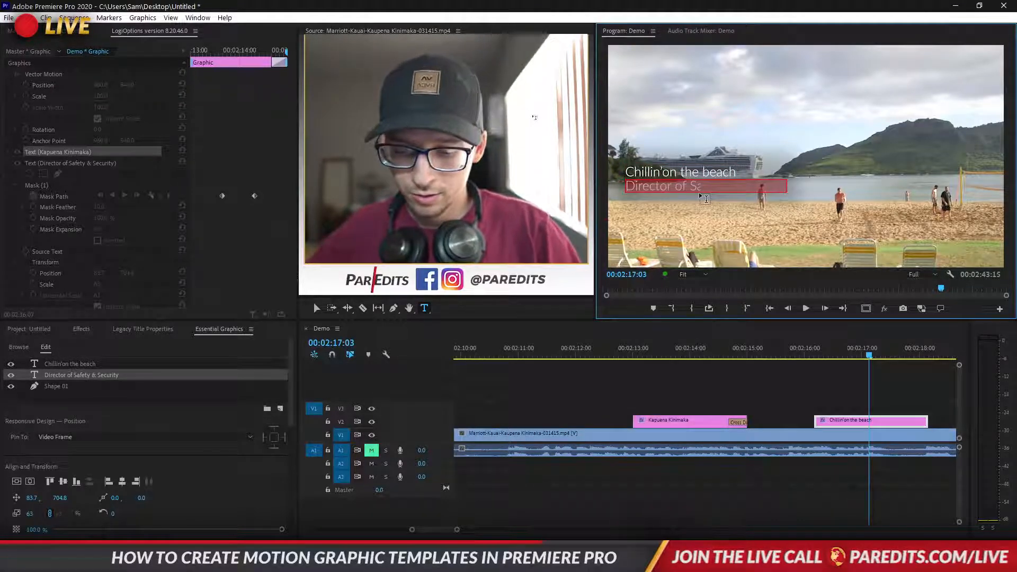
text(Hawaii)
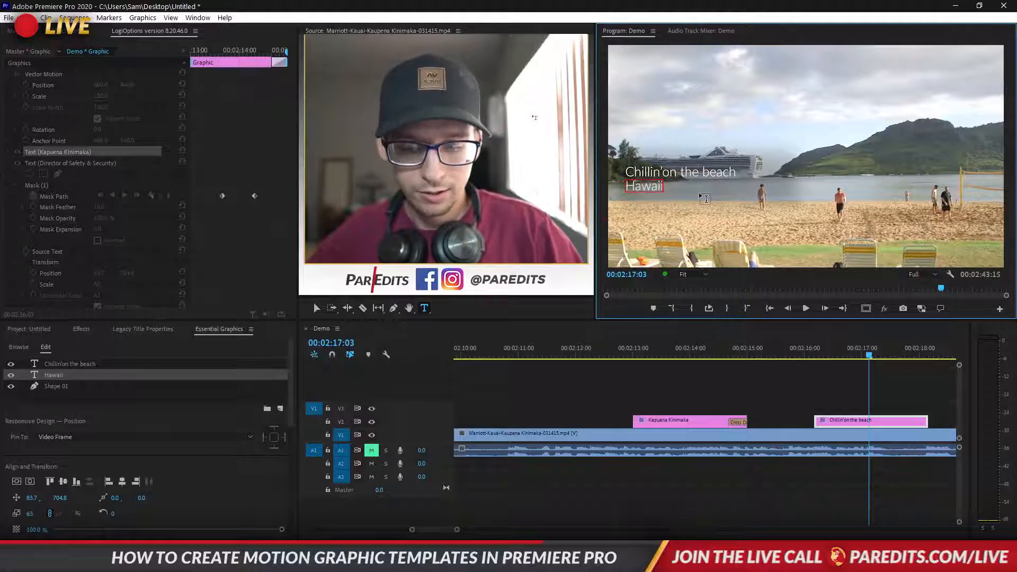
text('s awesome)
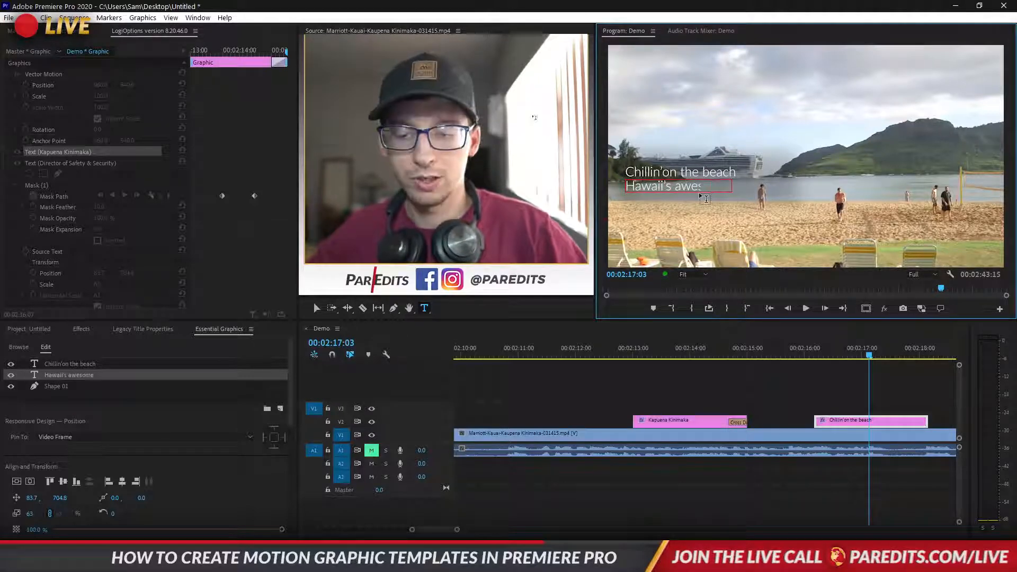
text( you gotta join)
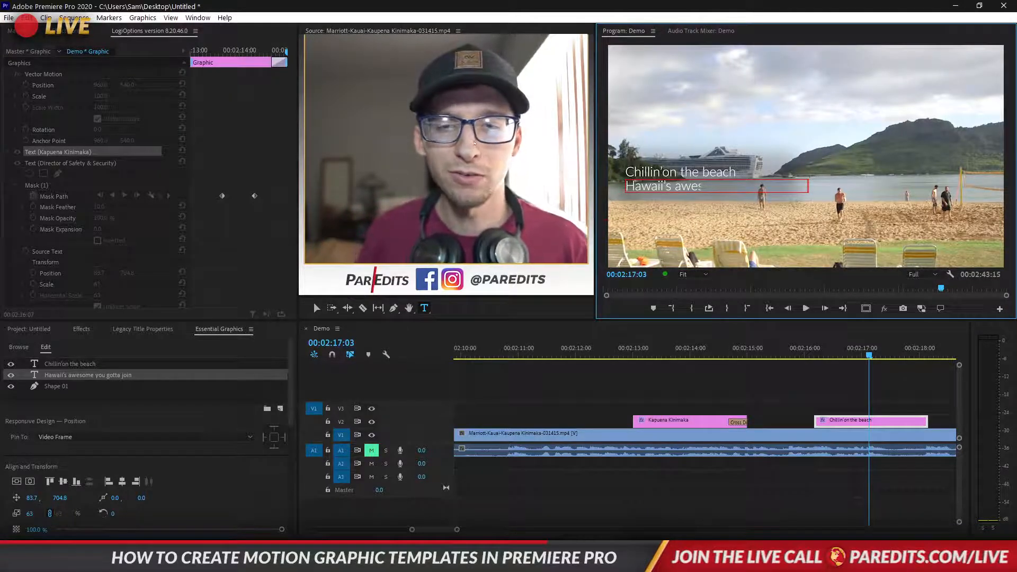
click(811, 447)
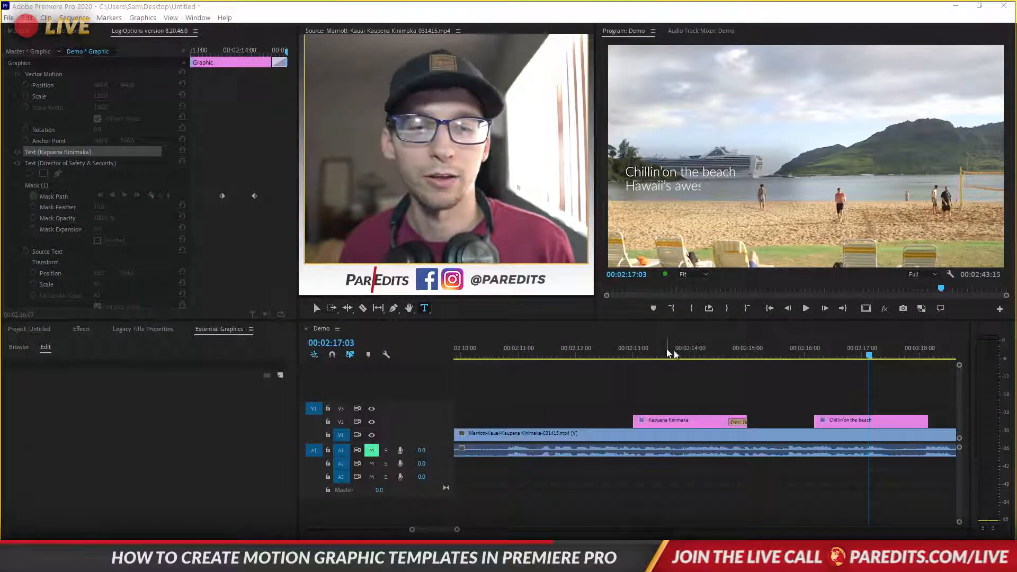
Play back the Chillin' on the beach title animation and check the revealed second line
drag(865, 354, 818, 356)
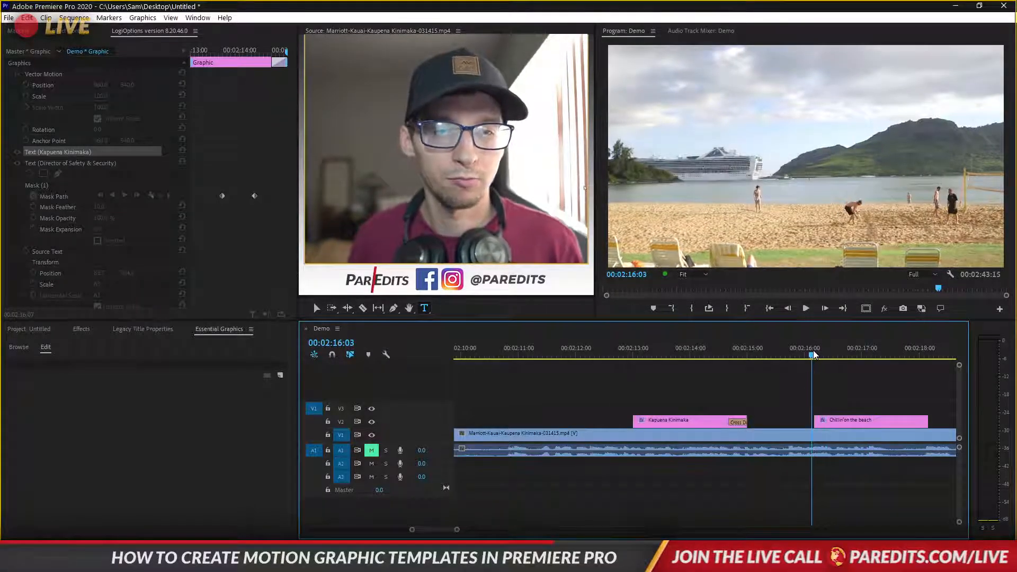
key(space)
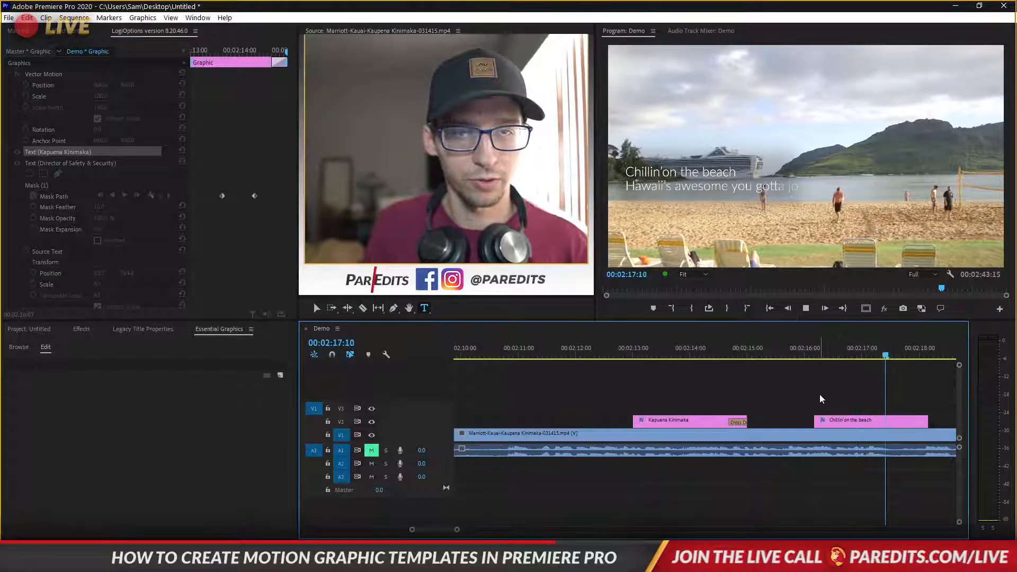
key(space)
click(878, 357)
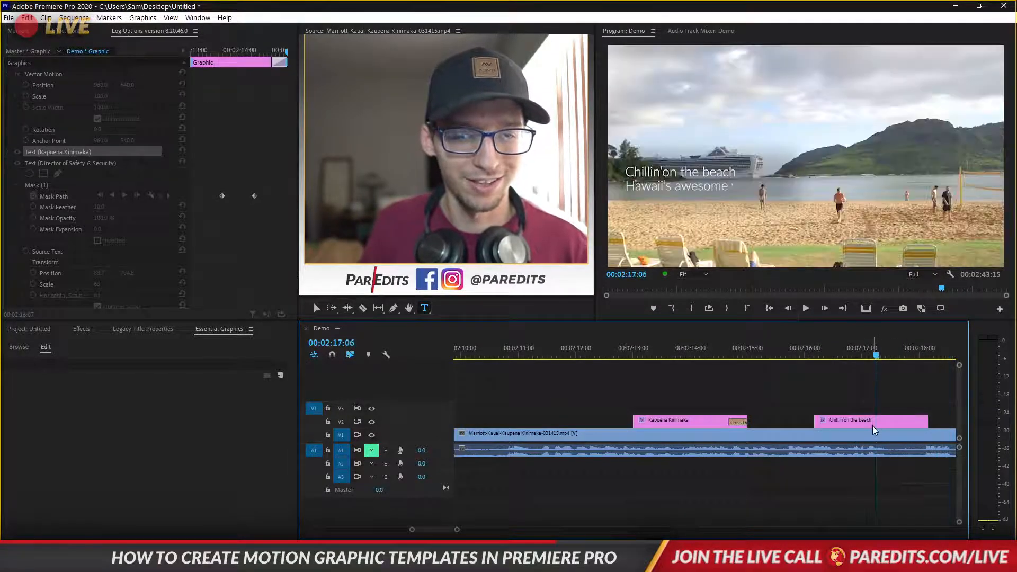
click(746, 186)
drag(871, 355, 900, 355)
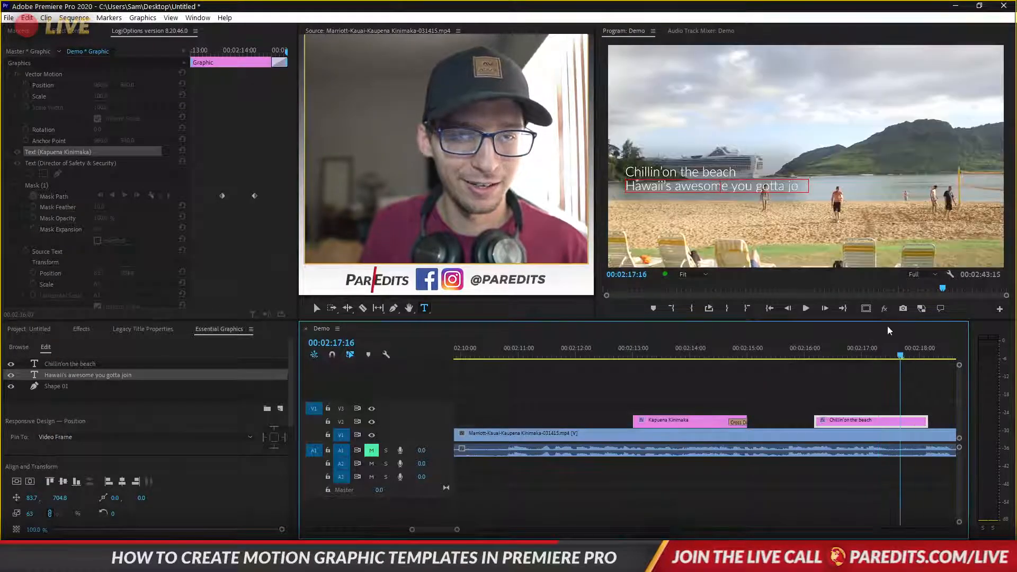
click(802, 191)
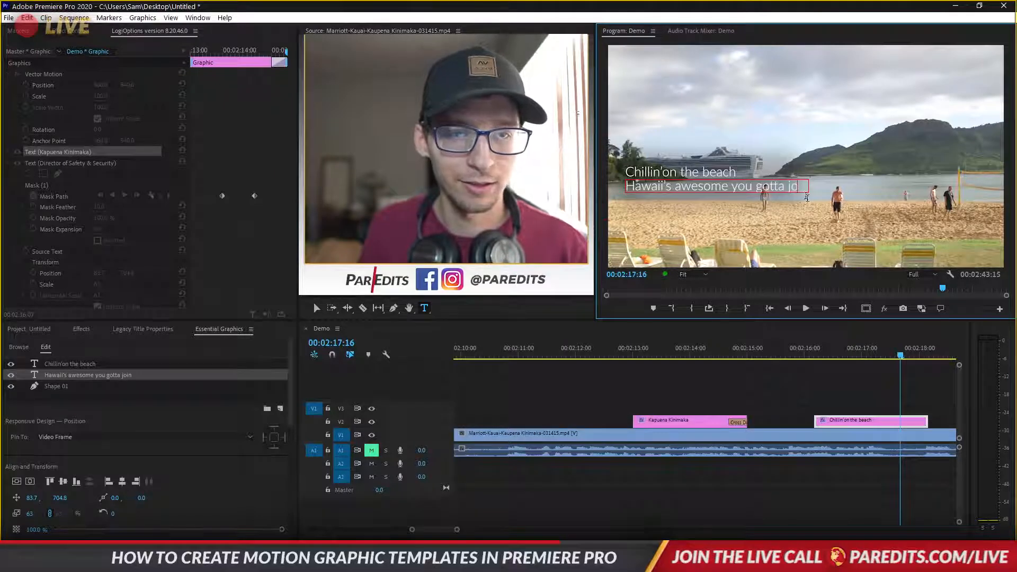
click(868, 423)
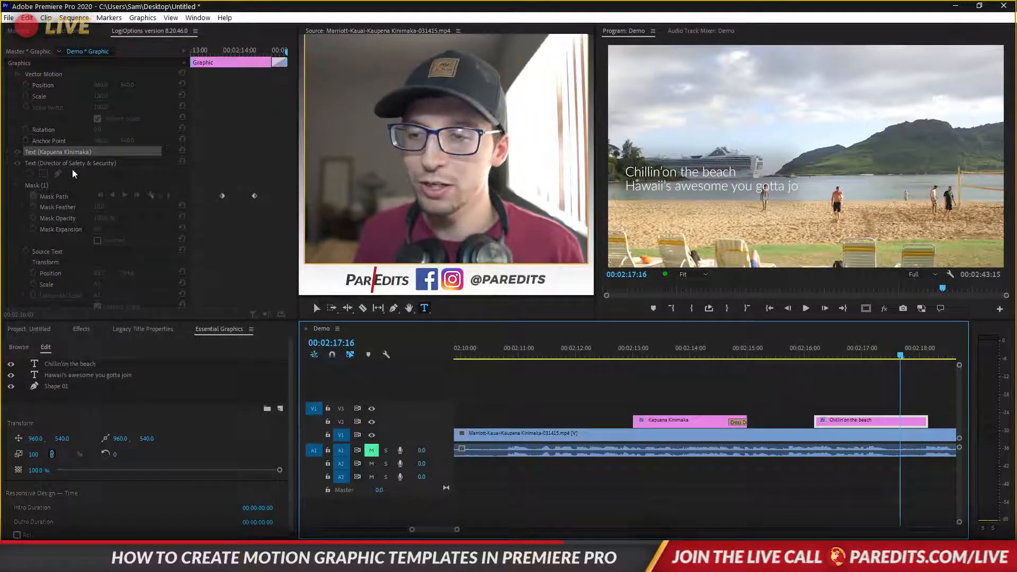
Inspect the Hawaii's awesome text layer and effect settings, then delete the Chillin' on the beach clip
click(60, 374)
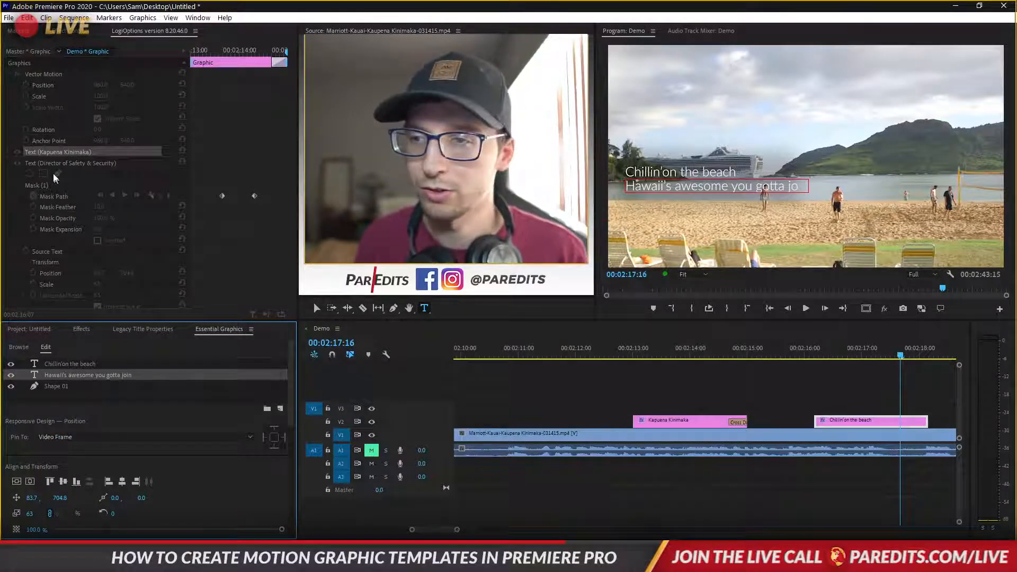
click(39, 160)
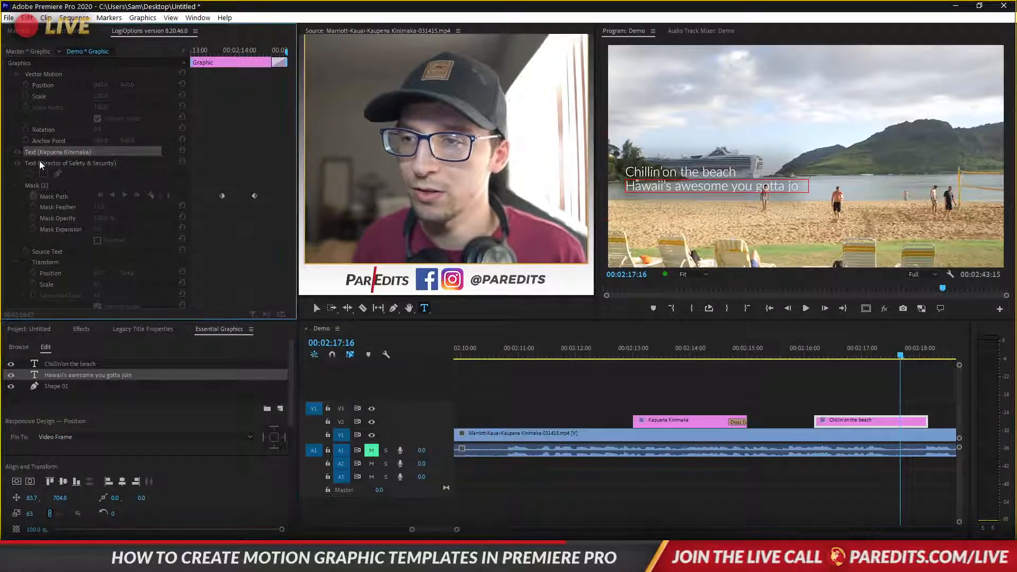
click(56, 376)
click(870, 405)
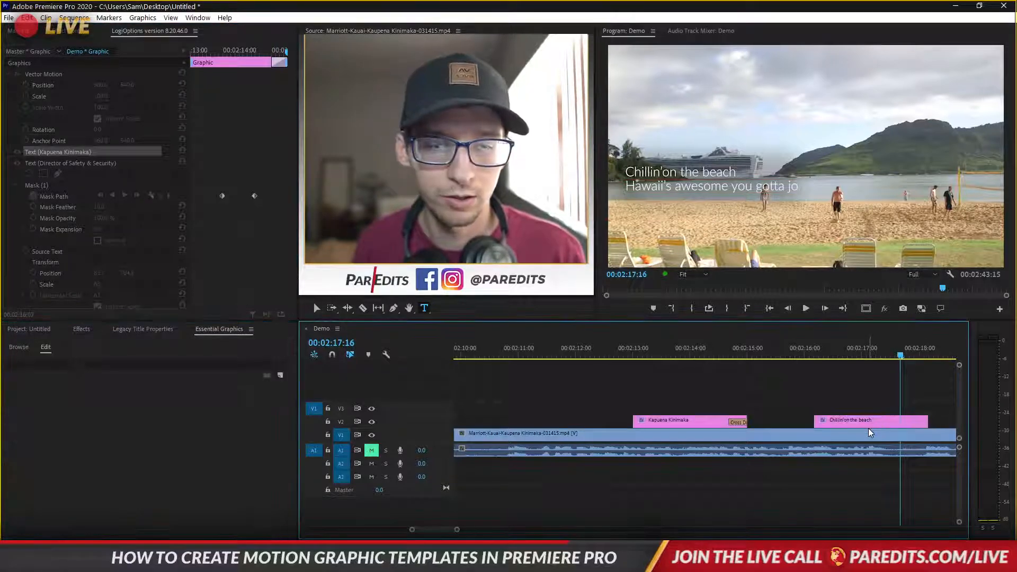
click(870, 425)
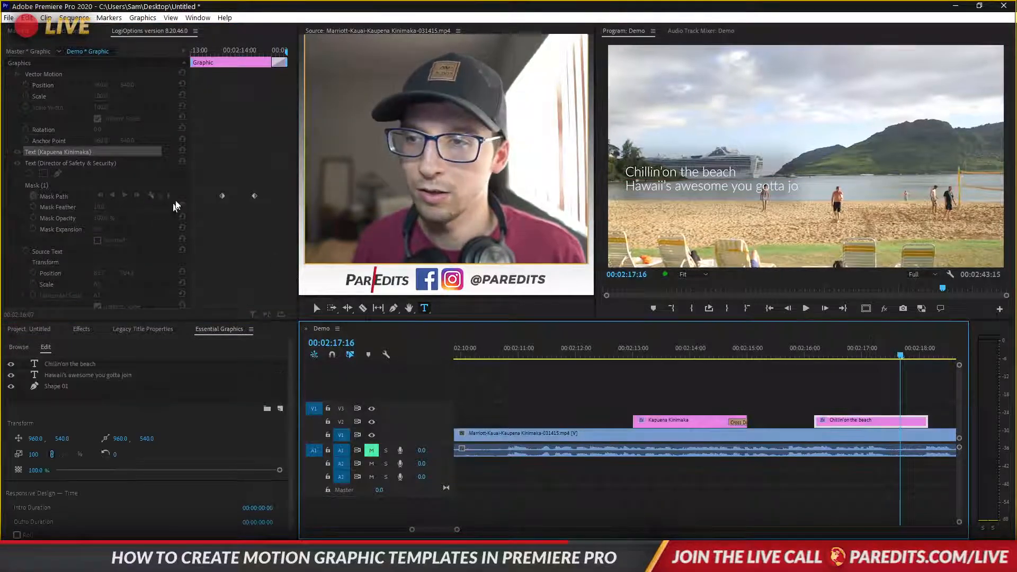
click(85, 375)
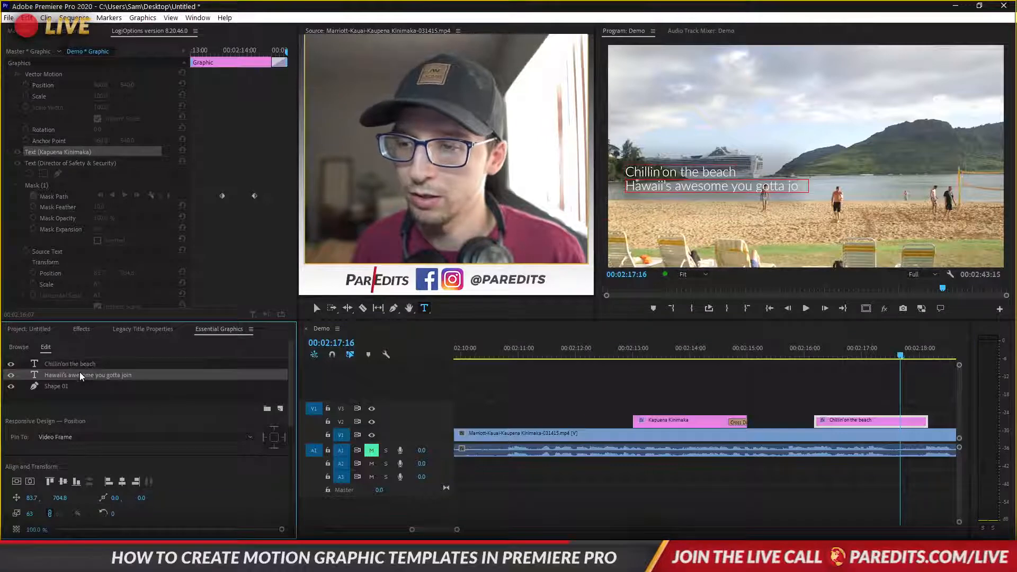
scroll(226, 498, down, 1)
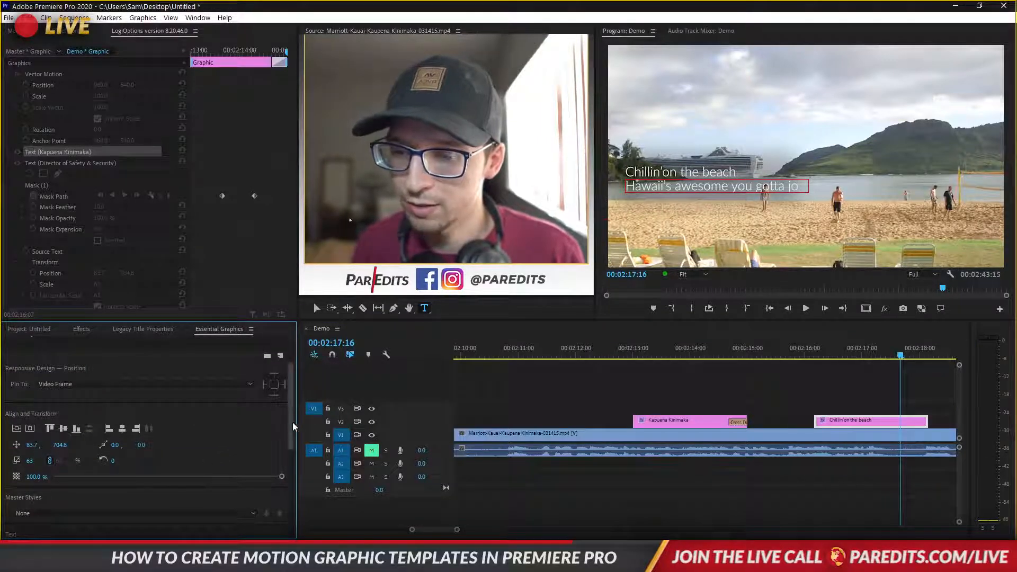
drag(292, 421, 300, 392)
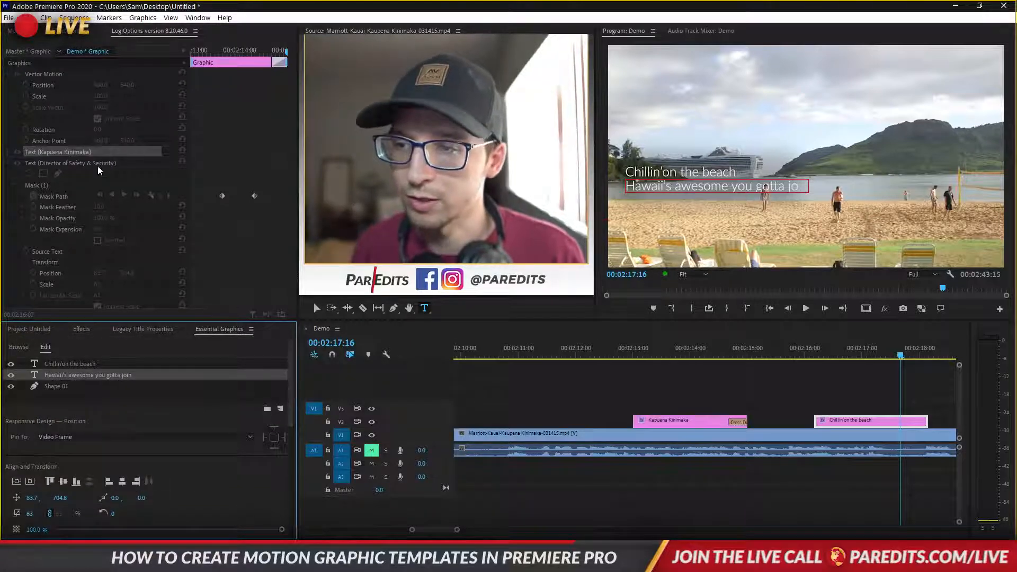
click(81, 175)
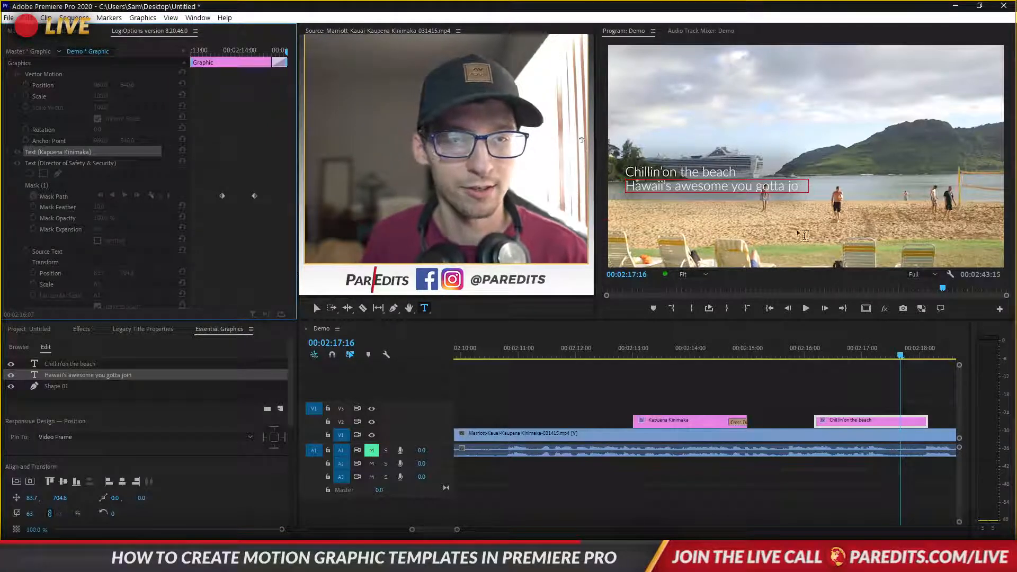
click(843, 423)
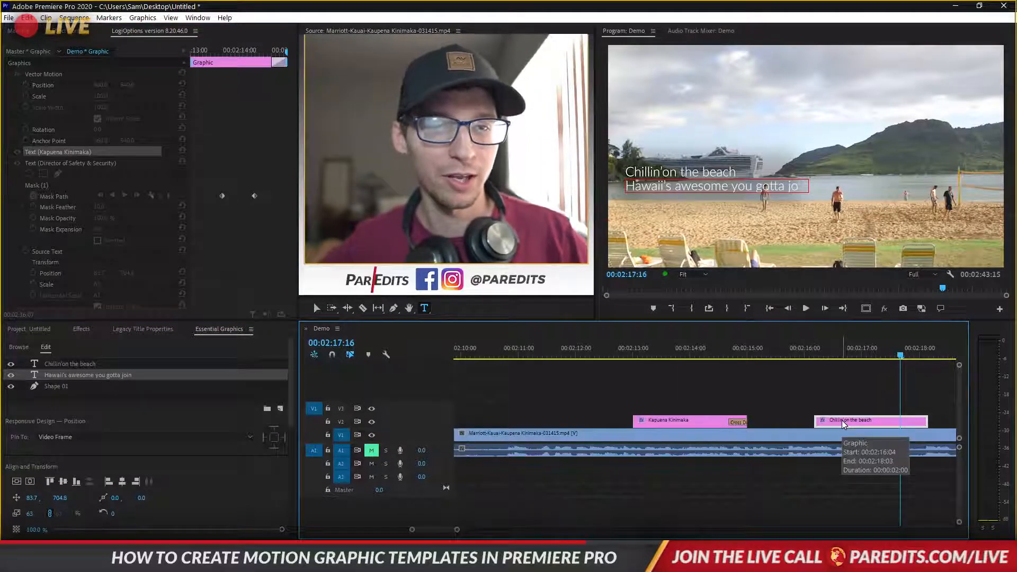
key(Delete)
Select the original lower third at 02:14:11 and close the leftover plug-in panel
click(718, 423)
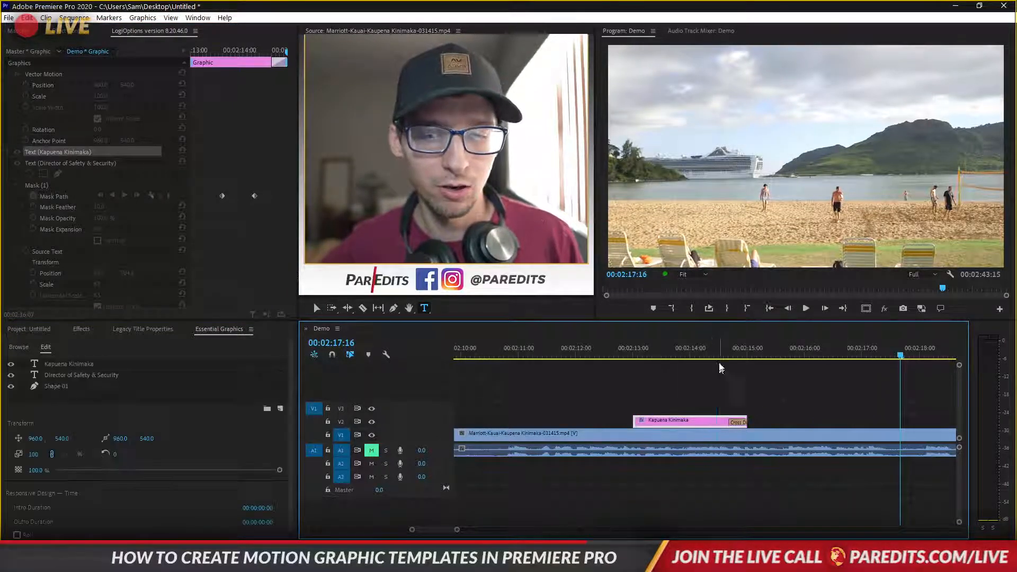
click(718, 364)
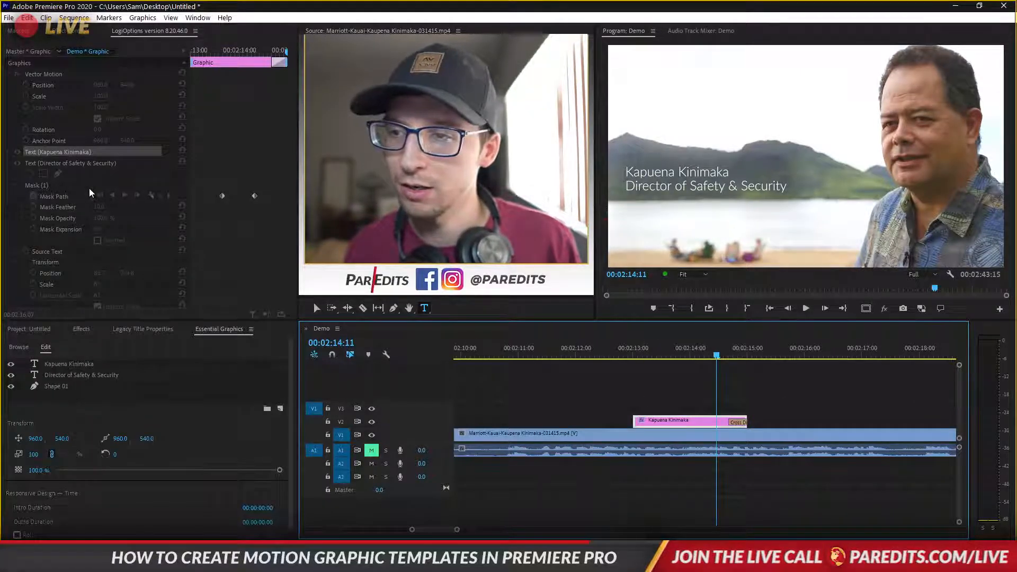
click(64, 164)
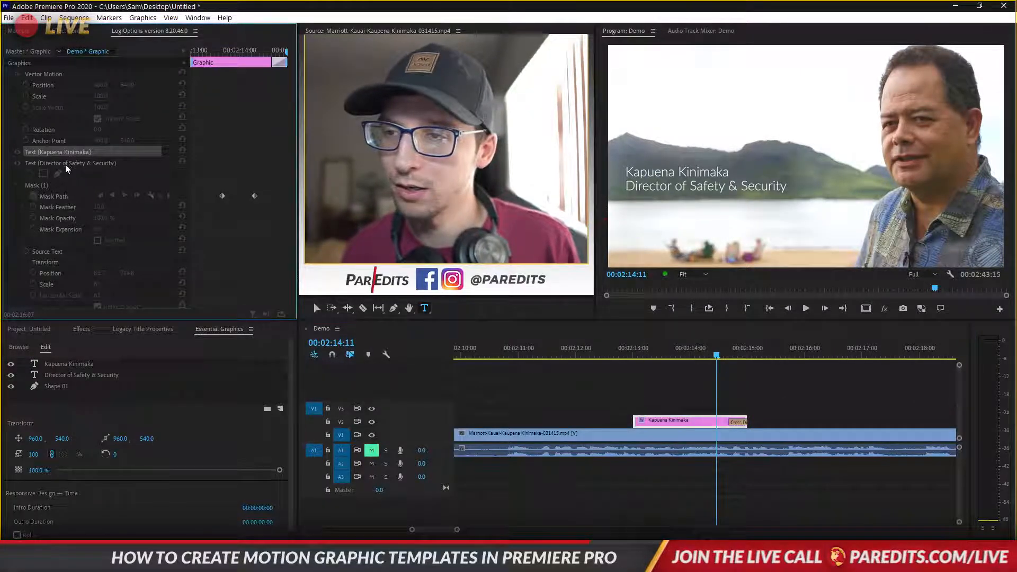
click(197, 31)
click(205, 35)
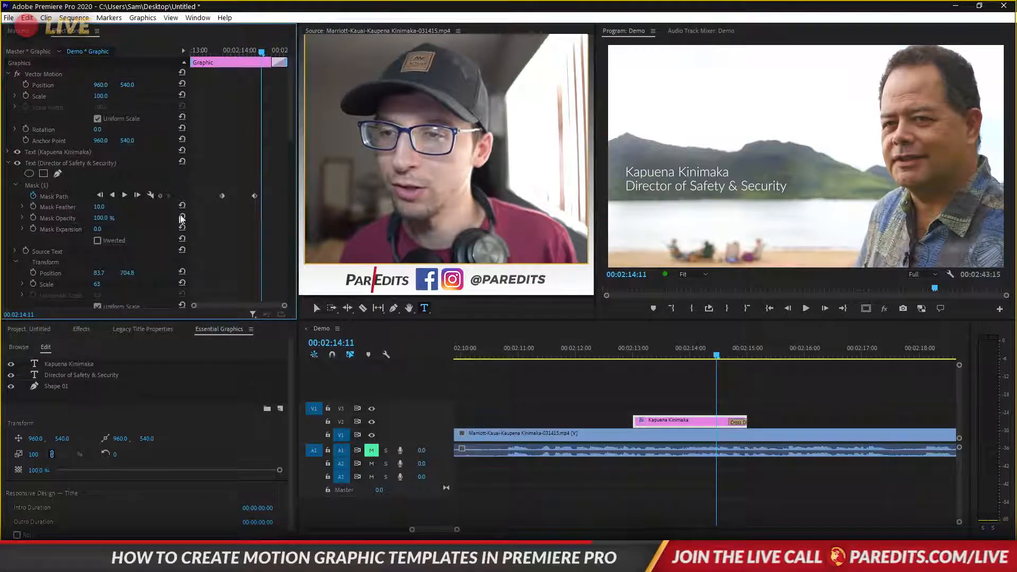
scroll(287, 140, down, 10)
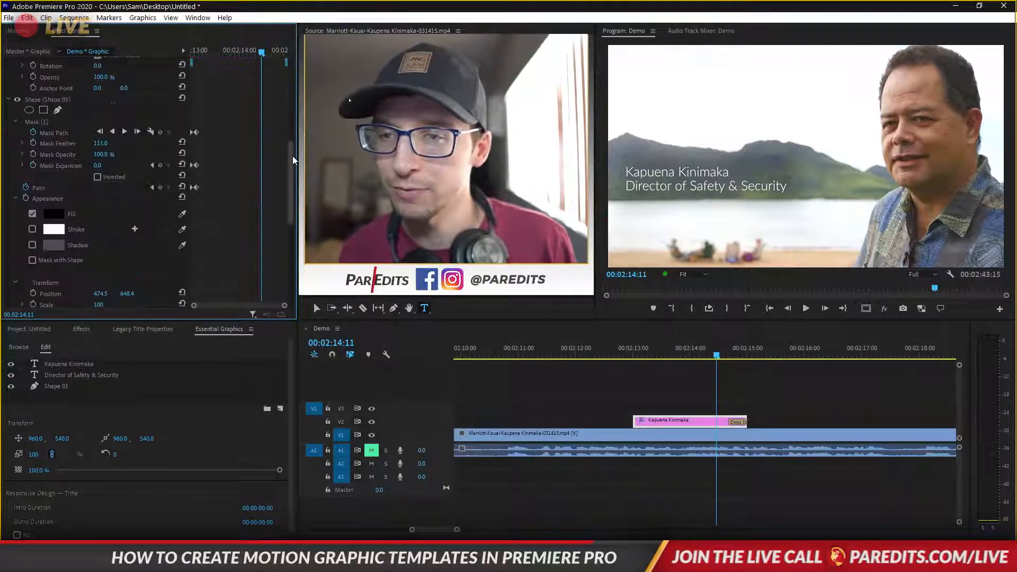
scroll(292, 156, down, 3)
scroll(293, 158, up, 4)
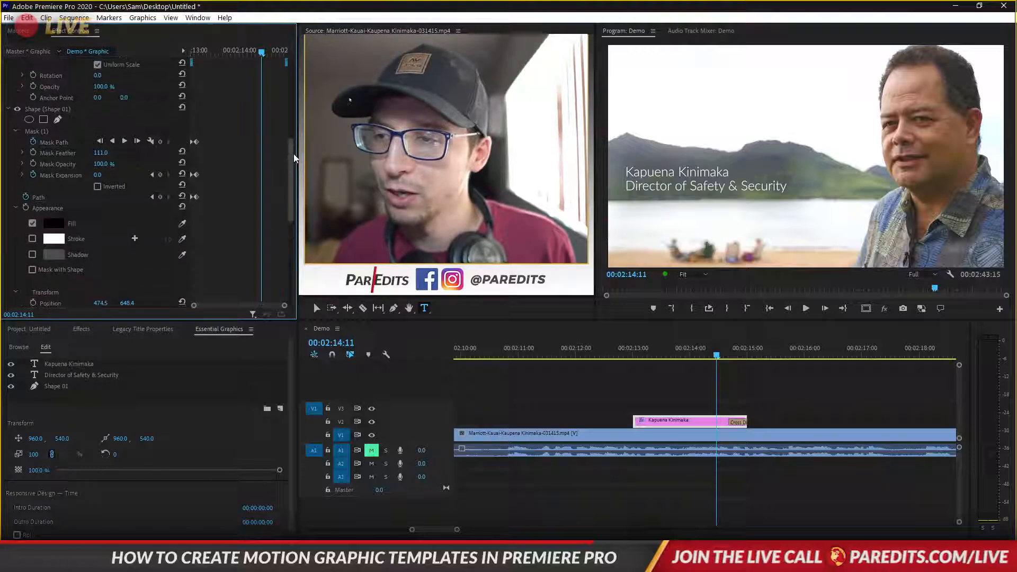
drag(294, 154, 287, 88)
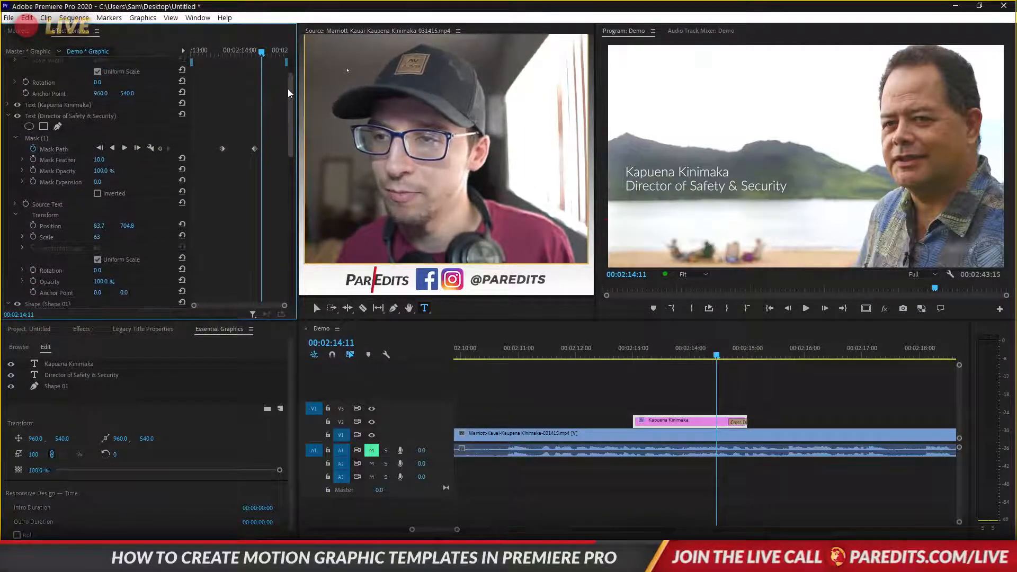
Widen the Director of Safety & Security mask to the right in the Program monitor
click(27, 138)
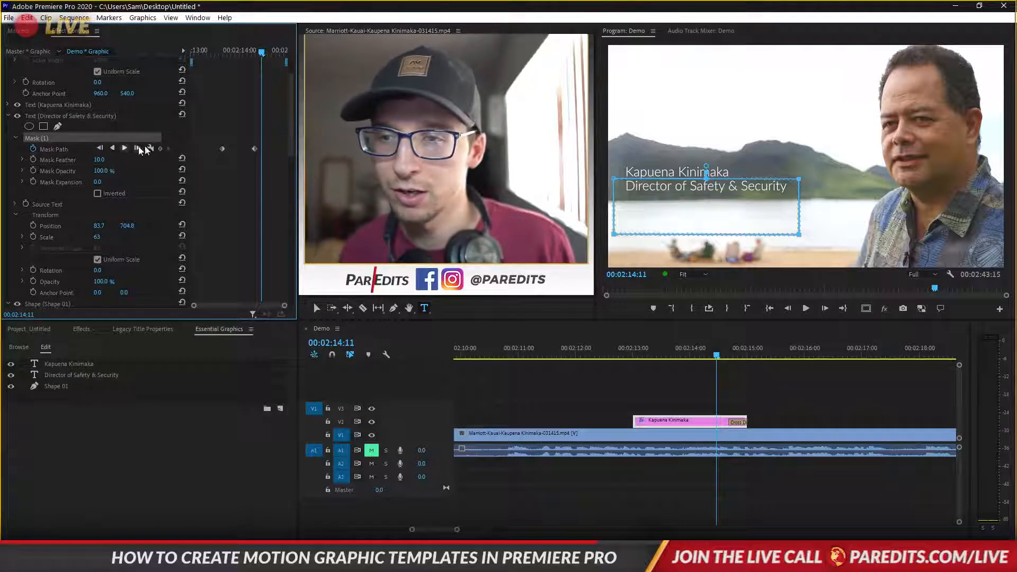
drag(226, 50, 271, 57)
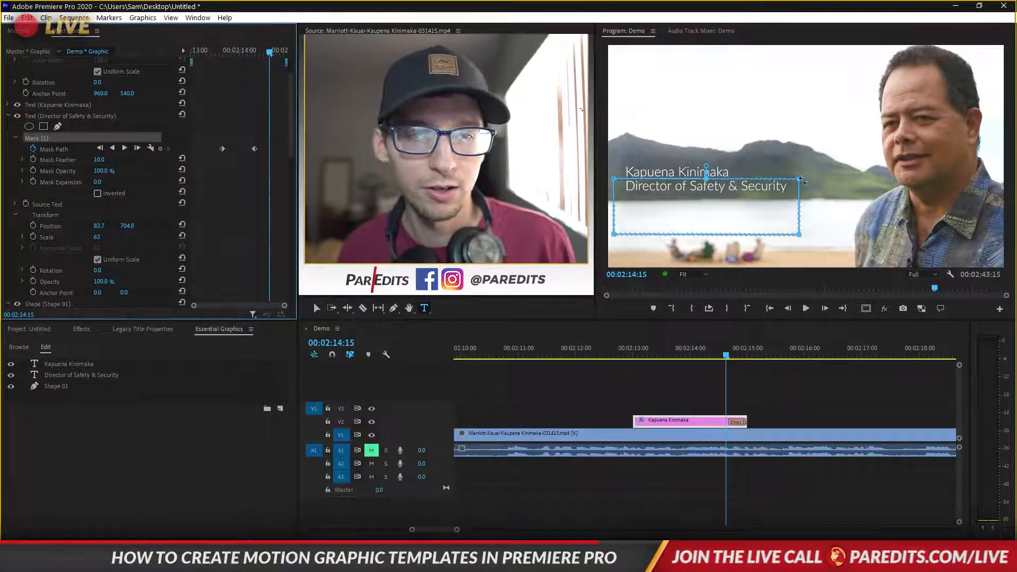
click(799, 180)
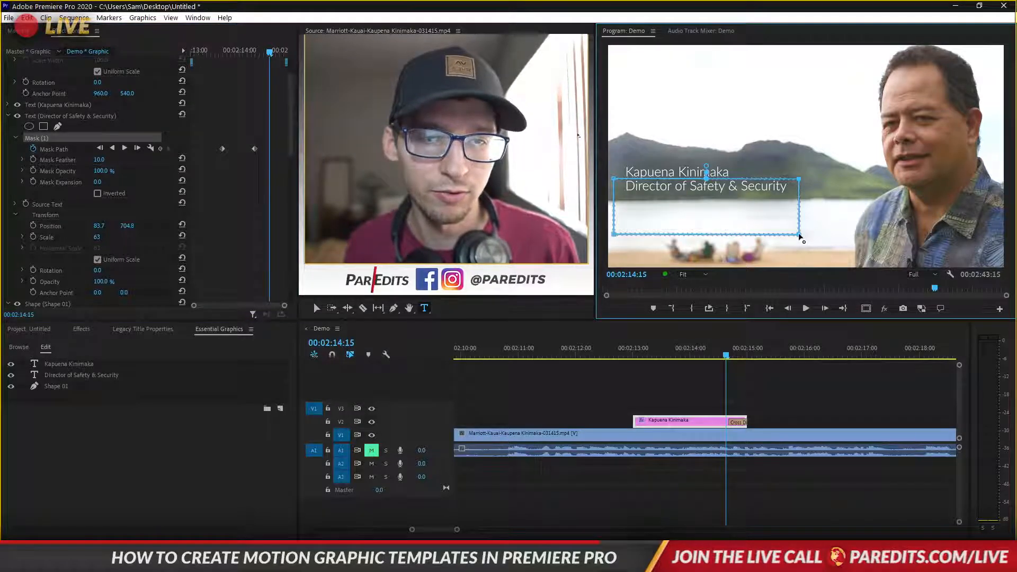
drag(801, 236, 942, 230)
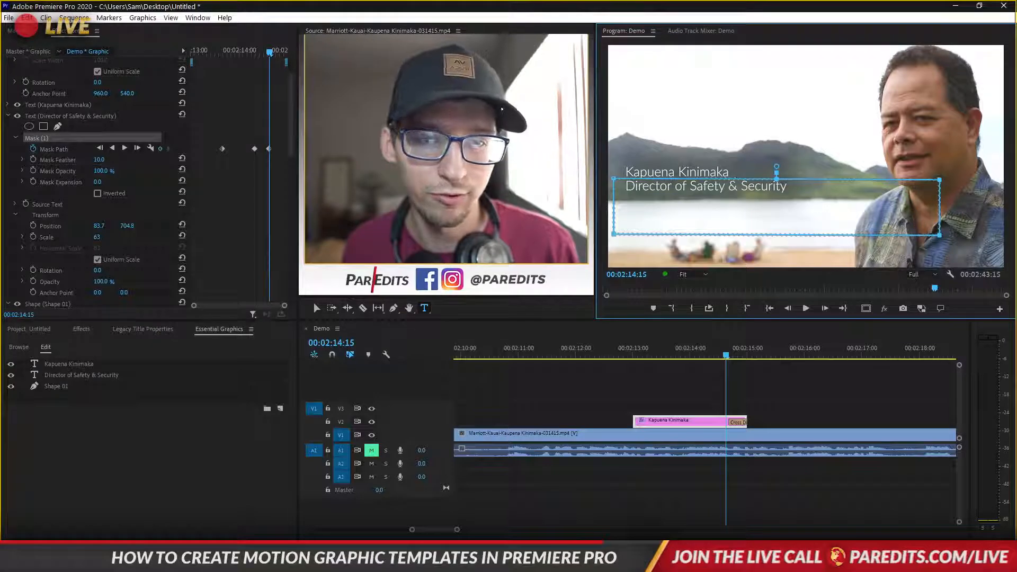
click(26, 105)
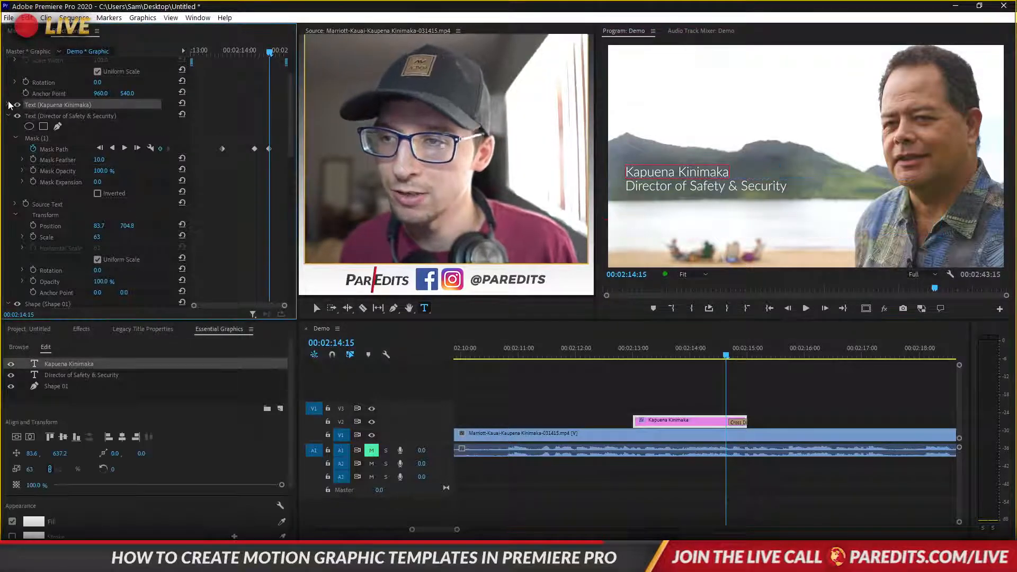
click(8, 105)
click(62, 128)
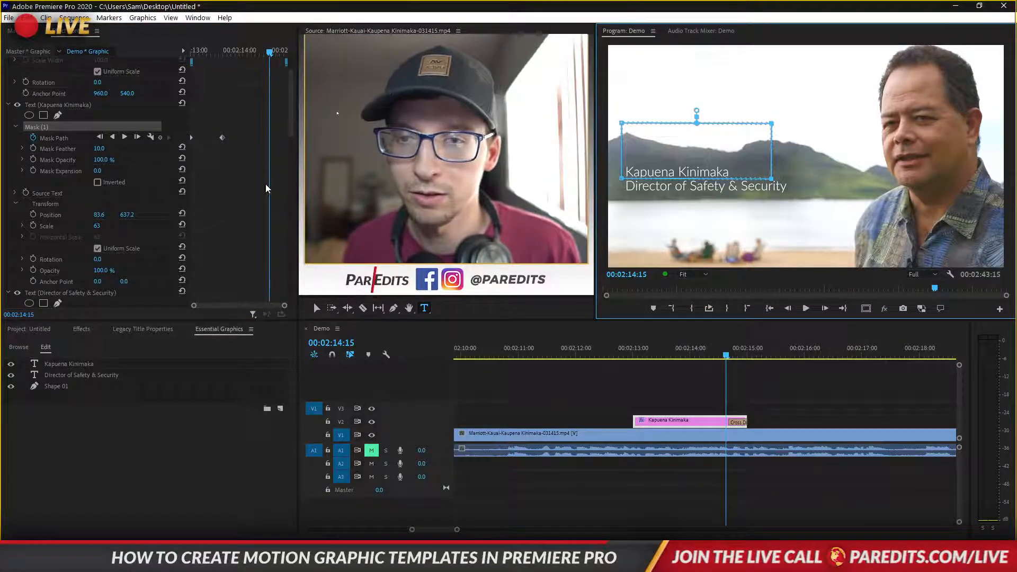
click(714, 343)
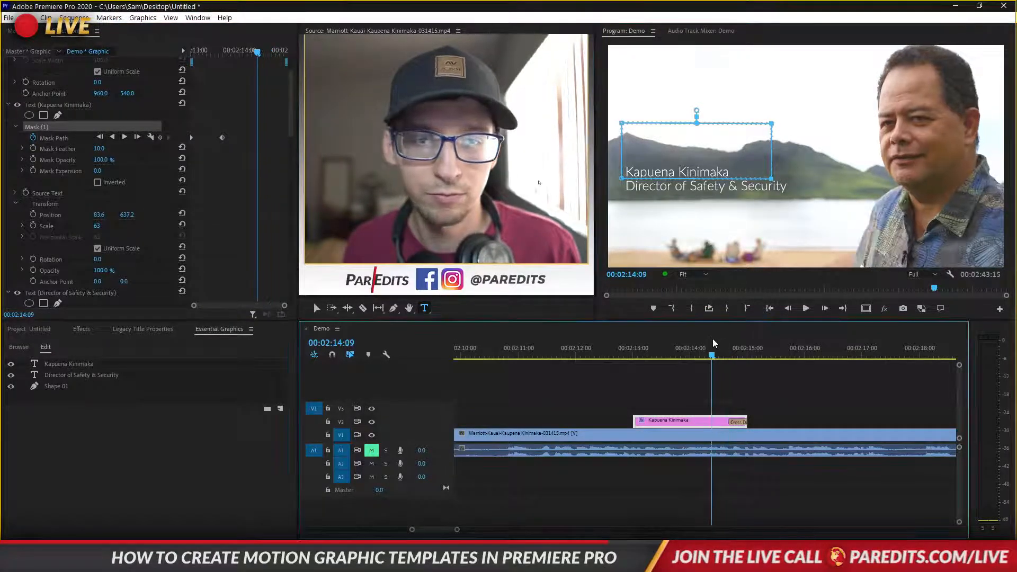
Remove the Director line's extra Mask Path keyframe, checking the mask at 00:02:14:08
click(57, 294)
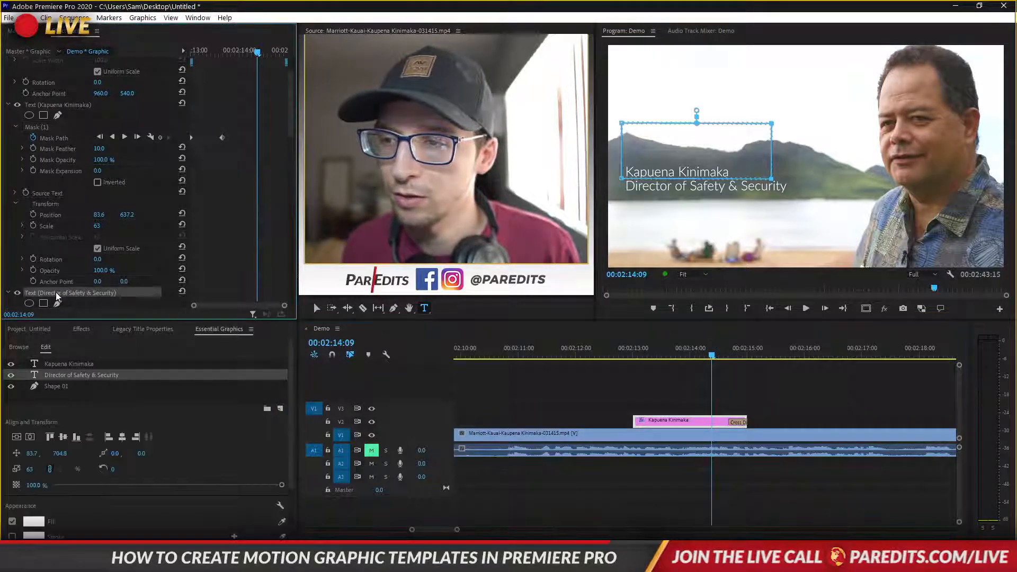
scroll(196, 258, down, 2)
click(32, 274)
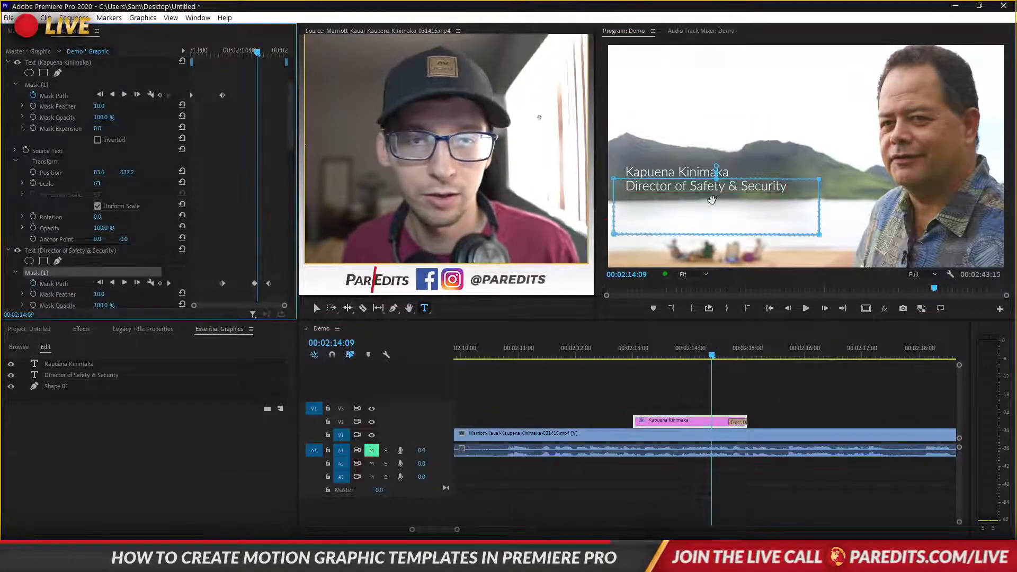
key(ctrl+z)
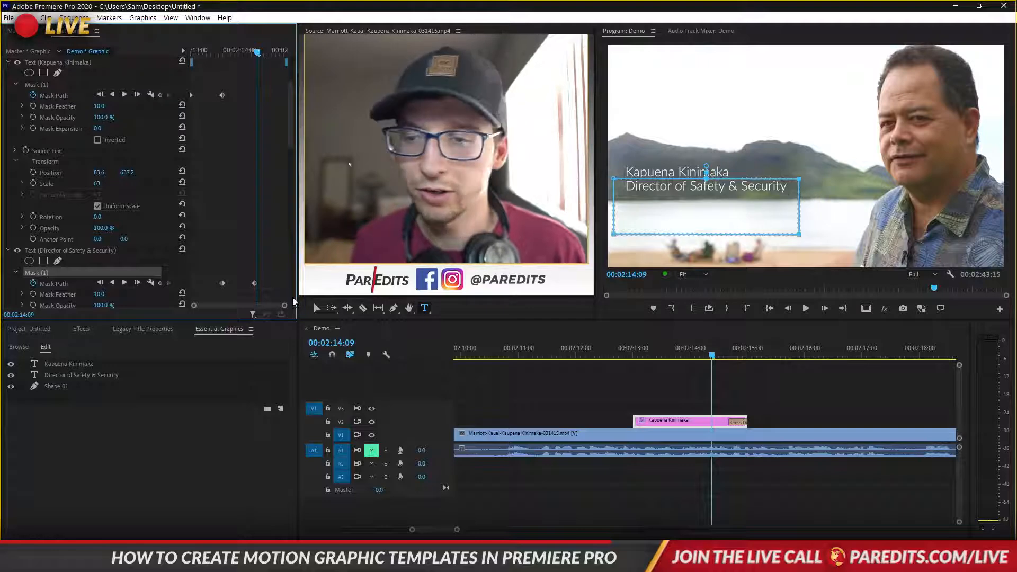
scroll(257, 257, down, 4)
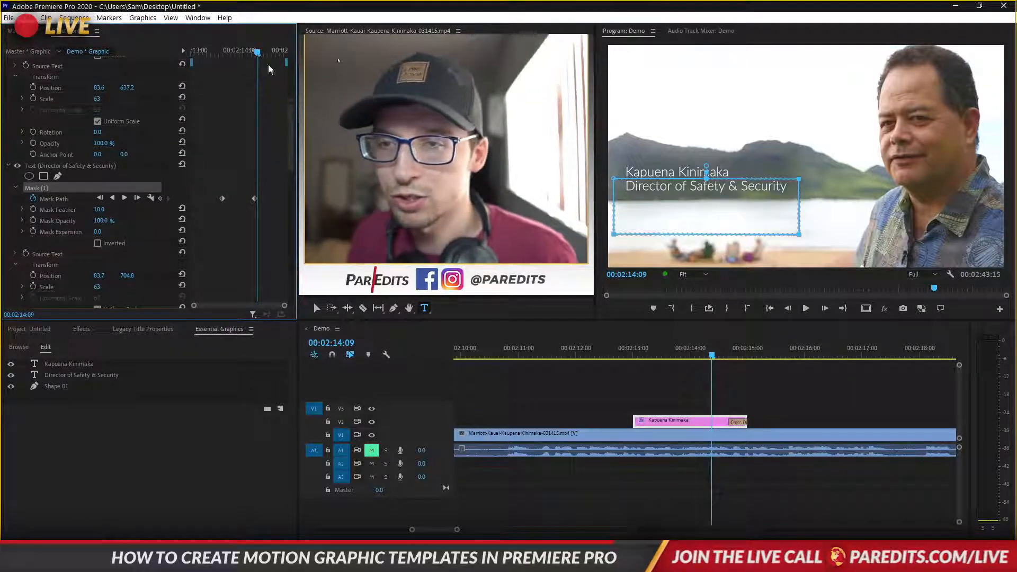
drag(257, 52, 261, 56)
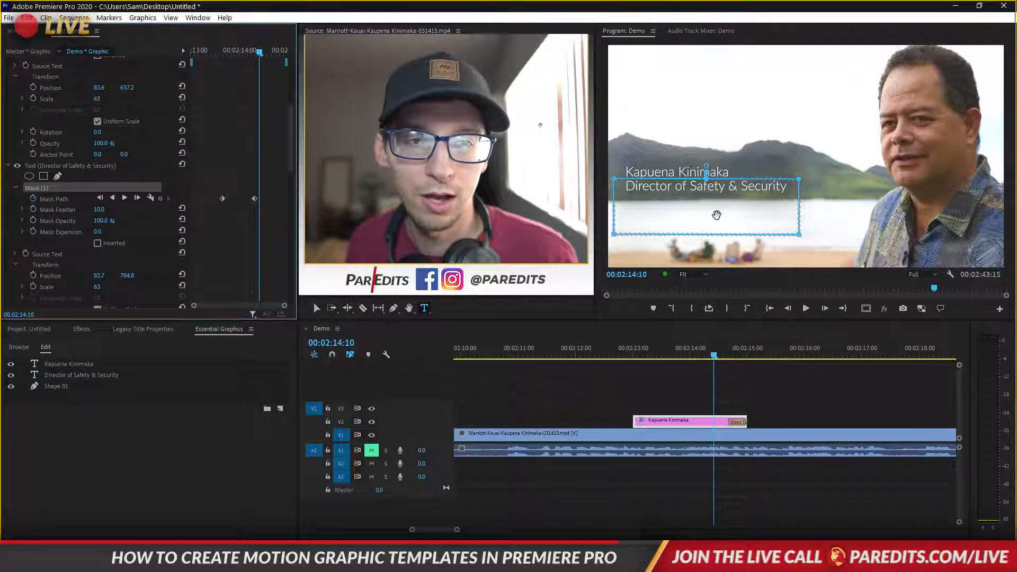
click(770, 401)
click(641, 420)
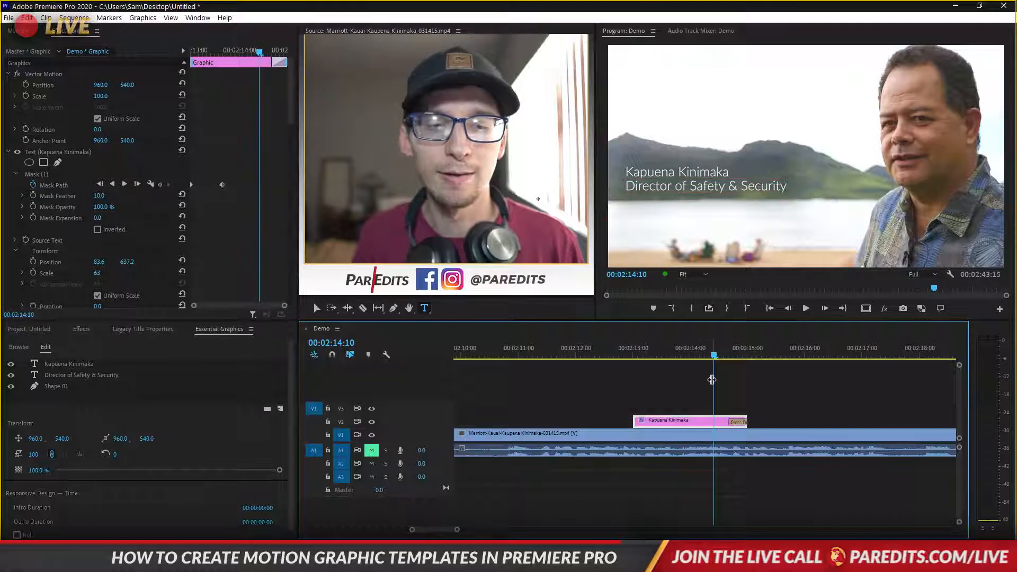
click(102, 175)
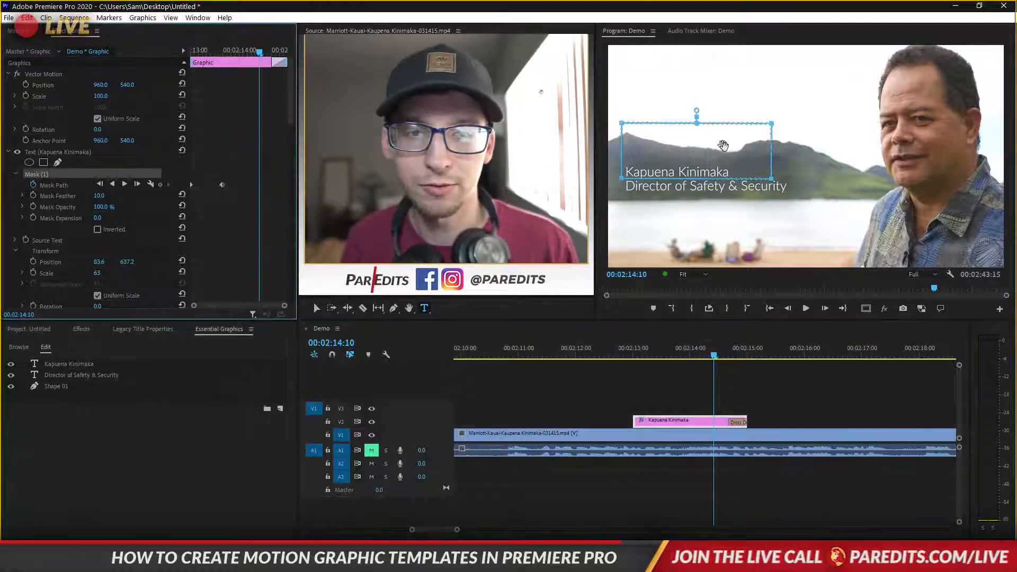
click(773, 148)
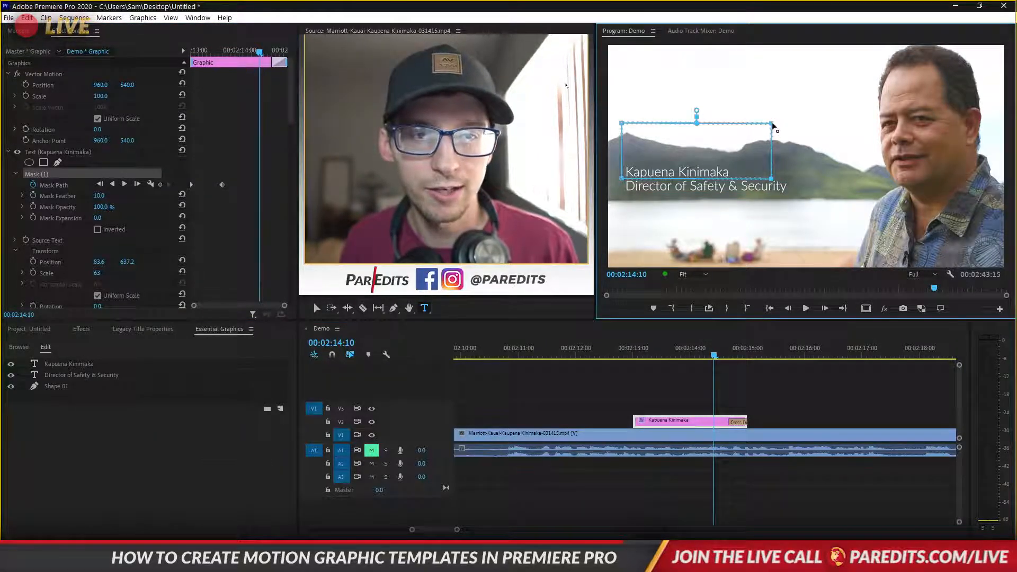
drag(772, 134, 845, 129)
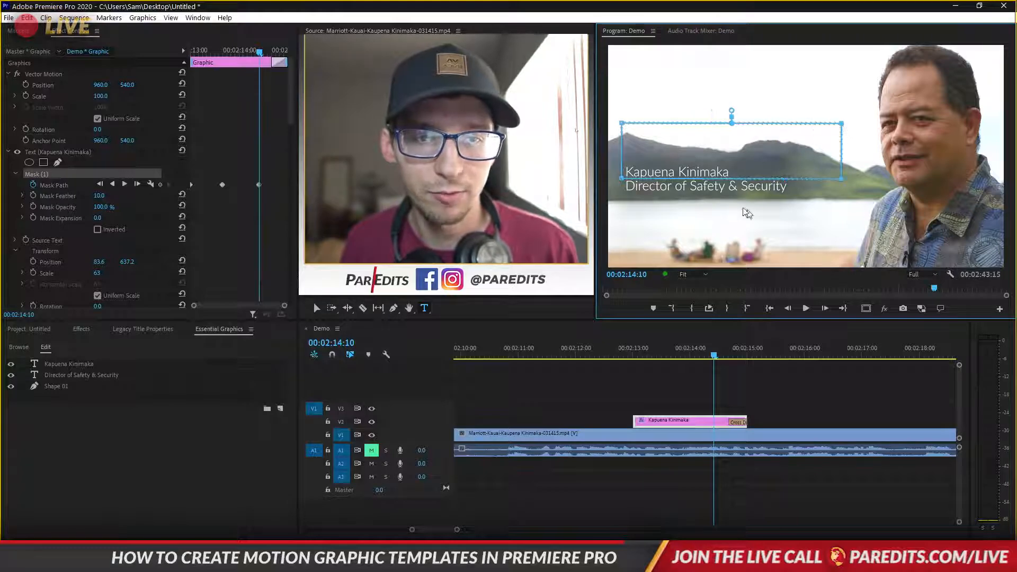
drag(254, 55, 223, 63)
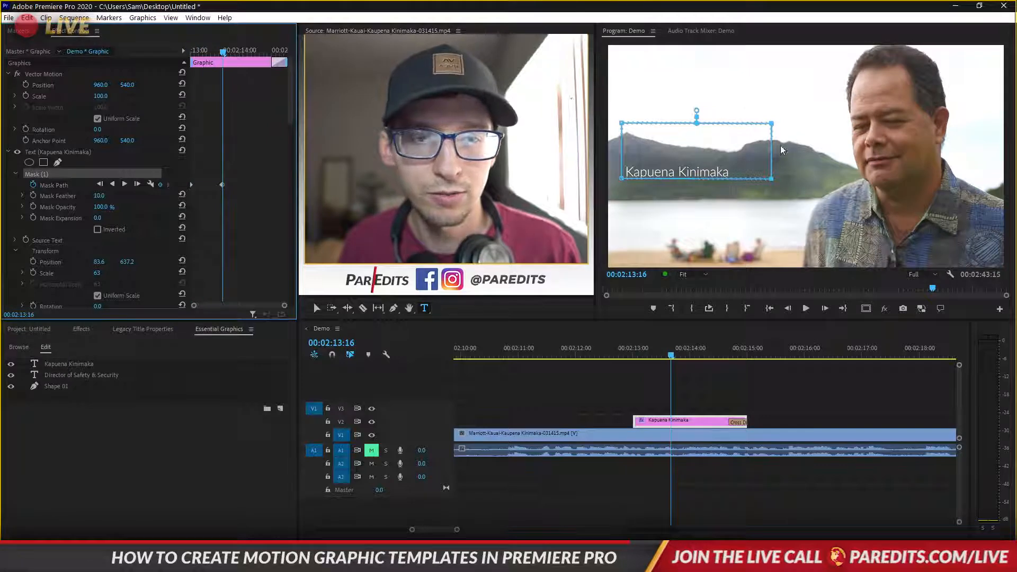
click(772, 125)
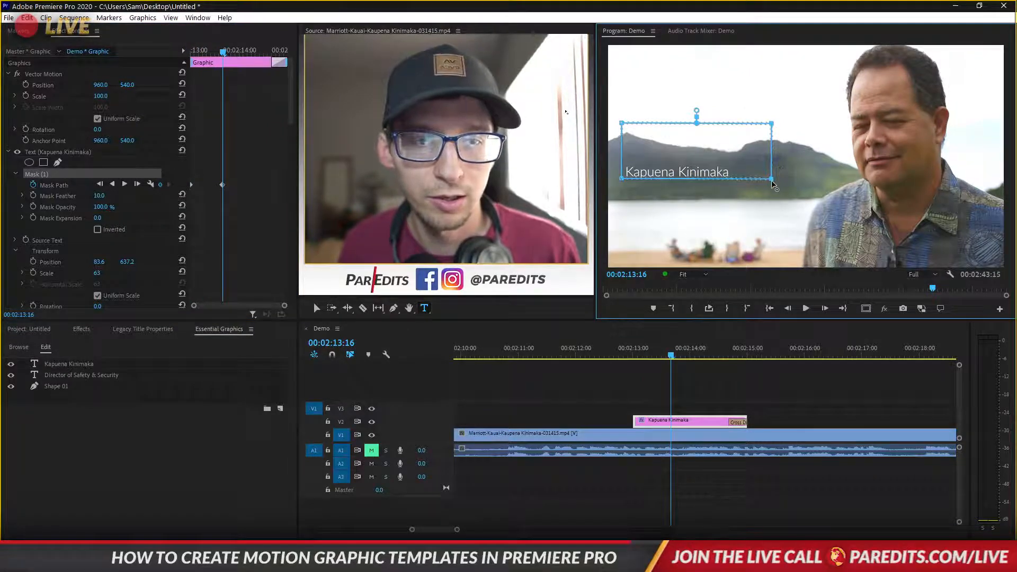
drag(773, 184, 884, 186)
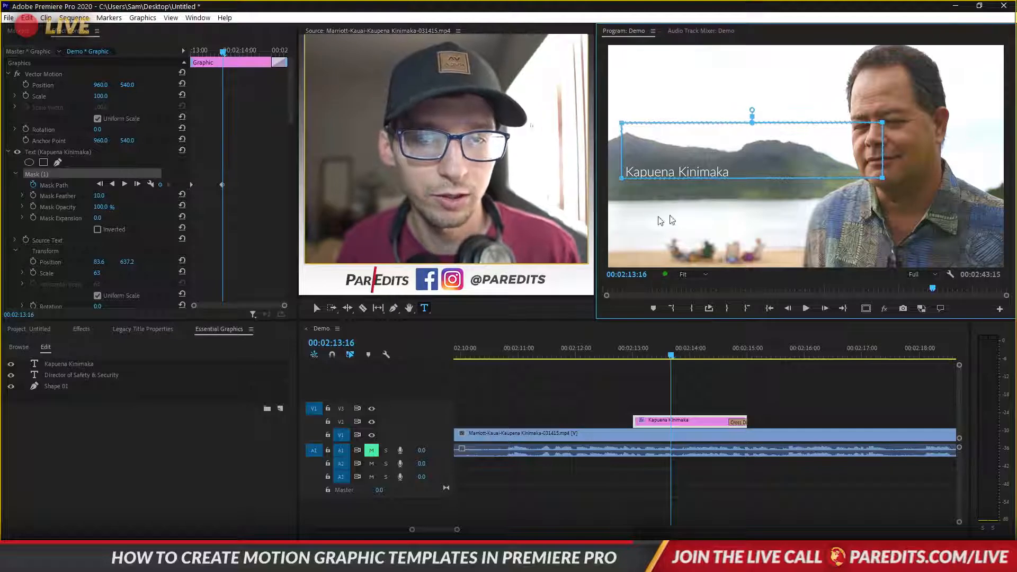
mouse_move(671, 355)
mouse_down()
mouse_move(629, 357)
mouse_move(687, 359)
mouse_up()
key(space)
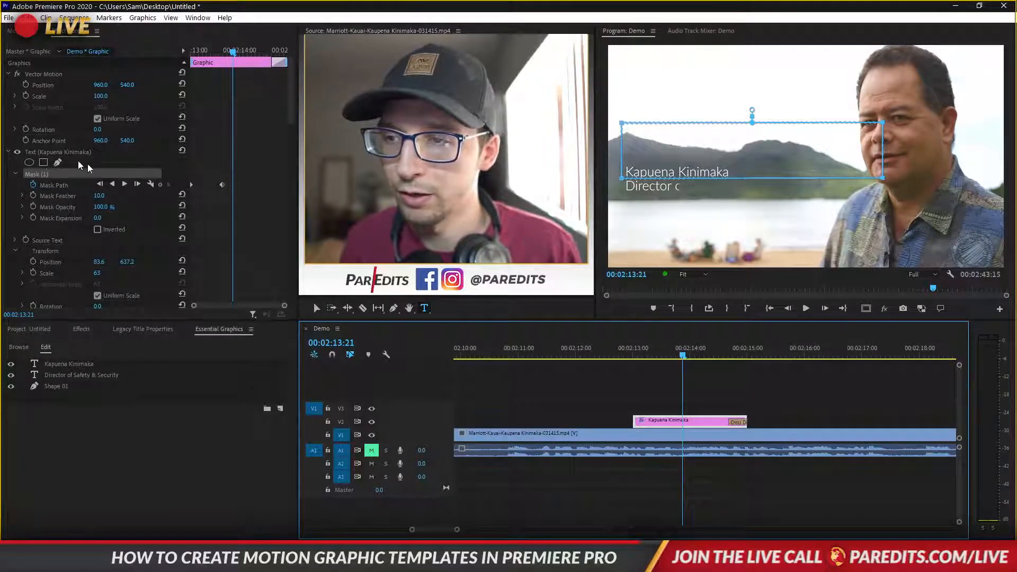
Widen the Director of Safety & Security mask well past the text at its next keyframe
scroll(246, 183, down, 5)
click(58, 202)
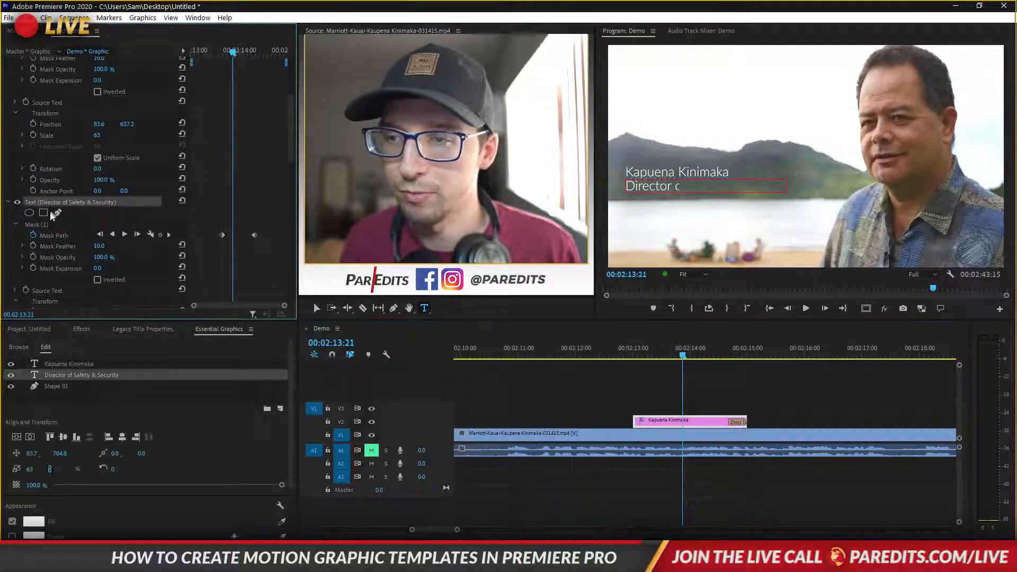
click(42, 224)
drag(672, 349, 712, 354)
key(Left)
key(Left)
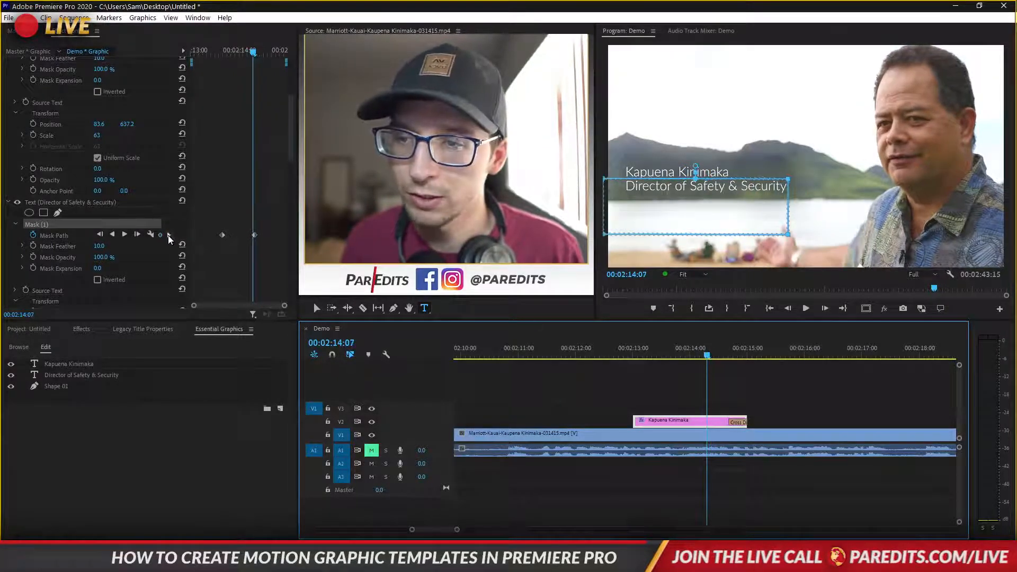
click(169, 237)
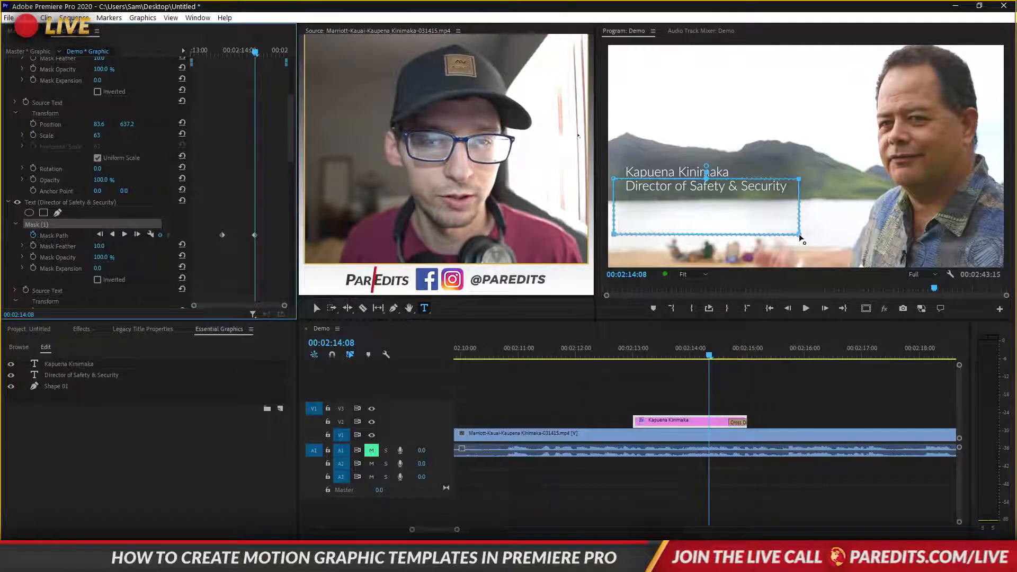
drag(799, 233, 918, 234)
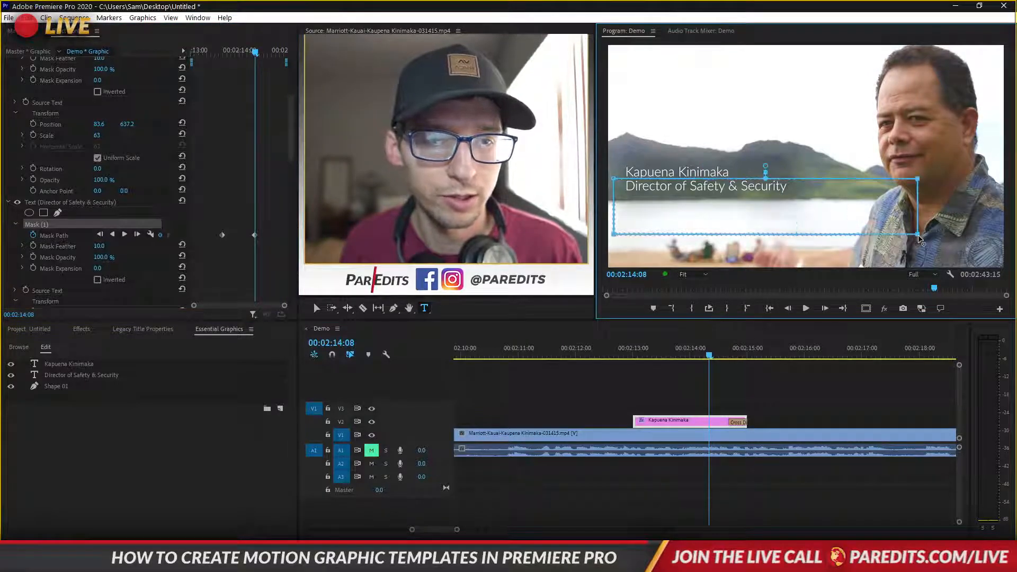
Play back the title to confirm the whole Director line reveals
drag(708, 351, 634, 349)
key(space)
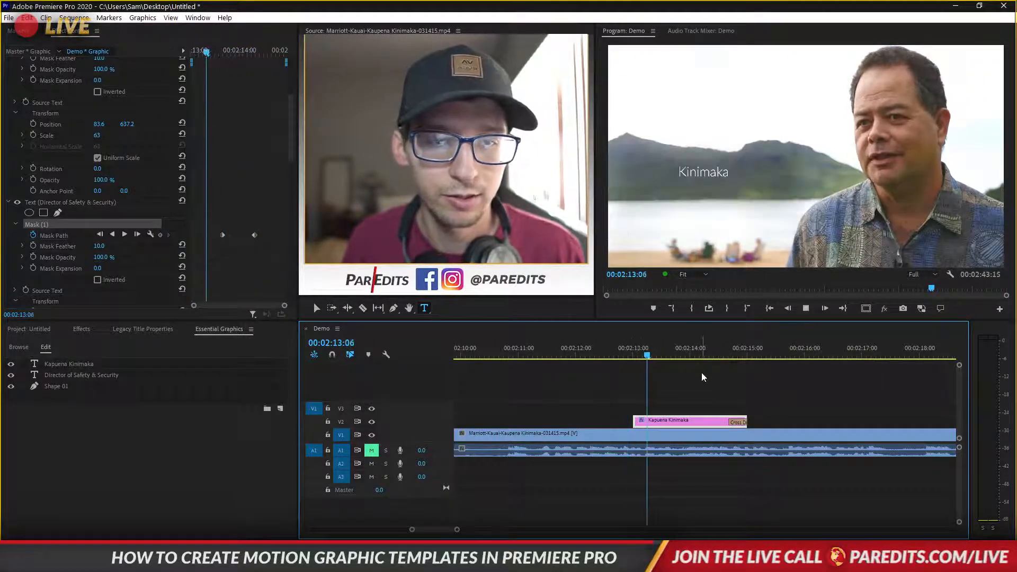
key(space)
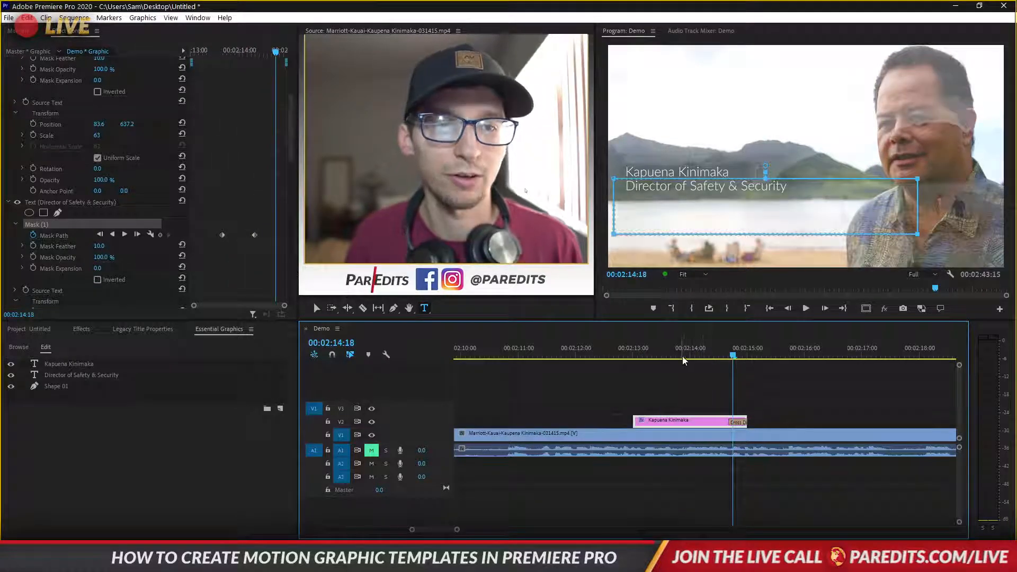
click(692, 353)
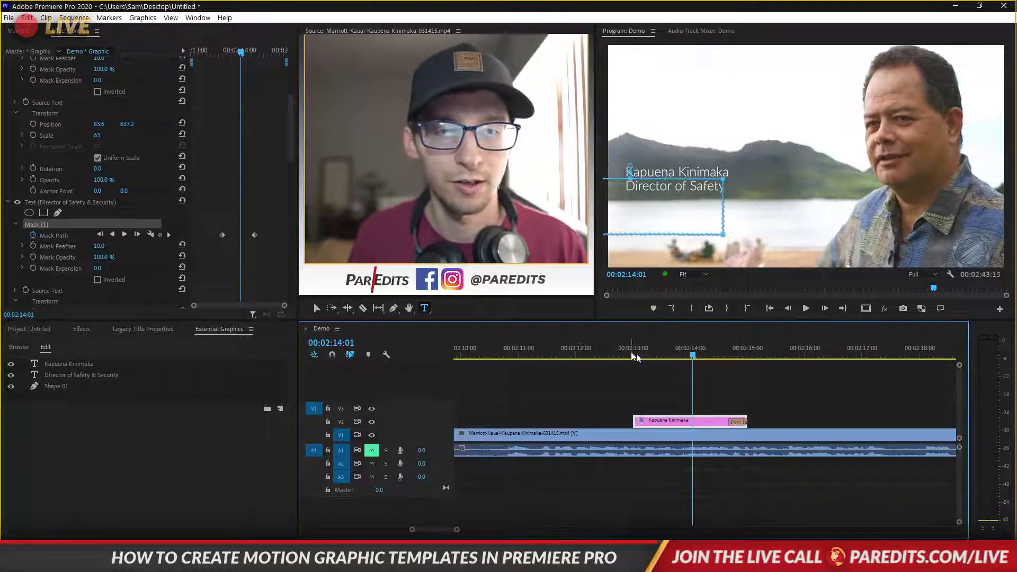
drag(691, 355, 725, 358)
click(758, 389)
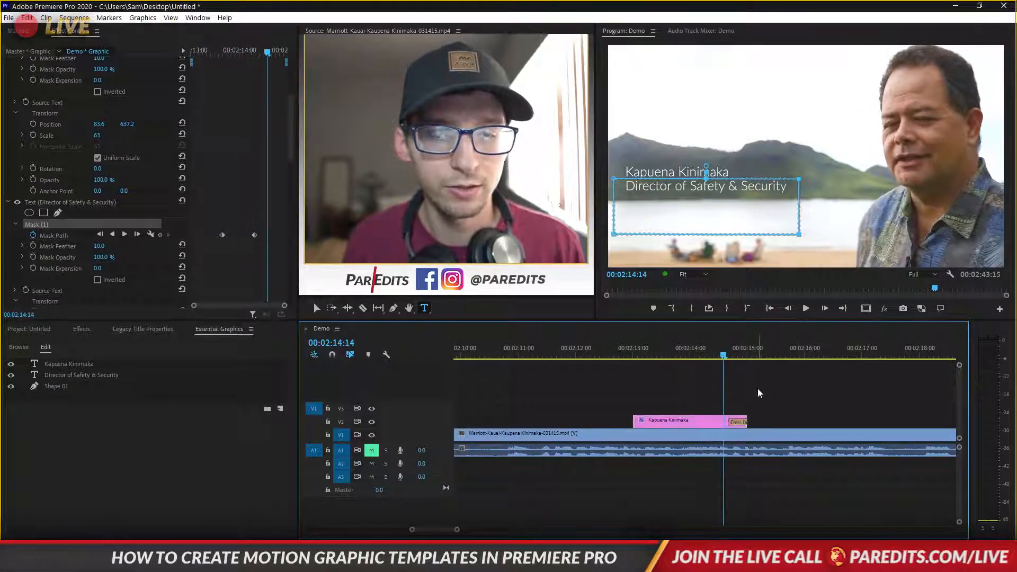
Export the lower third as Motion Graphics Template 'Lower third Hawaii 2' to Your Library
click(700, 426)
right_click(706, 430)
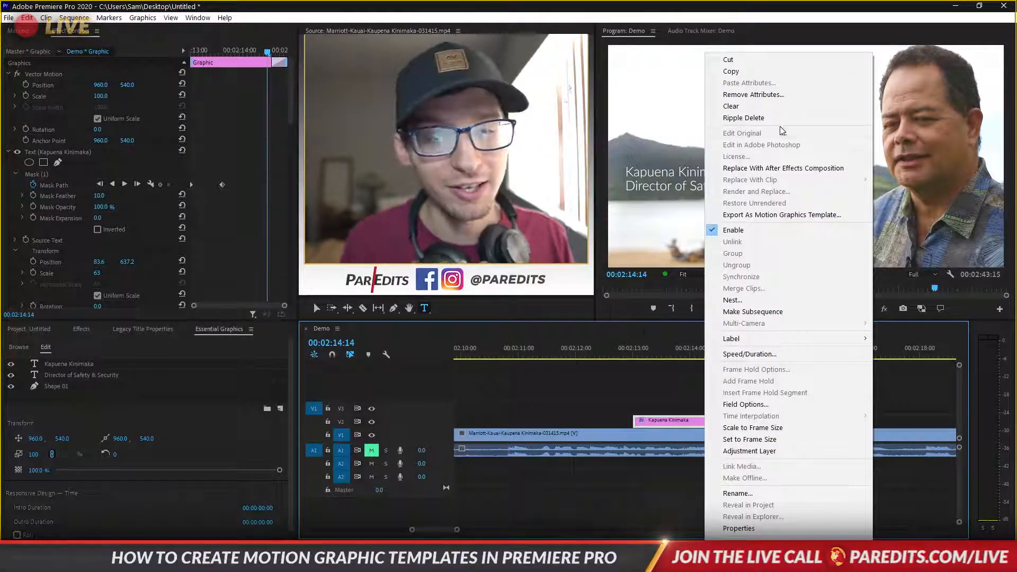
click(757, 214)
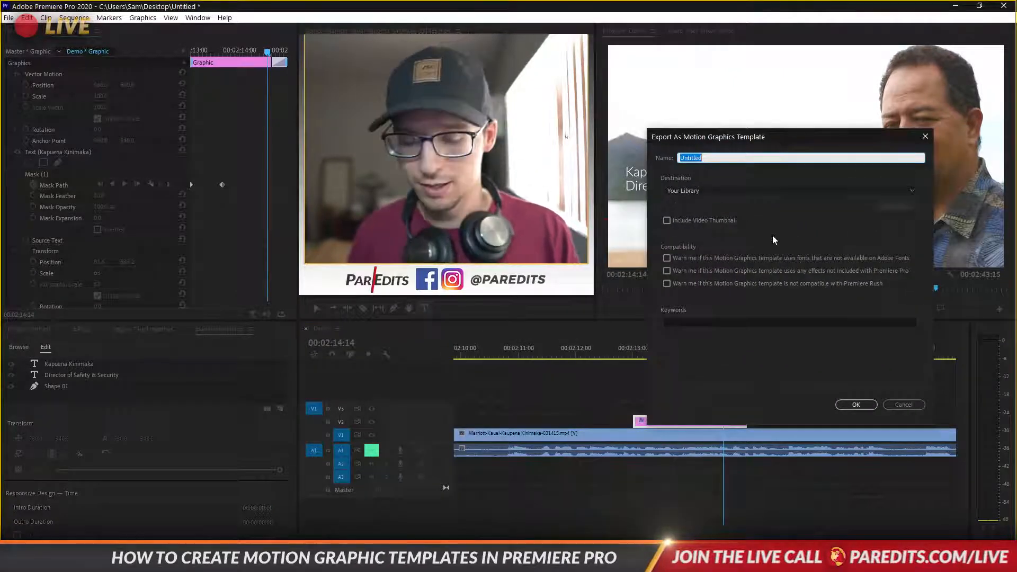
text(Lowe)
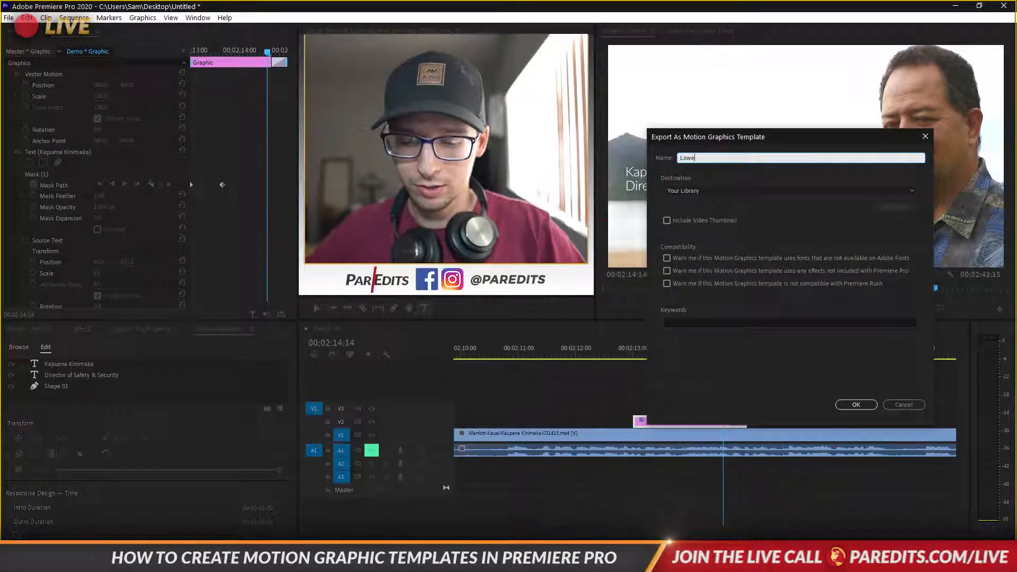
text(r third Hawaii)
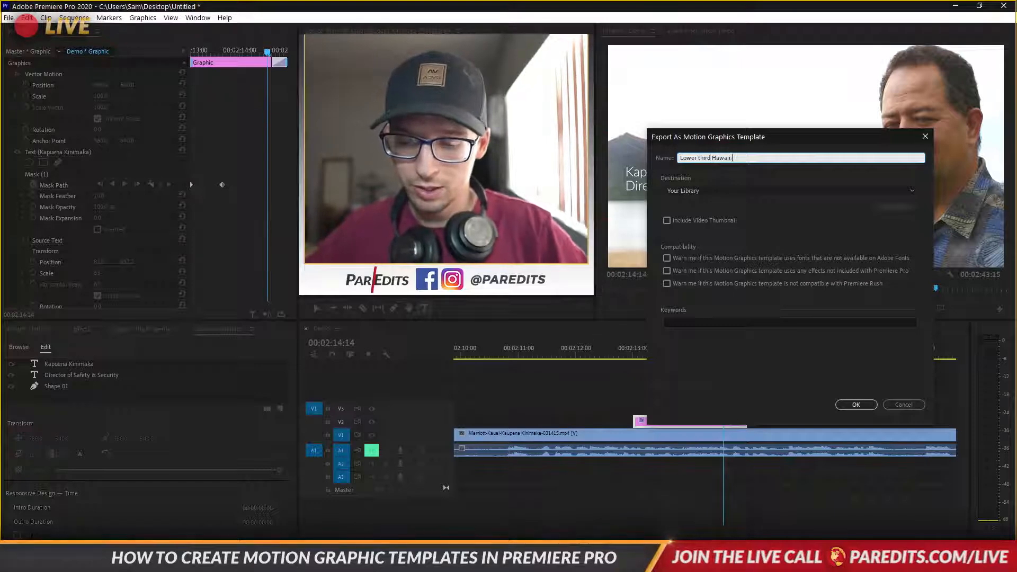
text( 2)
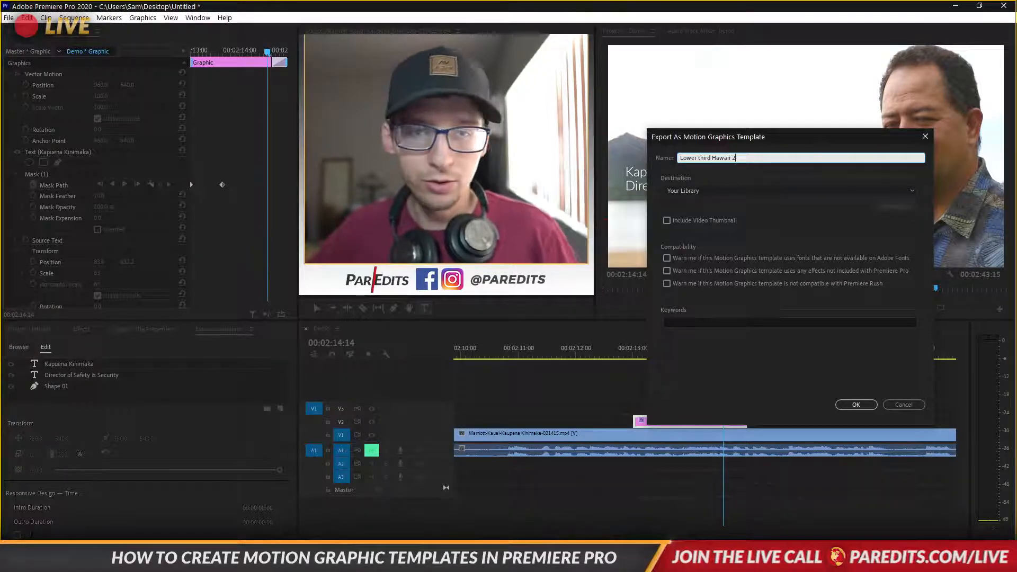
click(706, 194)
click(753, 233)
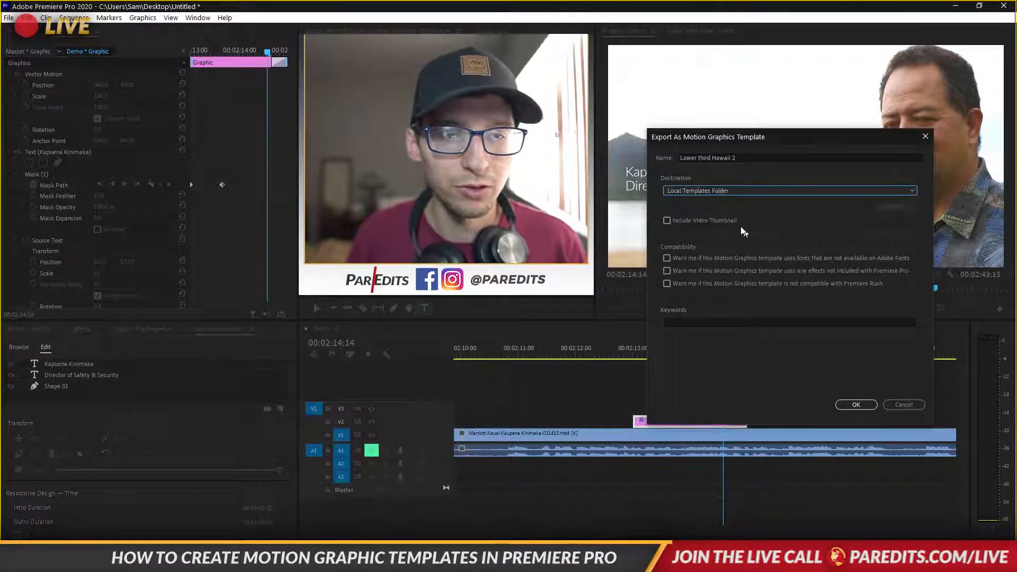
click(719, 193)
click(711, 227)
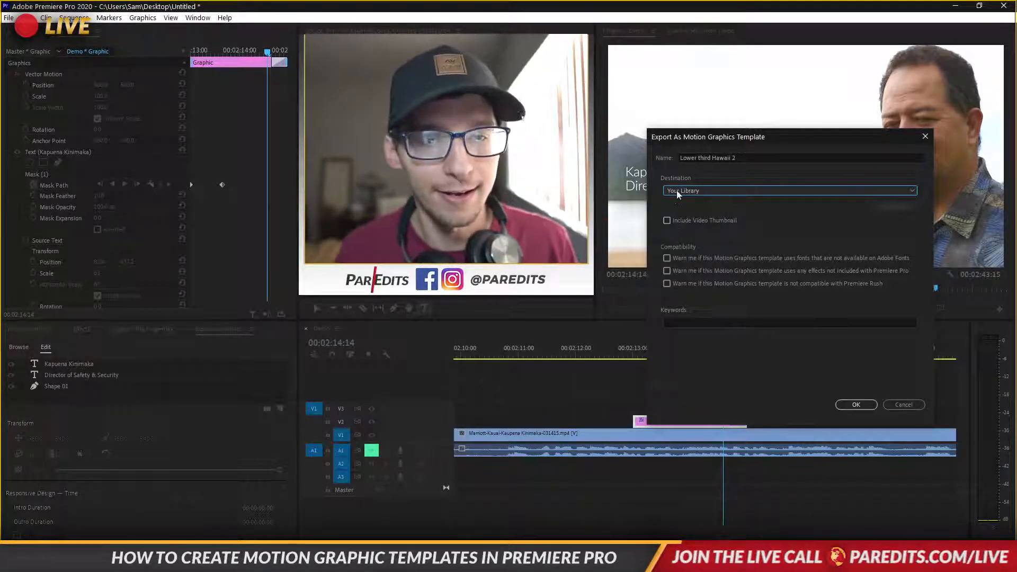
click(856, 404)
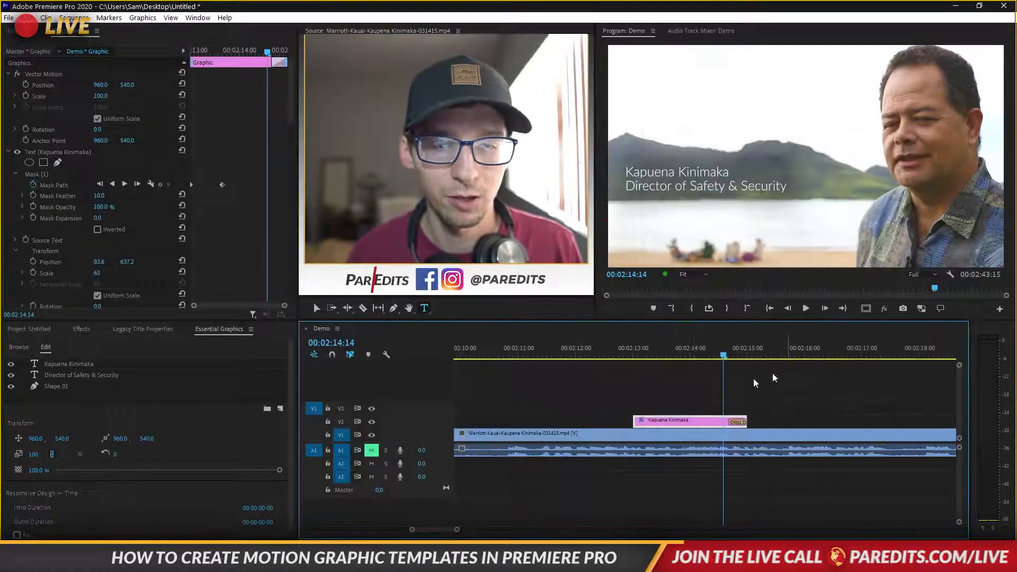
Browse the Adobe Stock templates in Essential Graphics
click(216, 333)
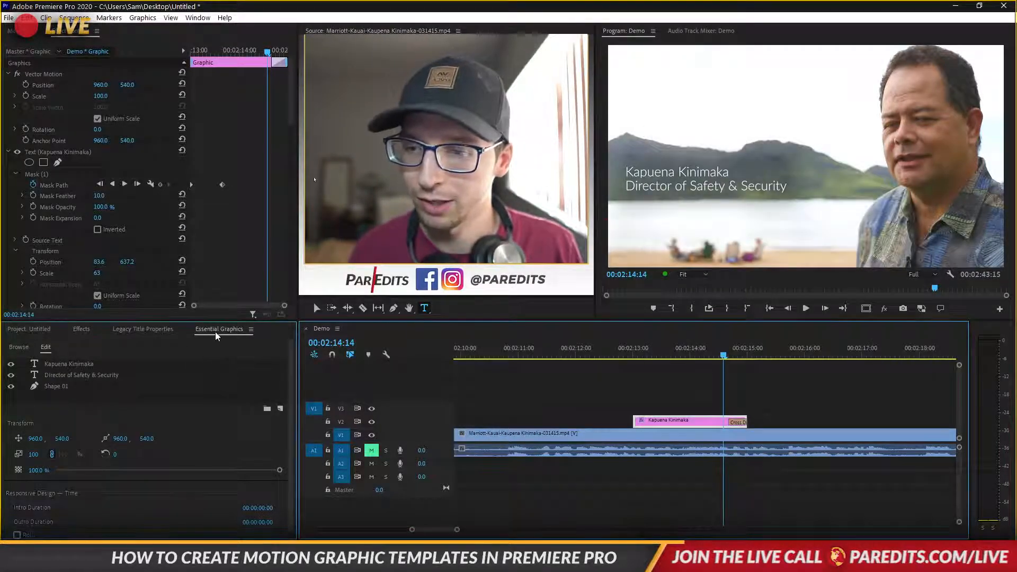
click(19, 348)
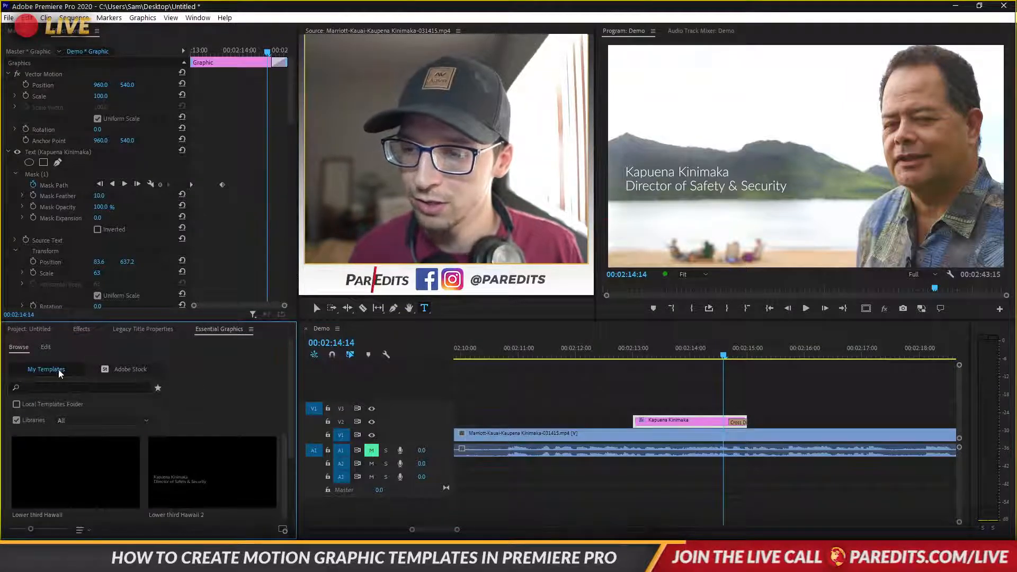
click(124, 369)
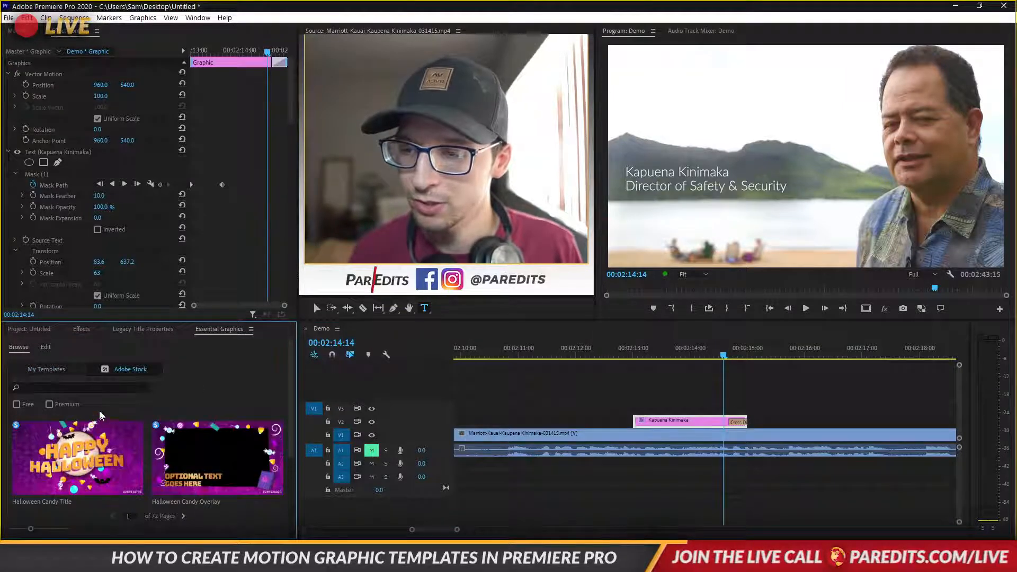
scroll(186, 481, down, 5)
scroll(186, 480, up, 5)
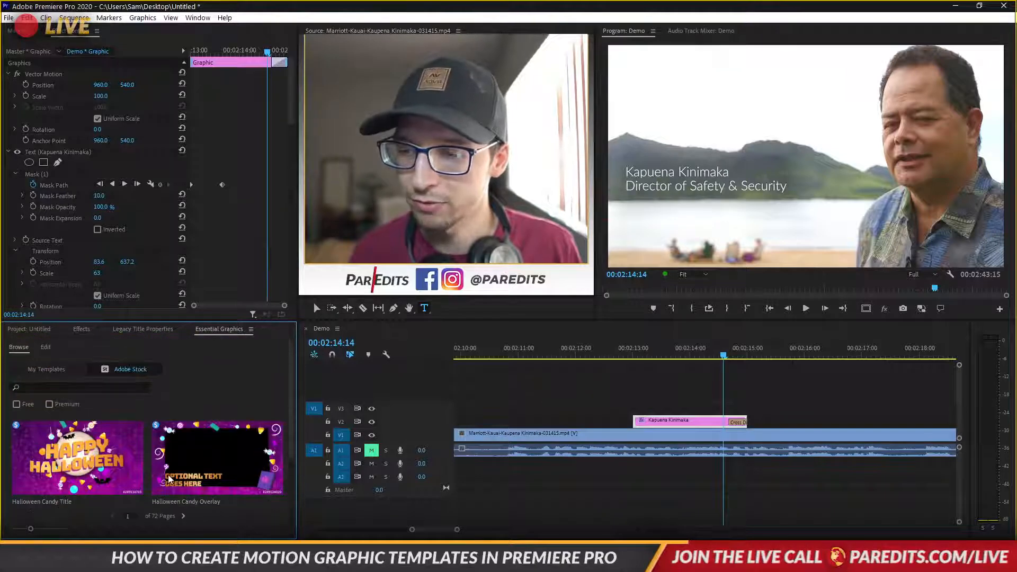
Show library templates in My Templates, select Lower third Hawaii 2, playhead at 00:02:15:09
click(49, 368)
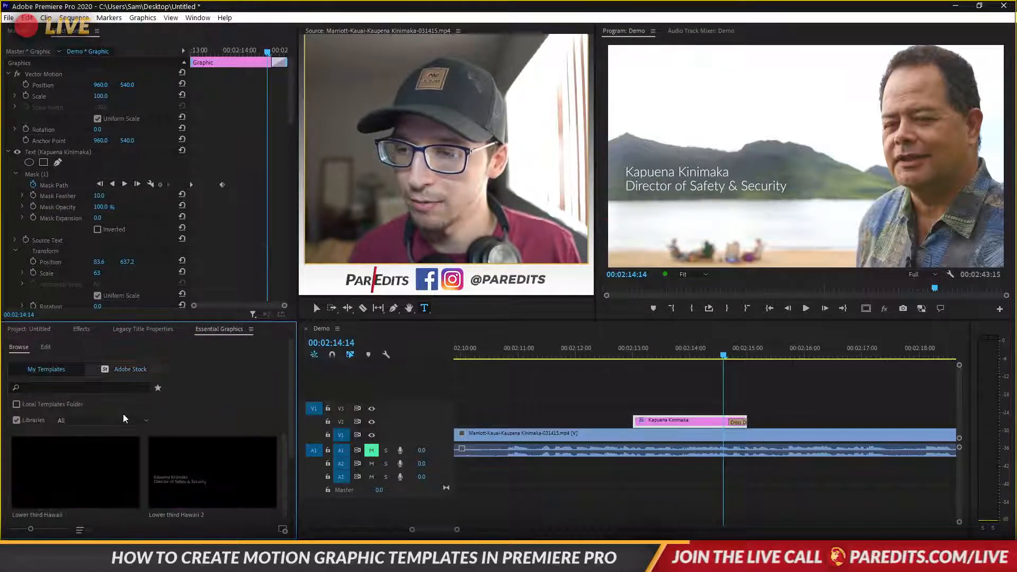
click(16, 405)
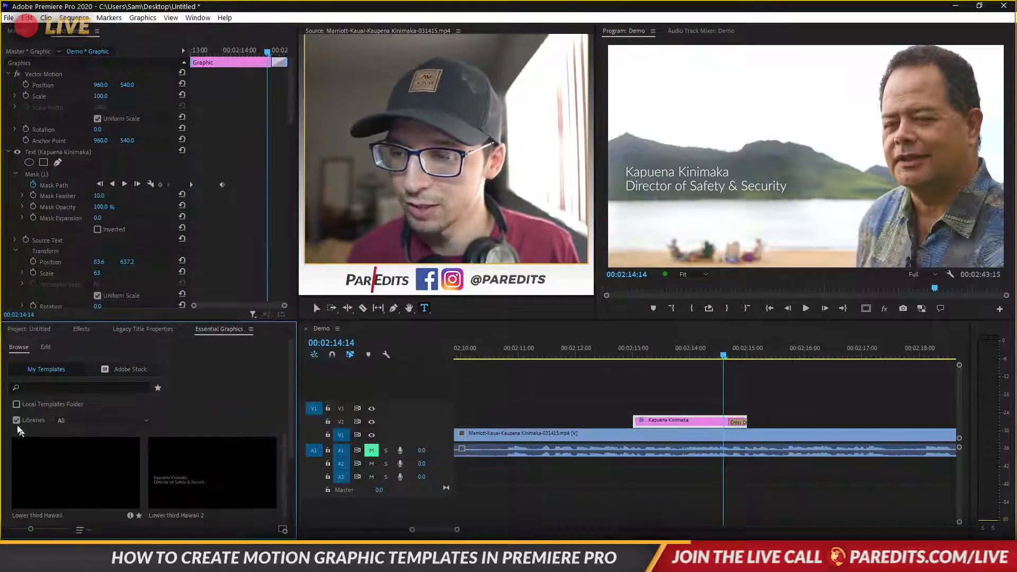
scroll(32, 424, down, 2)
click(103, 368)
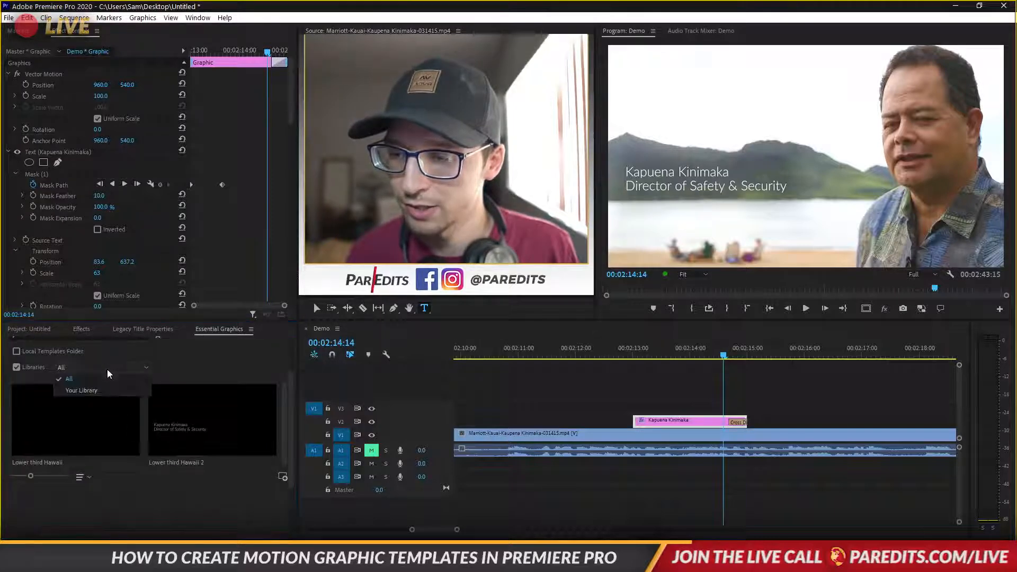
click(177, 372)
click(197, 432)
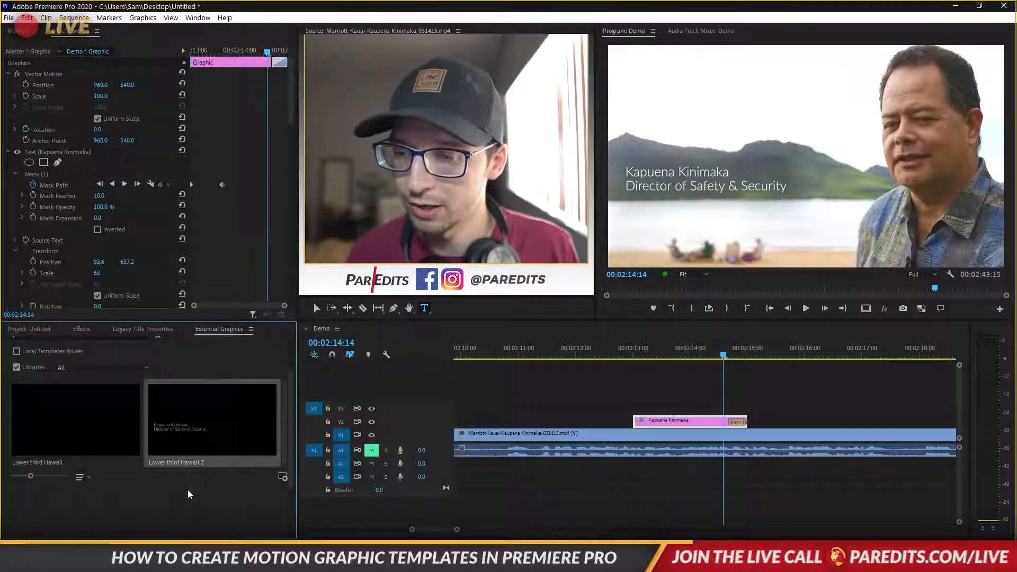
click(52, 449)
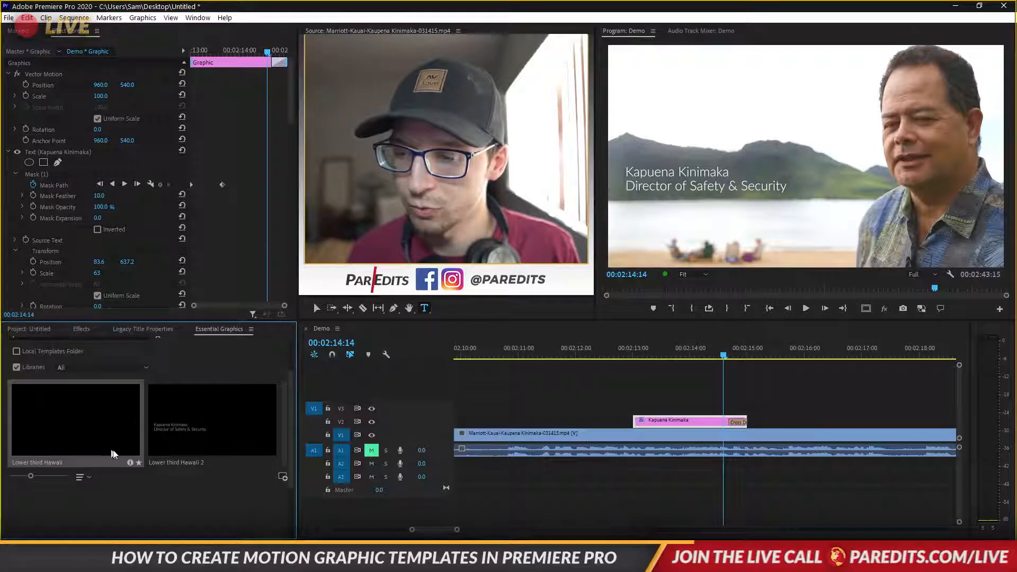
click(216, 451)
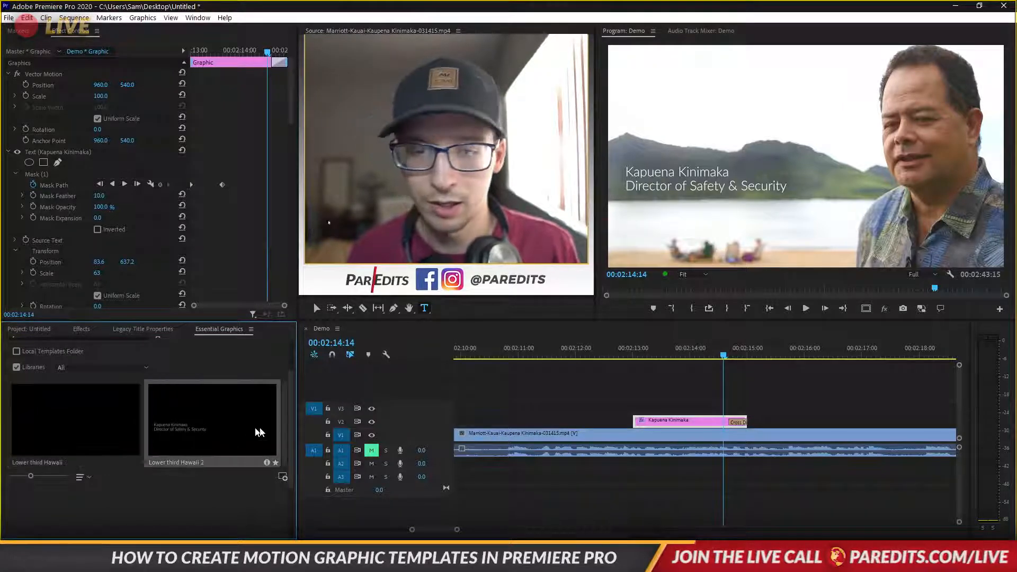
click(769, 352)
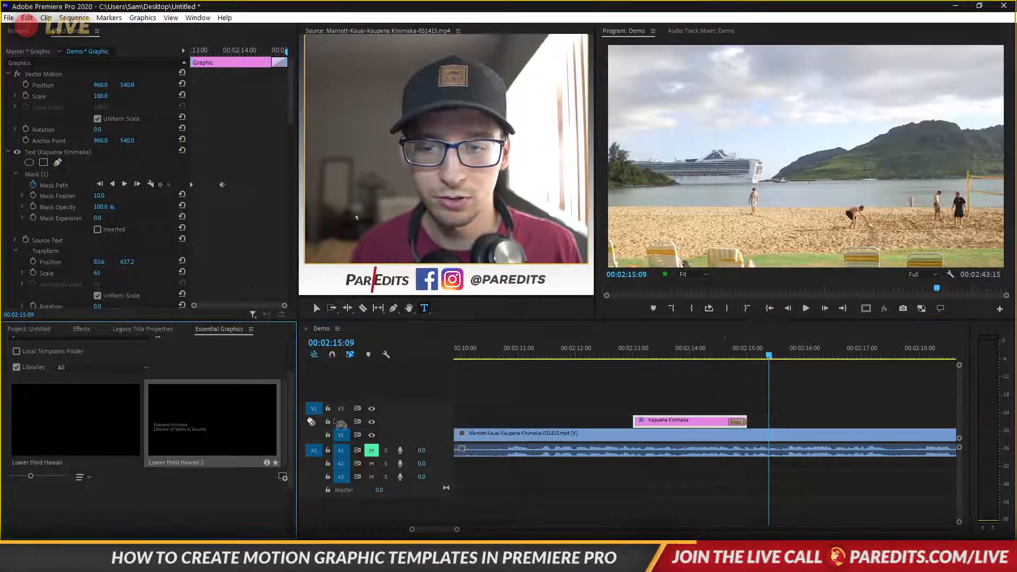
Place Lower third Hawaii 2 on V2 at the playhead and begin retyping its name line as 'Go to the beach'
drag(341, 424, 770, 421)
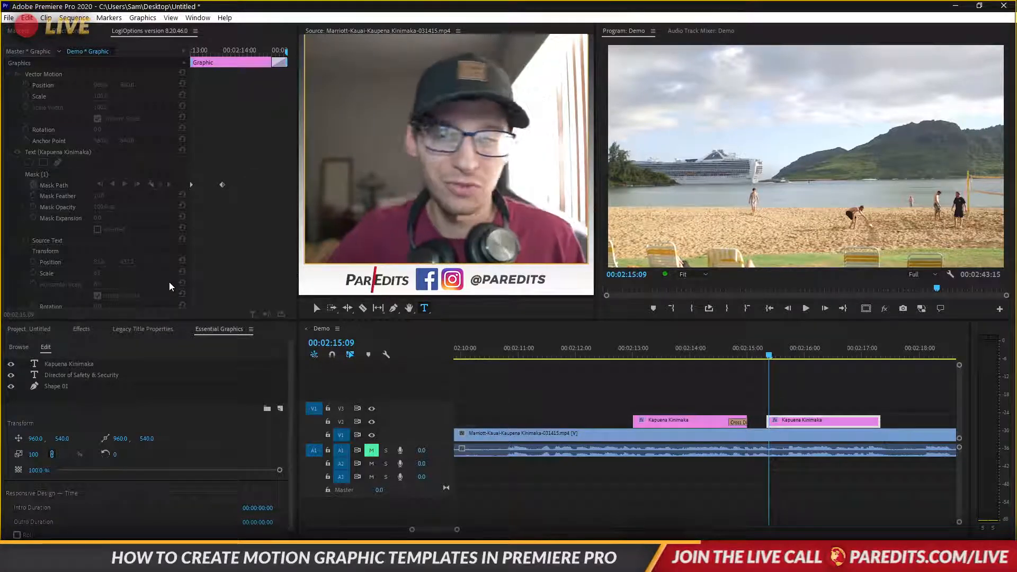
drag(770, 357, 824, 365)
click(674, 175)
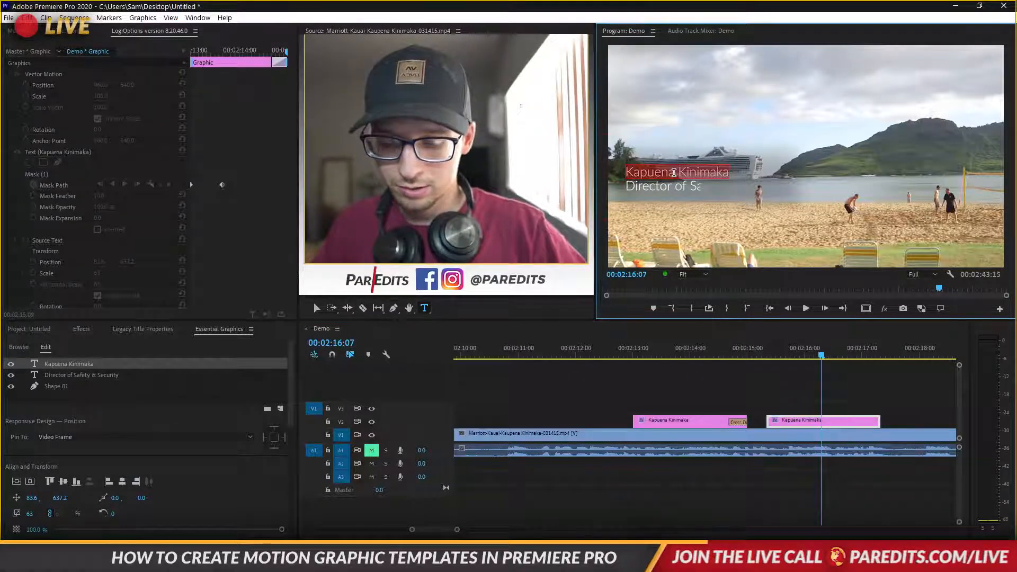
text(Go to the beach)
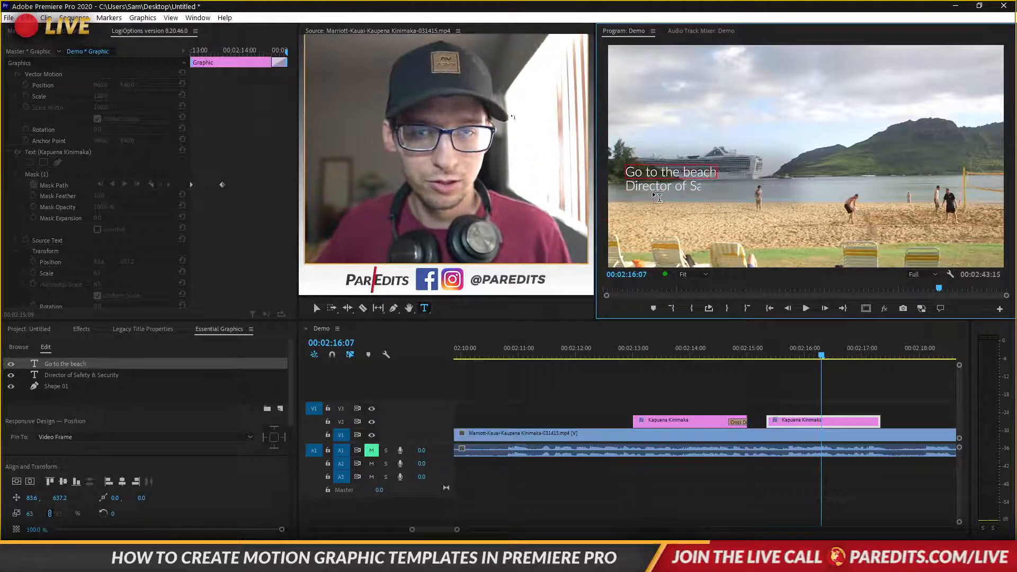
Change the second line to 'It's really nice' and play back the rewritten title
click(655, 188)
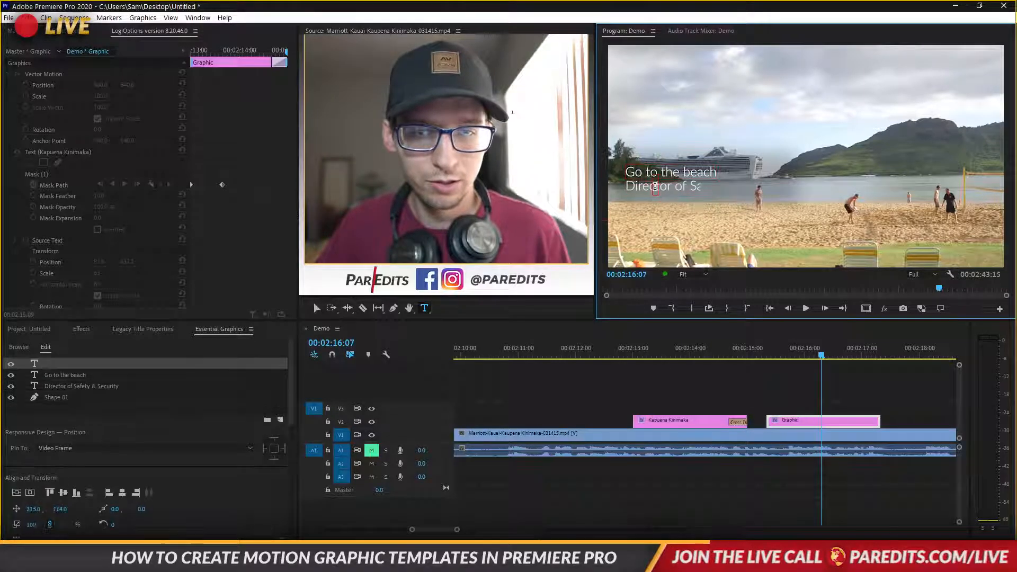
click(669, 186)
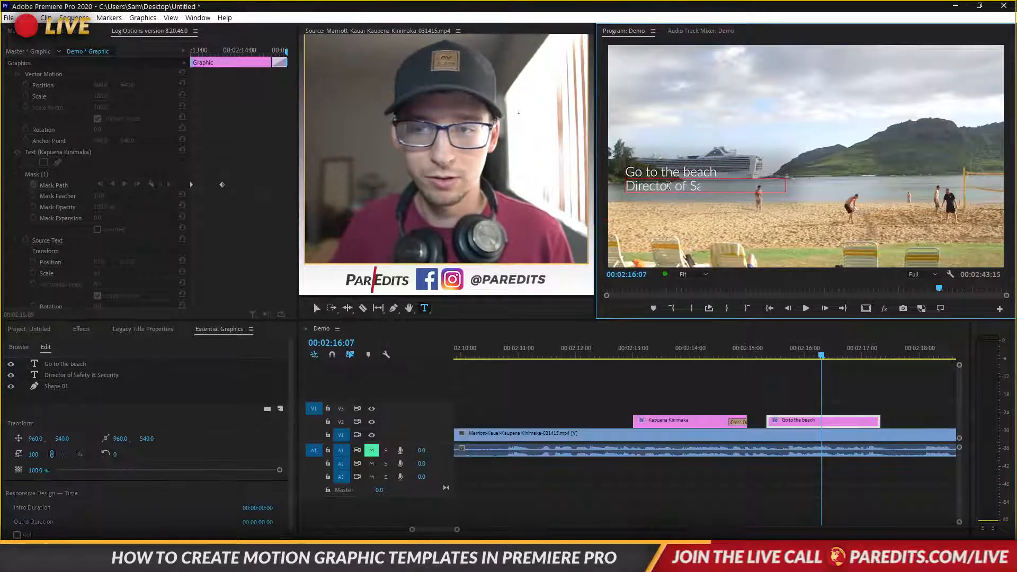
double_click(669, 186)
text(It's really nice)
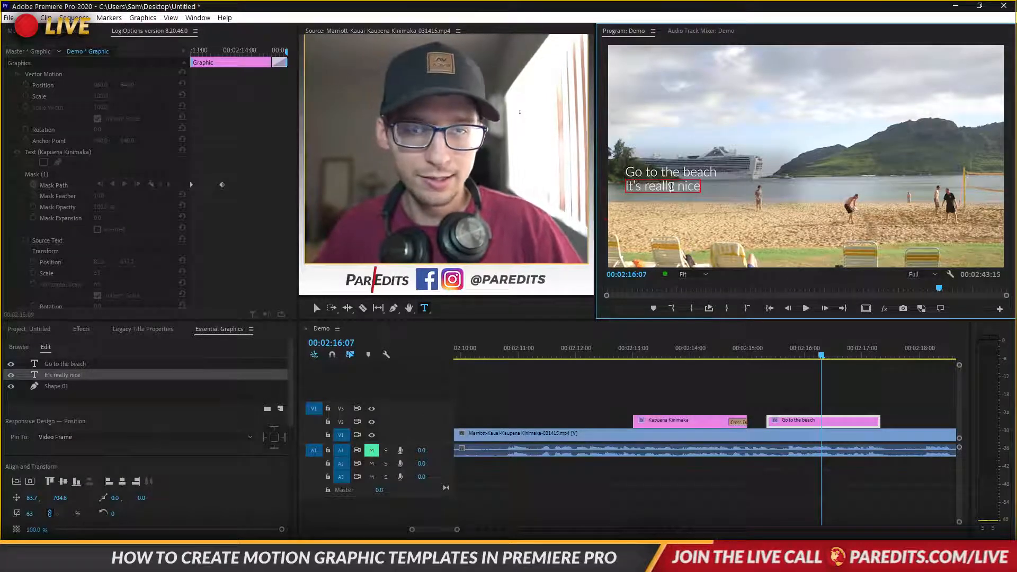
click(864, 408)
click(767, 353)
key(space)
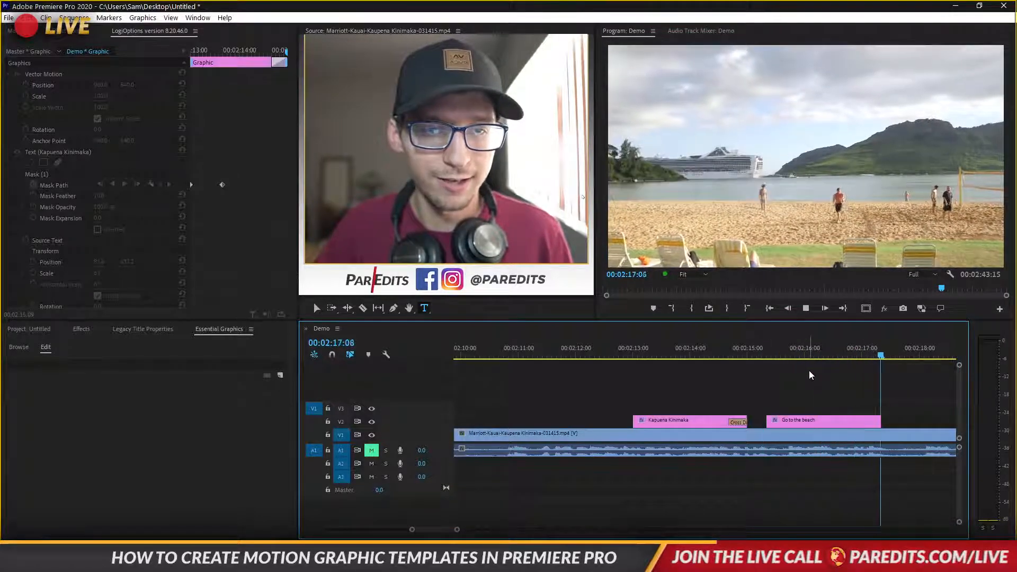
Add a Cross Dissolve to the end of the Go to the beach title and preview the fade-out
click(793, 355)
click(877, 420)
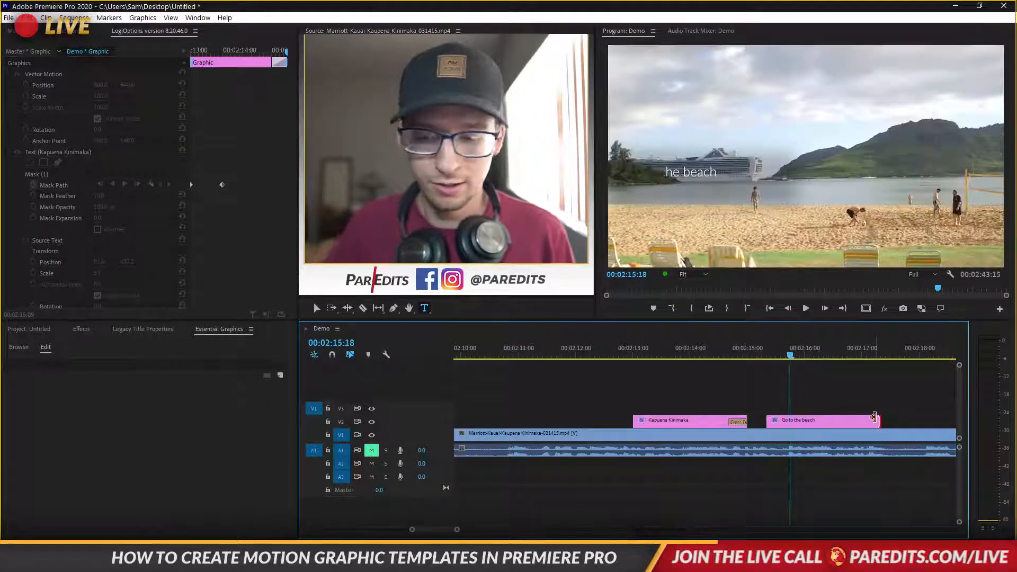
key(ctrl+d)
key(space)
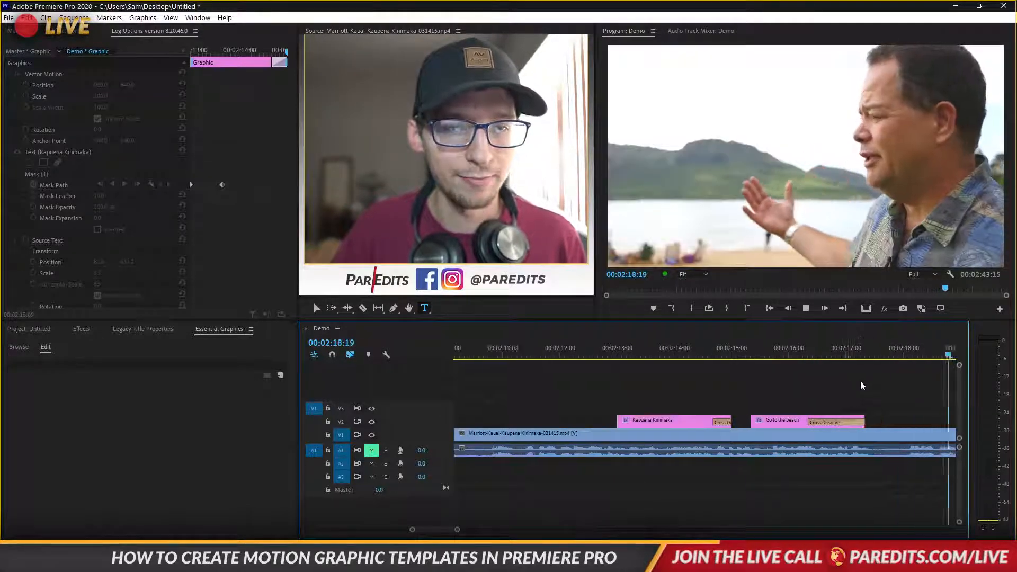
drag(740, 355, 683, 355)
click(774, 349)
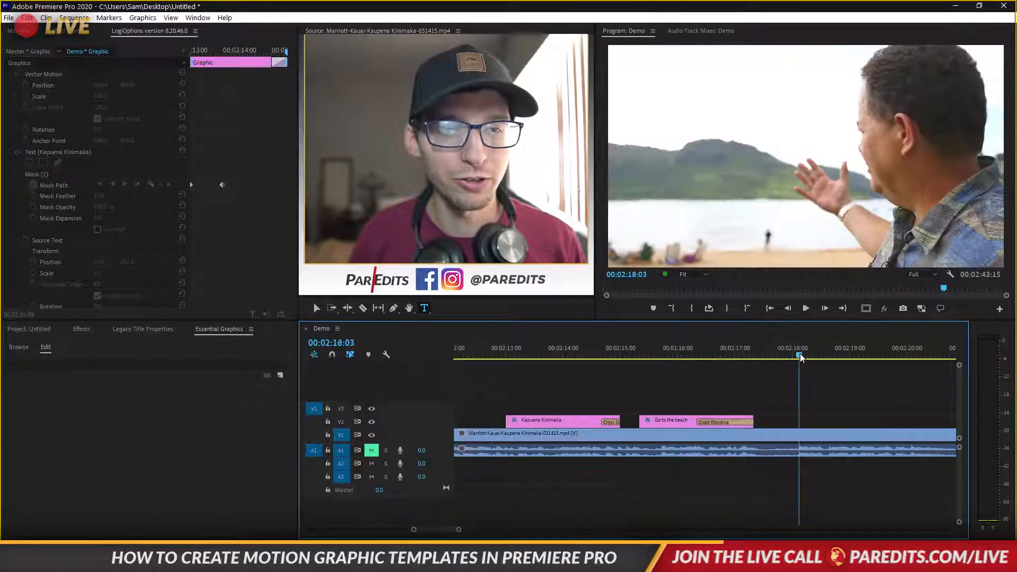
scroll(784, 393, down, 5)
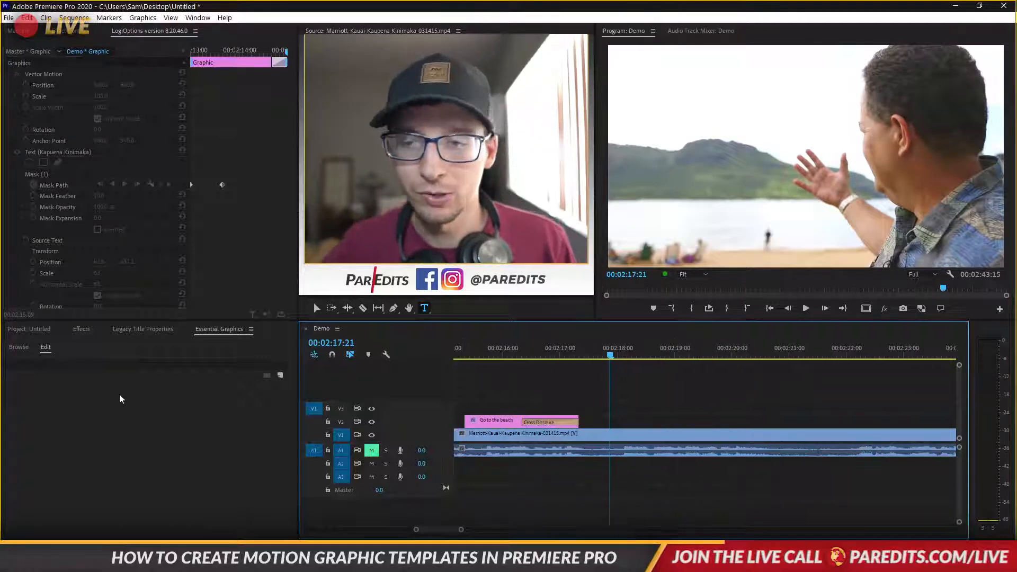
Create a new Color Matte in pure white
click(29, 329)
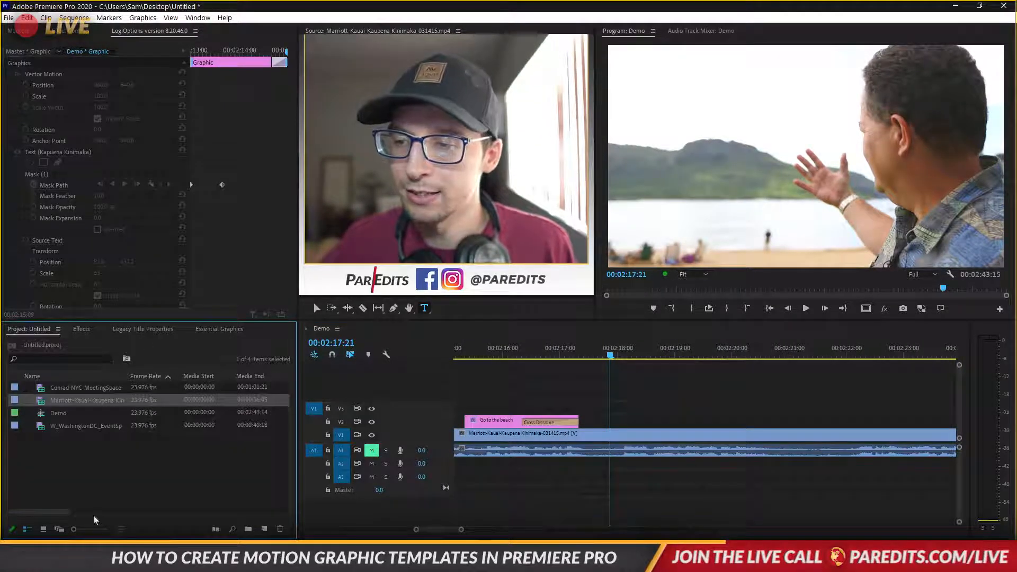
click(266, 530)
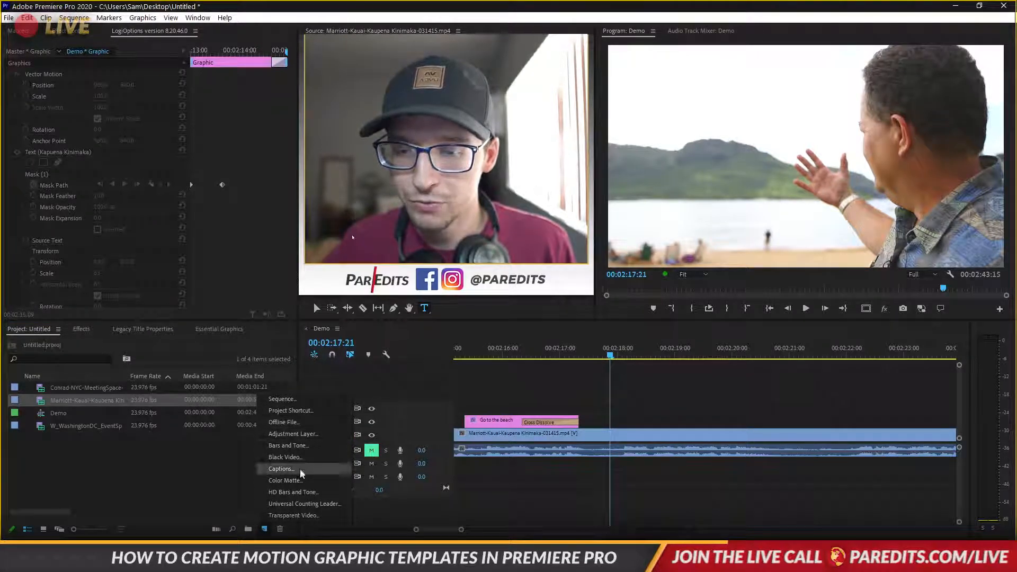
click(298, 484)
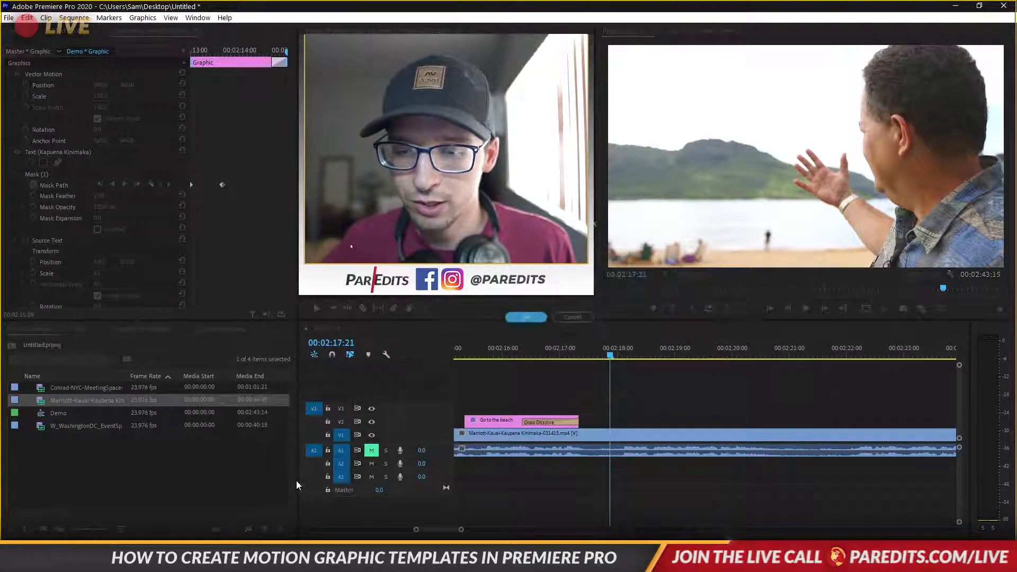
click(526, 316)
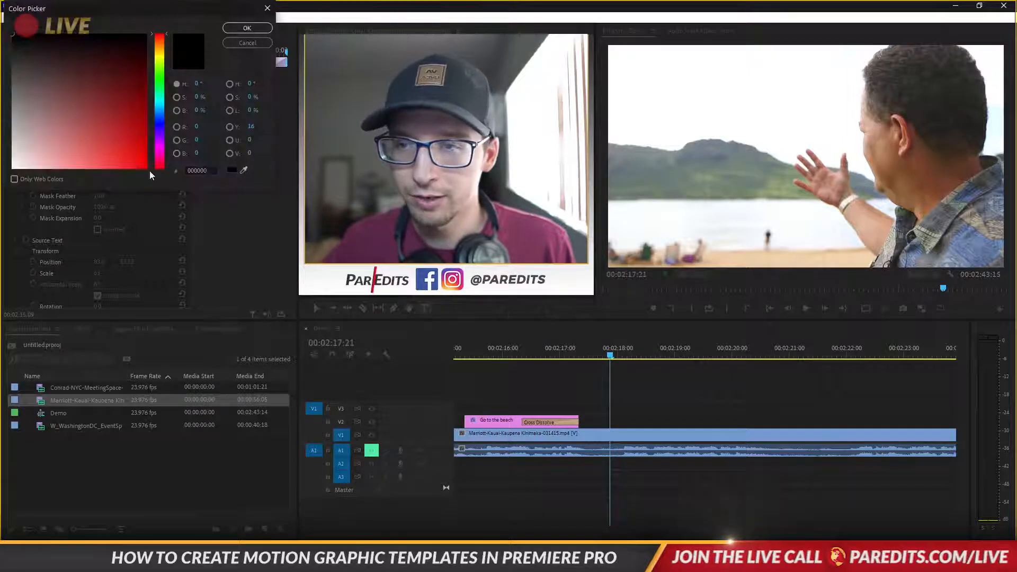
drag(72, 129, 2, 211)
click(245, 29)
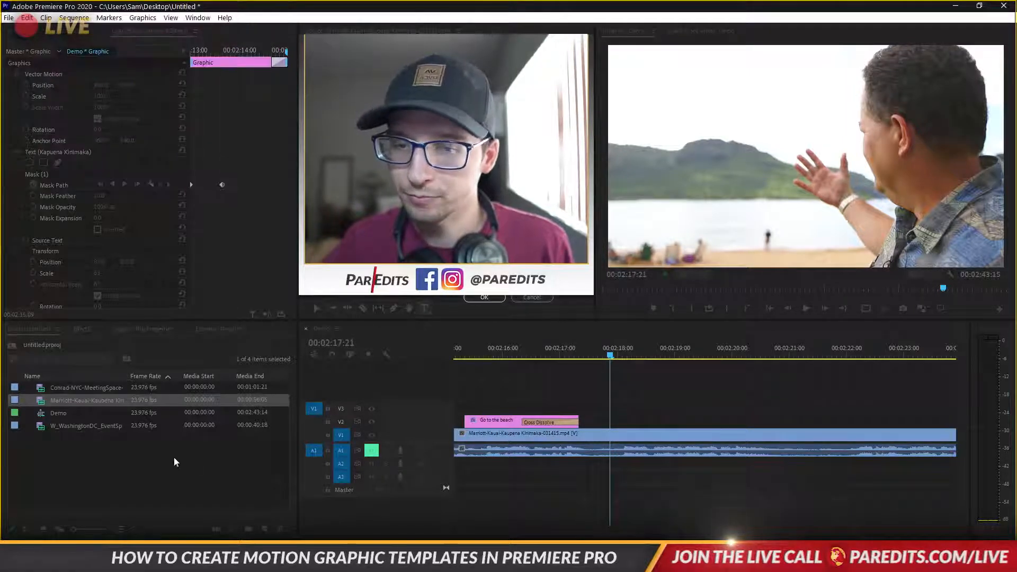
Keep the name Color Matte, place it on track V2, and show Essential Graphics
key(Return)
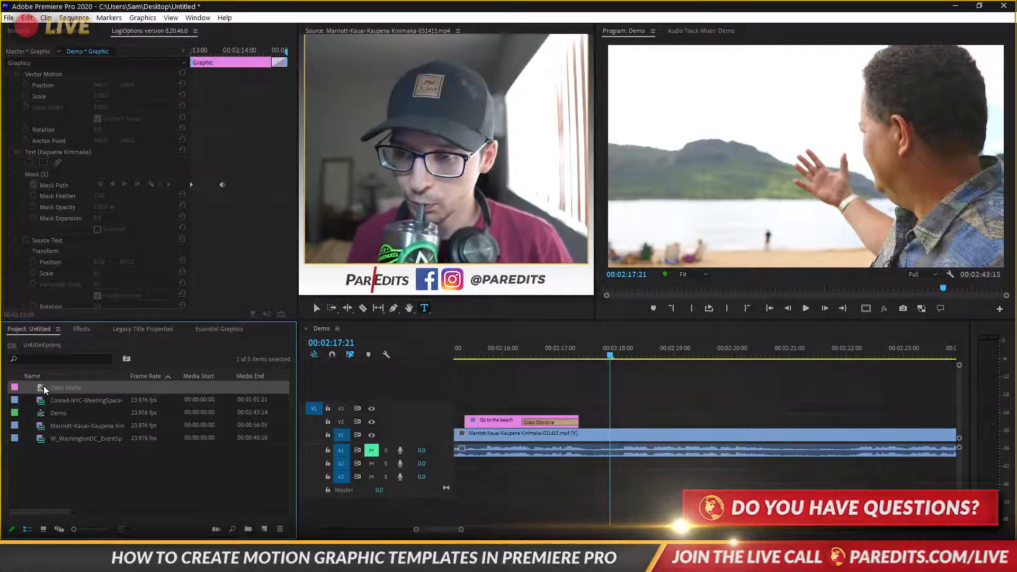
drag(45, 390, 599, 428)
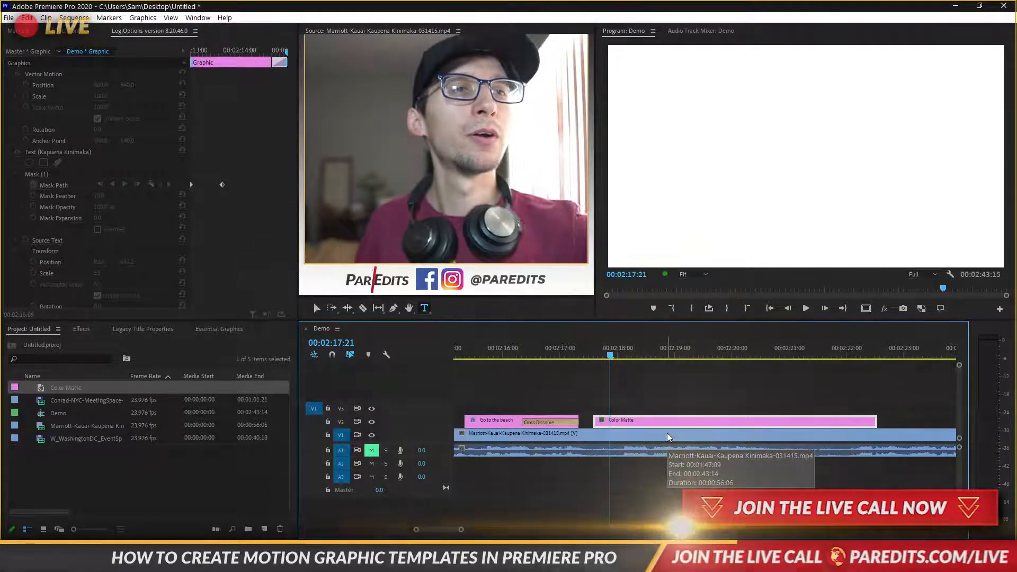
click(219, 329)
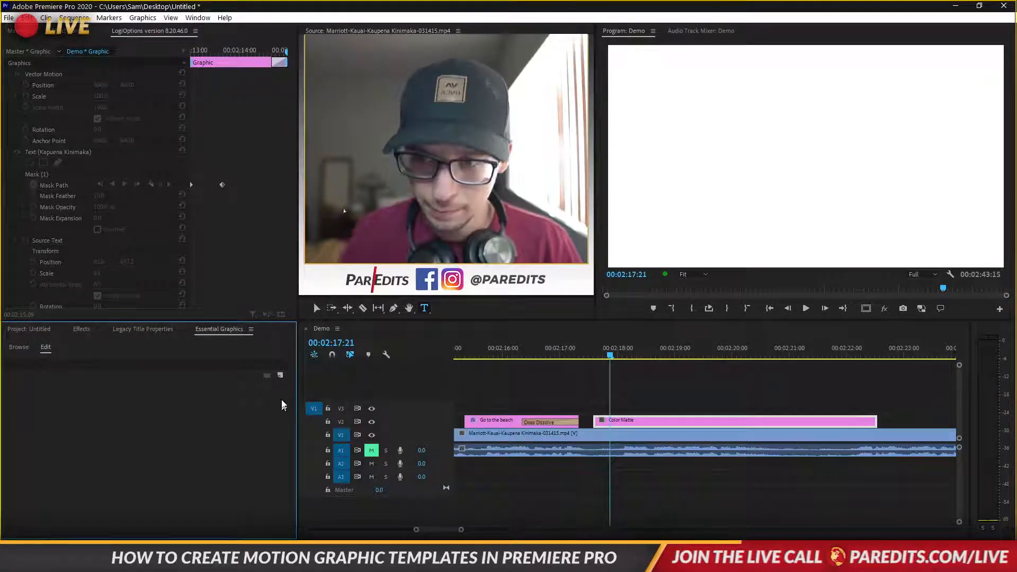
Delete the white Color Matte clip from track V2
click(281, 376)
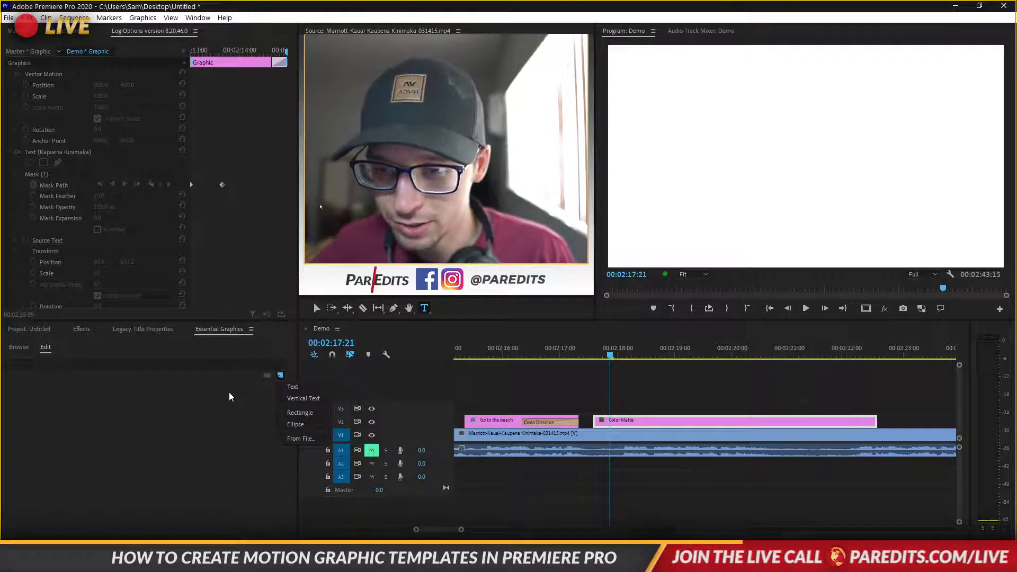
click(281, 414)
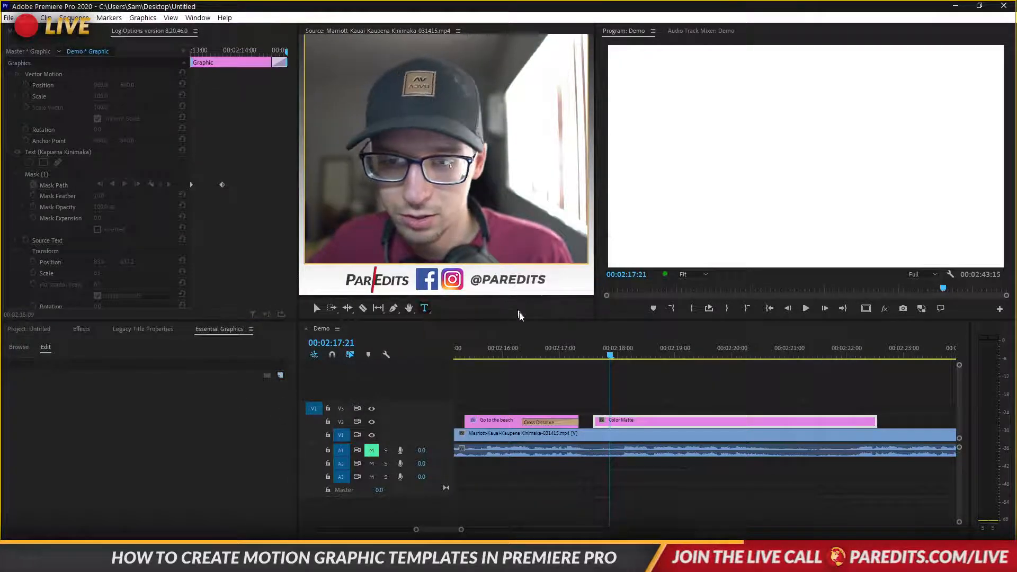
click(632, 423)
key(Delete)
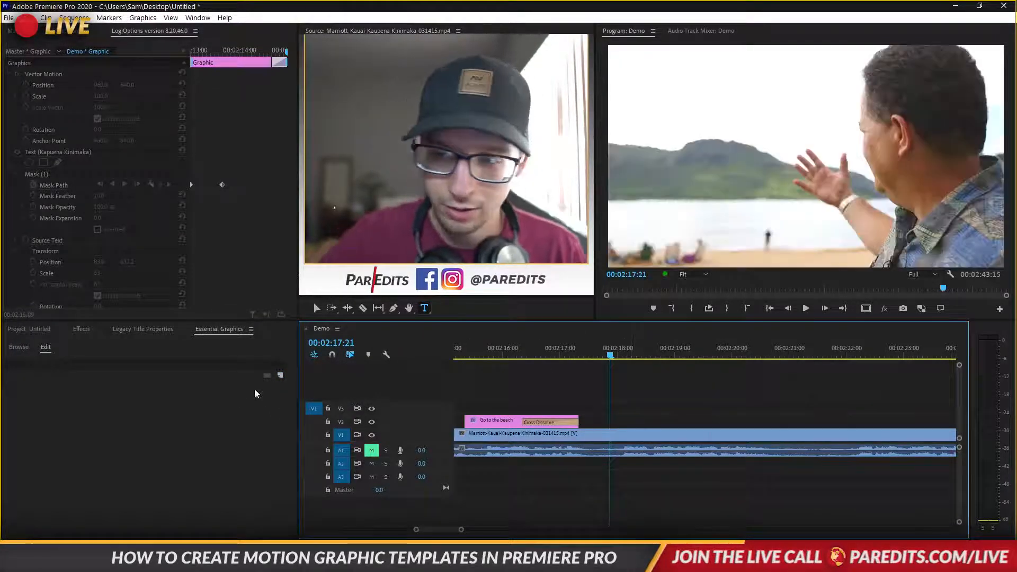
Add a new Ellipse layer, creating a Graphic clip with Shape 01
click(239, 331)
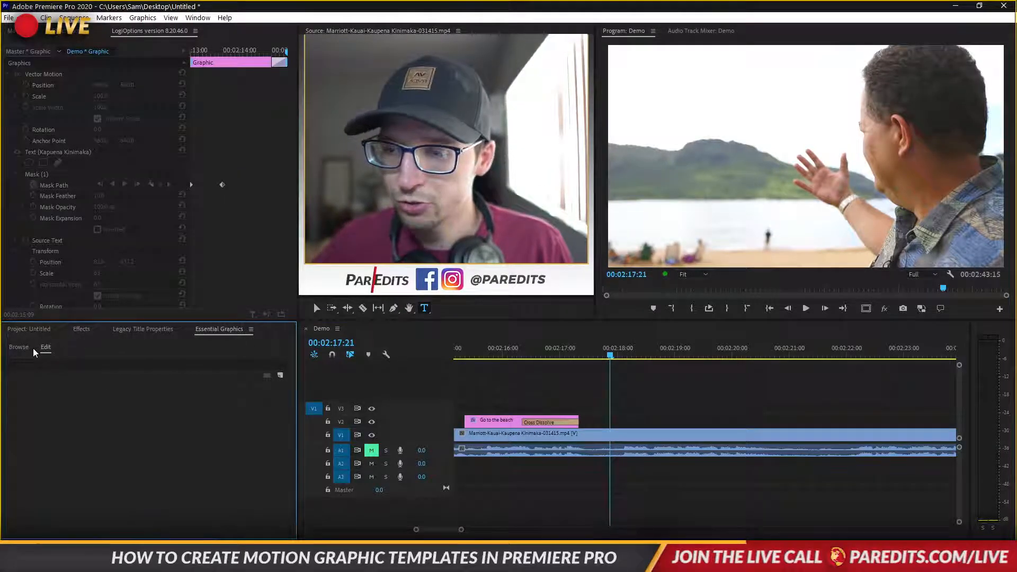
click(16, 347)
click(44, 347)
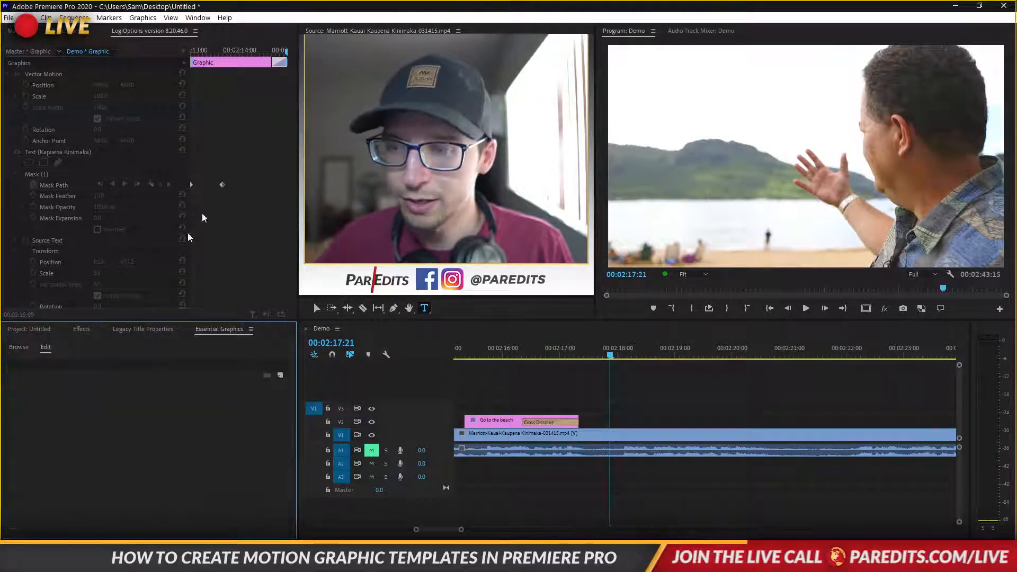
click(278, 377)
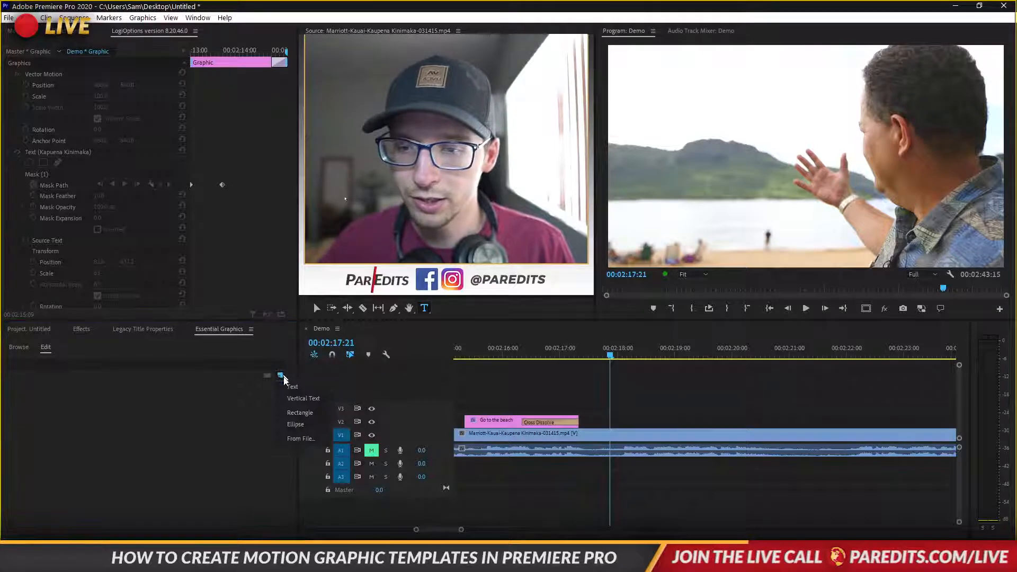
click(295, 424)
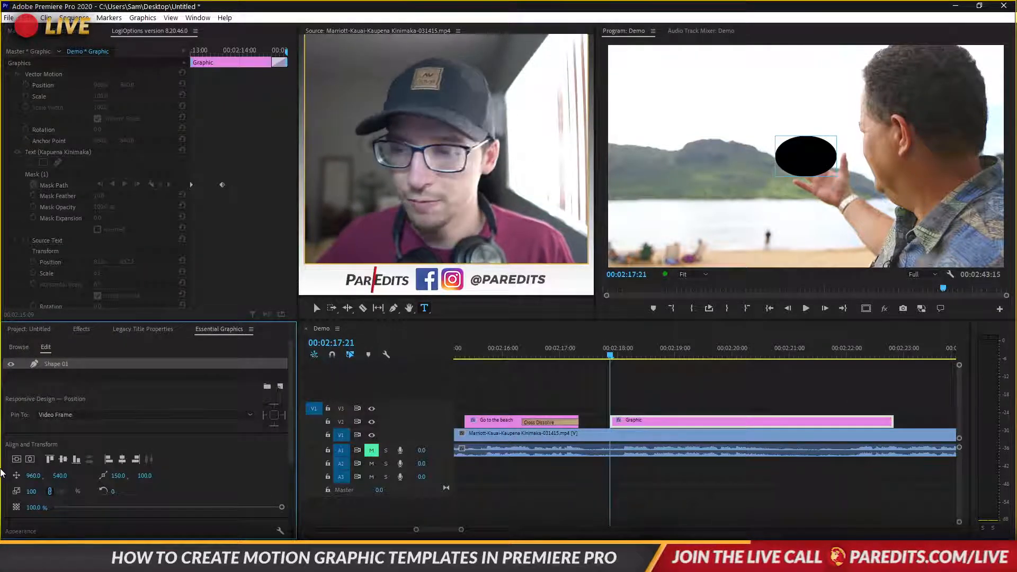
Expand Shape 01's properties and scale the ellipse up to 845
double_click(51, 364)
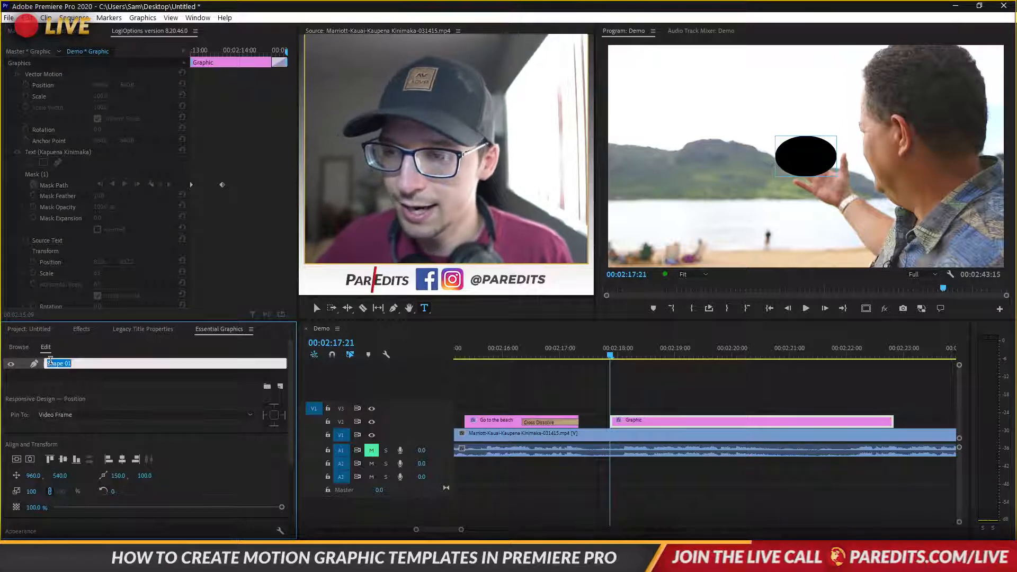
click(147, 385)
click(100, 365)
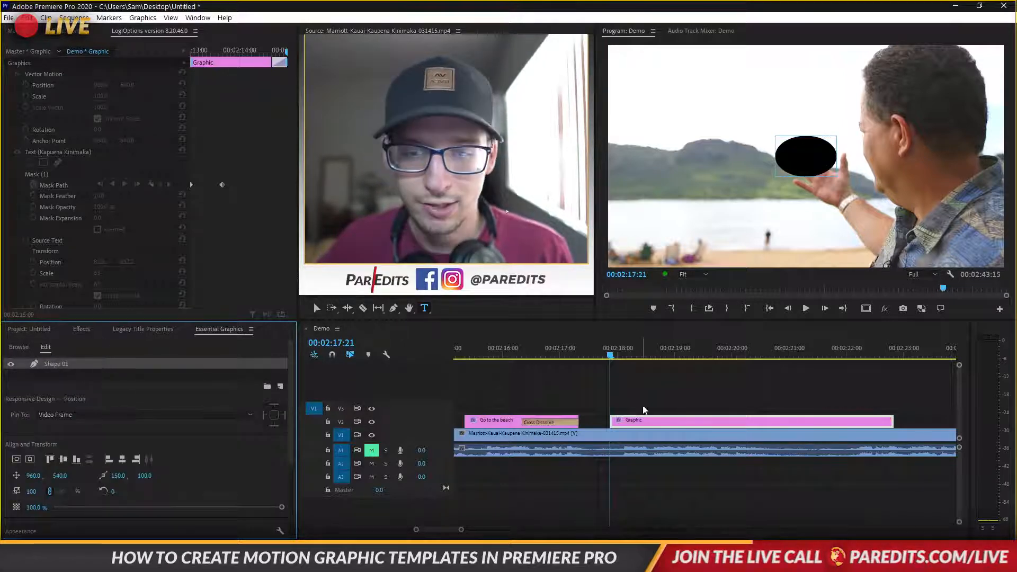
click(195, 32)
click(234, 88)
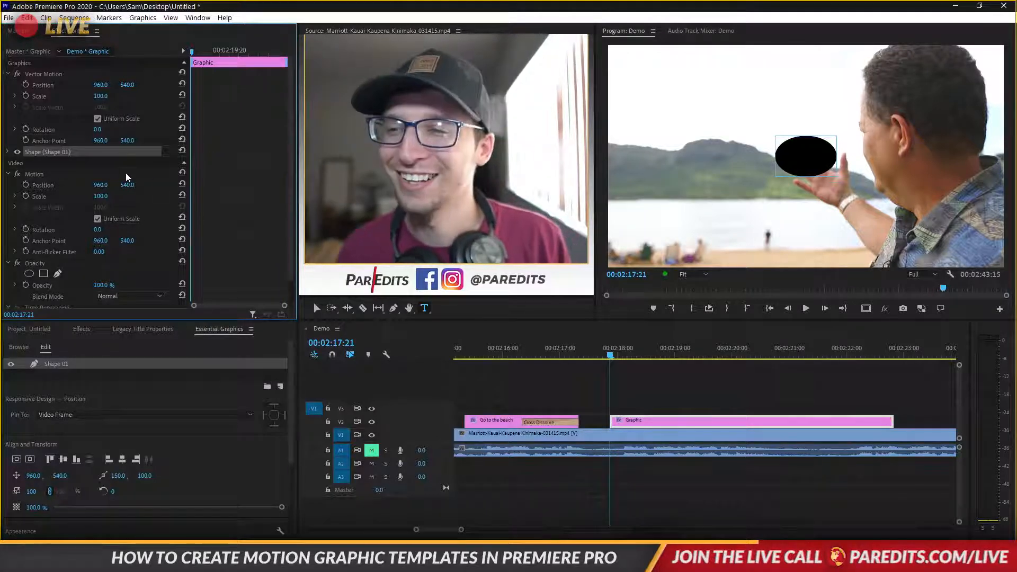
click(8, 153)
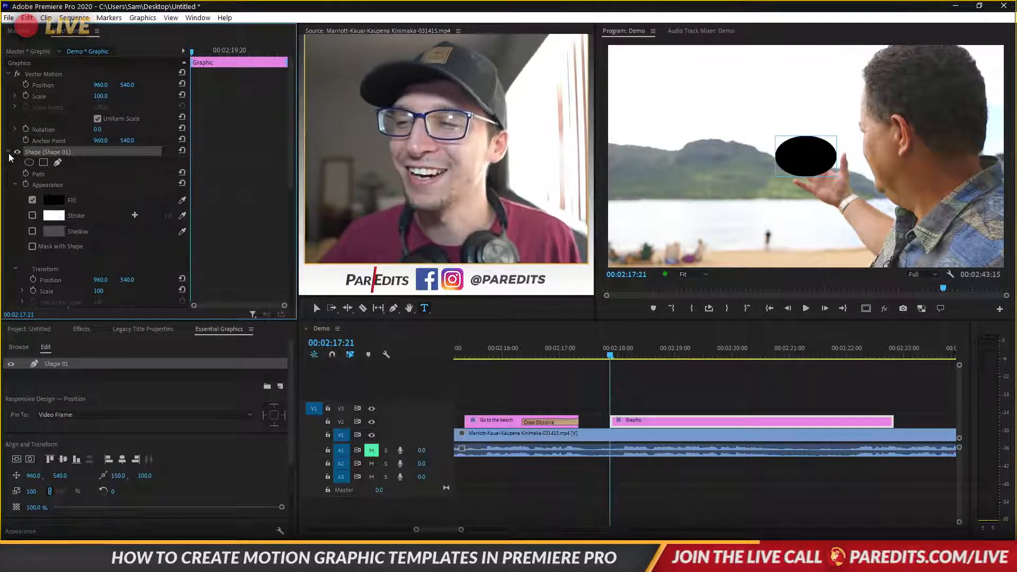
scroll(86, 225, down, 3)
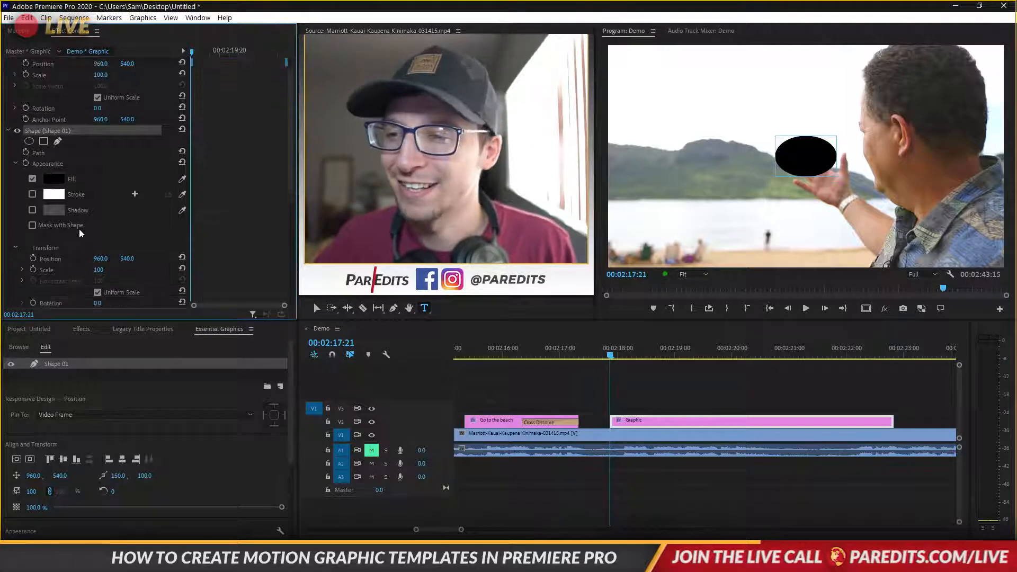
drag(98, 249, 165, 249)
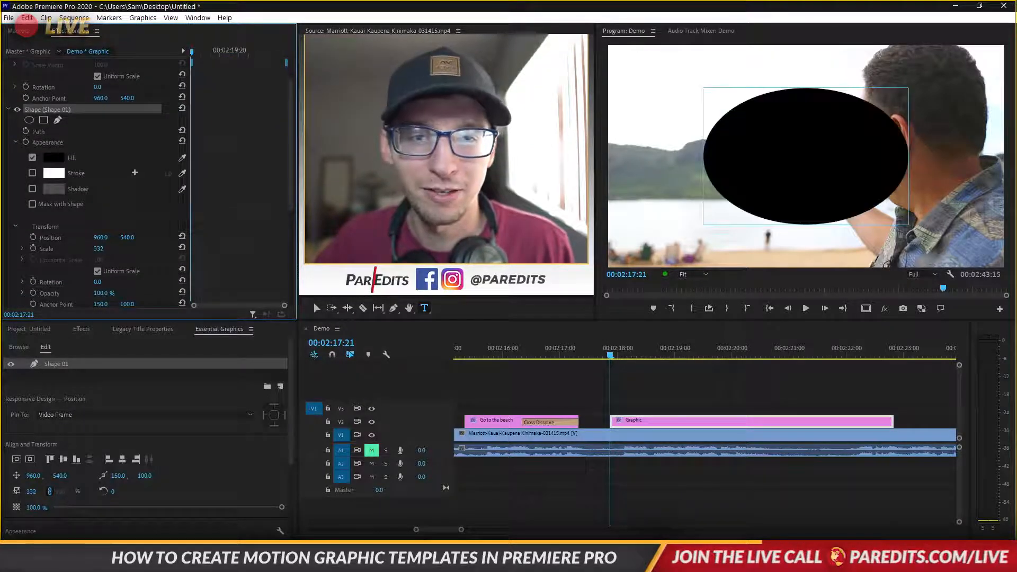
drag(98, 249, 291, 248)
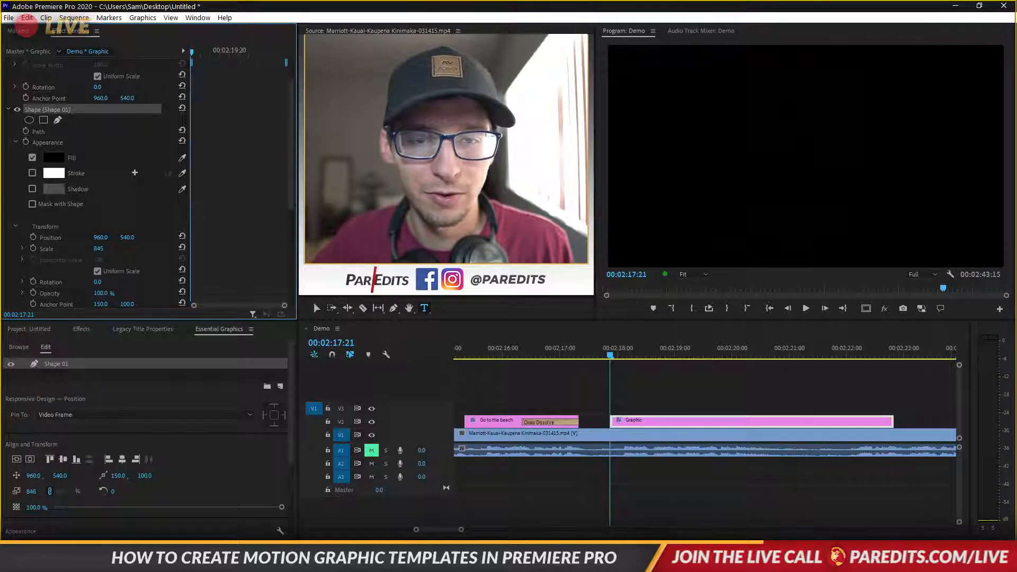
Give the Shape 01 ellipse a white fill
click(53, 158)
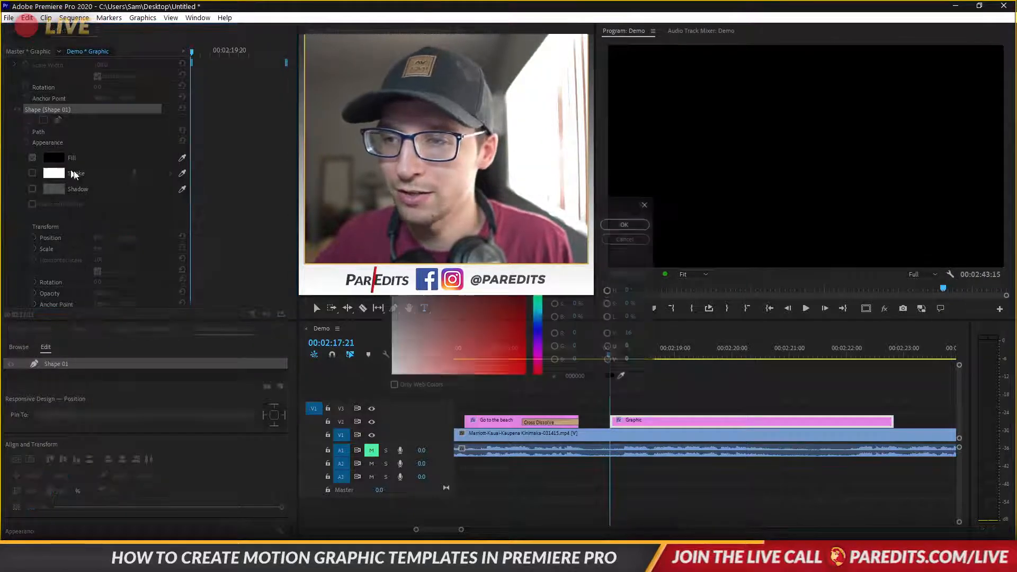
click(645, 224)
click(682, 423)
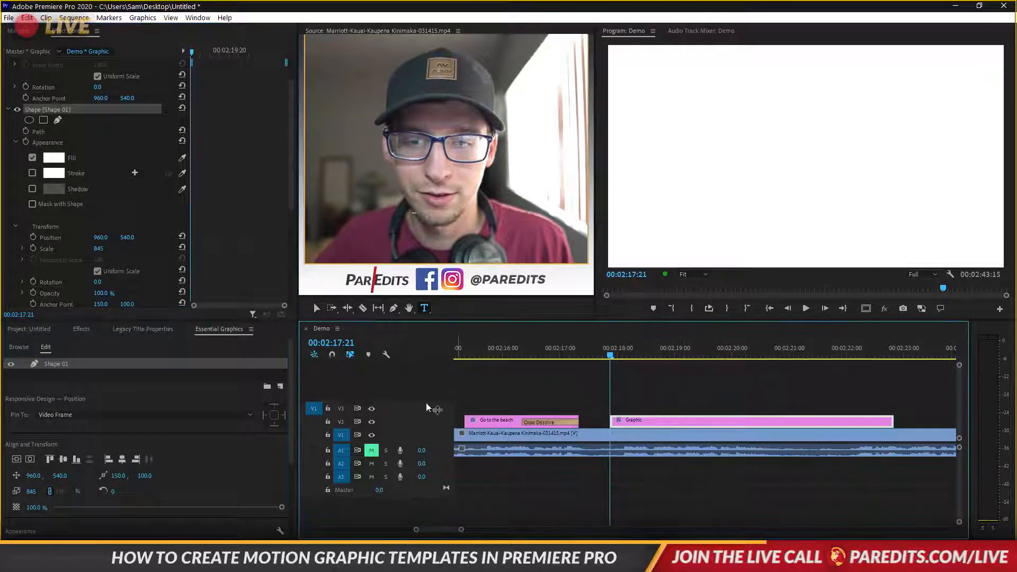
Replace the ellipse with a rectangle layer, Shape 02, stretched to cover the whole frame
click(280, 388)
click(294, 421)
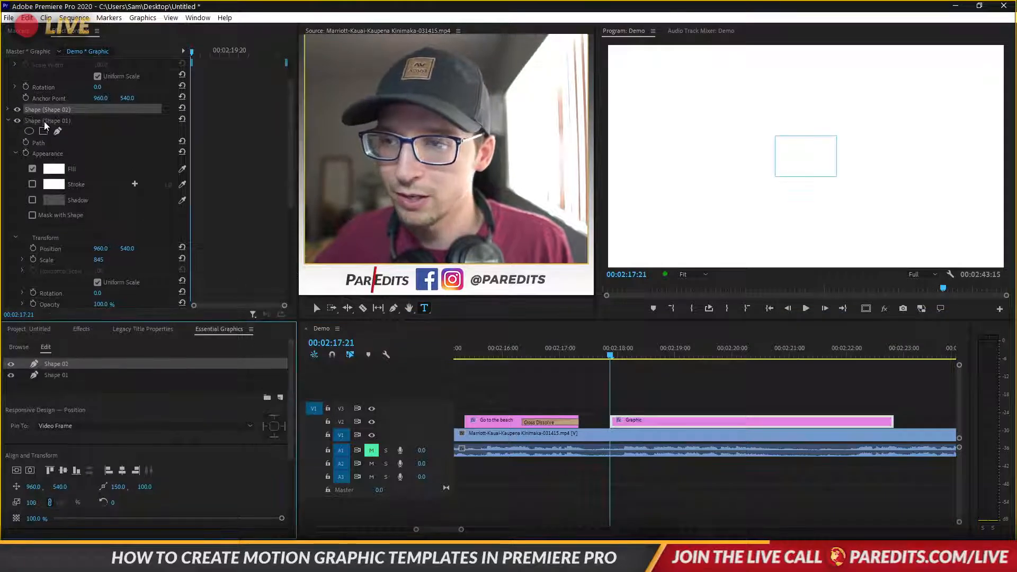
click(43, 121)
key(Delete)
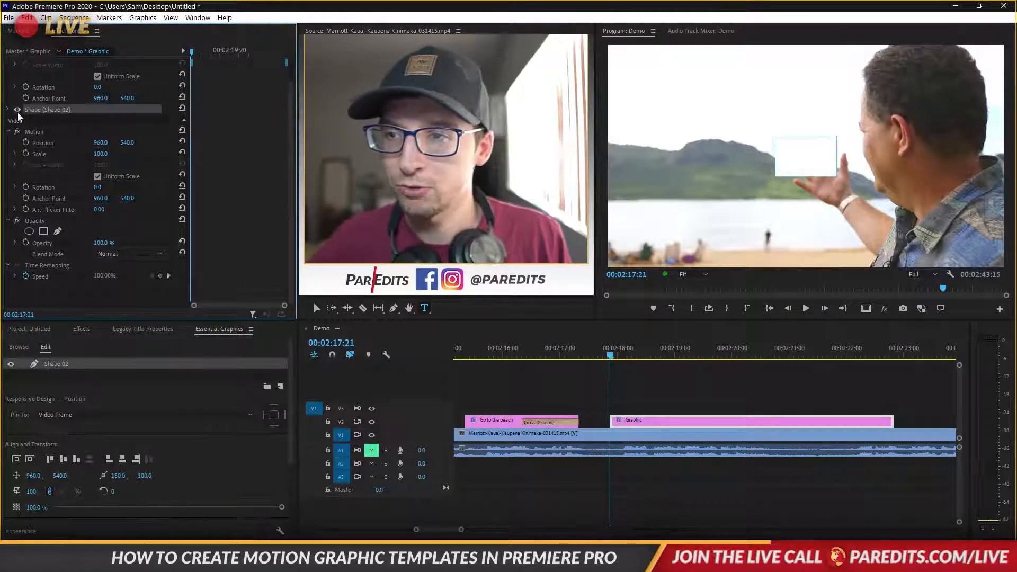
click(7, 109)
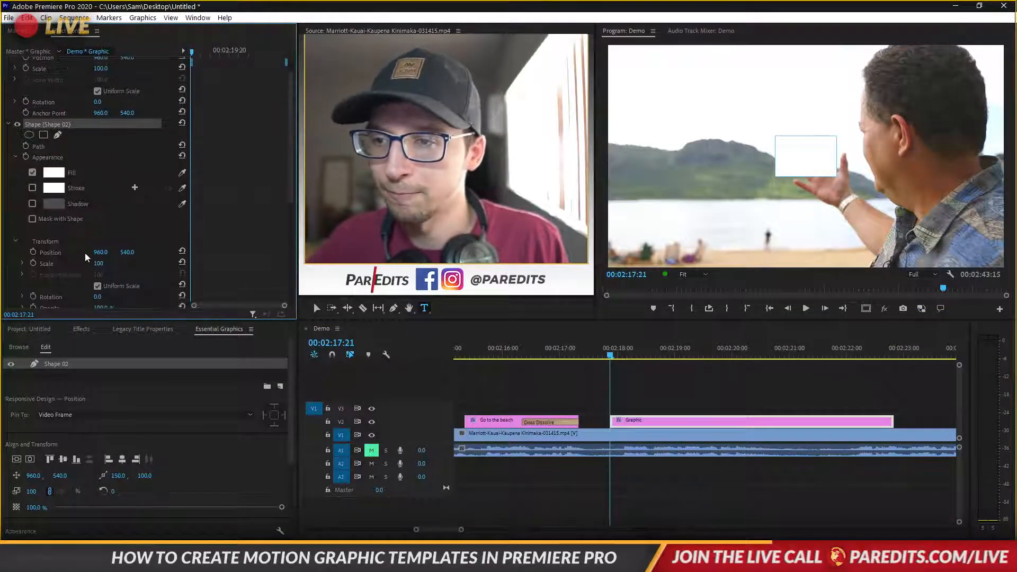
drag(99, 264, 292, 263)
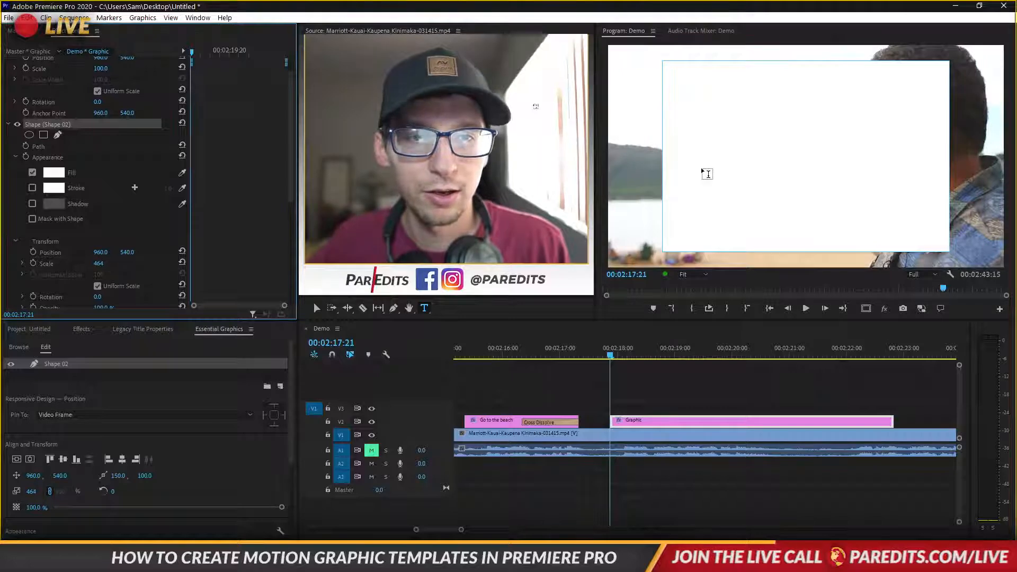
click(39, 144)
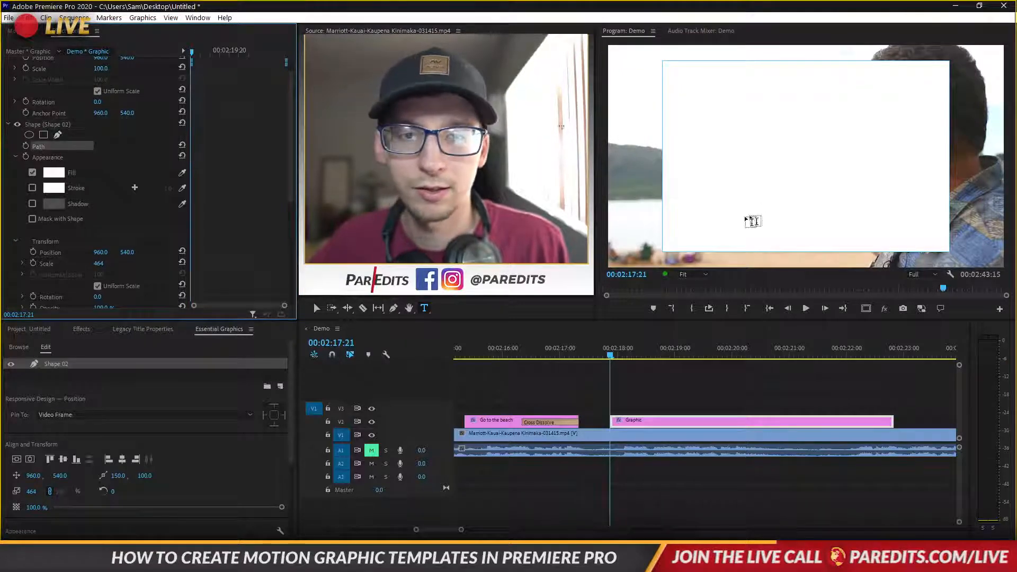
key(v)
drag(663, 251, 607, 270)
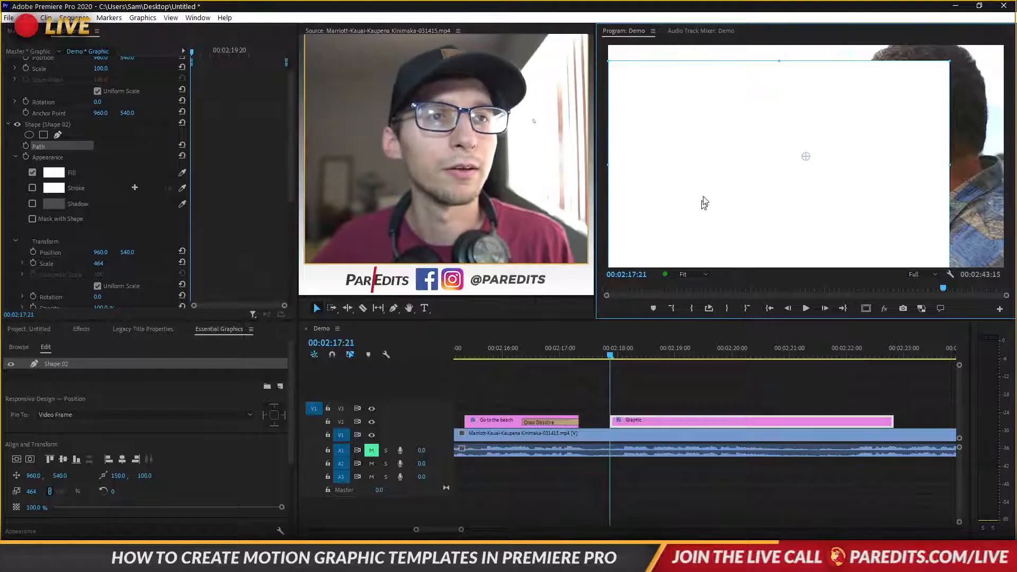
drag(950, 61, 1006, 46)
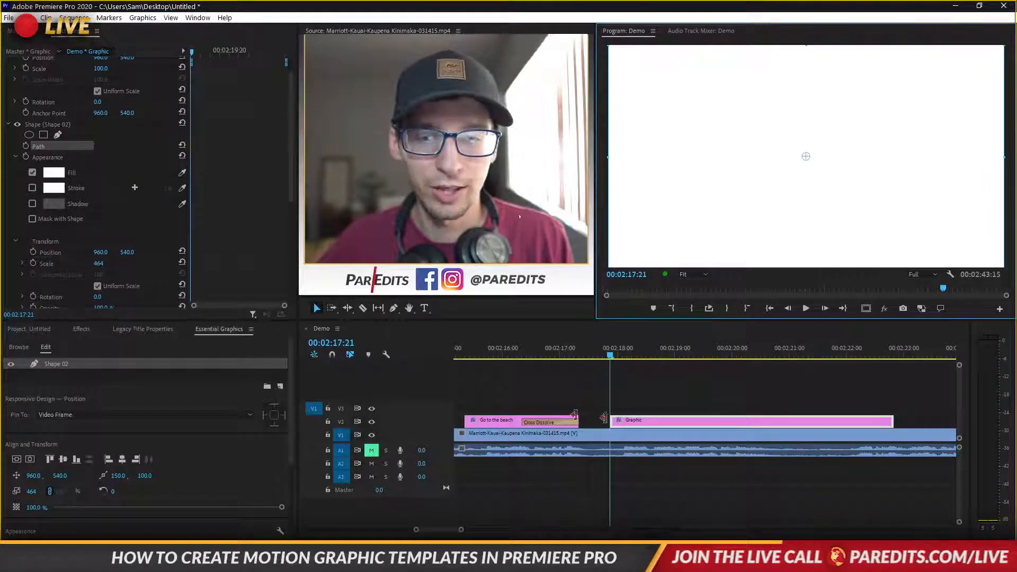
Apply a Lumetri Color effect with the Cinespace 100 look to the Graphic clip
click(80, 329)
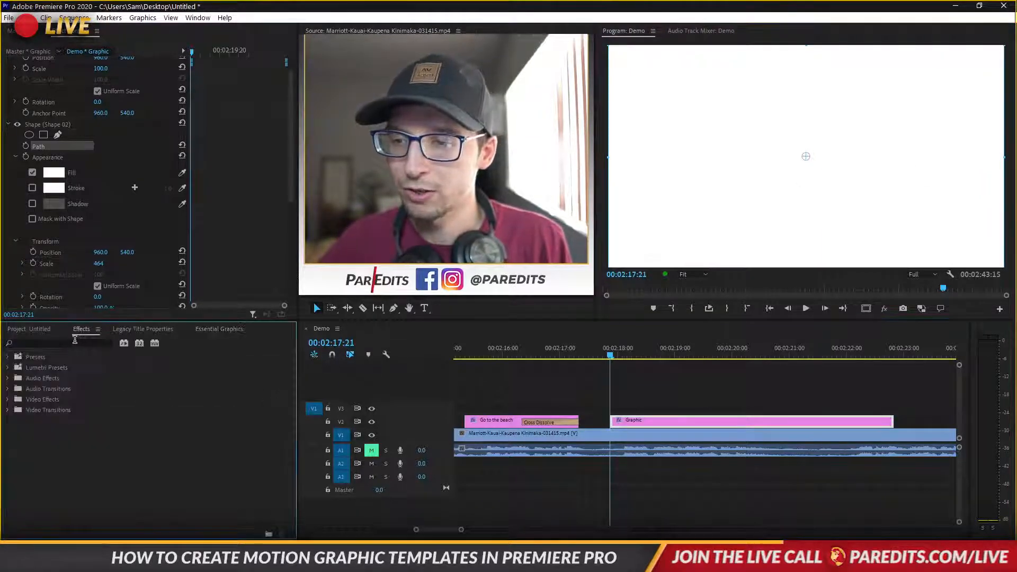
click(75, 342)
text(lu)
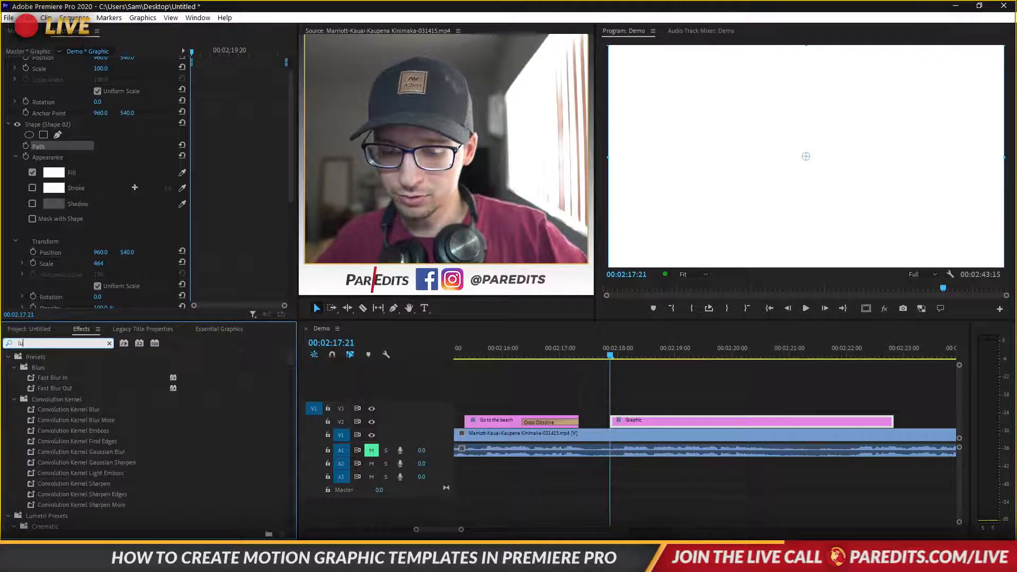
text(metri)
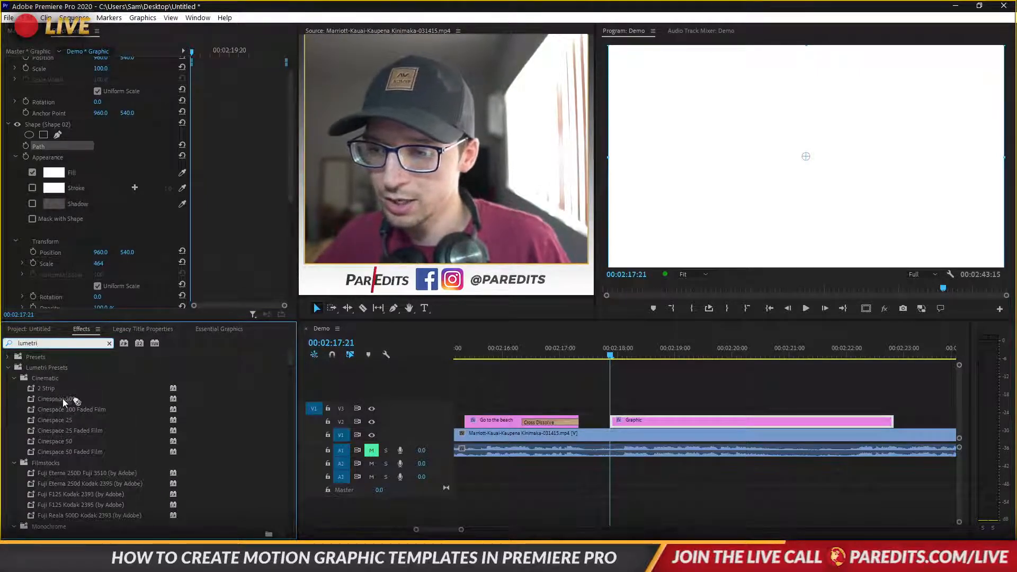
drag(63, 403, 655, 421)
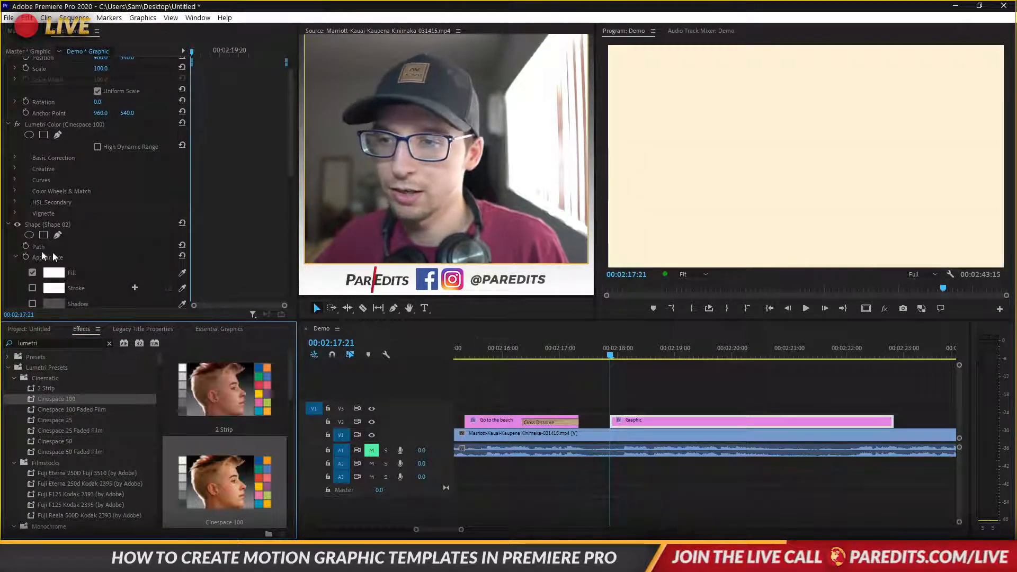
Remove the Cinespace 100 look and set Vignette Amount to -2.4 to darken the edges
click(183, 122)
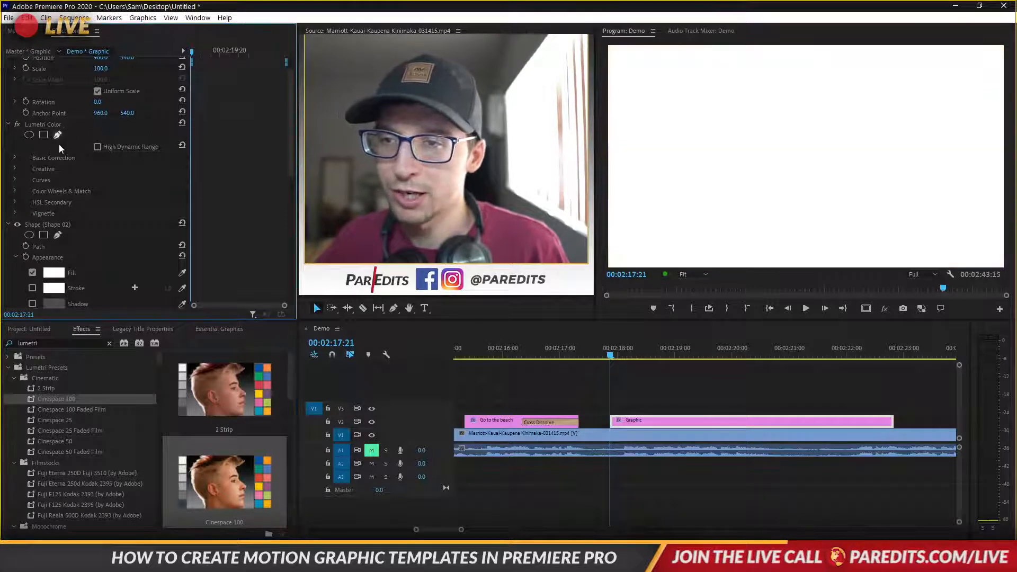
click(14, 213)
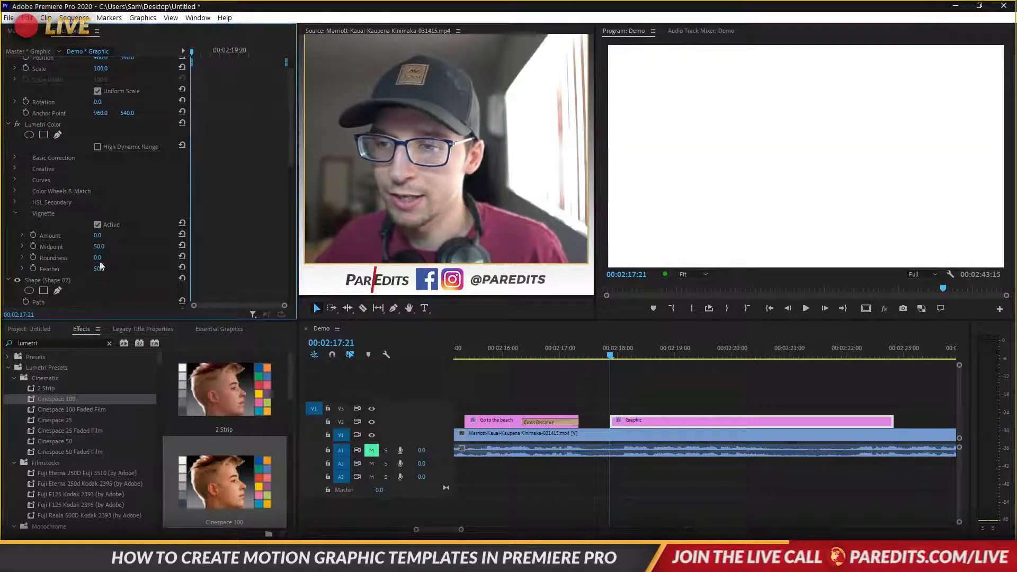
drag(98, 235, 84, 235)
click(687, 396)
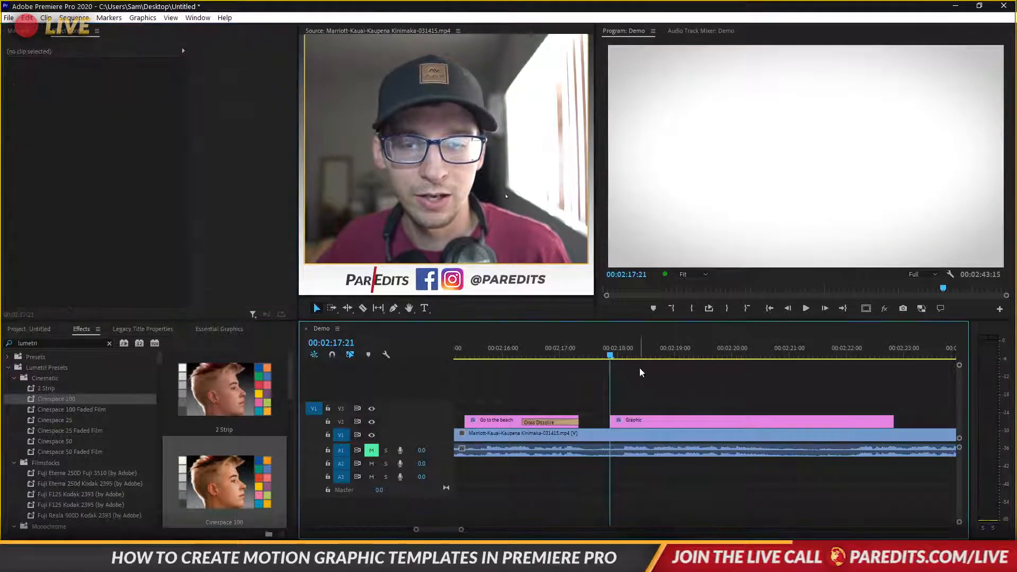
click(647, 425)
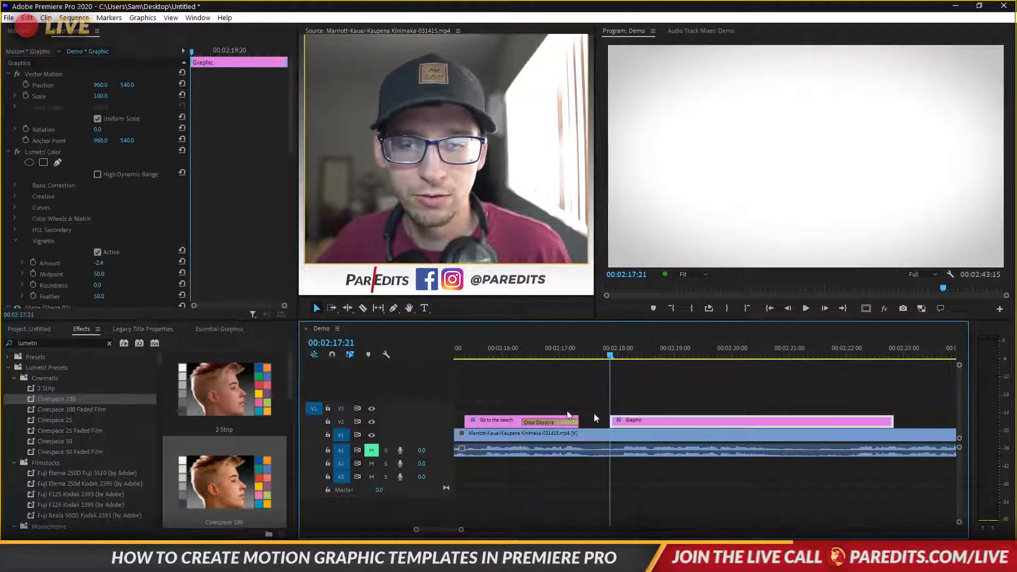
Add a text layer reading CHECK OUT THIS BEACH
click(218, 330)
click(281, 397)
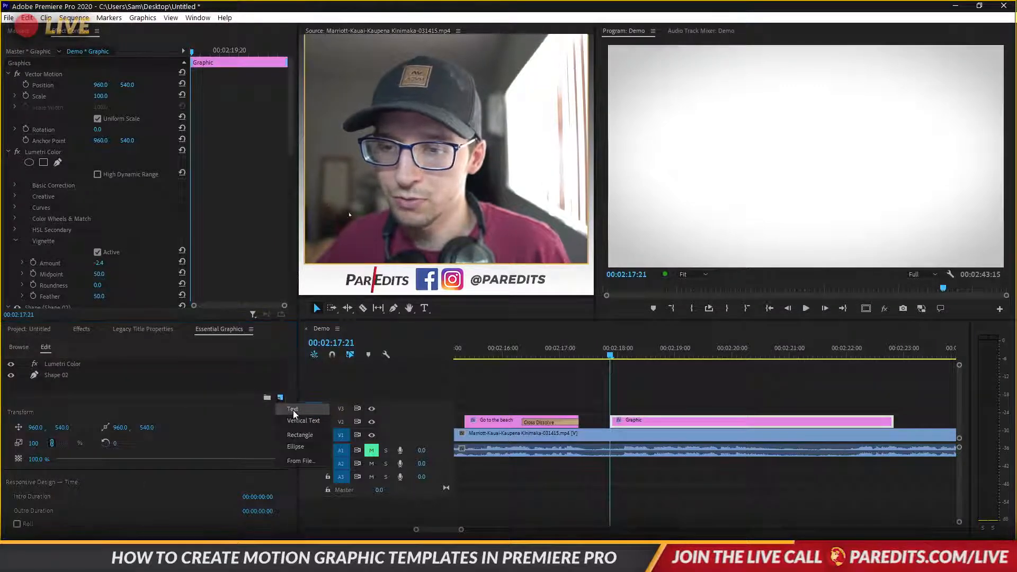
click(294, 410)
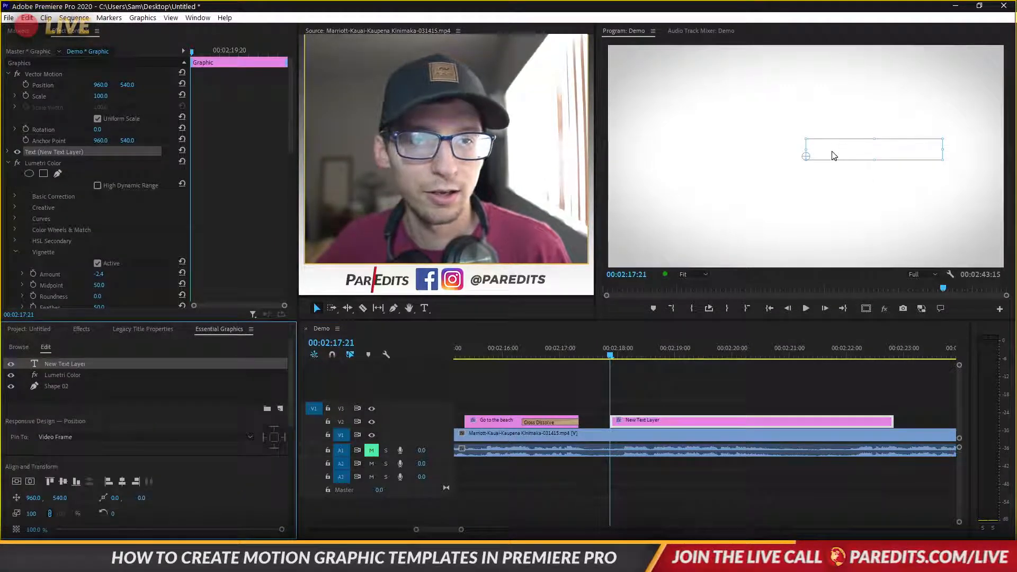
double_click(837, 151)
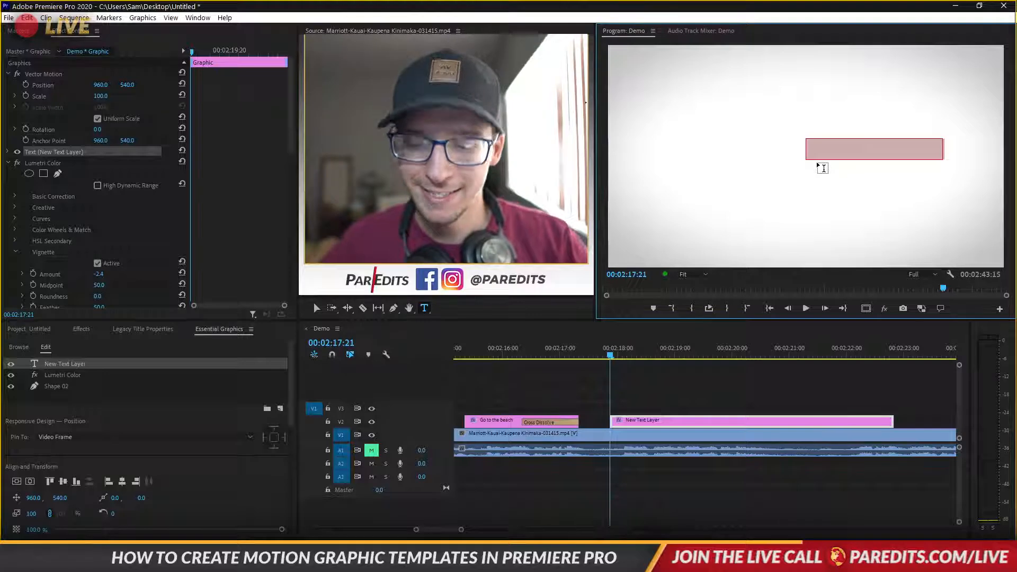
text(Check)
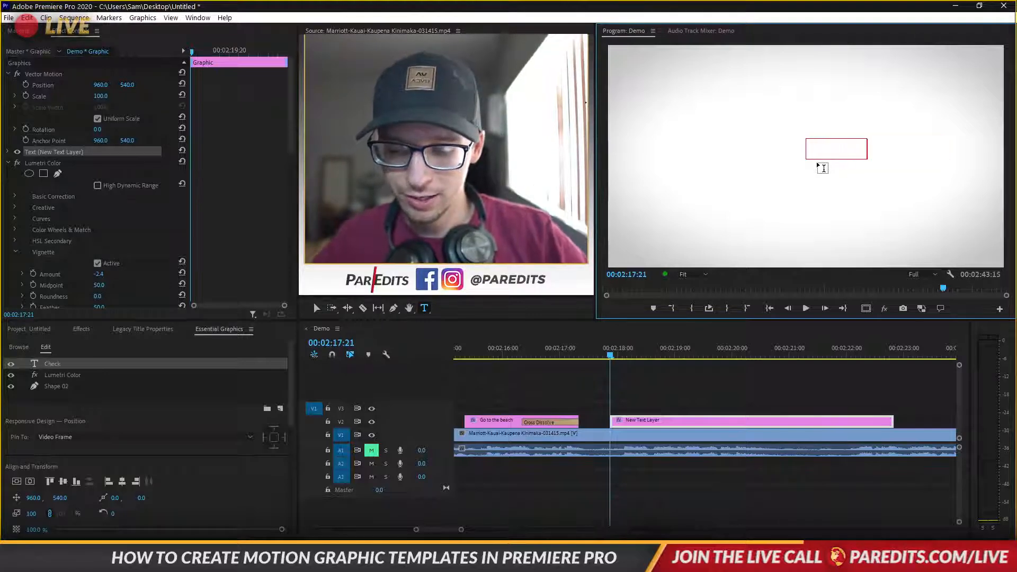
text( out this beach)
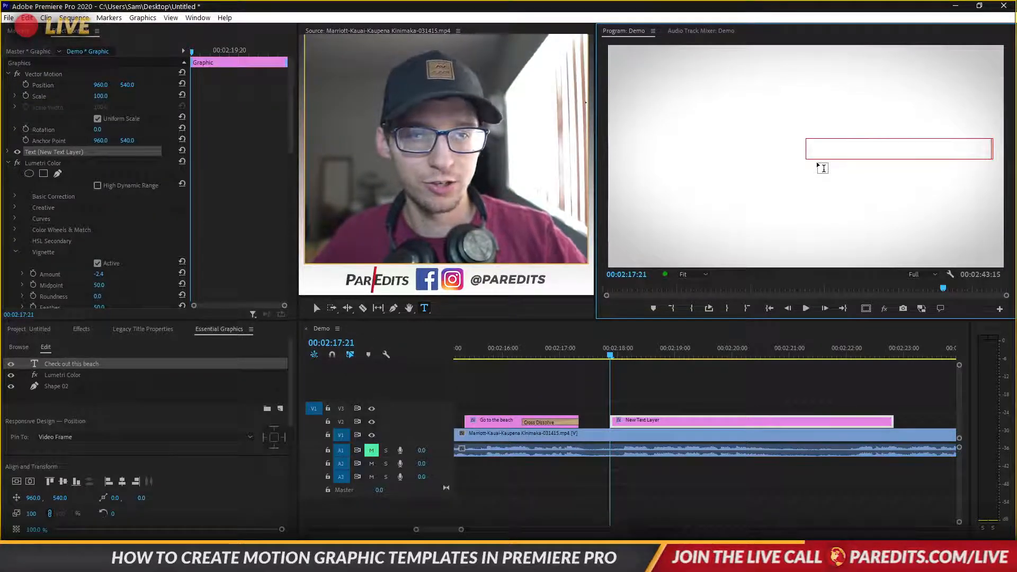
key(ctrl+a)
key(Caps_Lock)
text(C)
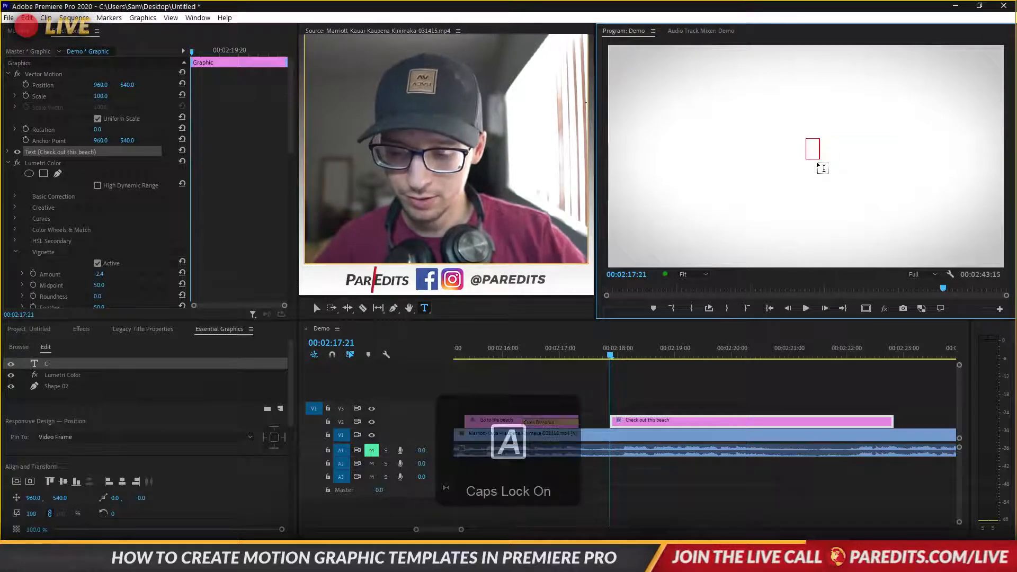
text(HECK OUT THIS BEACH)
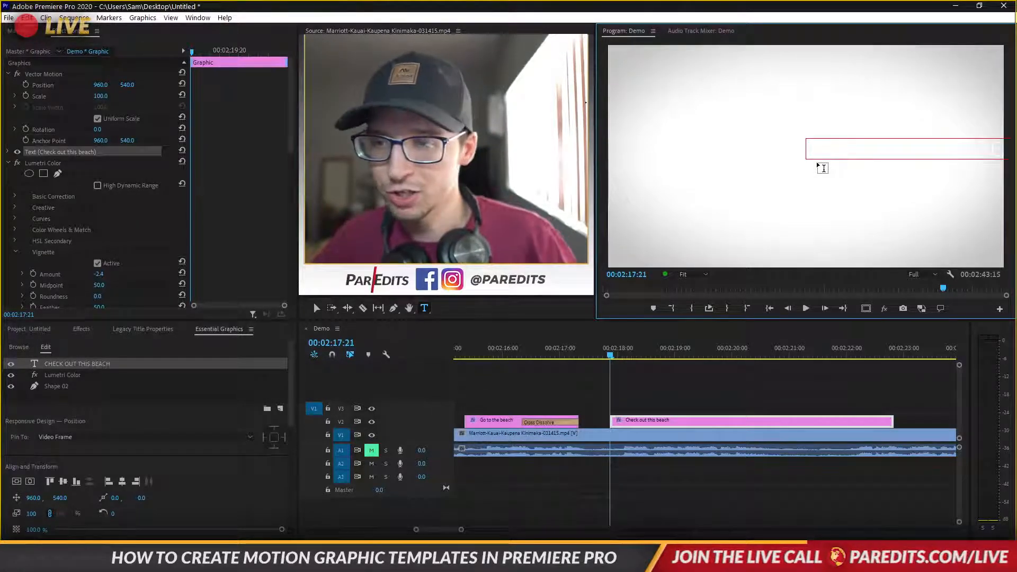
Style the title in Lato Black Italic with a dark fill
click(8, 152)
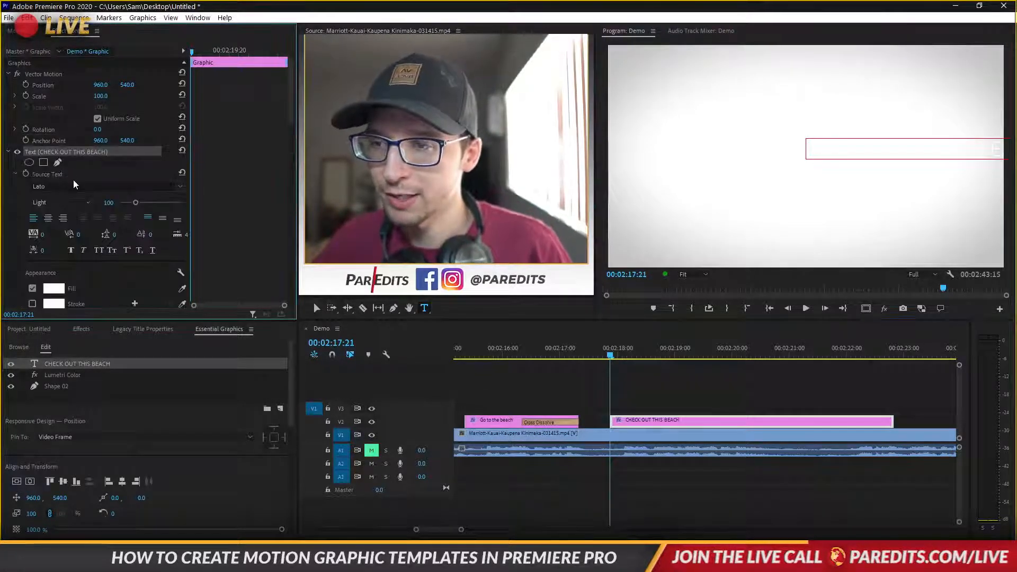
click(75, 185)
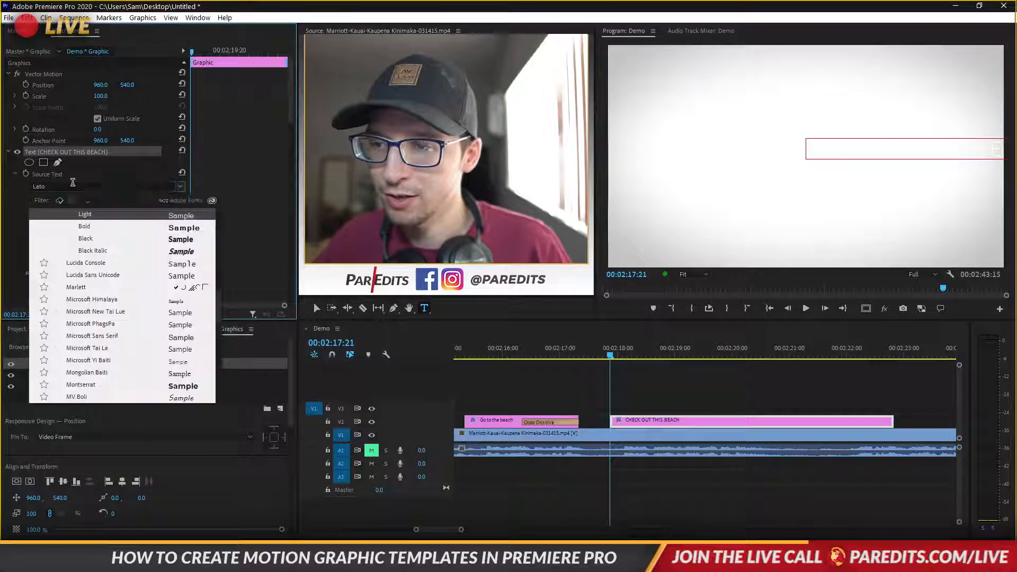
click(91, 250)
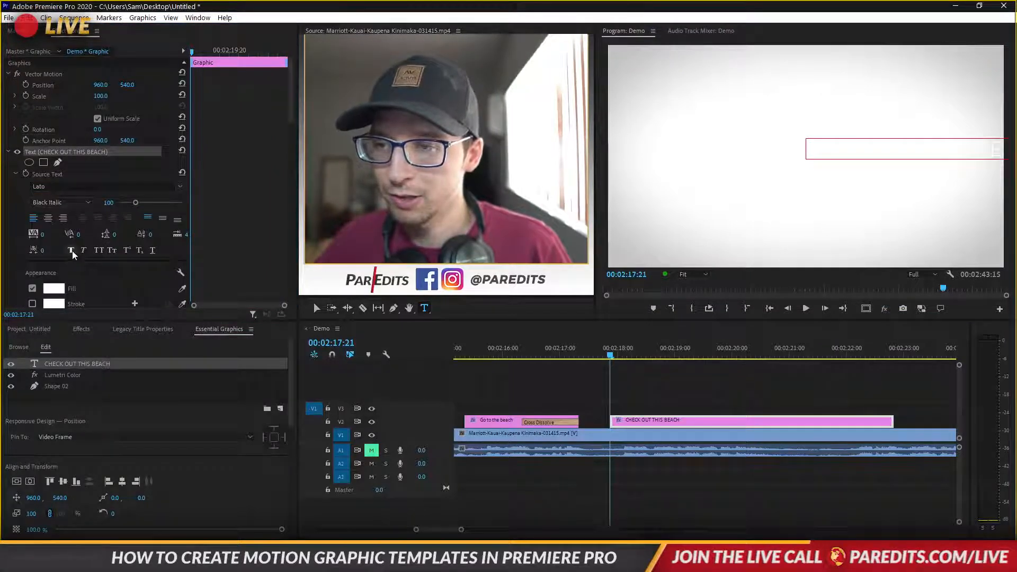
click(54, 289)
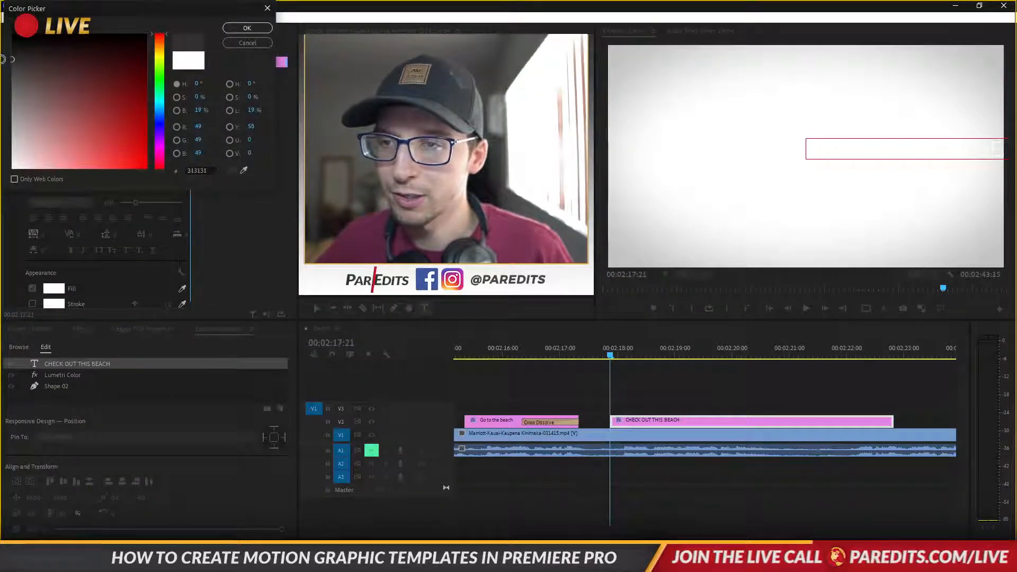
click(247, 28)
click(834, 145)
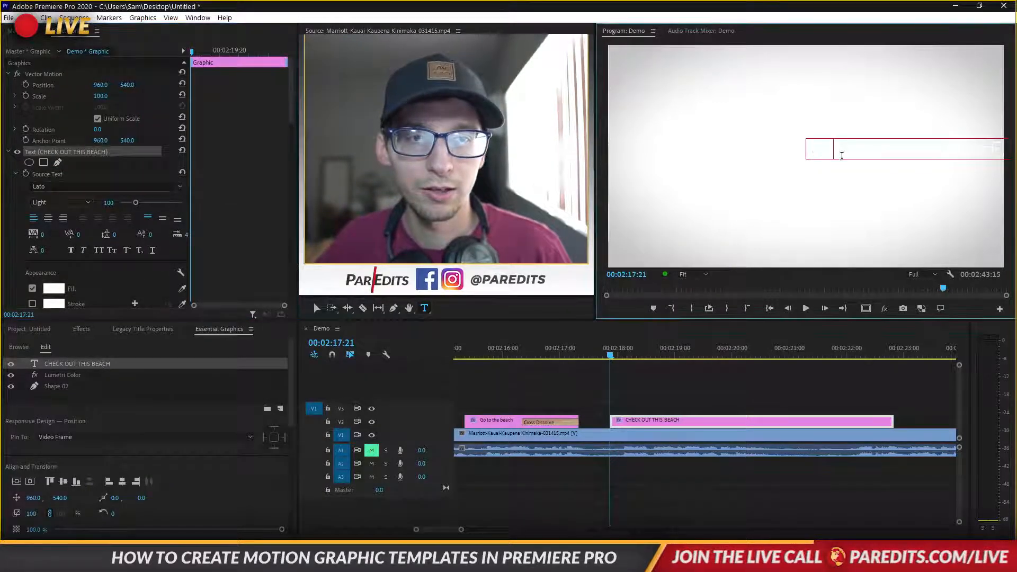
key(ctrl+a)
click(56, 288)
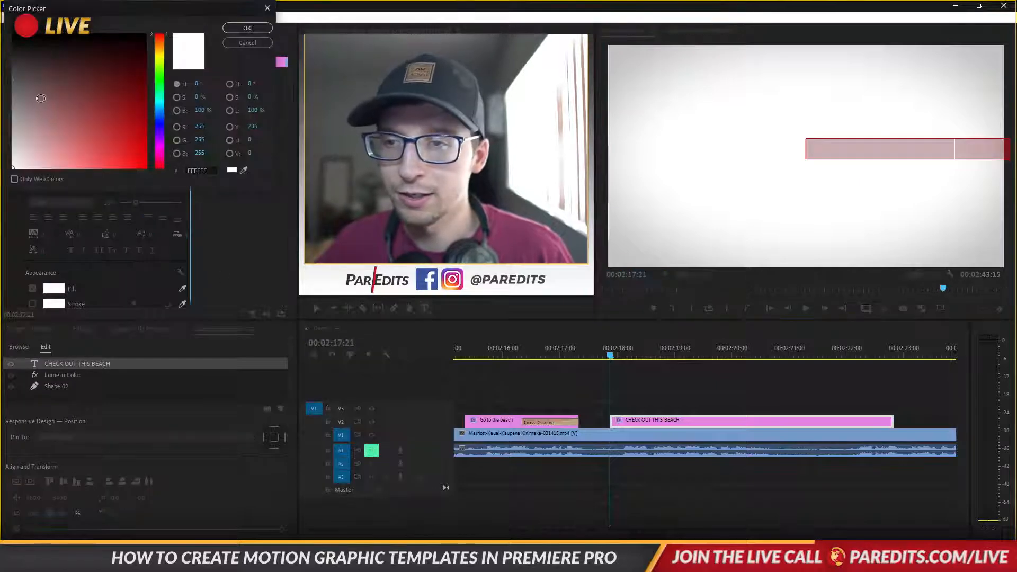
click(247, 27)
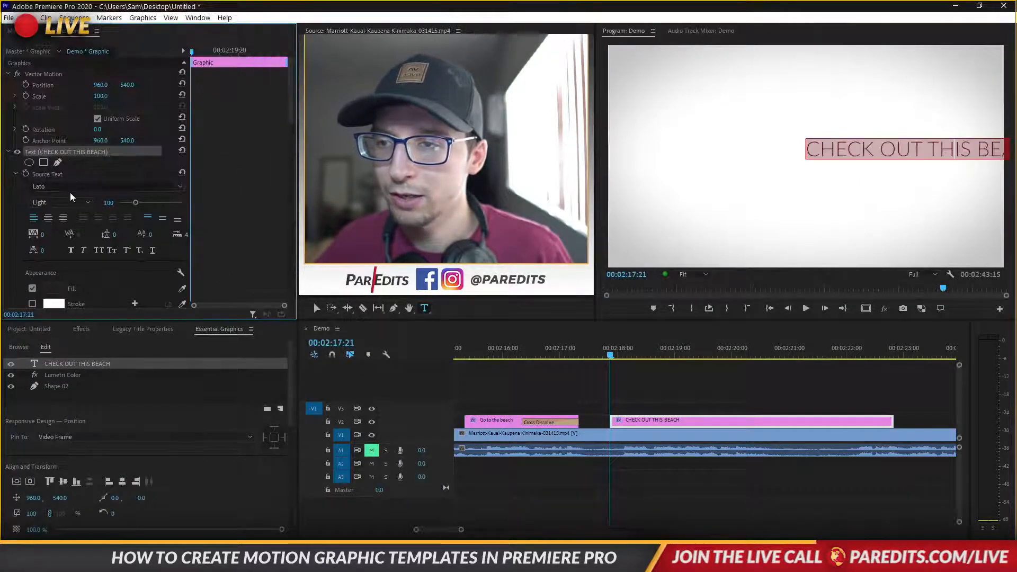
click(60, 202)
click(74, 270)
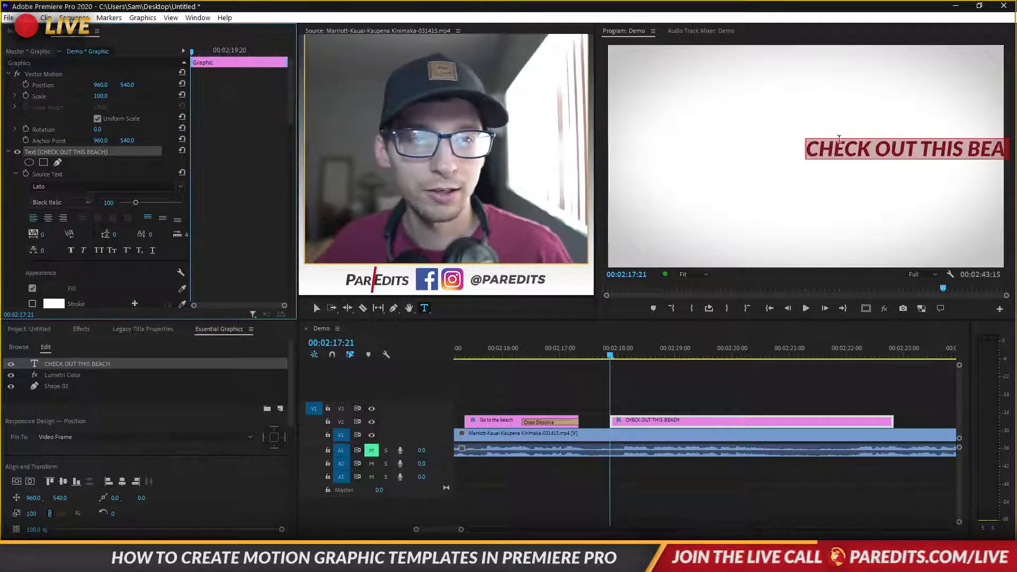
Move the title to the centre of the frame, then add a layer from an image file
click(316, 308)
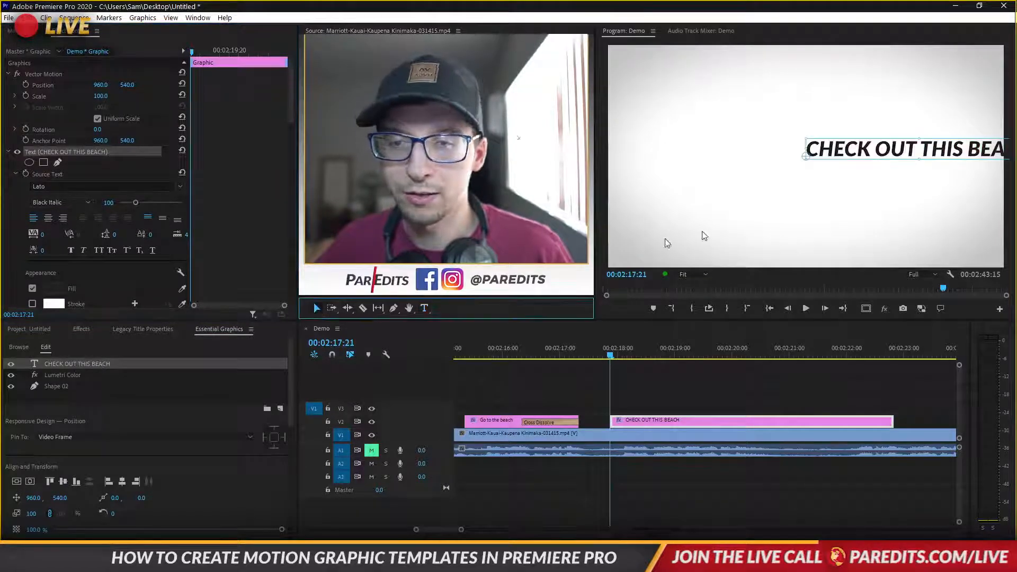
drag(831, 158, 721, 168)
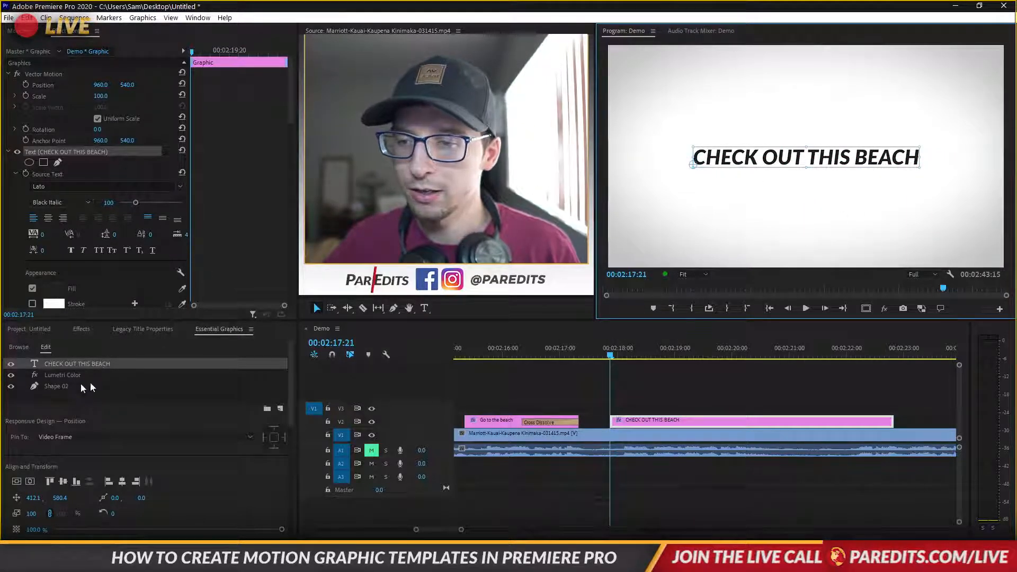
click(280, 409)
click(300, 473)
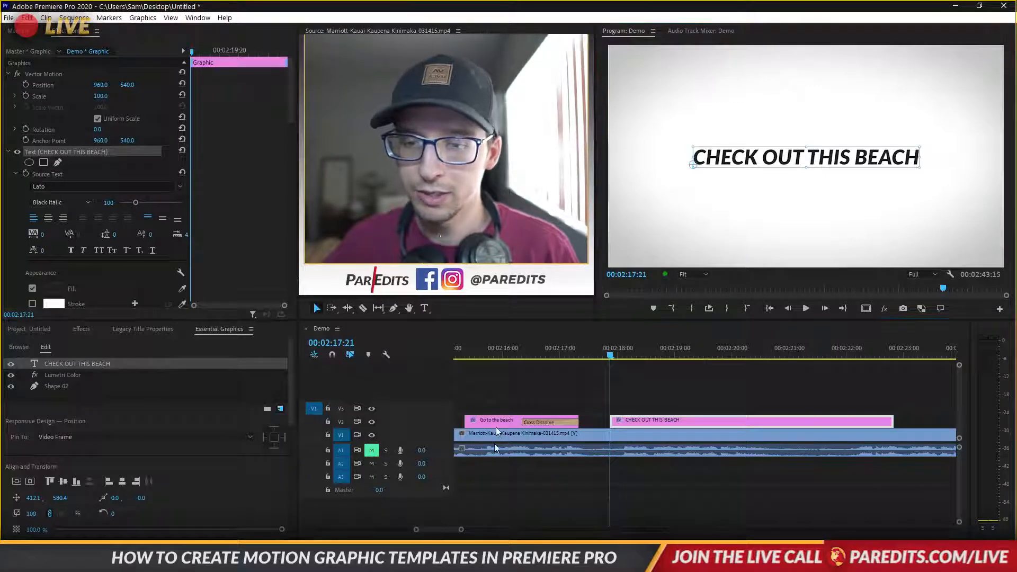
Import the turtle picture from Pictures > Random Pictures as a layer and move it below the title
scroll(59, 196, down, 2)
scroll(57, 186, up, 2)
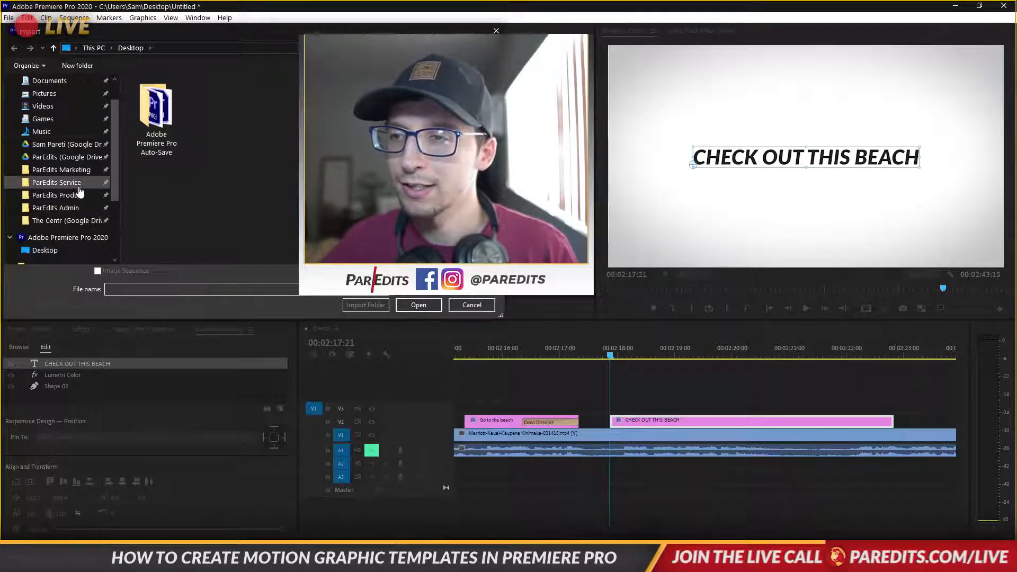
click(55, 98)
scroll(240, 189, down, 4)
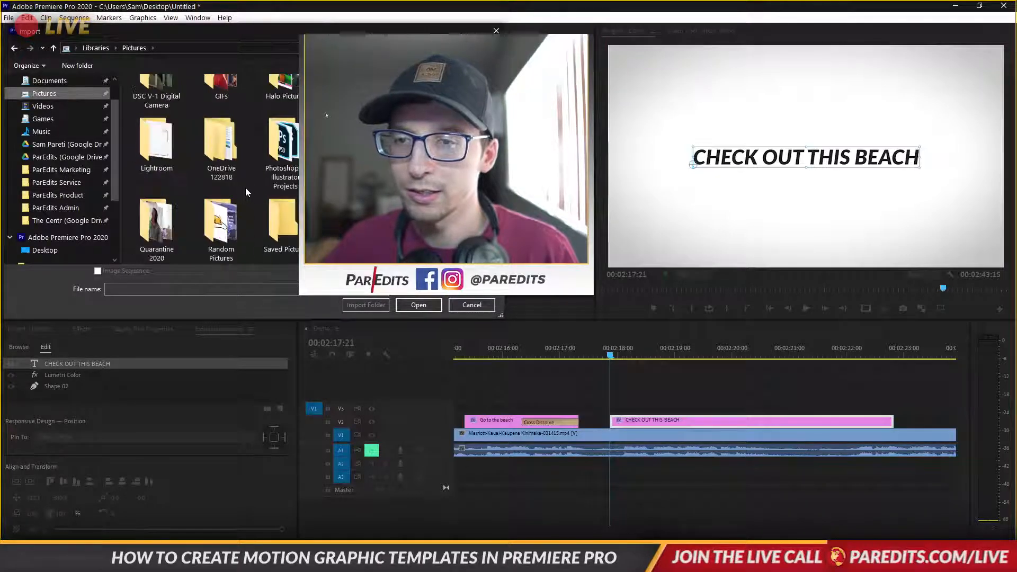
double_click(221, 149)
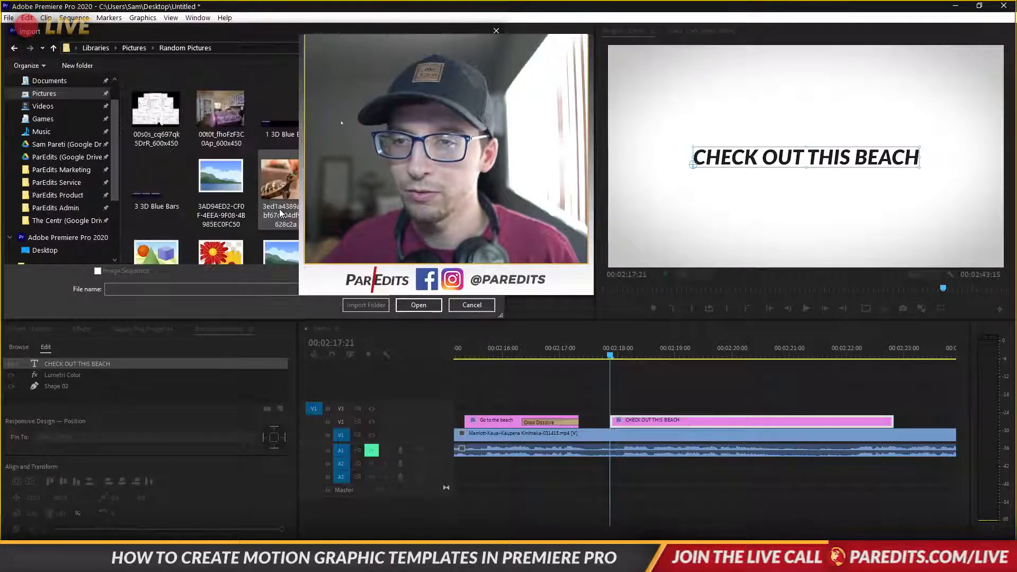
key(Escape)
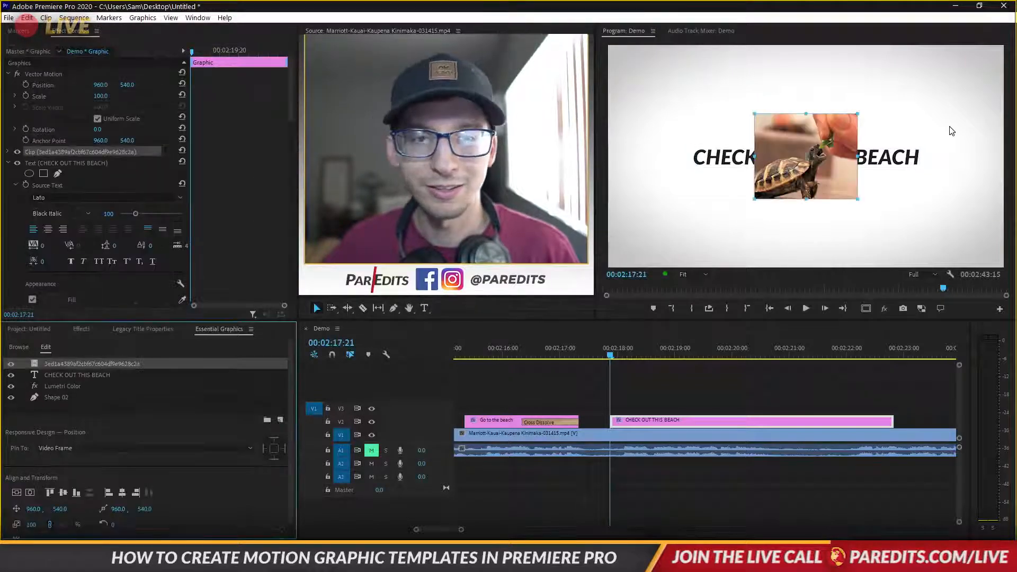
mouse_move(824, 176)
mouse_down()
mouse_move(823, 231)
mouse_move(850, 246)
mouse_move(822, 220)
mouse_move(821, 170)
mouse_move(818, 189)
mouse_up()
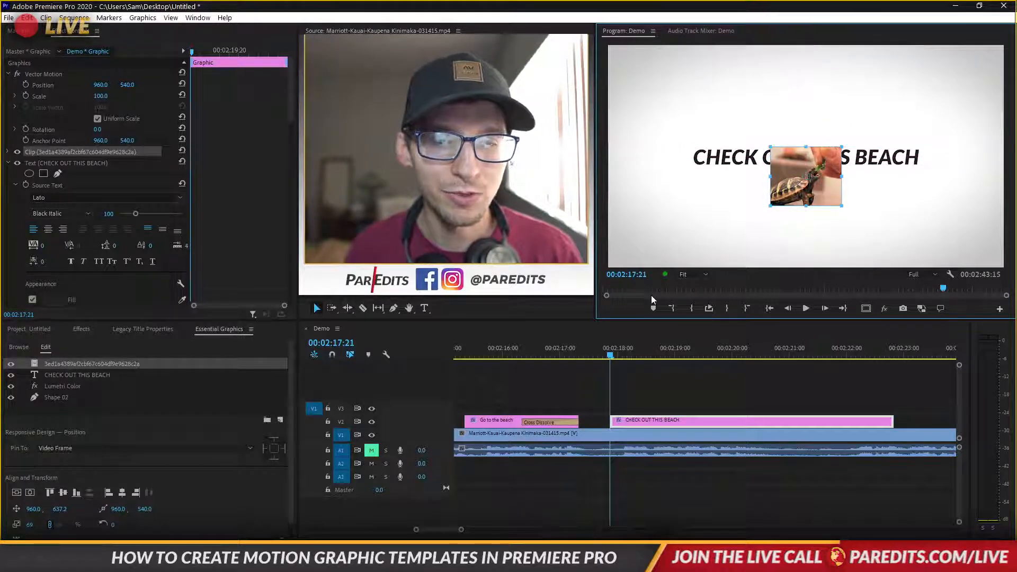
Keyframe the turtle layer's Opacity from 0 to 100 by 00:02:18:05 so it fades in
click(9, 152)
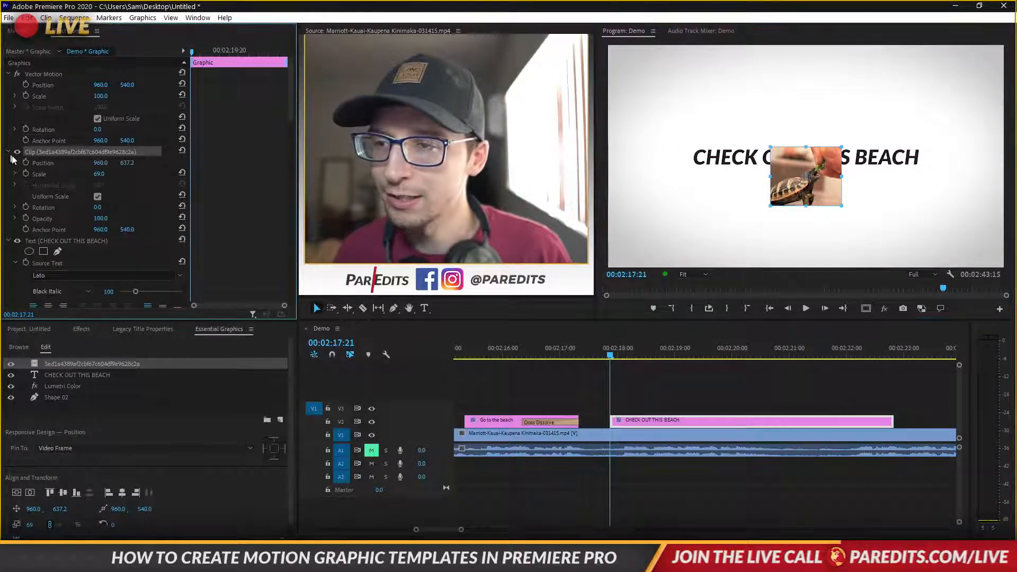
click(26, 219)
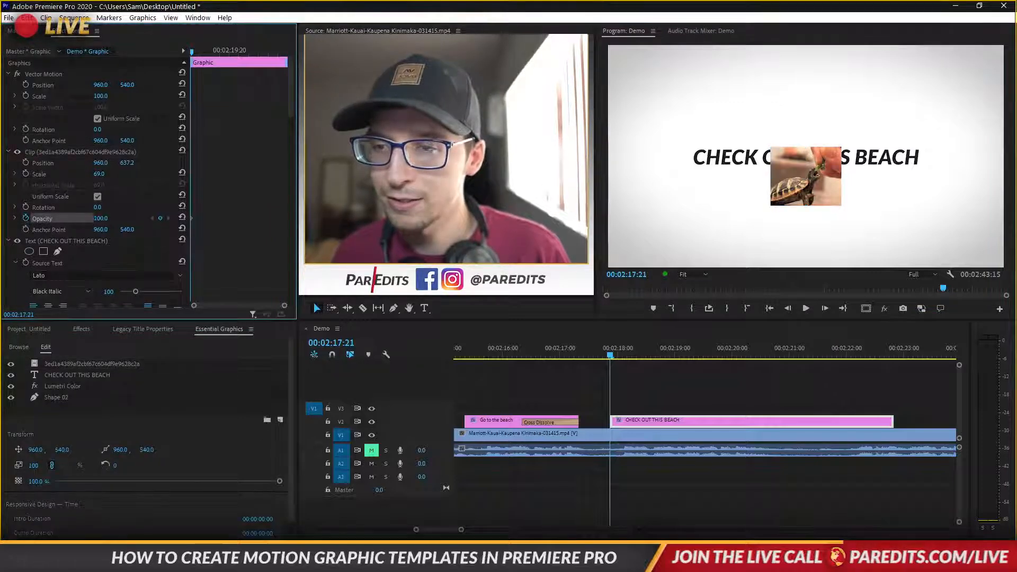
drag(102, 218, 48, 218)
drag(195, 50, 198, 51)
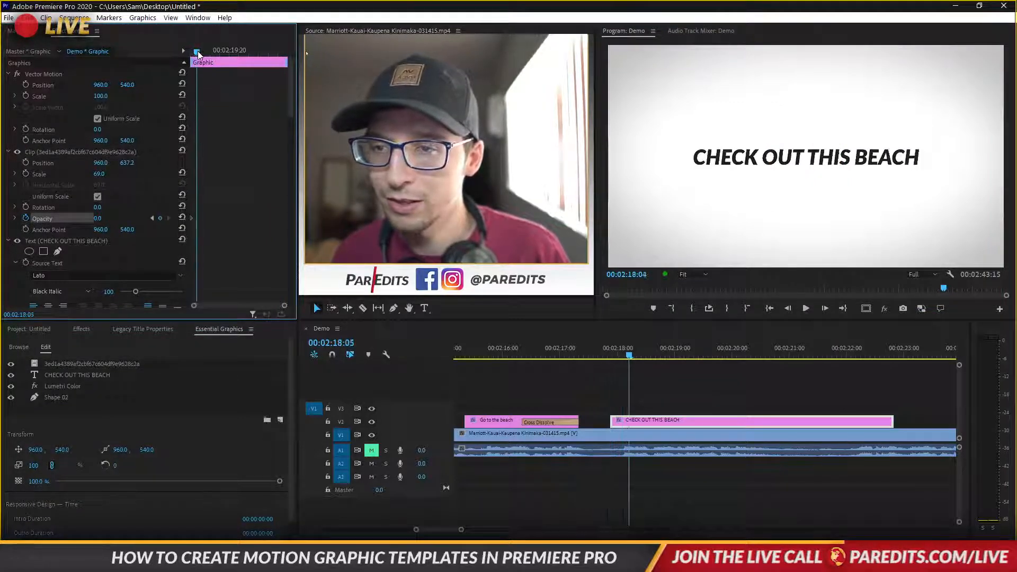
drag(100, 219, 113, 218)
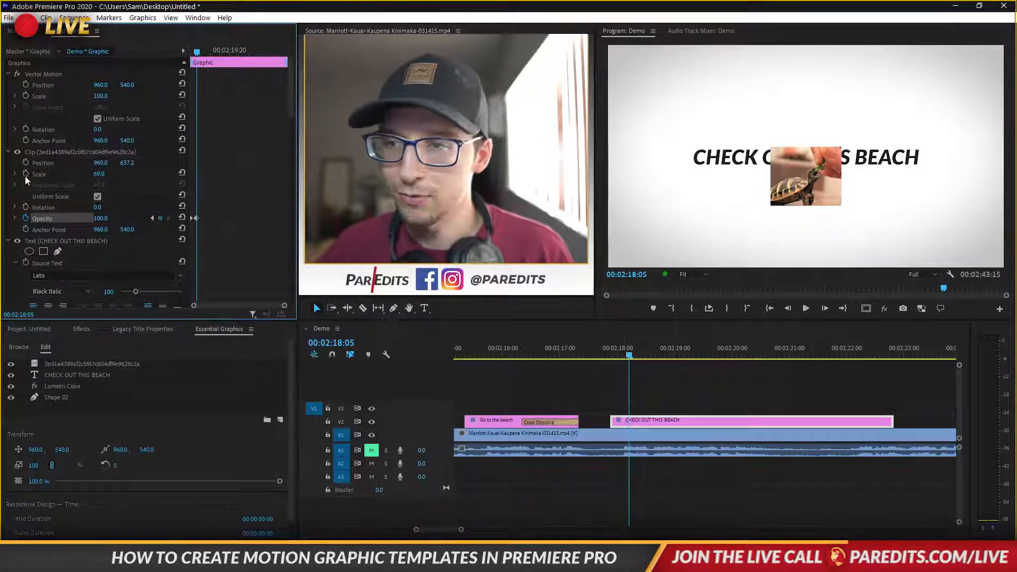
Keyframe the title's Position from the clip start with Ease In and Ease Out
click(53, 241)
scroll(255, 194, down, 4)
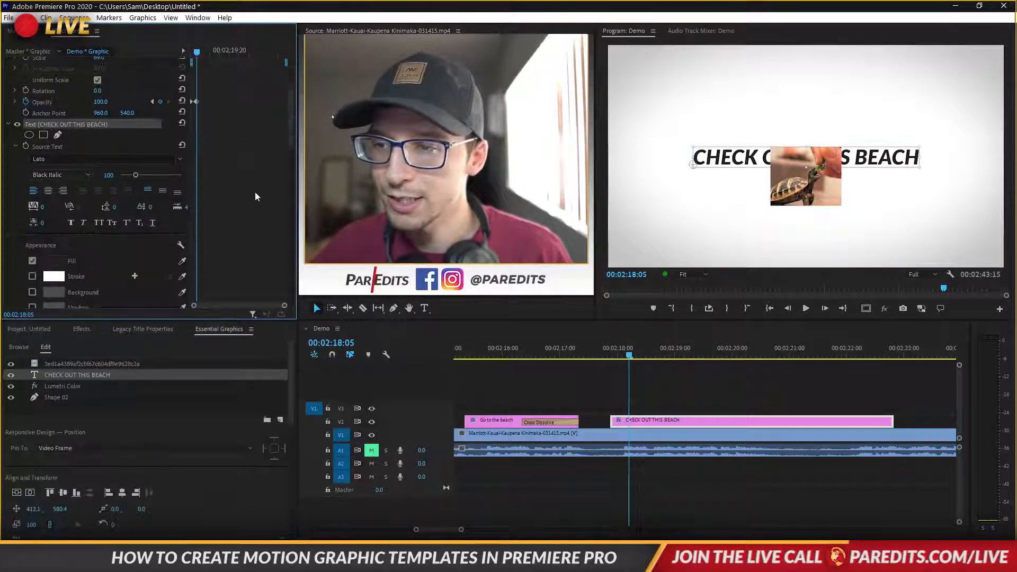
scroll(256, 193, down, 5)
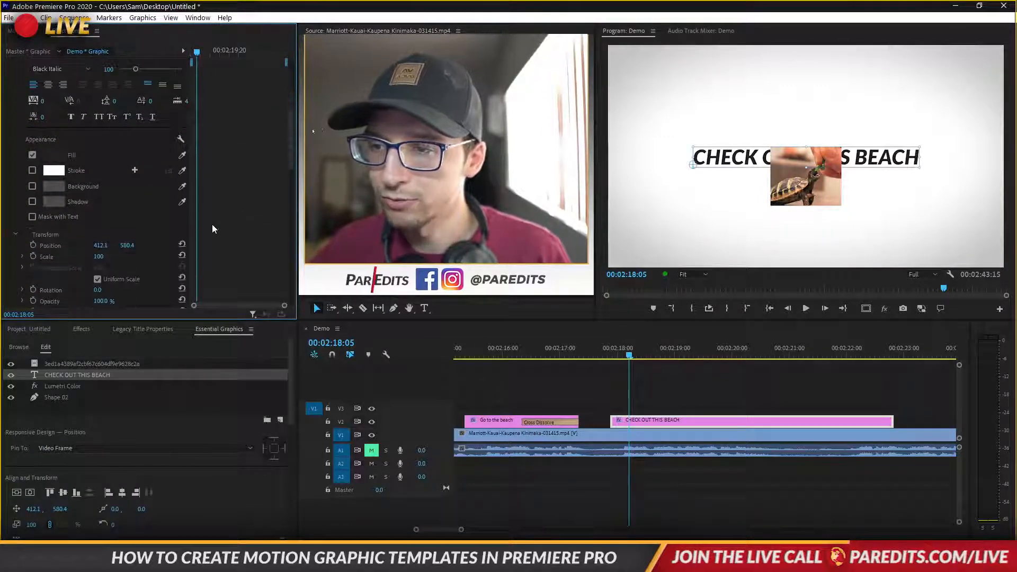
click(34, 246)
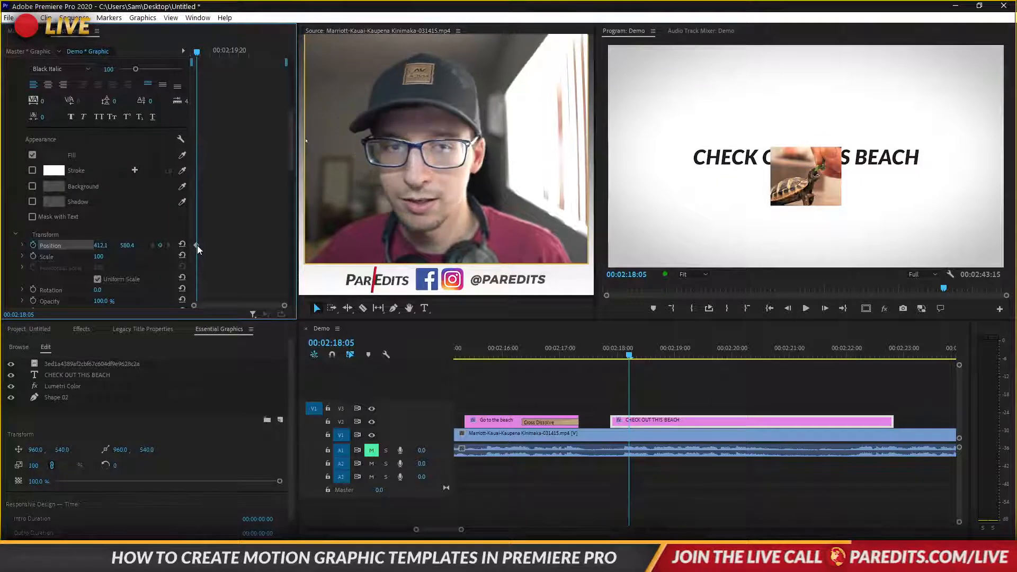
drag(196, 246, 50, 245)
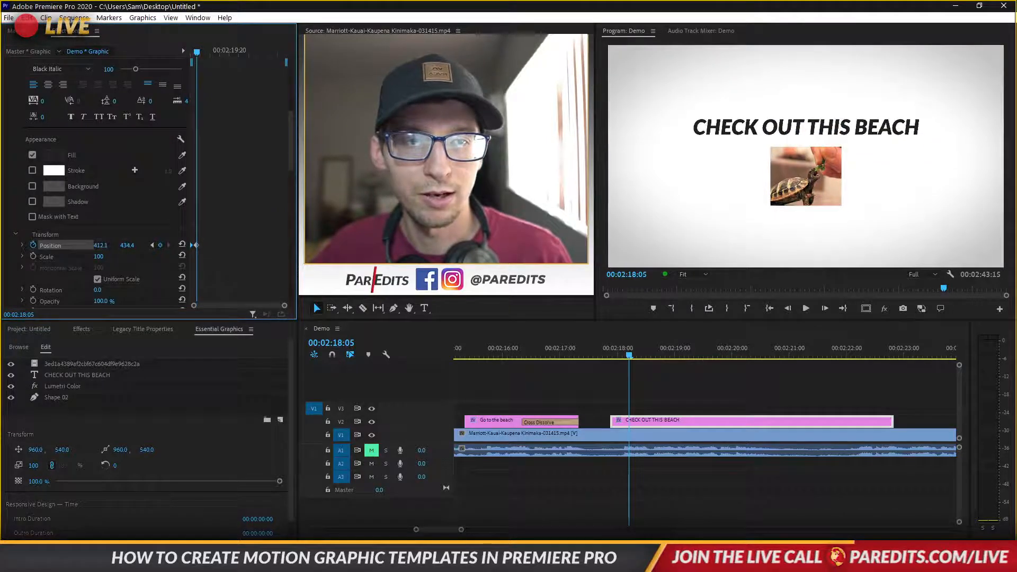
right_click(196, 246)
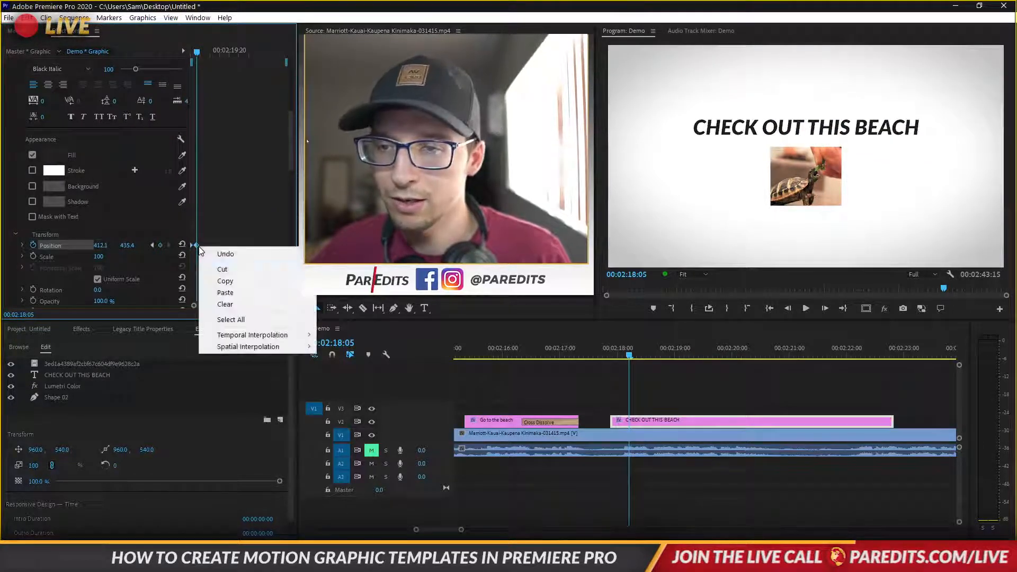
mouse_move(262, 337)
click(363, 398)
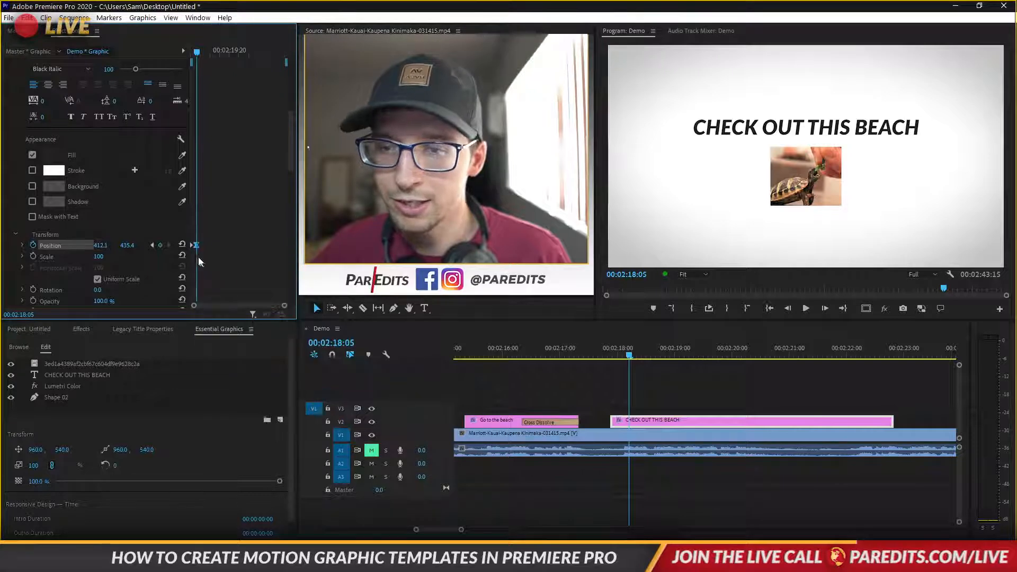
right_click(194, 246)
mouse_move(264, 334)
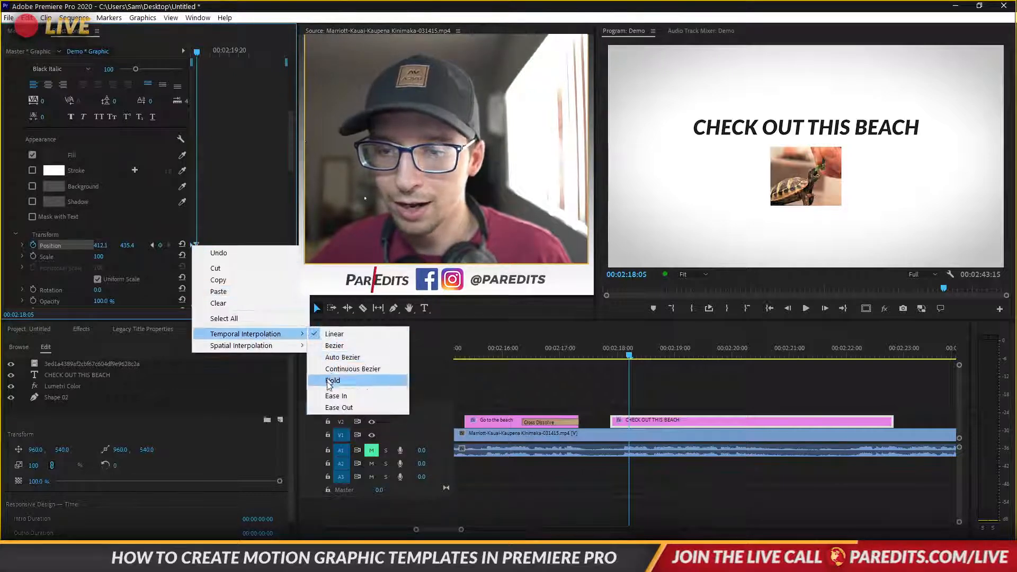
click(332, 407)
scroll(203, 199, up, 2)
scroll(204, 169, up, 3)
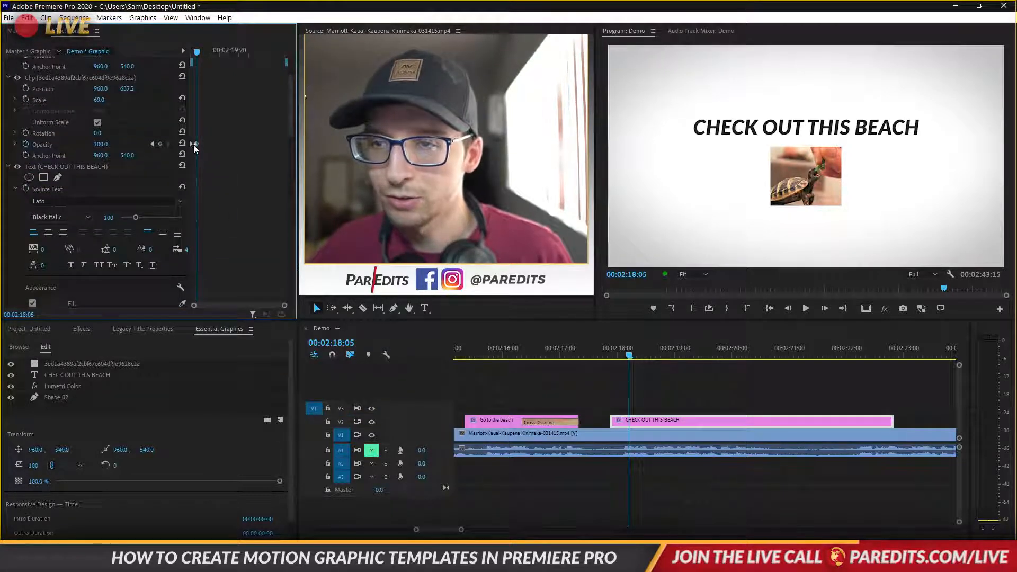
Scrub and play back to preview the title animation
drag(198, 56, 192, 55)
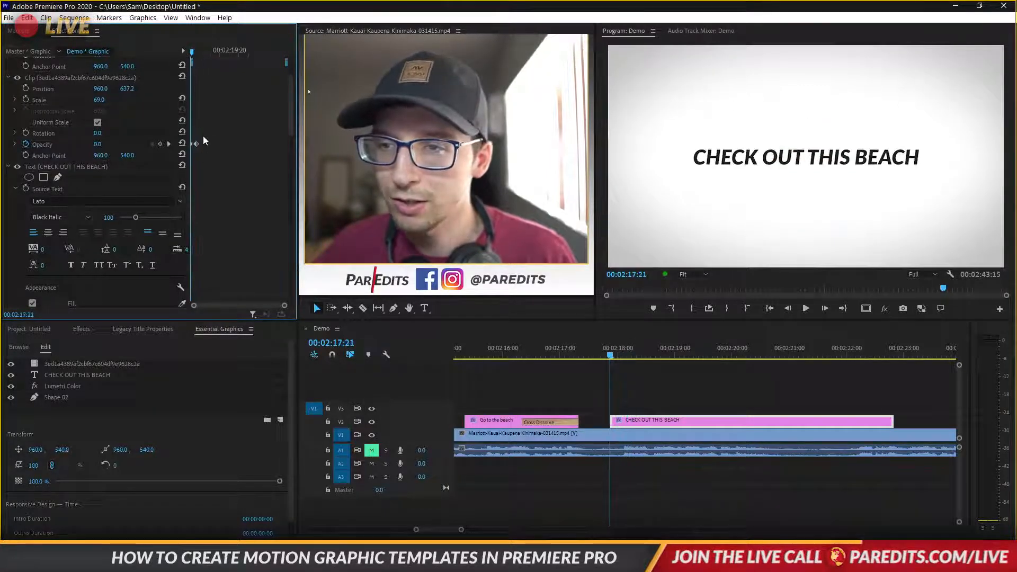
key(space)
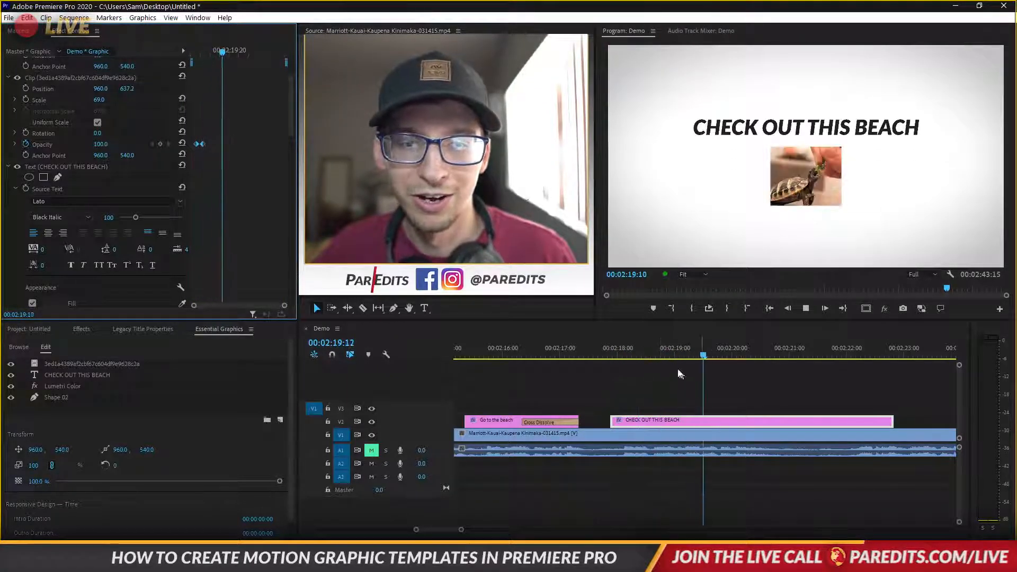
click(610, 348)
drag(608, 344, 659, 351)
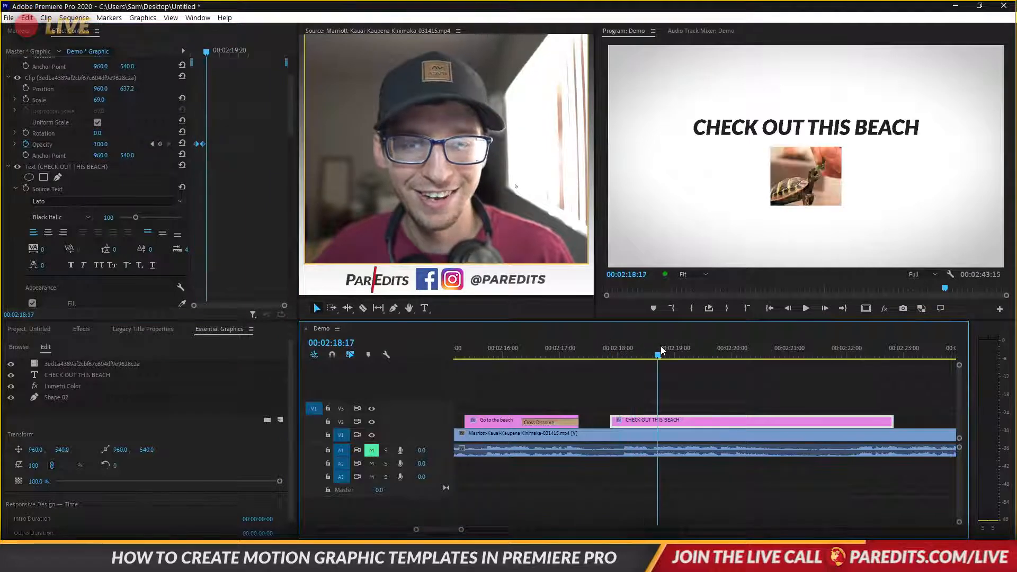
Reselect the graphic clip and its turtle image layer
click(683, 423)
click(683, 422)
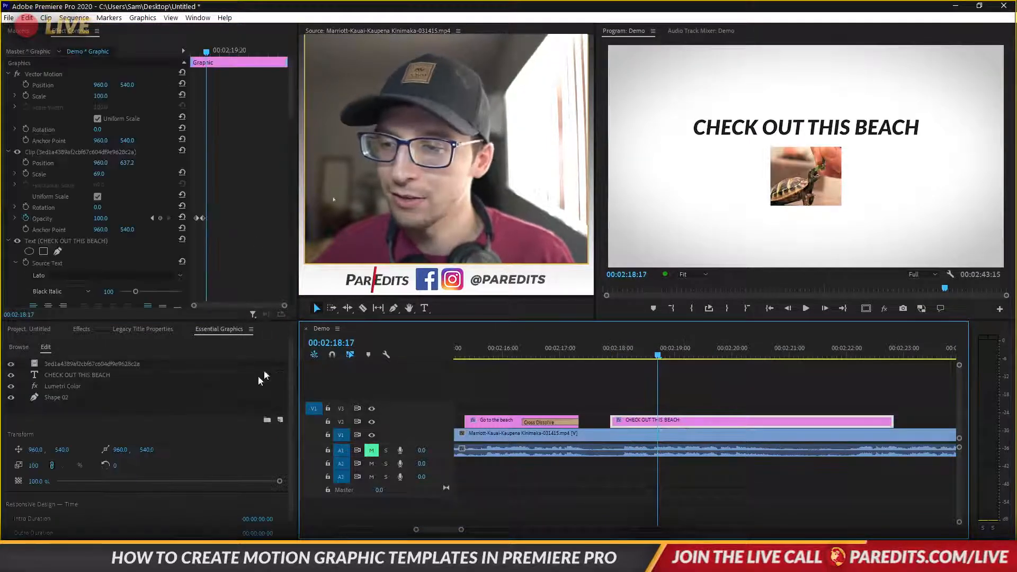
click(281, 419)
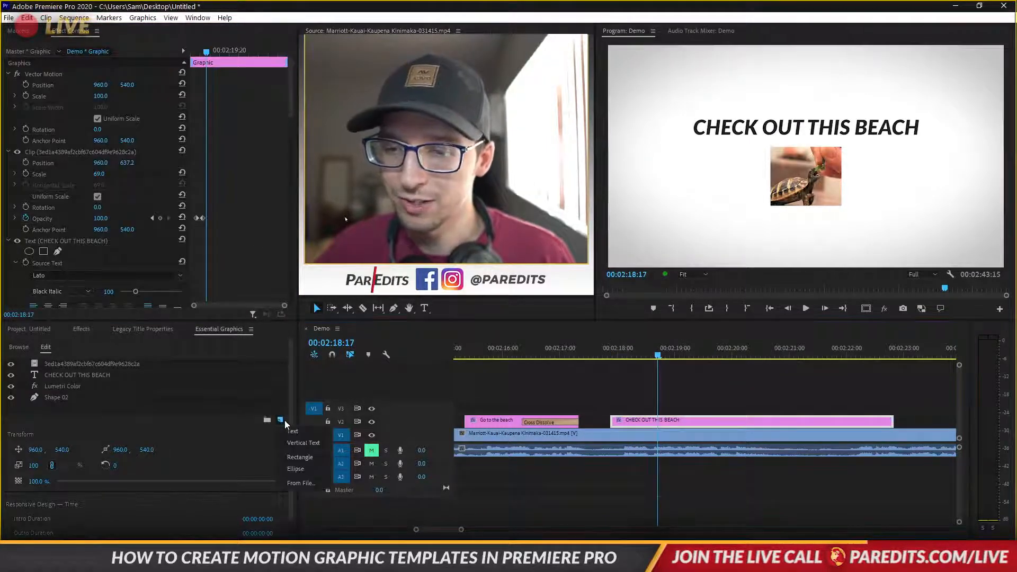
click(246, 427)
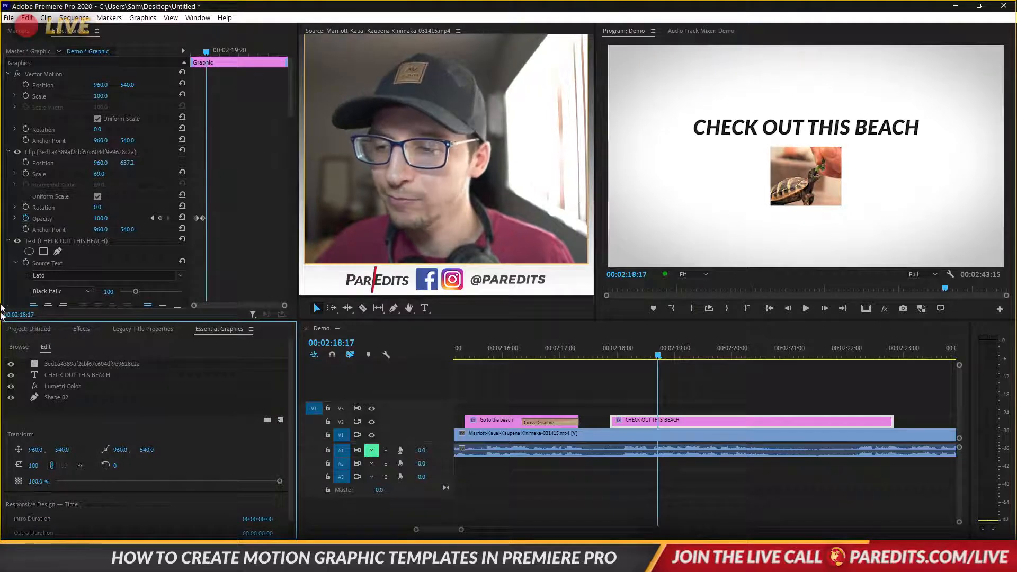
click(72, 153)
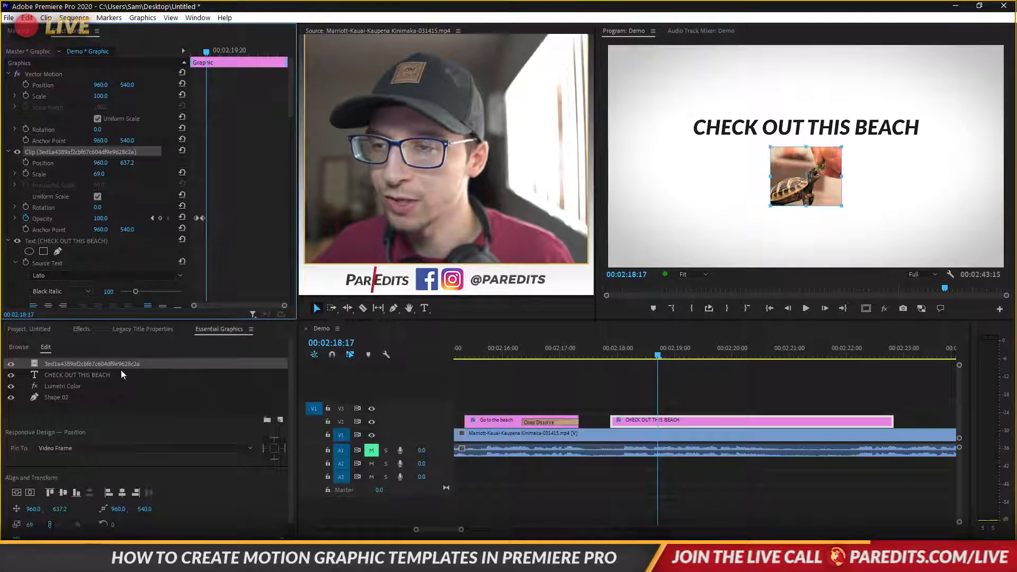
Apply the Distort > Transform effect to the whole graphic clip
click(81, 329)
click(58, 344)
text(TRAN)
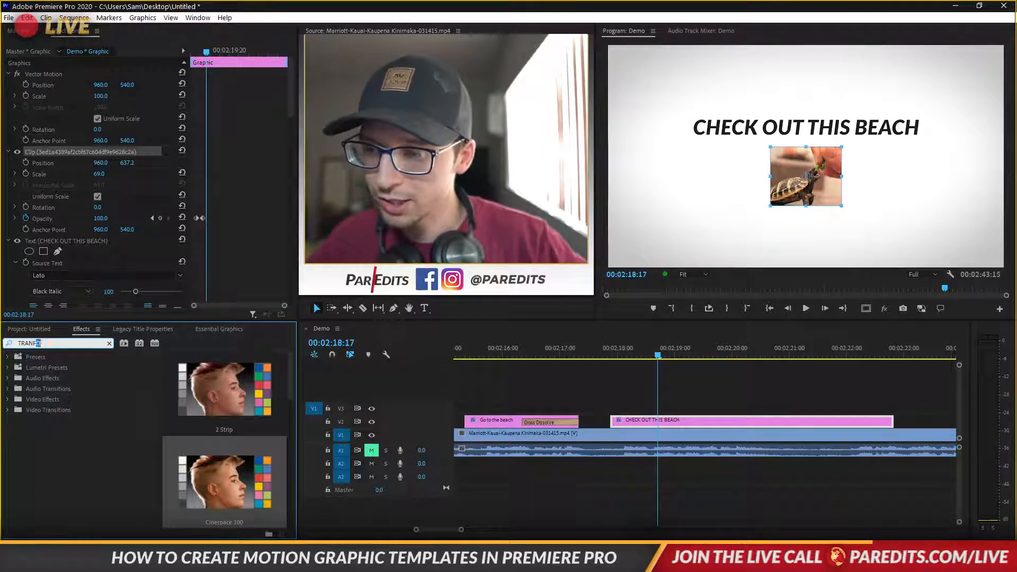
text(S)
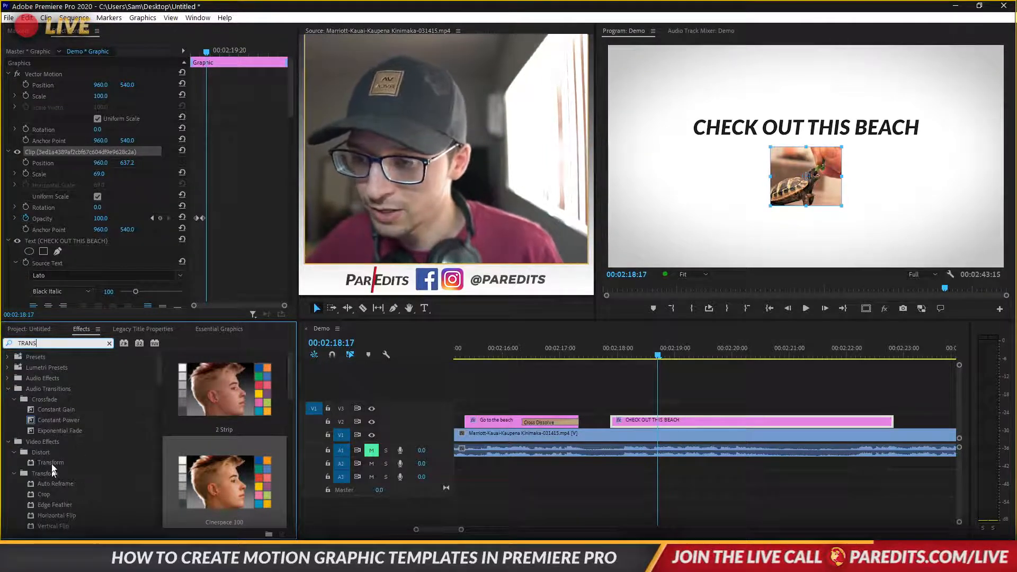
drag(52, 465, 106, 154)
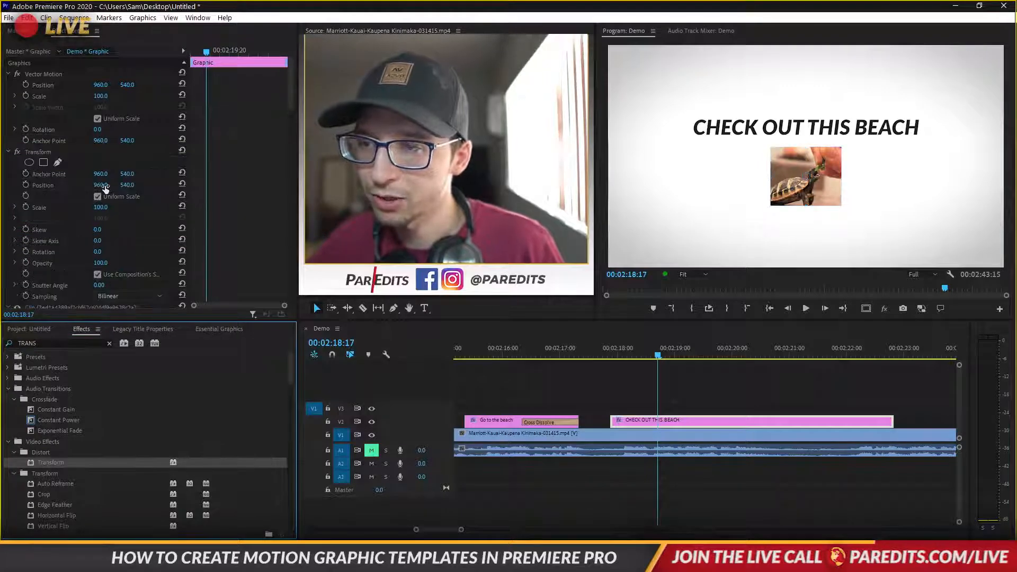
Keyframe the Transform Scale up to 115 at the clip's end
click(29, 207)
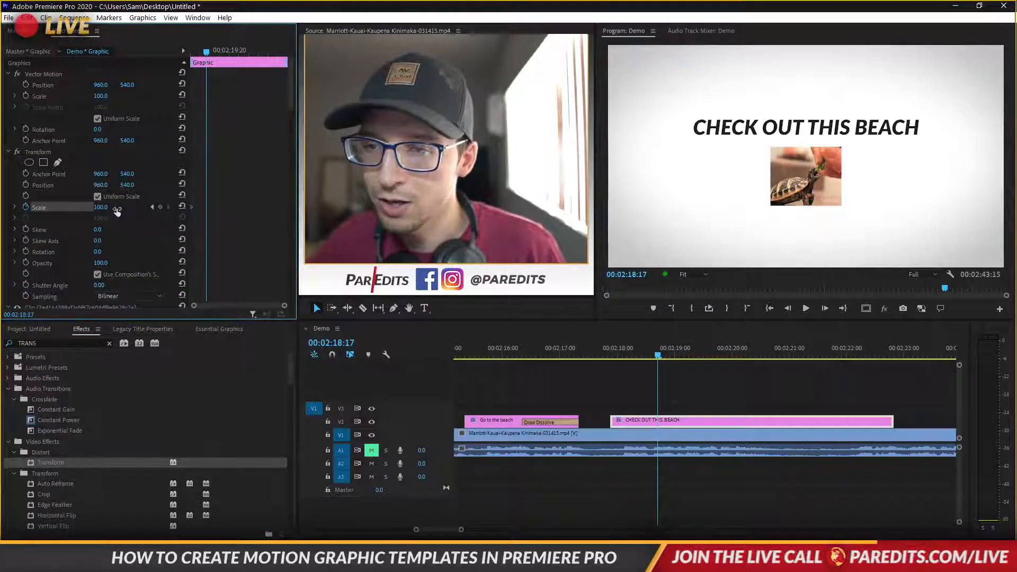
drag(101, 207, 107, 208)
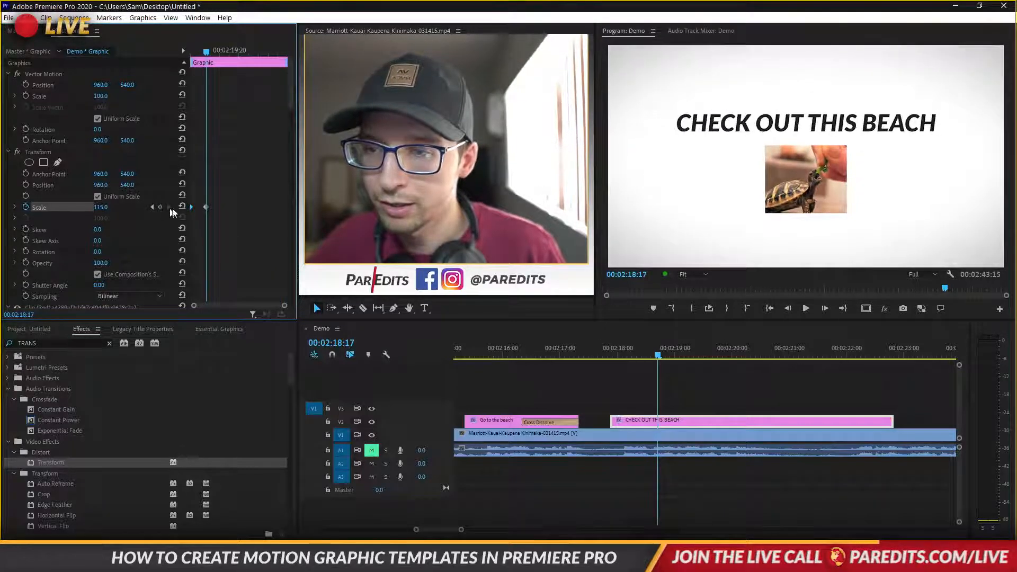
drag(206, 207, 288, 207)
drag(206, 52, 185, 80)
click(650, 385)
click(656, 423)
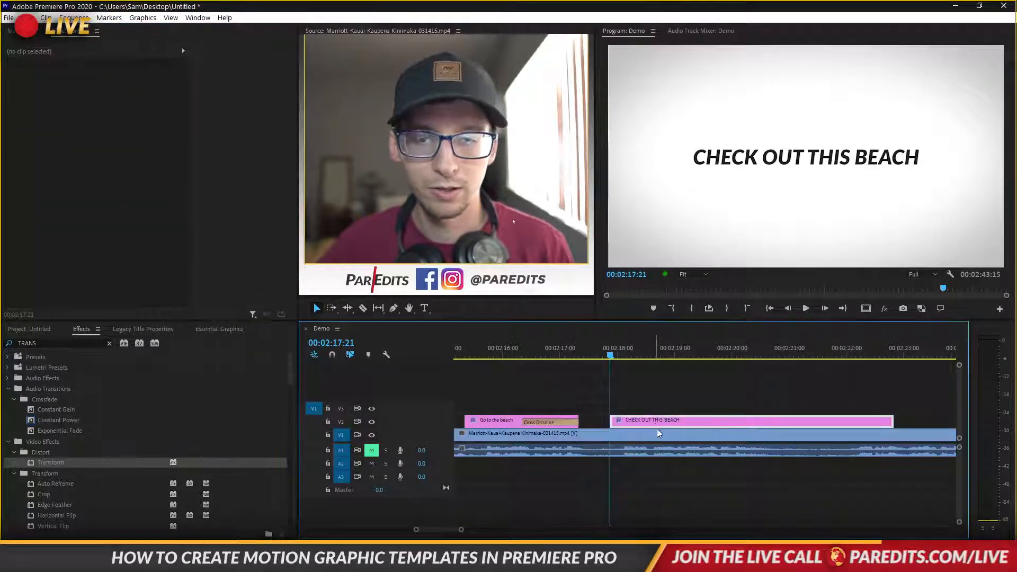
Enable Scale keyframing on the title text layer and set its Scale to 115
scroll(217, 155, down, 10)
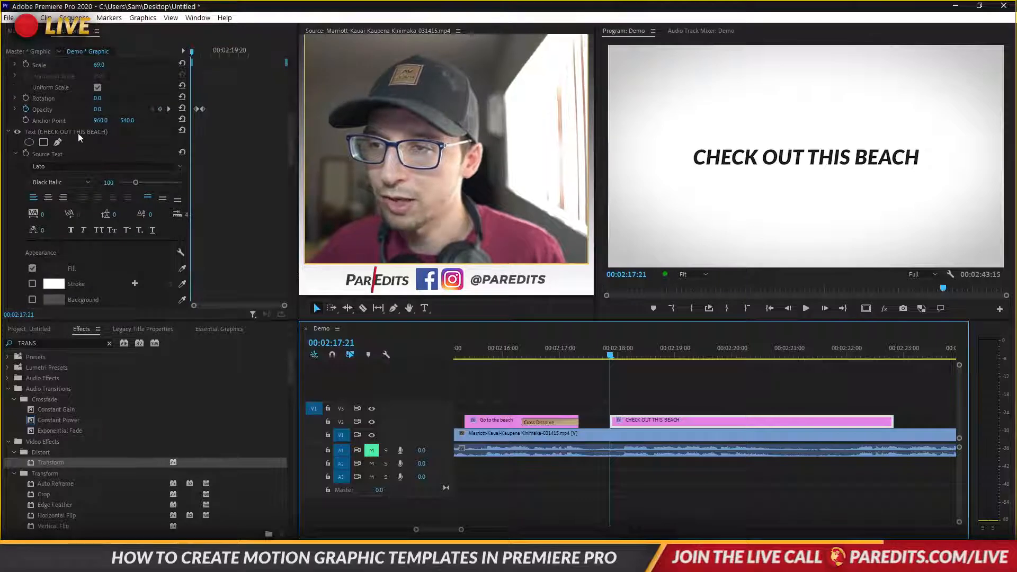
click(78, 133)
scroll(226, 153, down, 6)
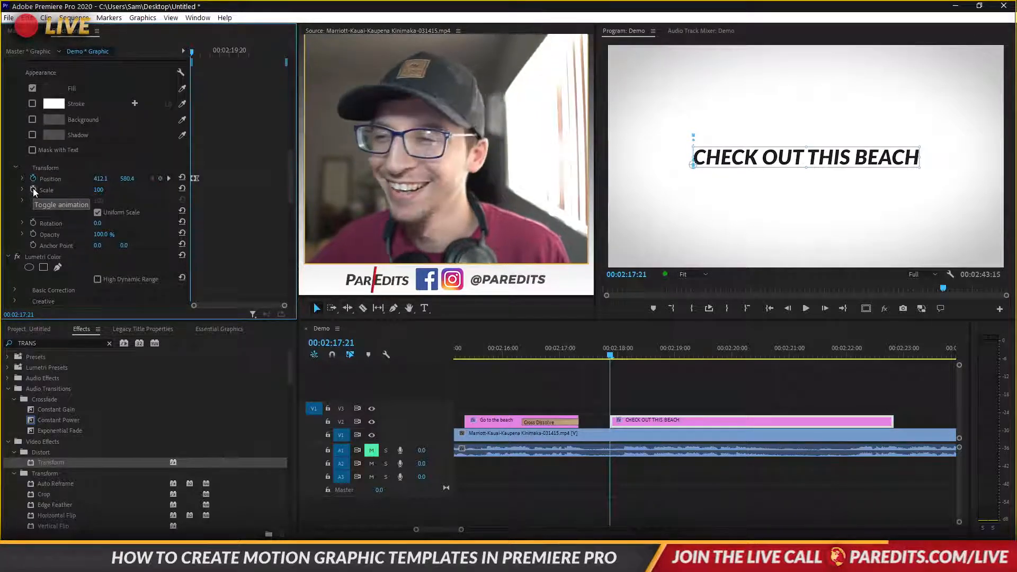
click(34, 190)
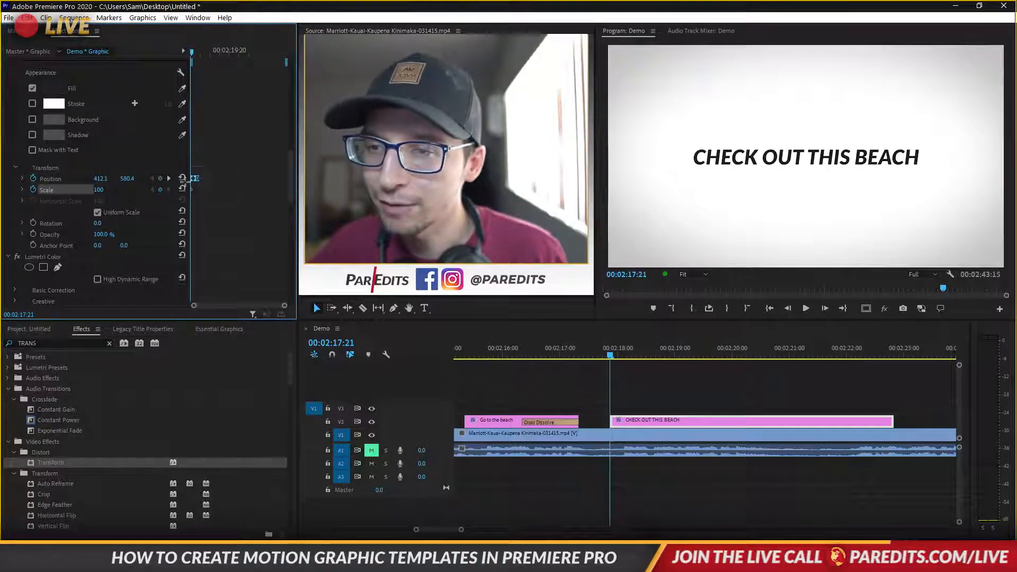
click(193, 179)
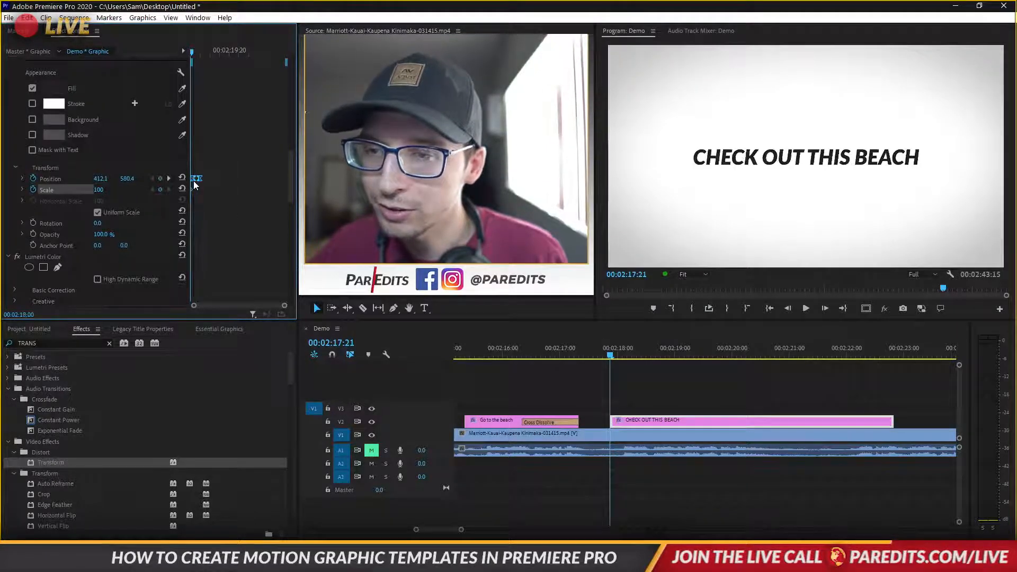
click(193, 189)
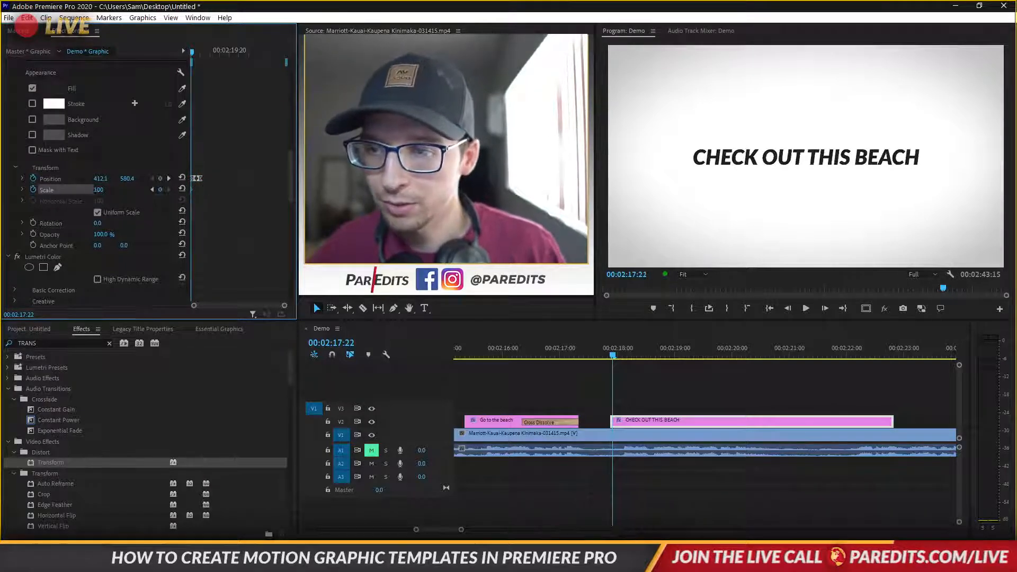
click(108, 188)
text(115)
key(Return)
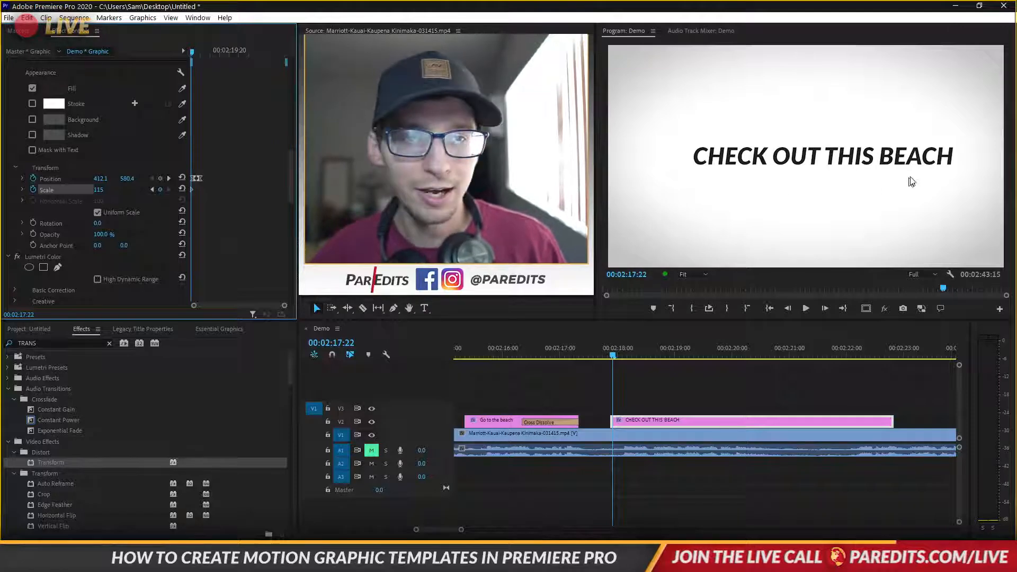
Revert the title Scale to 100 and centre its anchor point on the text (547.9, -40.4)
key(ctrl+z)
key(ctrl+shift+z)
key(ctrl+z)
key(ctrl+shift+z)
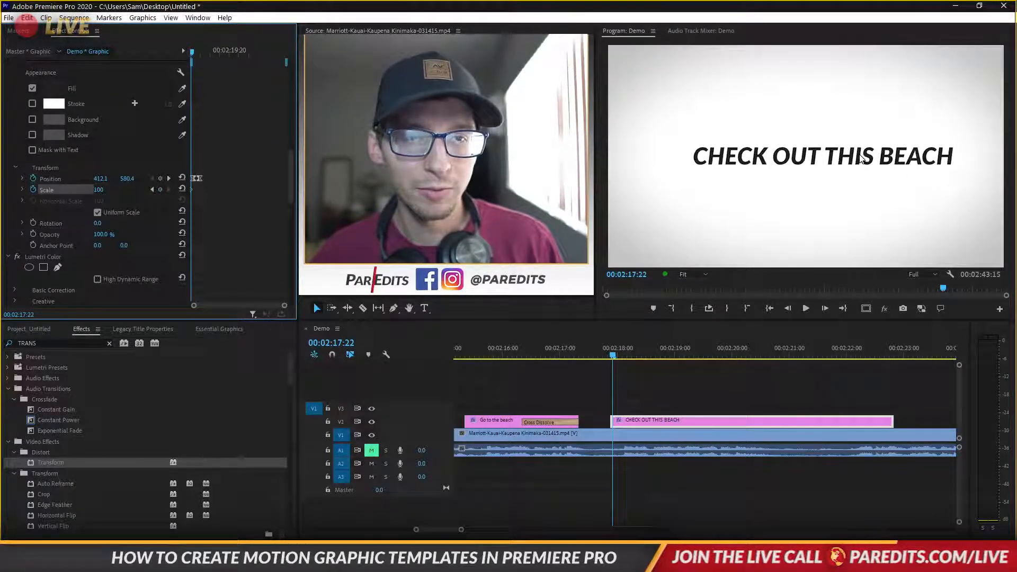
key(ctrl+z)
click(53, 246)
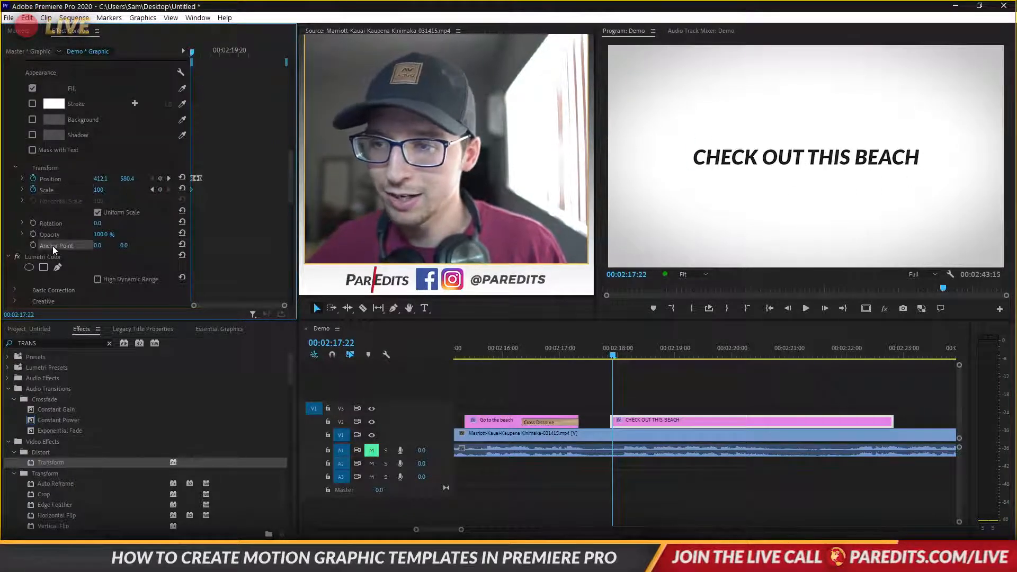
drag(693, 165, 809, 158)
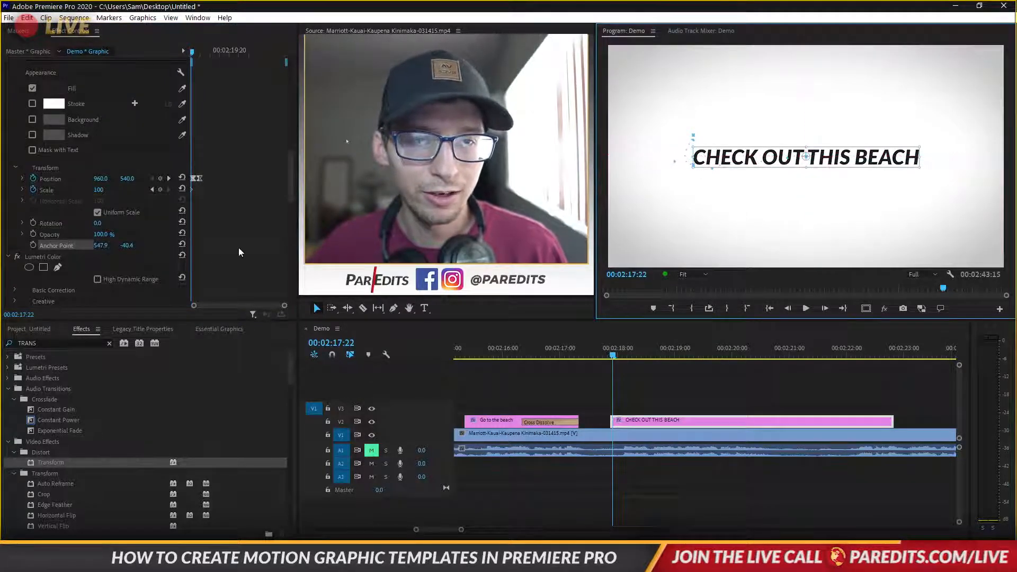
click(99, 190)
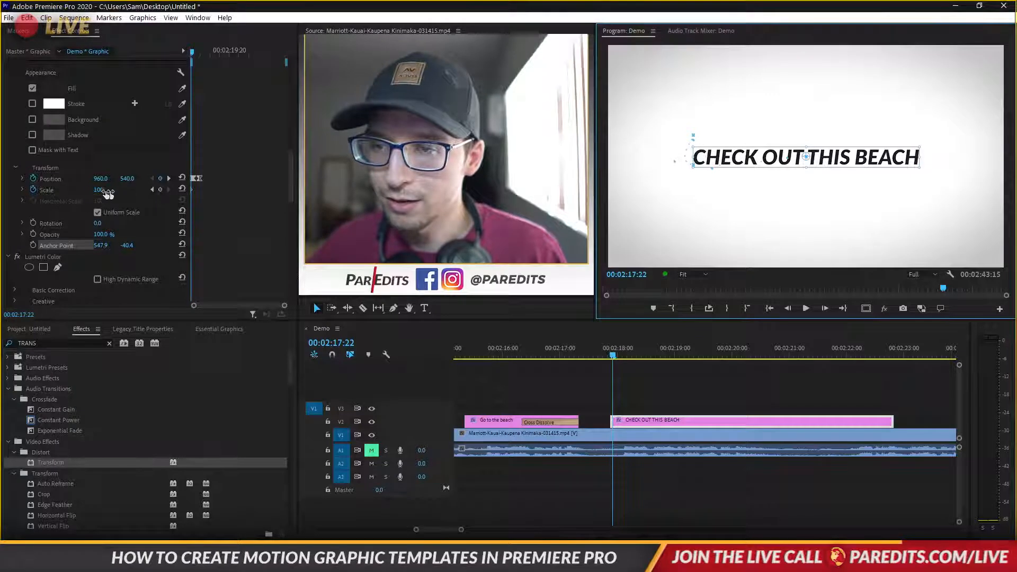
Set the title's Scale to 115 and step four frames forward and back to check it
text(115)
key(Return)
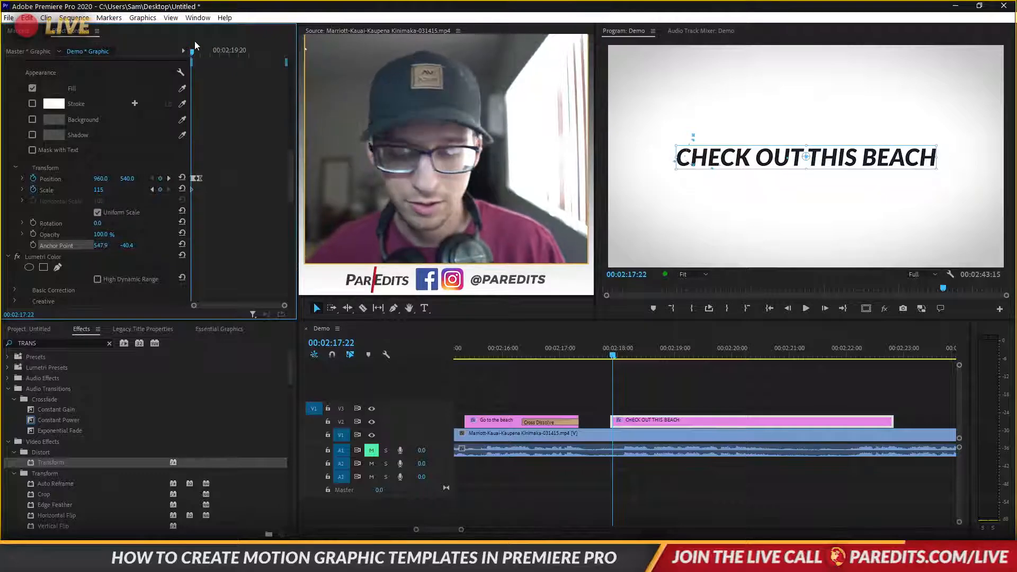
key(Right)
key(Right)
key(Right)
key(Right)
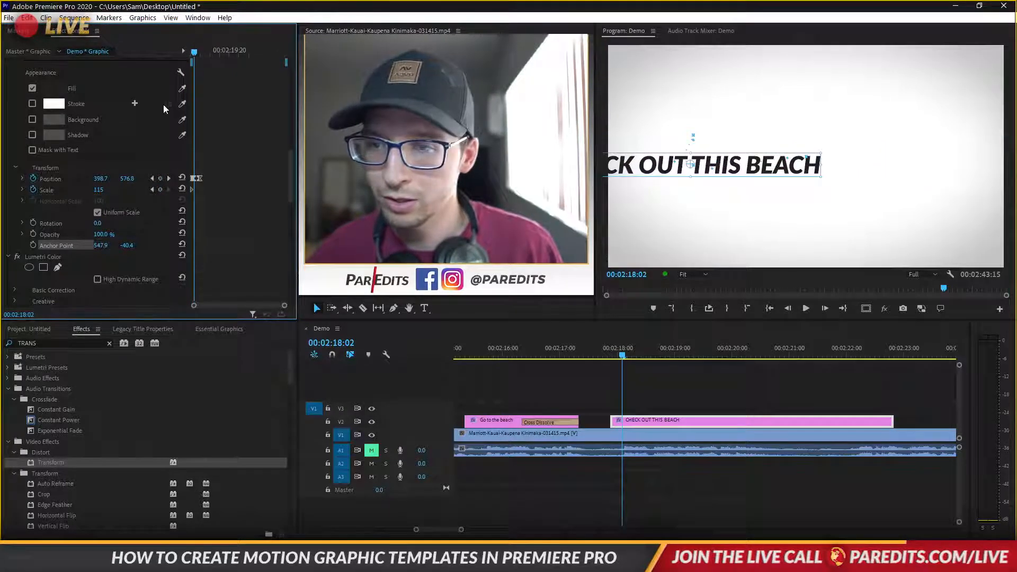
key(Left)
key(Left)
key(Left)
key(Left)
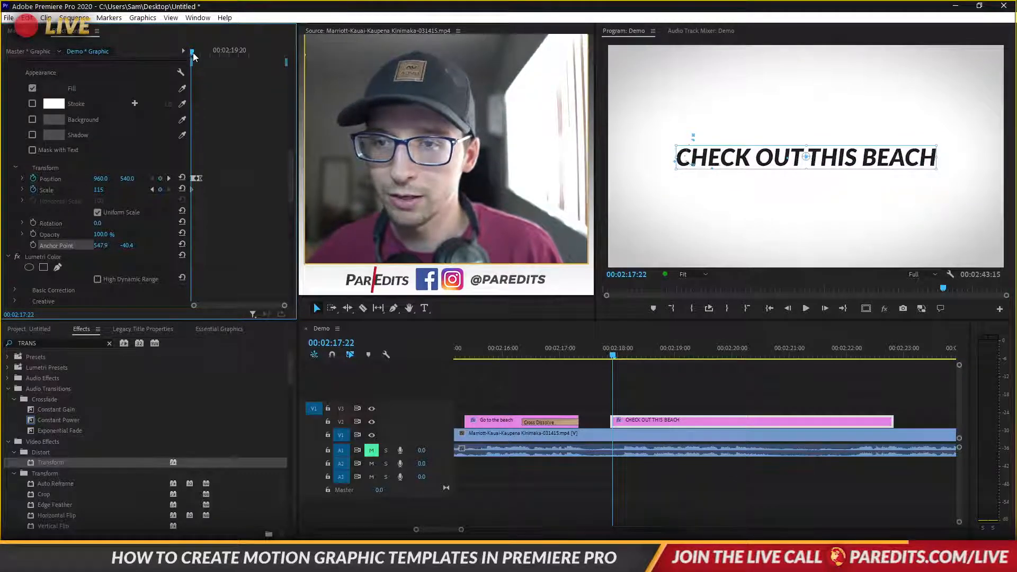
At 02:18:00, delete the Position keyframe and drag the title back to centre (about 959, 535)
mouse_move(193, 55)
mouse_down()
mouse_move(206, 56)
mouse_move(193, 57)
mouse_up()
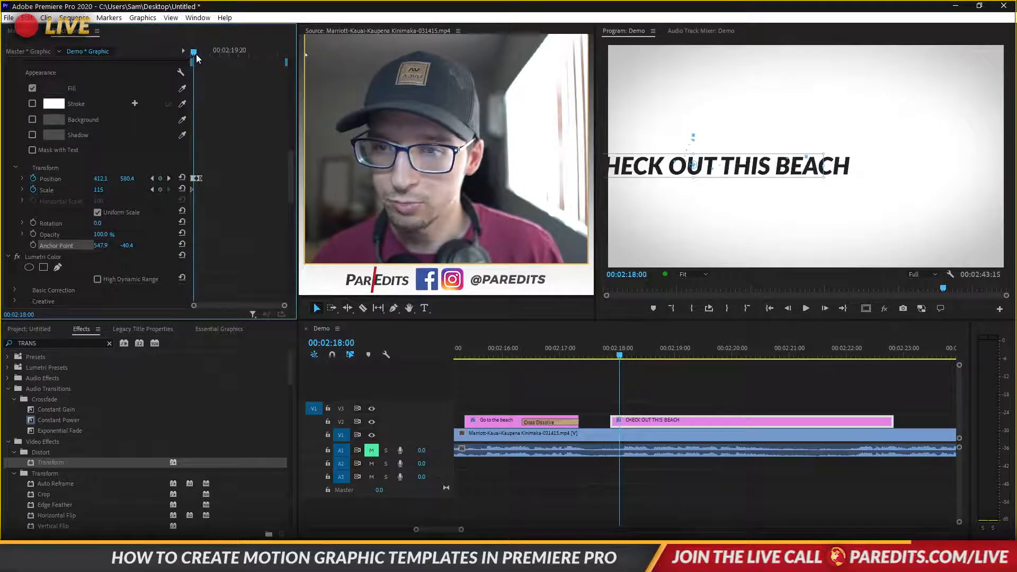
drag(197, 54, 195, 56)
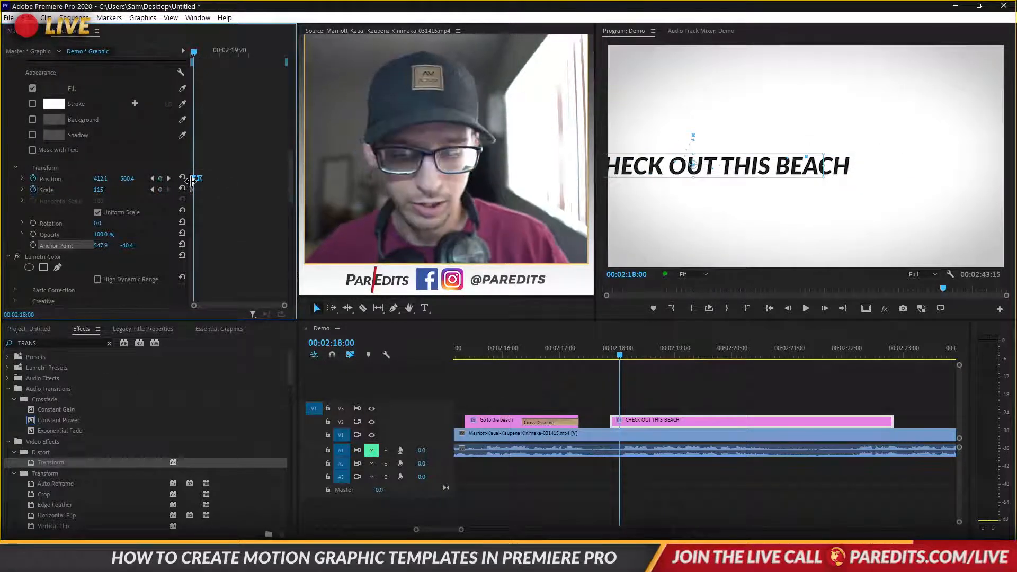
key(Delete)
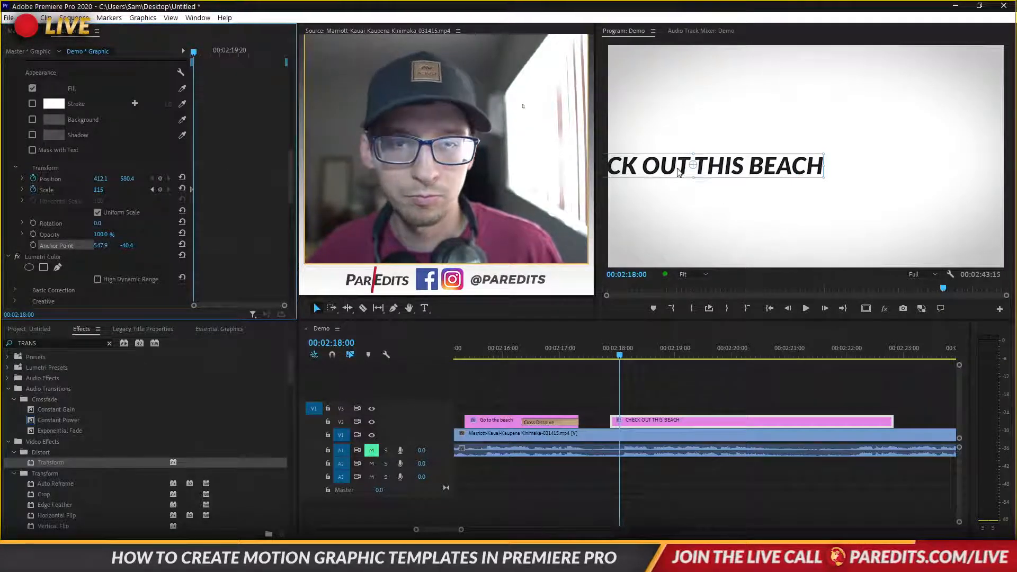
drag(687, 174, 775, 164)
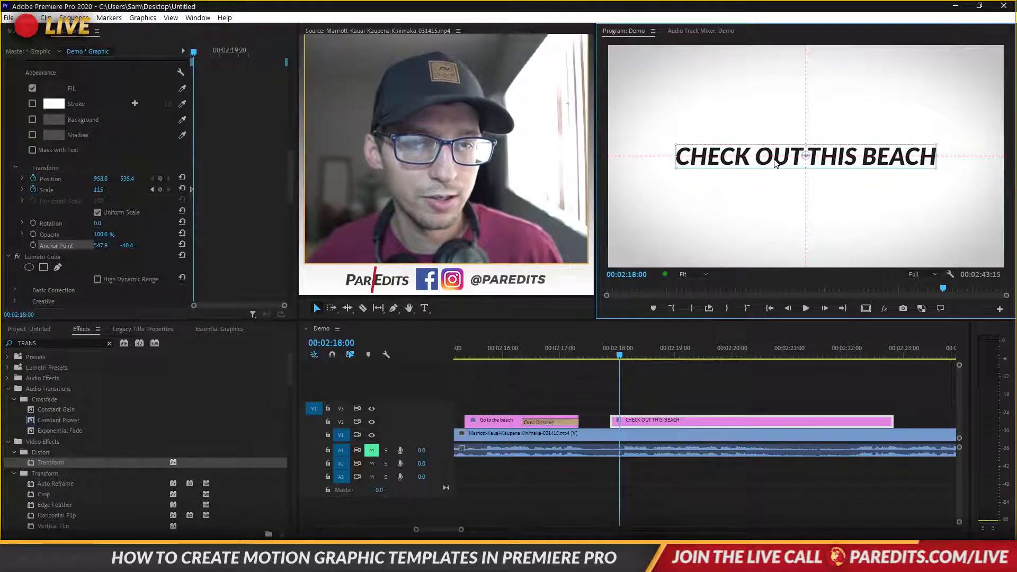
Set the Position keyframe's temporal interpolation to Hold so the title stays centred
right_click(194, 179)
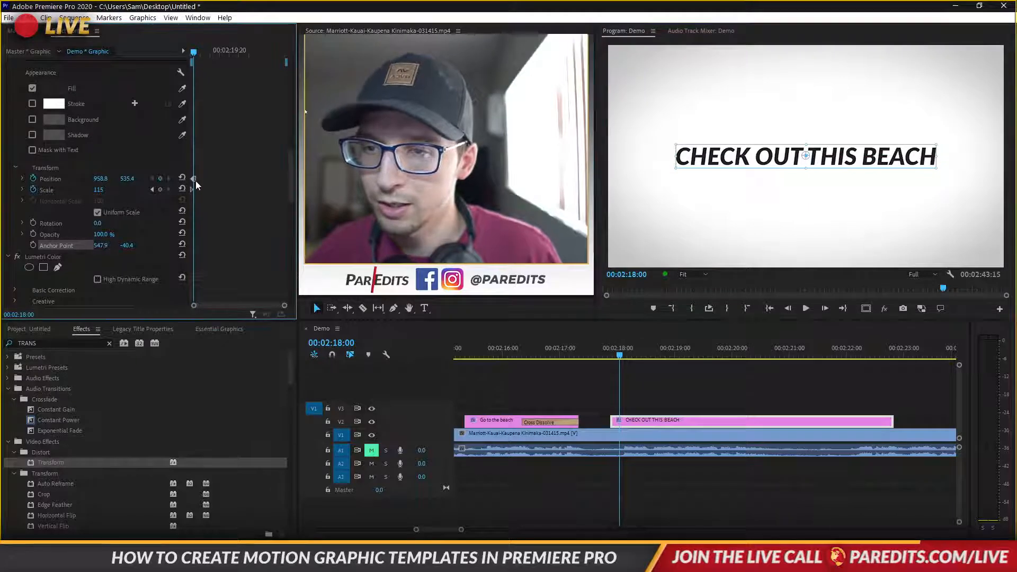
mouse_move(249, 269)
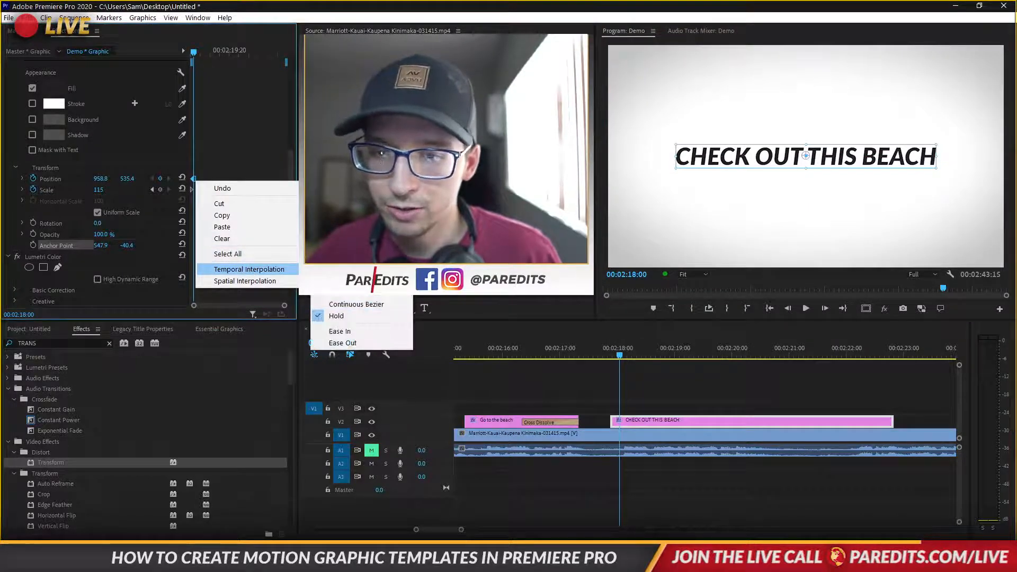
click(365, 316)
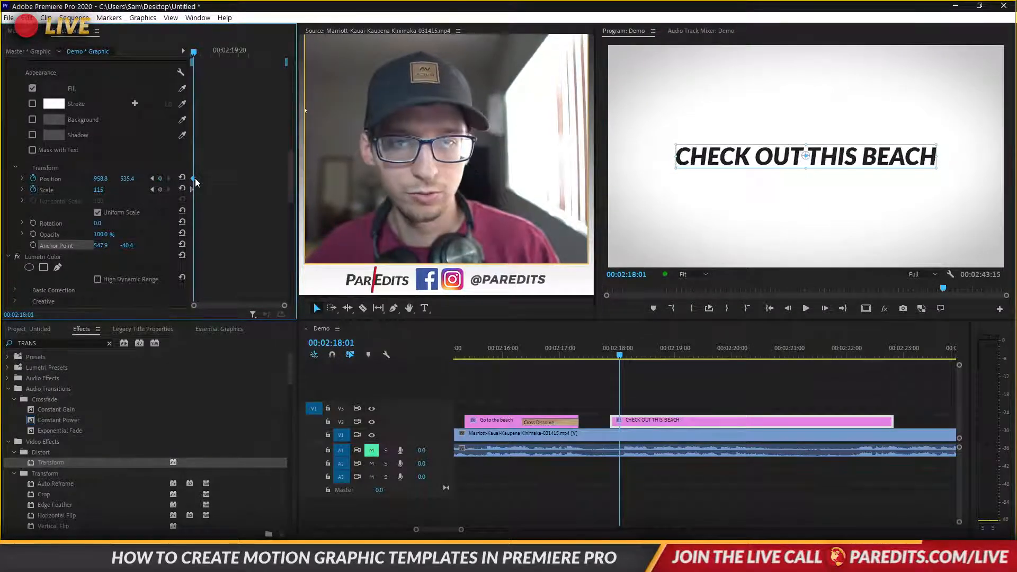
A few frames later, raise the title to Y 388.4 and apply Ease Out and Ease In
key(Right)
key(Right)
key(Right)
key(Right)
key(Right)
key(Right)
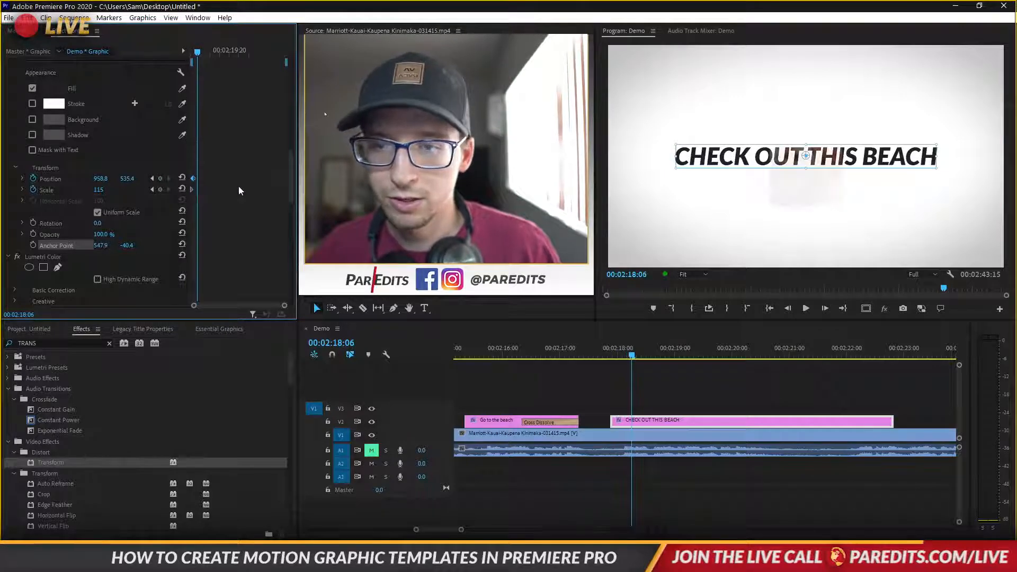
drag(126, 179, 50, 180)
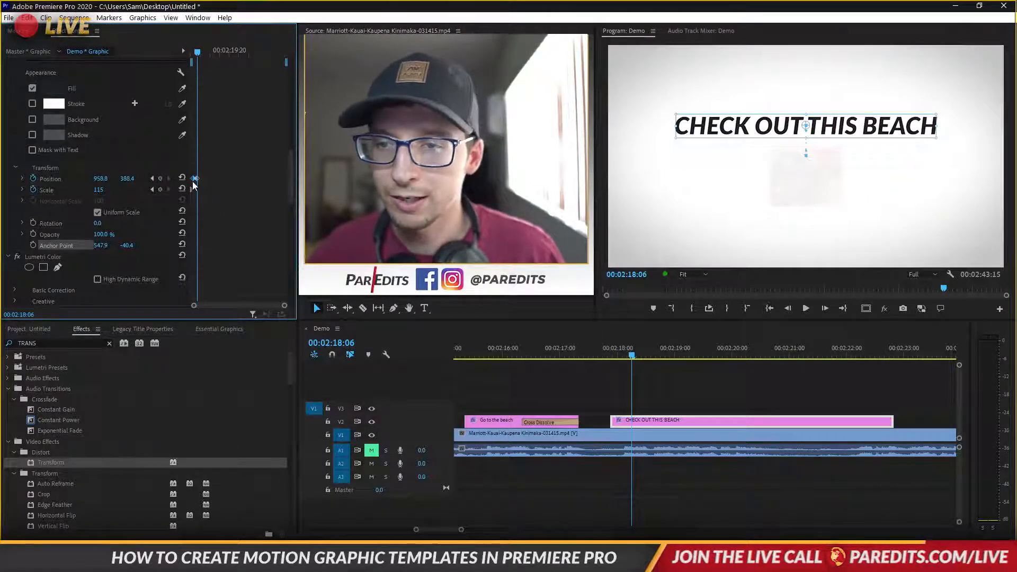
right_click(193, 179)
mouse_move(246, 268)
click(341, 342)
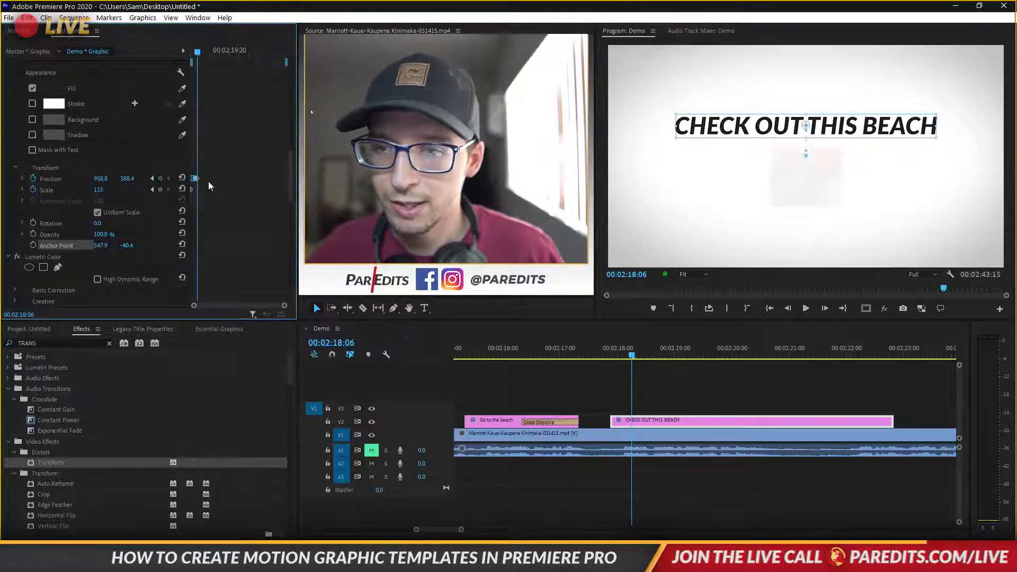
right_click(199, 179)
click(341, 328)
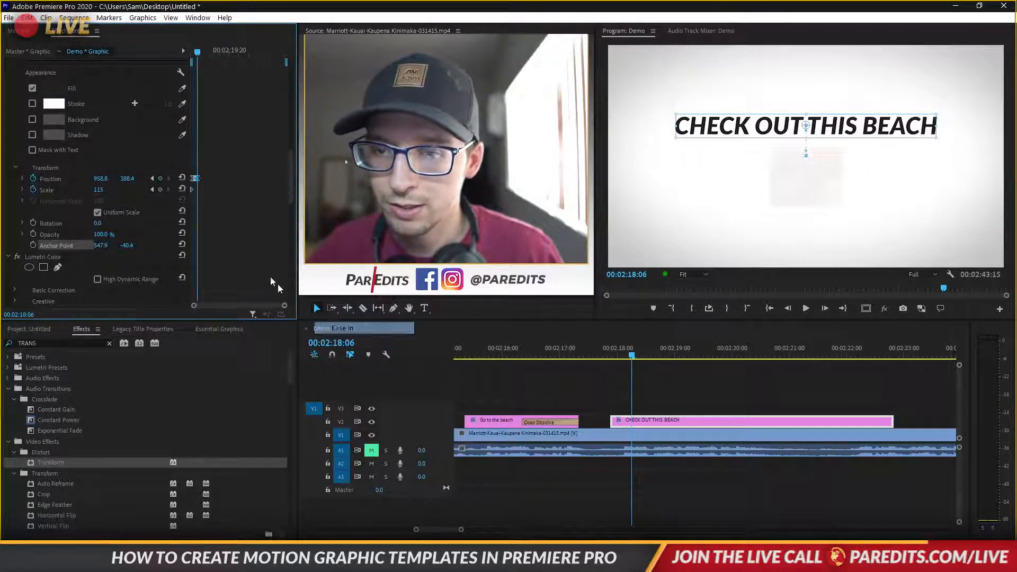
At 02:18:02, keyframe the title's Scale down from 115 to 100
drag(284, 308, 246, 301)
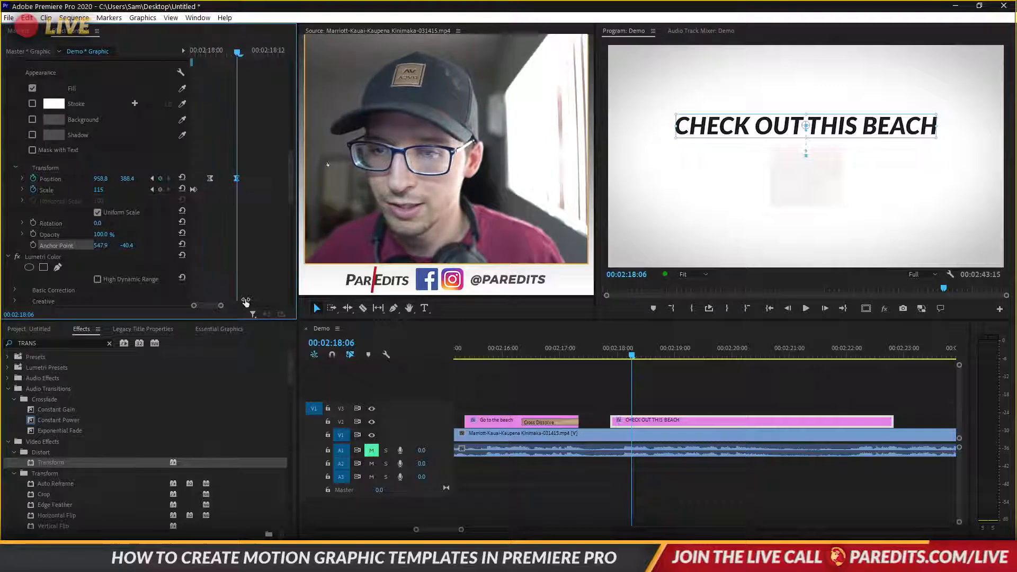
drag(209, 49, 218, 50)
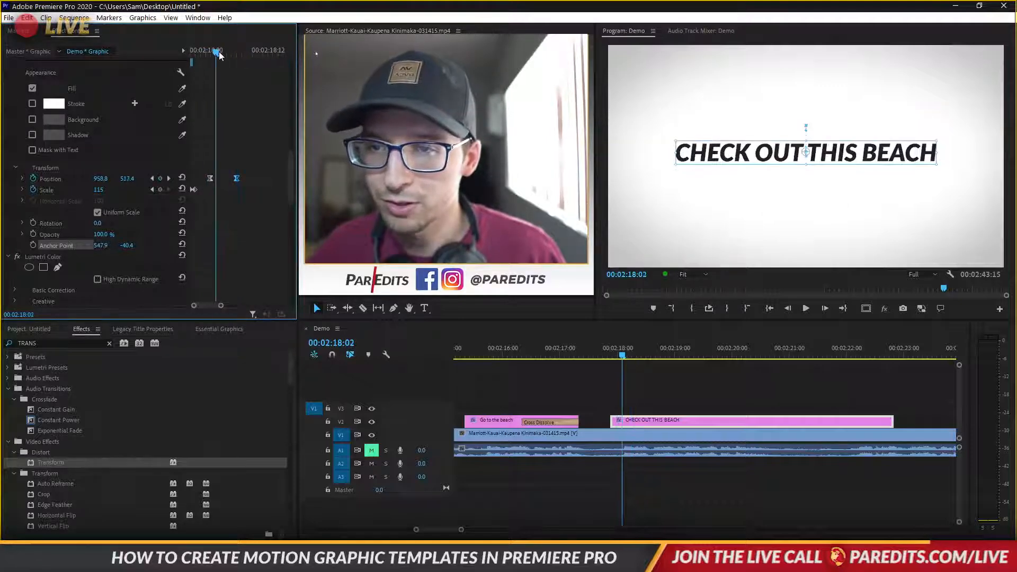
drag(99, 190, 120, 190)
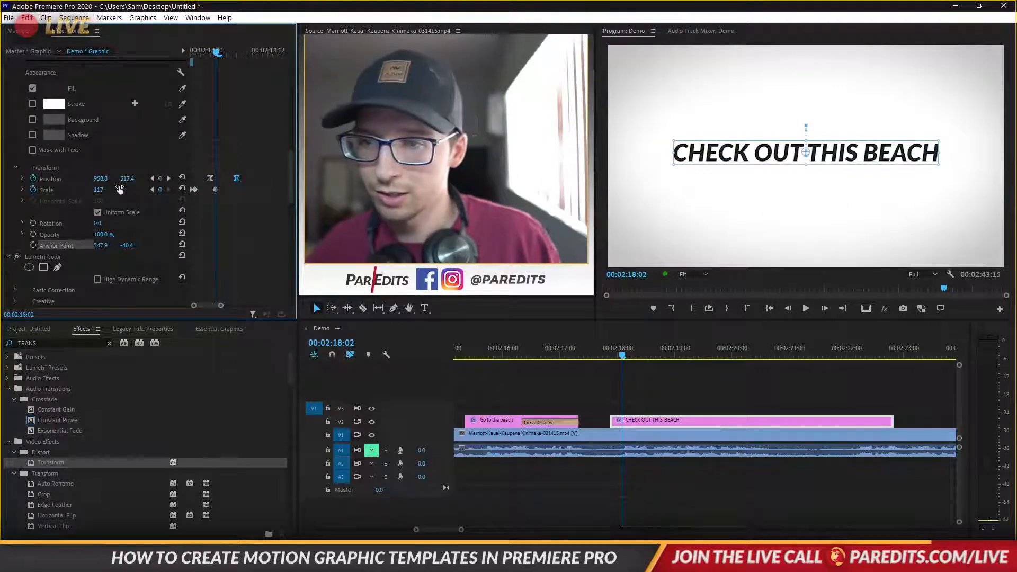
key(Return)
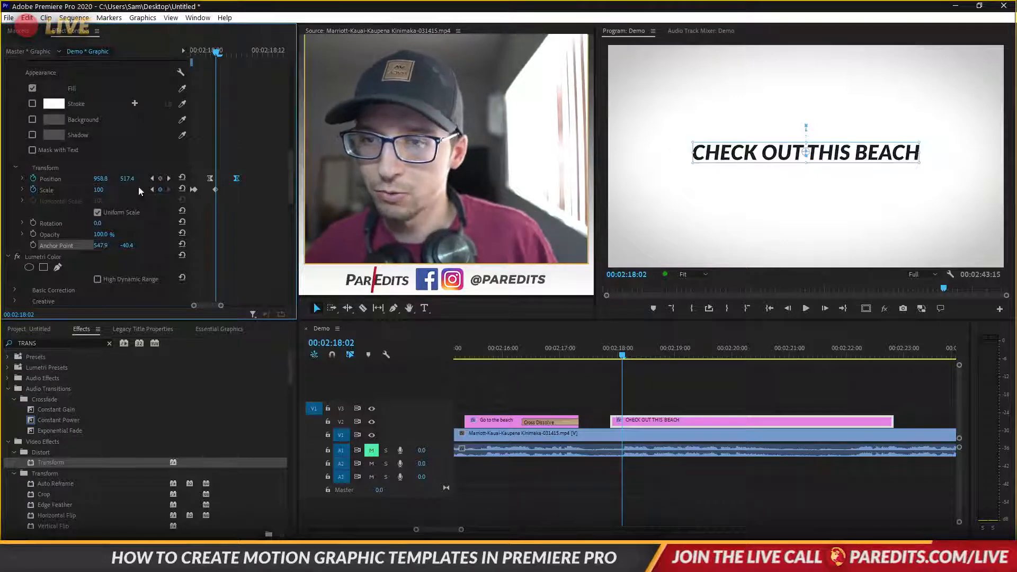
Play back the rise-and-shrink animation, then select the Position and Scale keyframes
key(space)
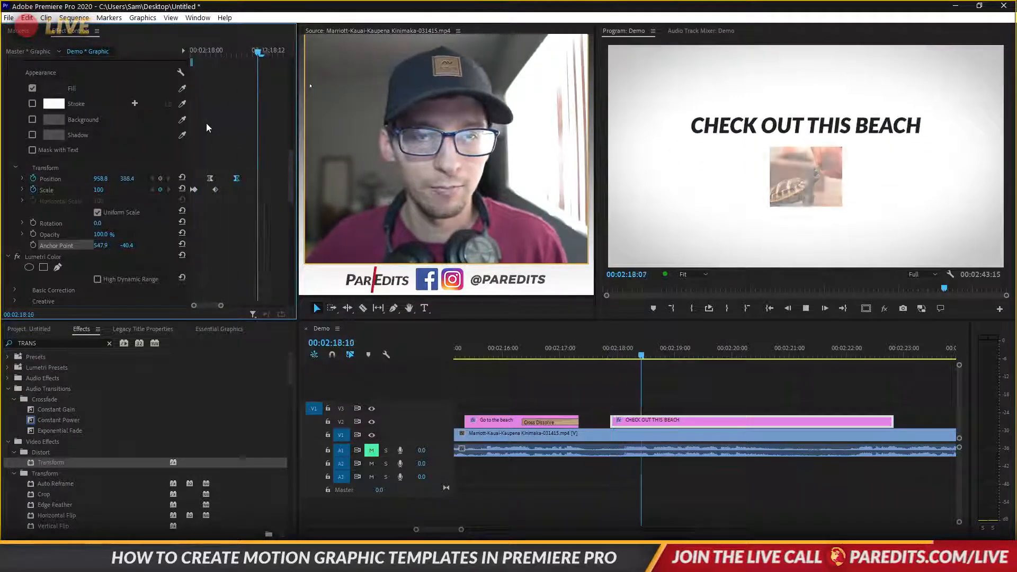
click(531, 354)
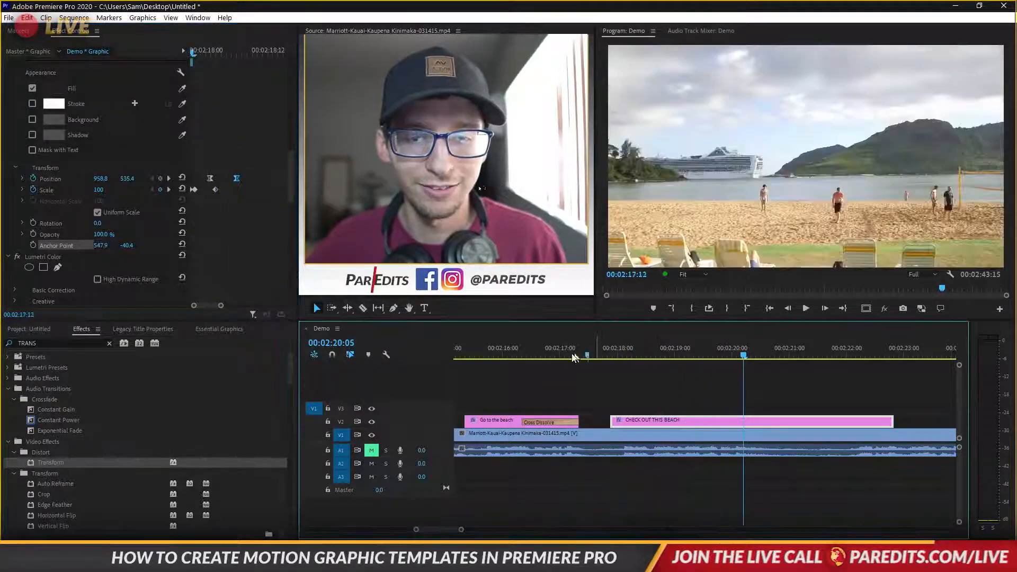
key(space)
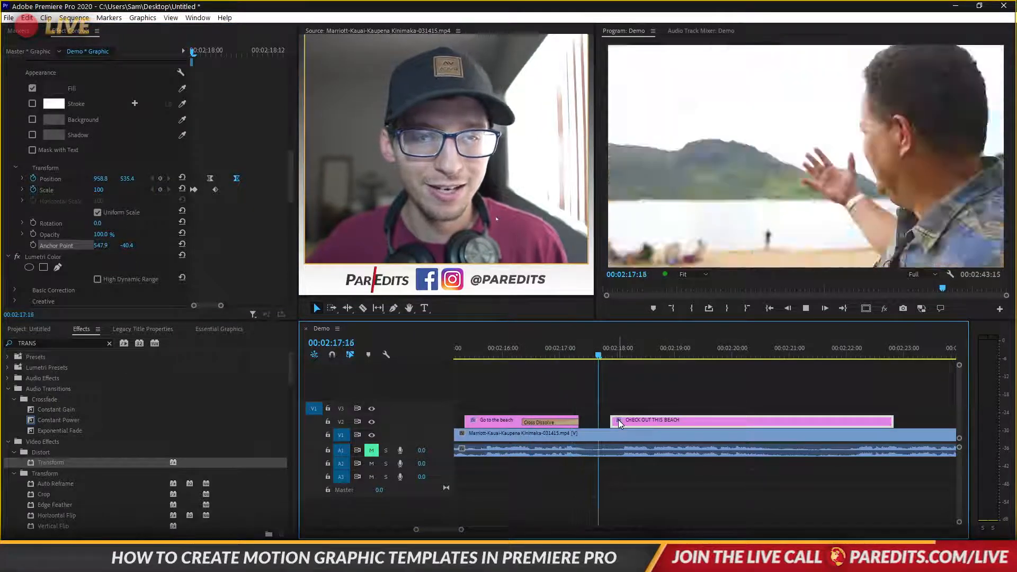
click(619, 420)
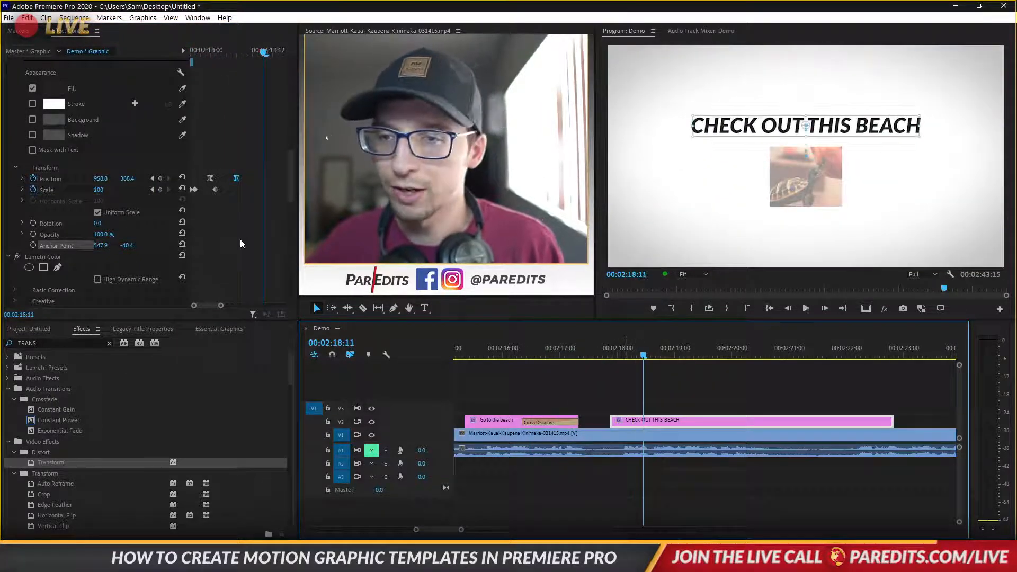
scroll(250, 242, up, 3)
scroll(251, 243, up, 4)
scroll(251, 240, down, 4)
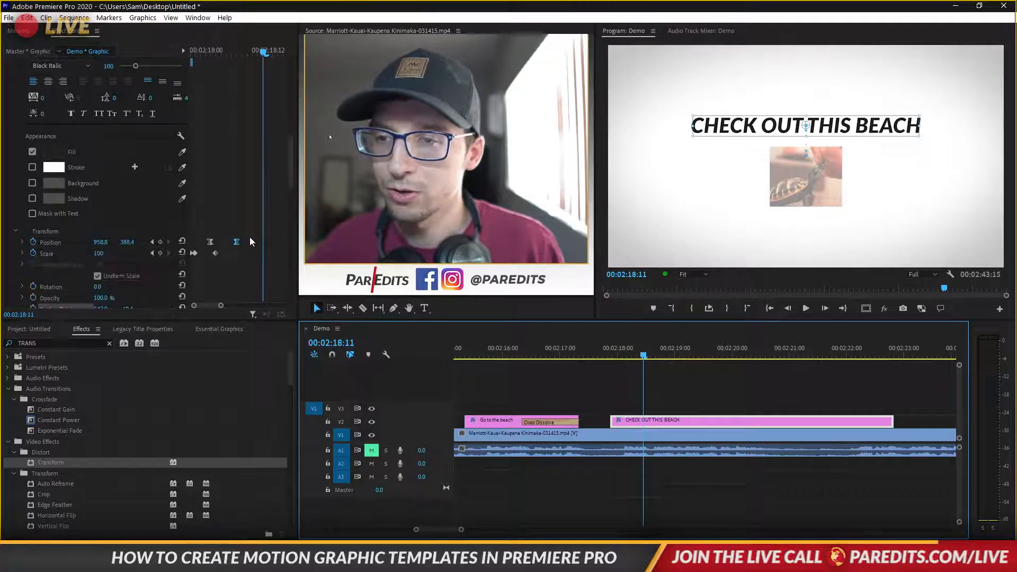
drag(244, 226, 150, 281)
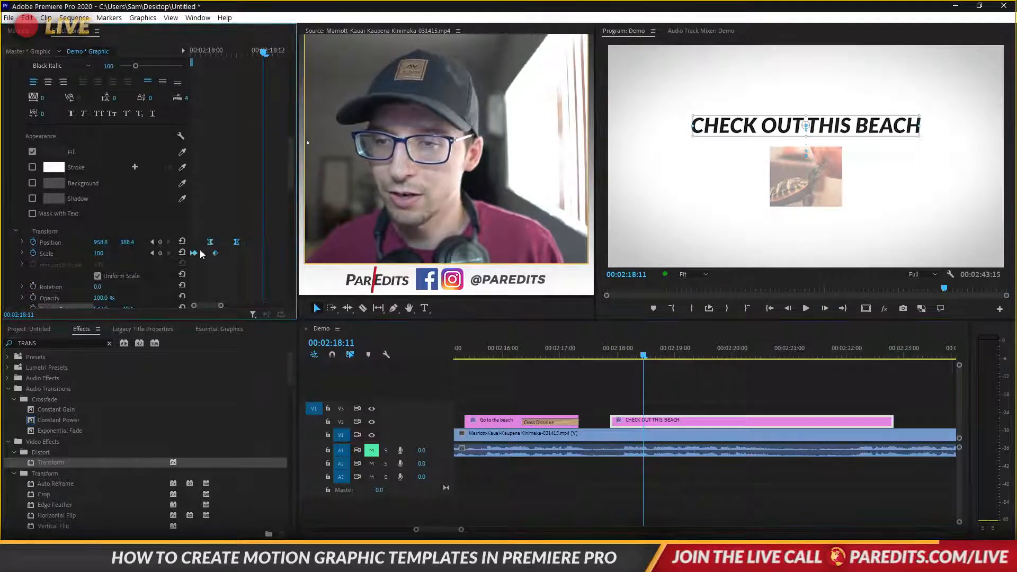
drag(204, 50, 198, 51)
scroll(235, 140, up, 3)
scroll(233, 146, down, 5)
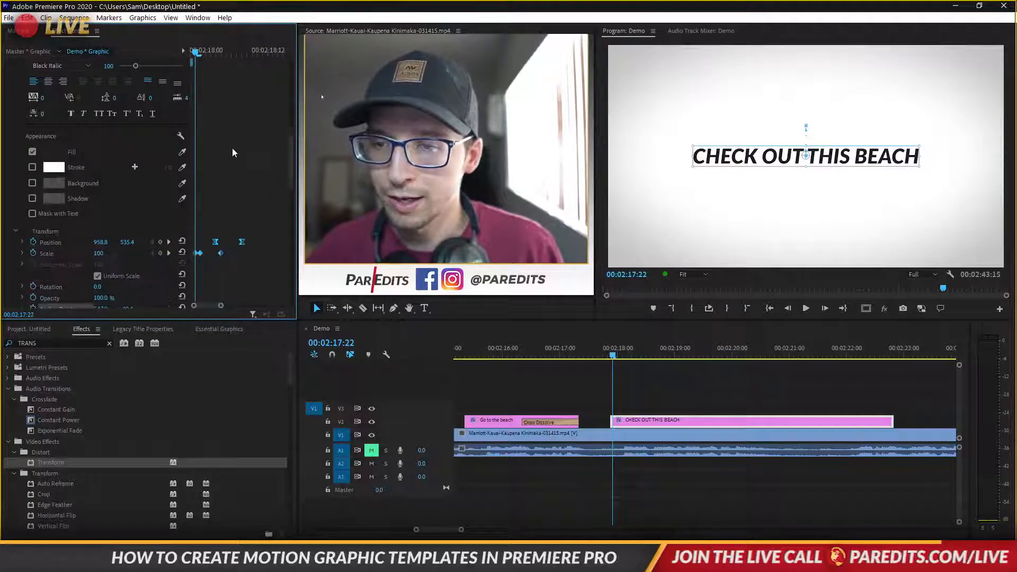
Keyframe the title text's Opacity, setting it to 0% one frame earlier
click(35, 203)
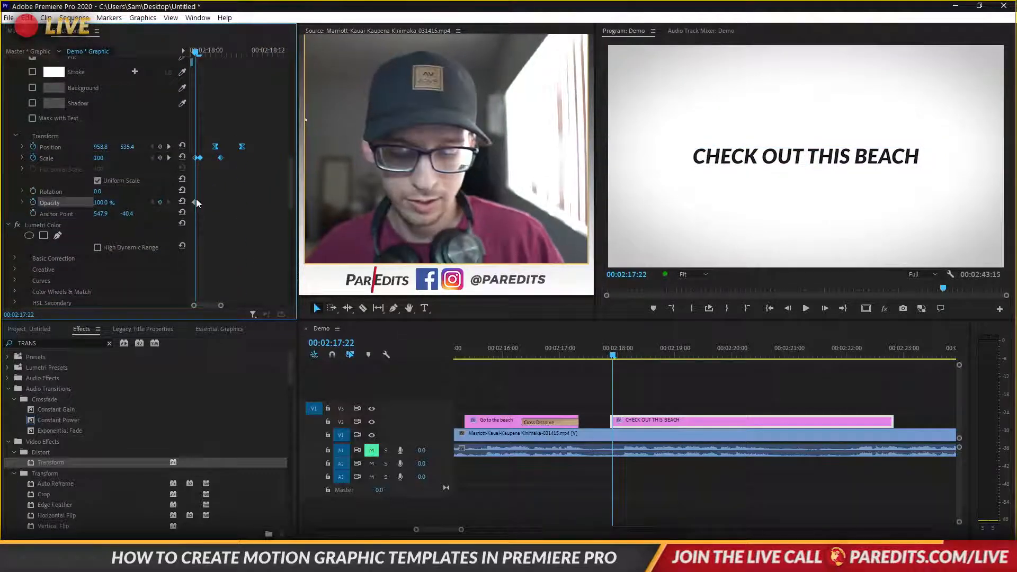
key(Left)
drag(104, 204, 50, 204)
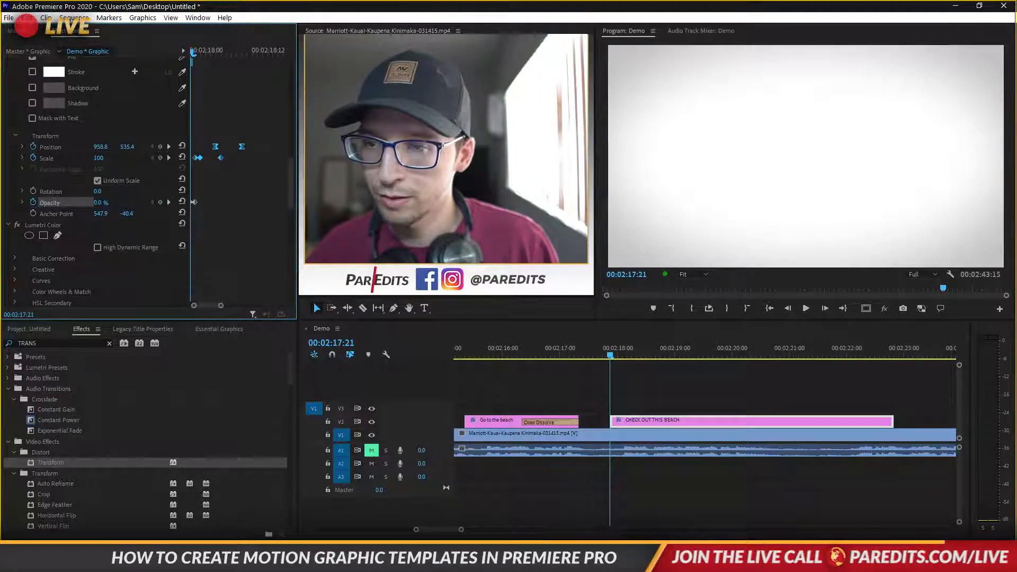
drag(290, 175, 300, 90)
drag(353, 69, 278, 233)
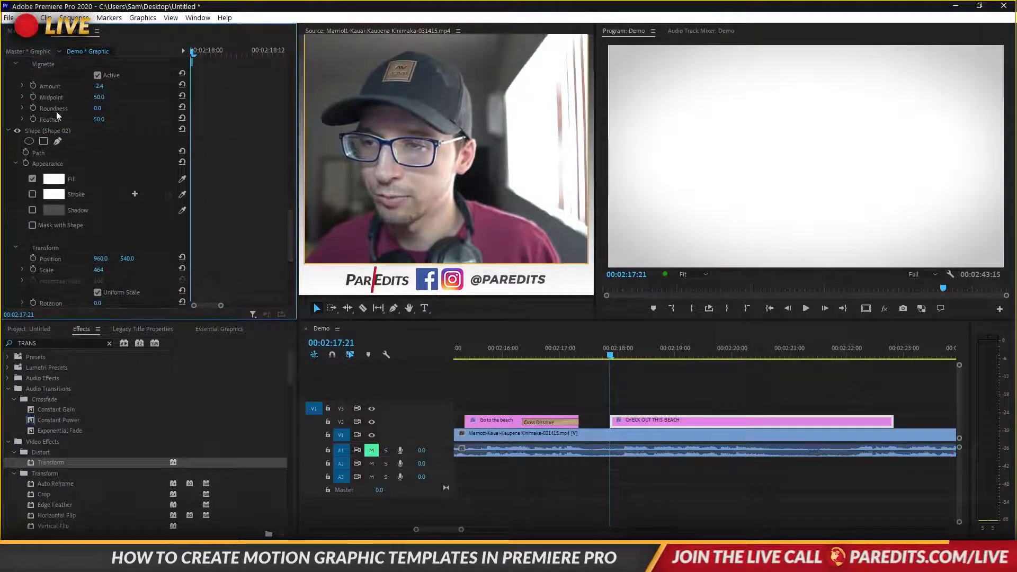
Fade the white background shape from 0% to full opacity by 02:18:03
click(56, 131)
scroll(264, 239, down, 3)
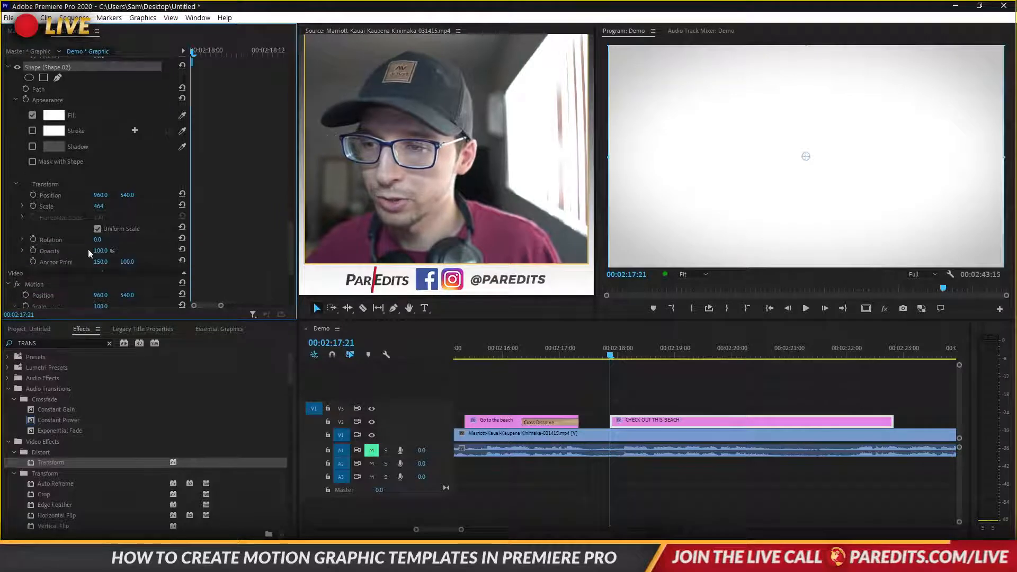
click(31, 249)
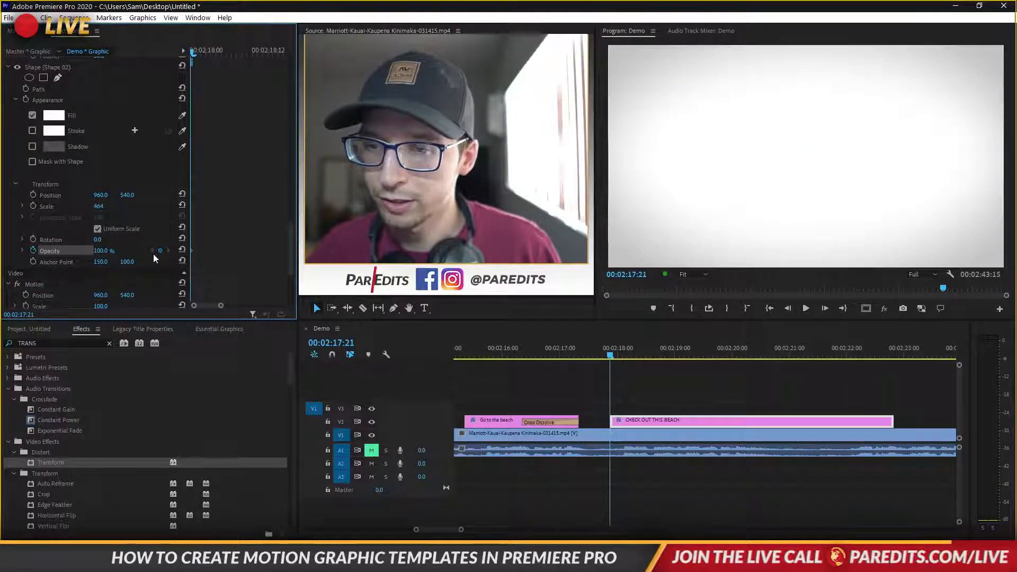
drag(99, 251, 45, 251)
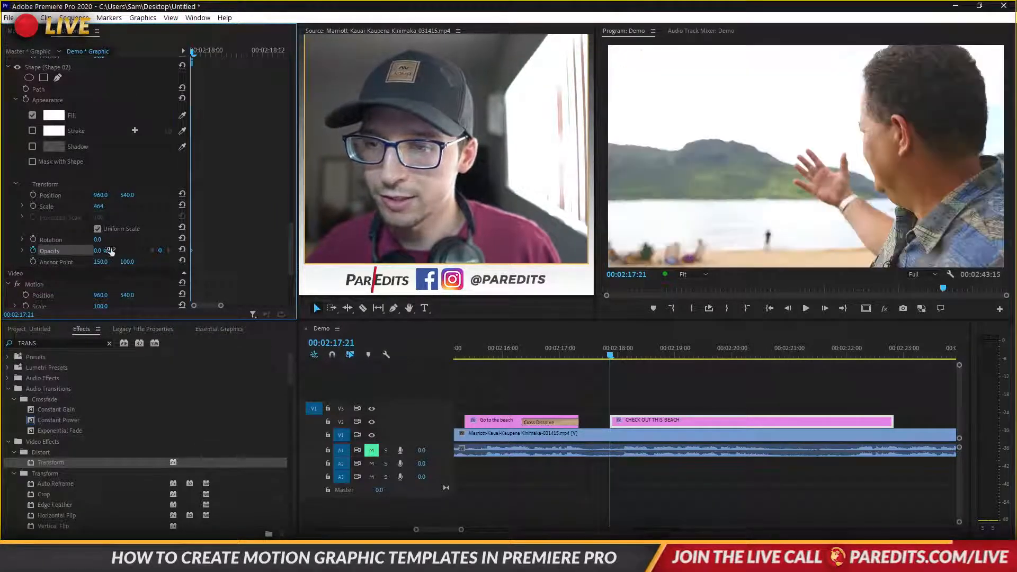
key(Right)
key(Right)
key(Right)
key(Right)
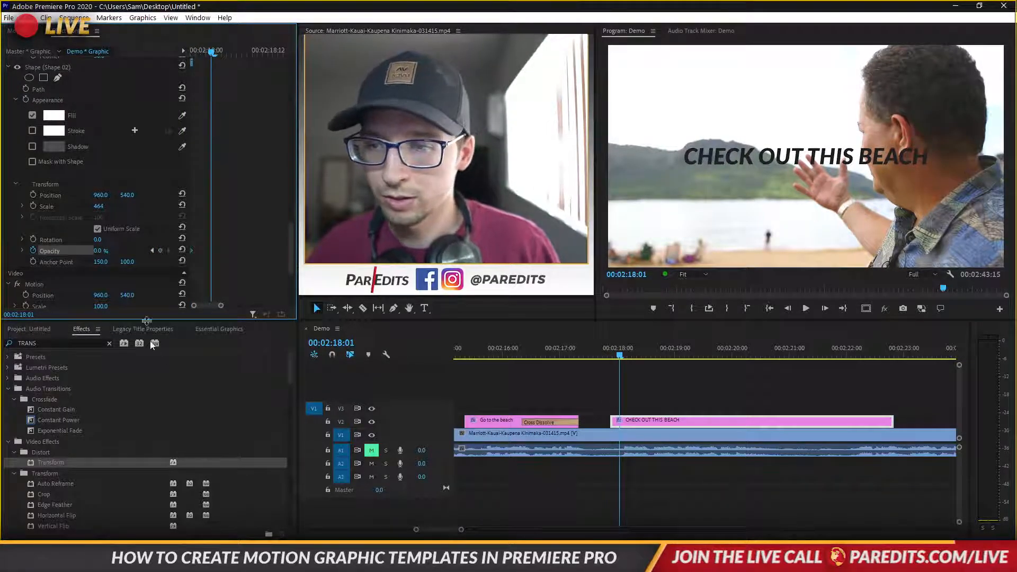
key(Right)
key(Right)
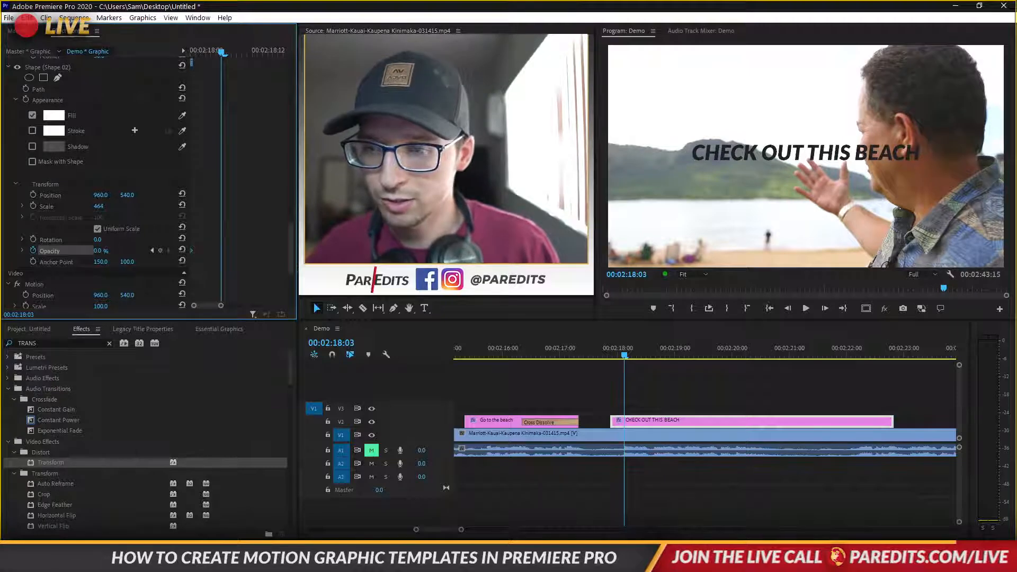
drag(98, 250, 164, 254)
Shift the opacity keyframes later and scrub through to preview the fade-in
drag(291, 237, 292, 164)
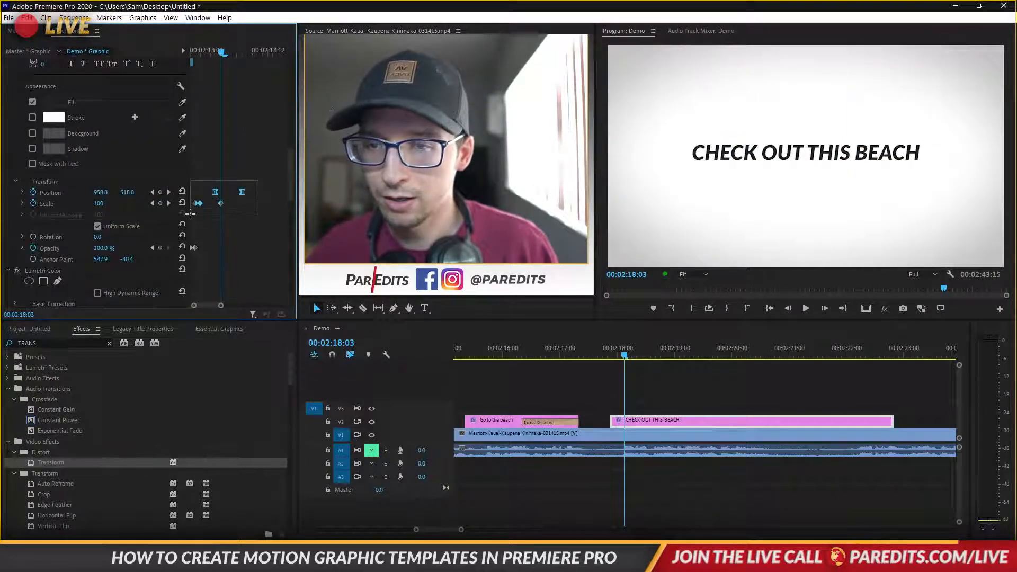
drag(187, 259, 225, 250)
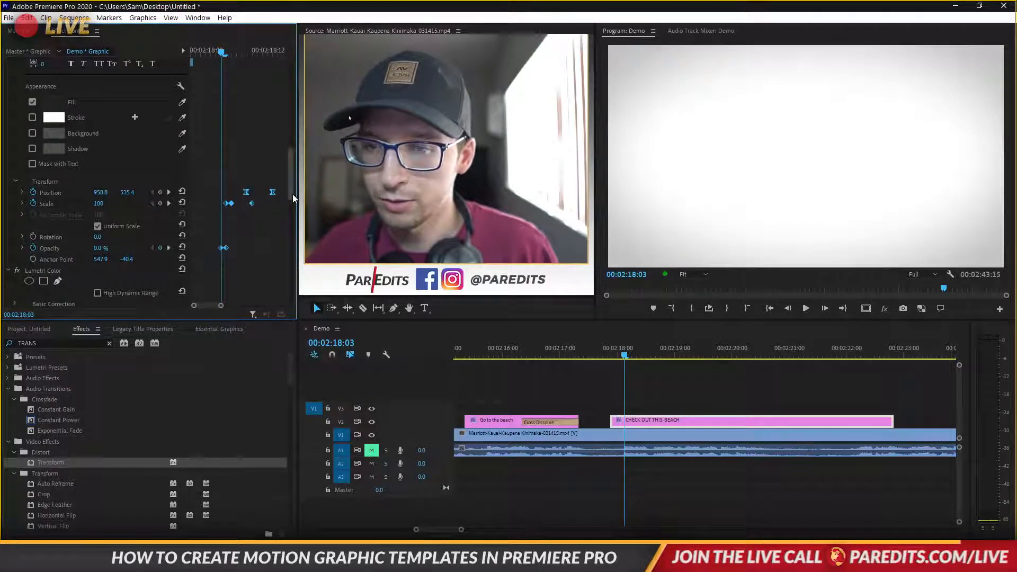
drag(292, 194, 290, 158)
drag(229, 54, 246, 77)
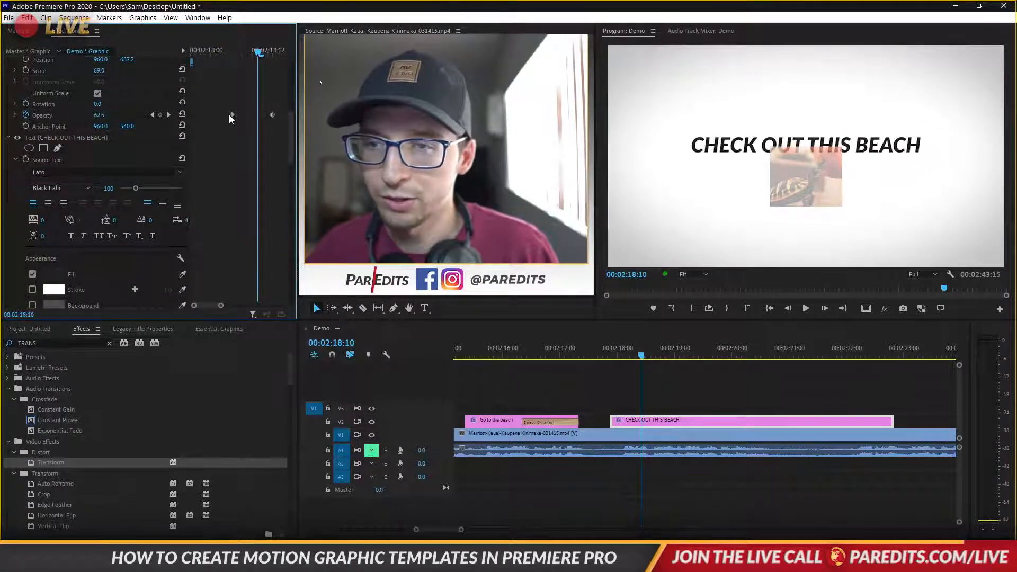
drag(231, 115, 282, 115)
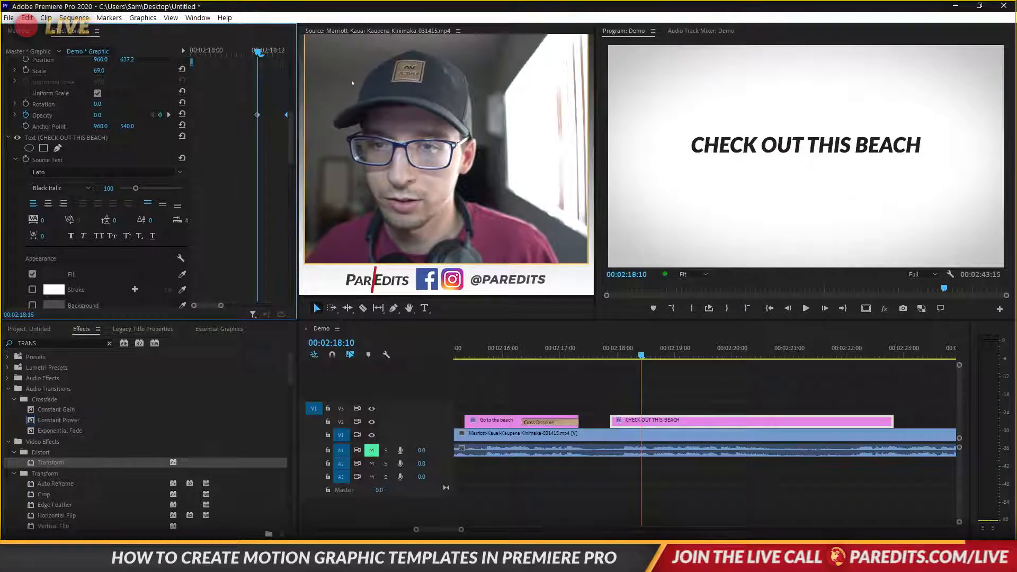
drag(258, 51, 176, 83)
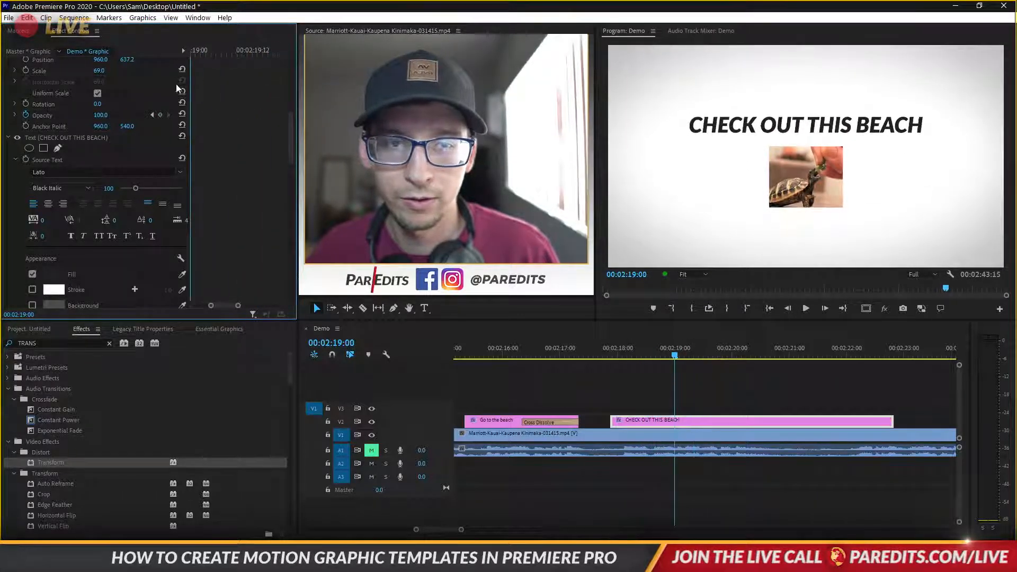
Delete the first two clips and close the gap so the sequence starts with the beach clip
click(771, 309)
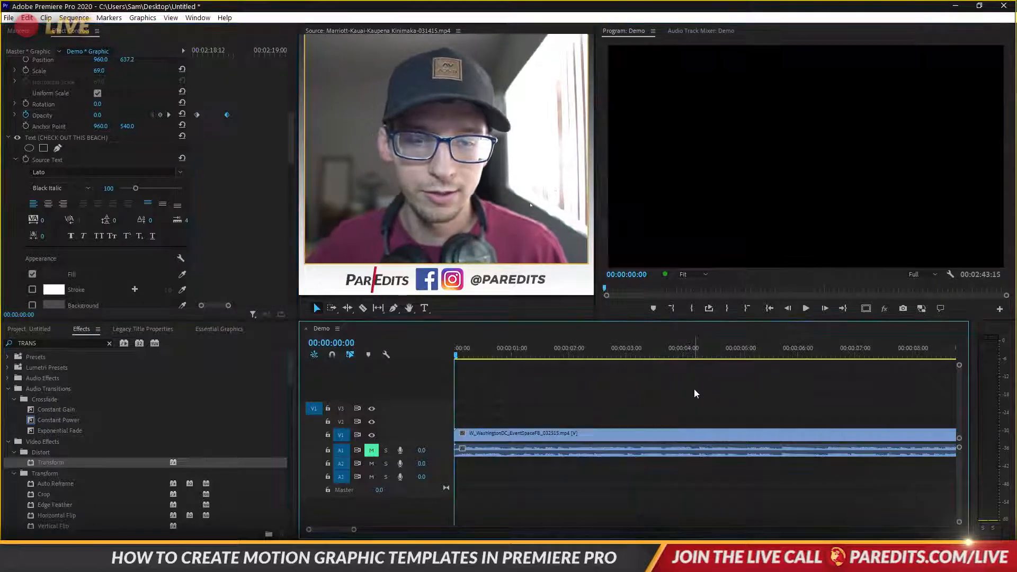
click(696, 394)
key(backslash)
click(838, 350)
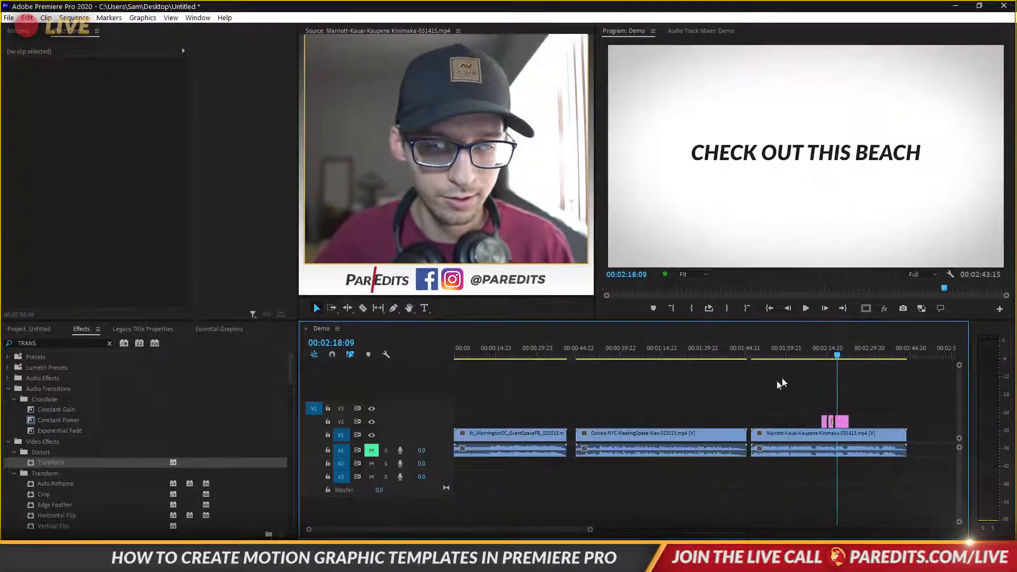
drag(750, 404, 549, 470)
key(Delete)
click(573, 435)
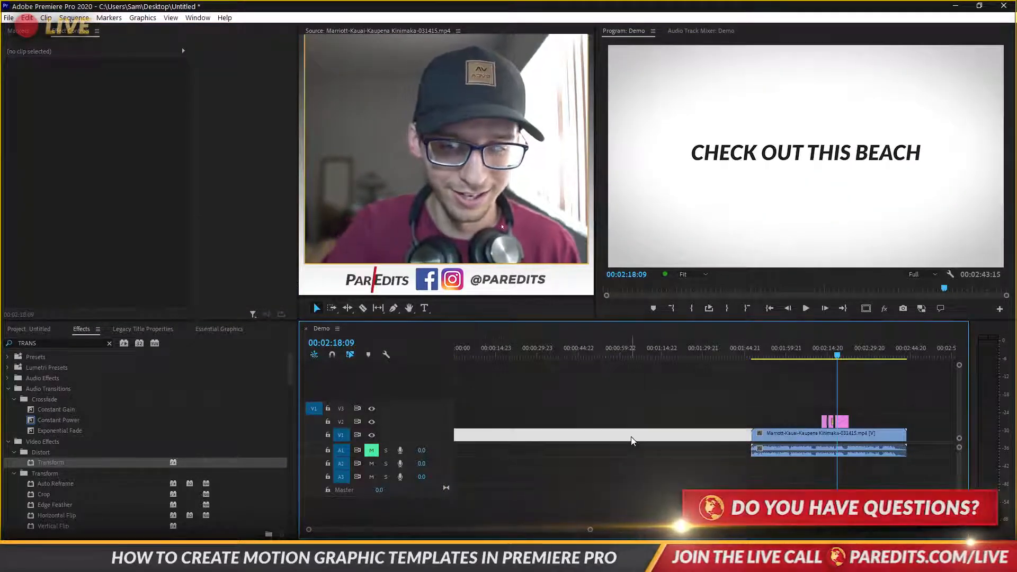
key(Delete)
Play back the sequence from the beach footage
click(523, 356)
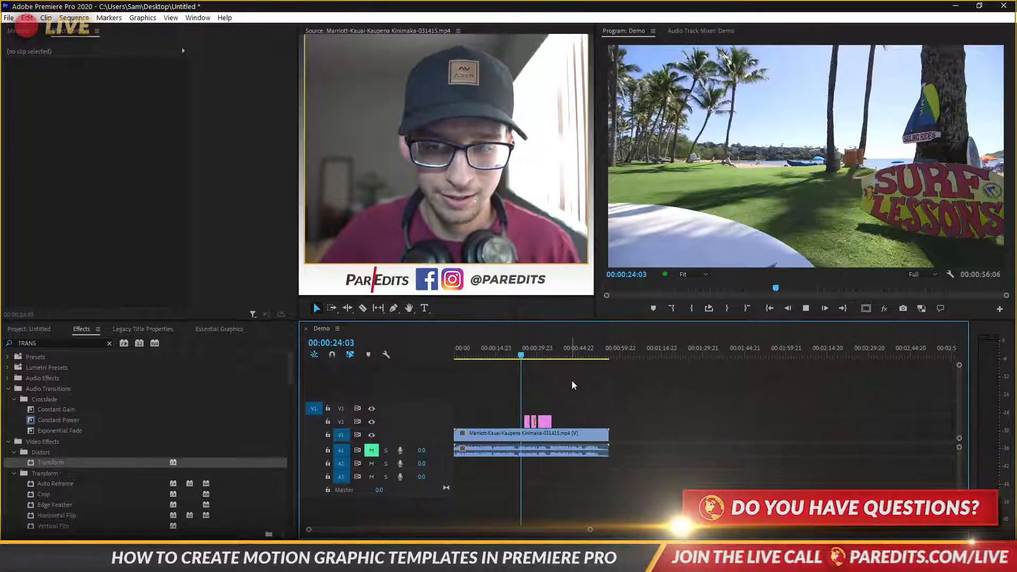
key(space)
key(equal)
key(equal)
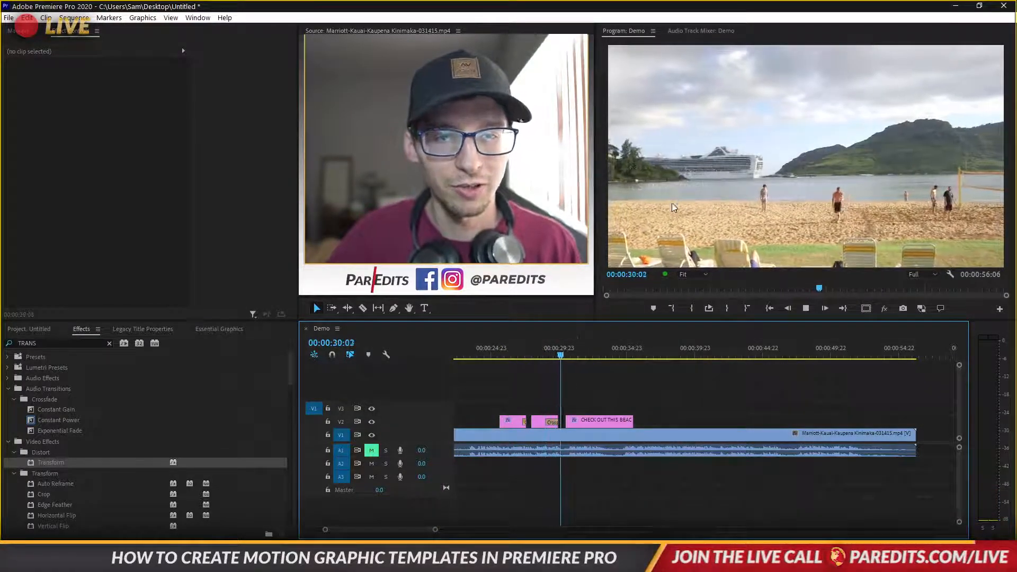
key(space)
Set the title's Cross Dissolve duration to 4 frames
click(552, 423)
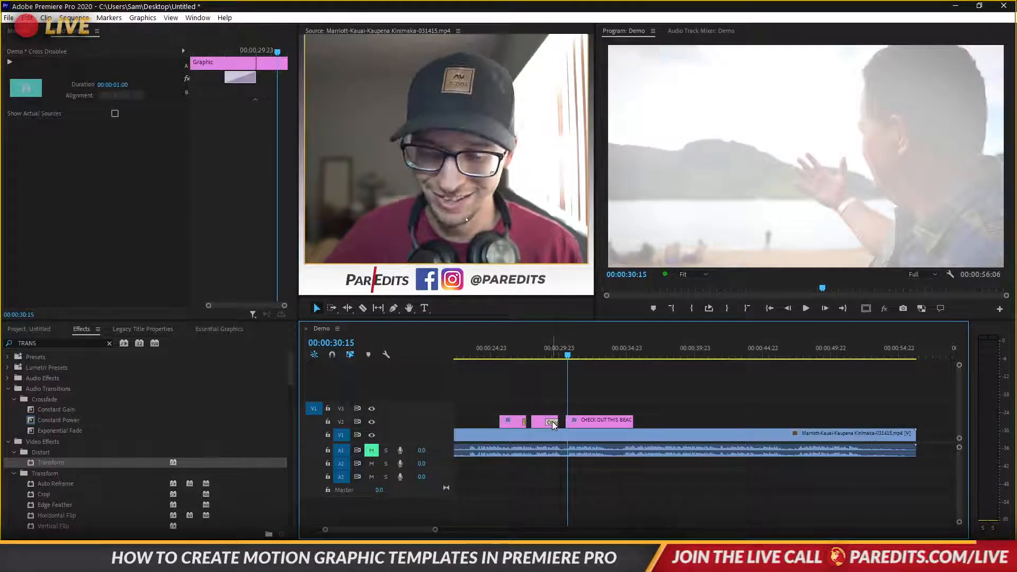
double_click(552, 423)
text(4)
key(Return)
click(496, 348)
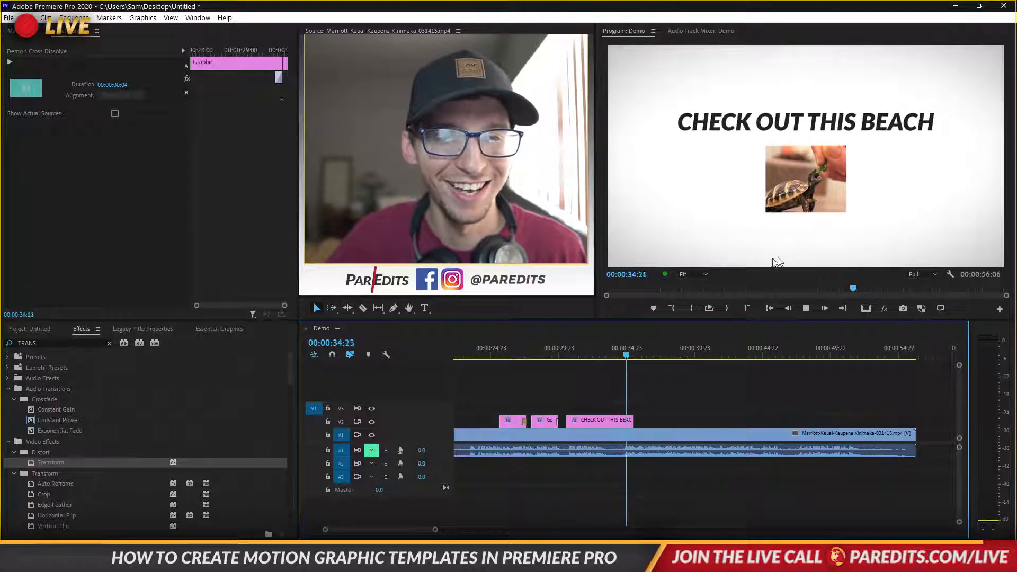
Replay the title to check the shortened 4-frame transition
key(space)
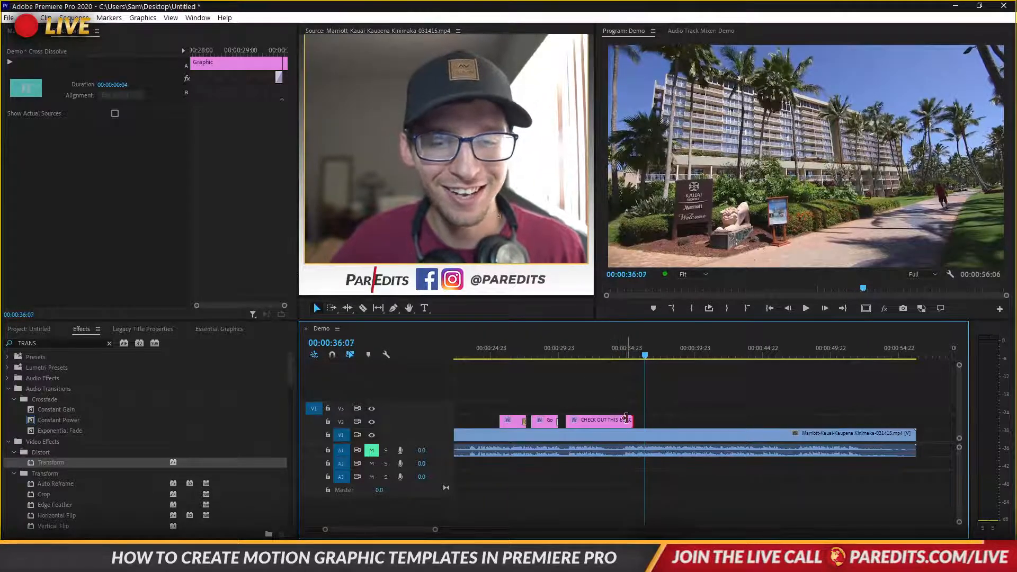
click(626, 419)
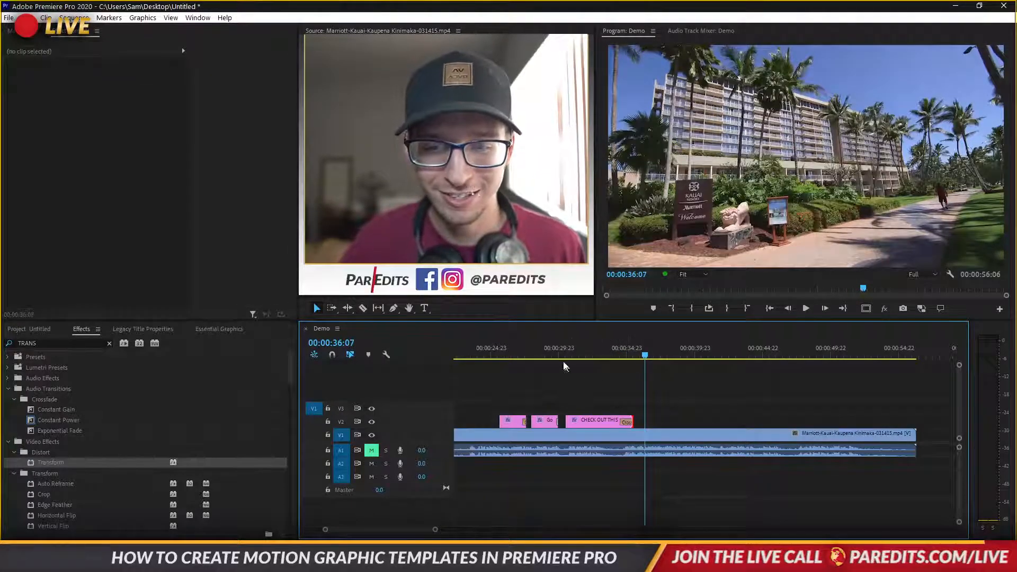
click(563, 365)
key(space)
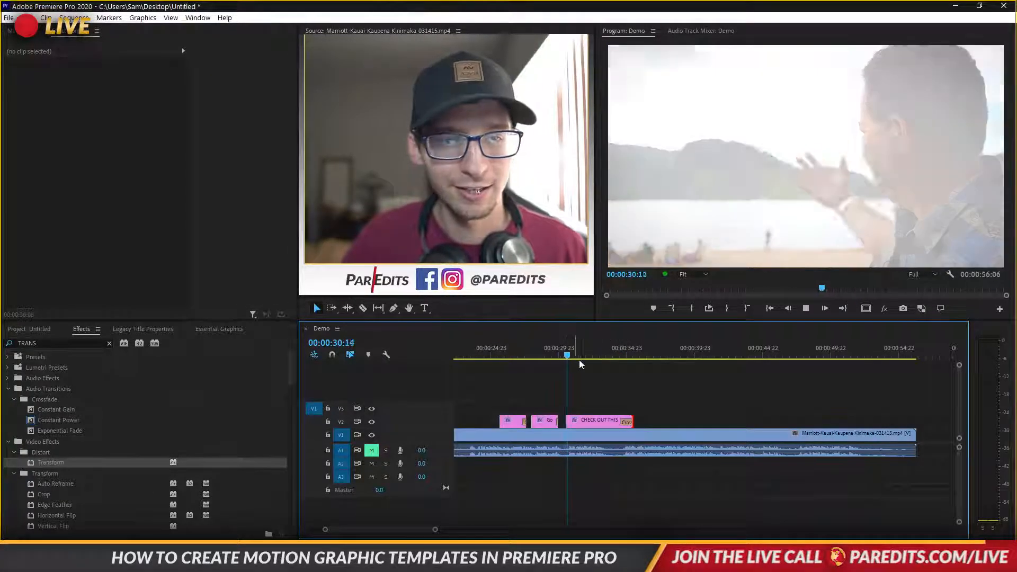
key(space)
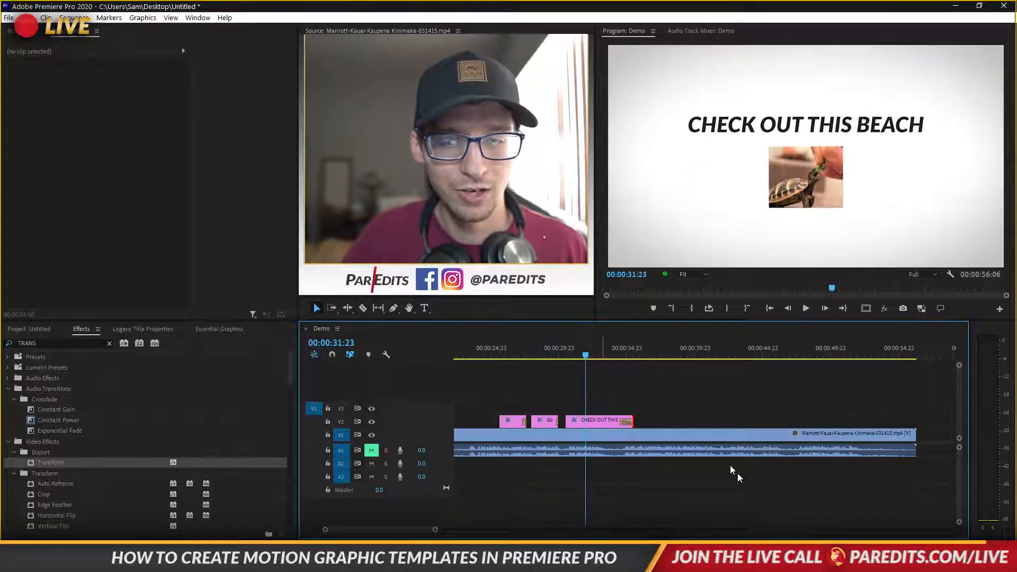
Export the title clip as a Motion Graphics Template named 'TITLE CARD HAWAII' to Your Library
right_click(601, 422)
click(678, 216)
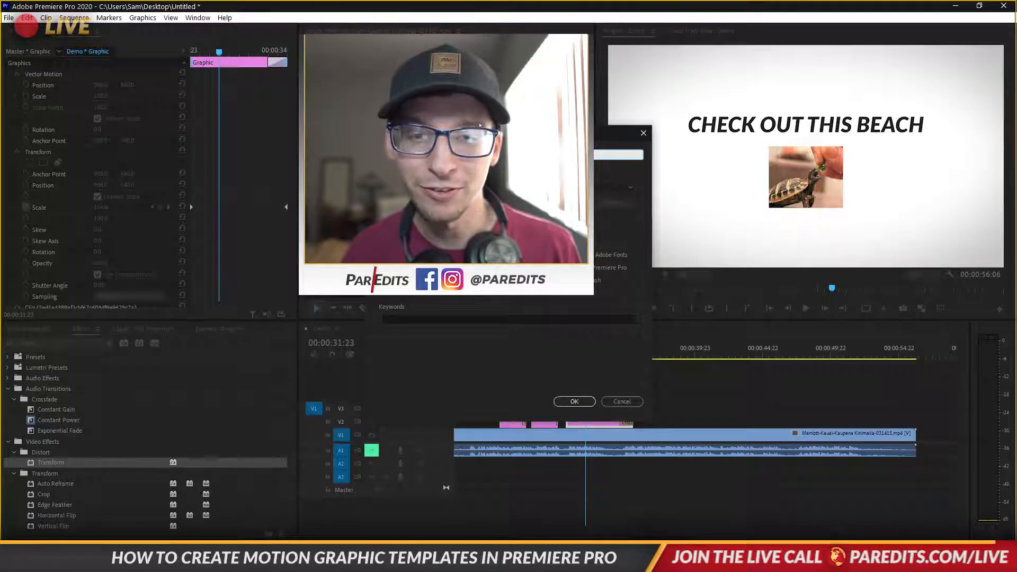
drag(530, 133, 788, 146)
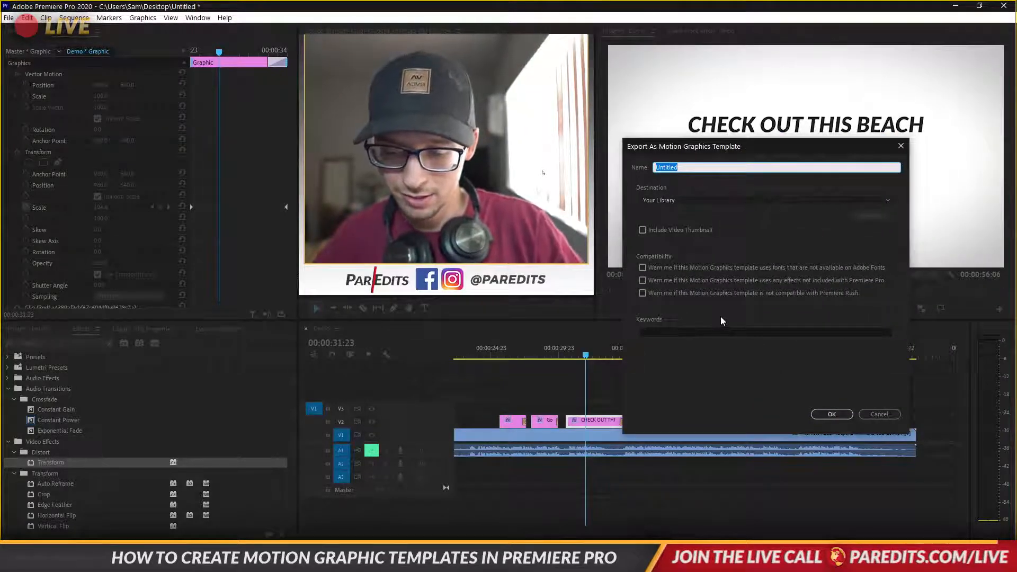
text(tITLE CARD HAWAII)
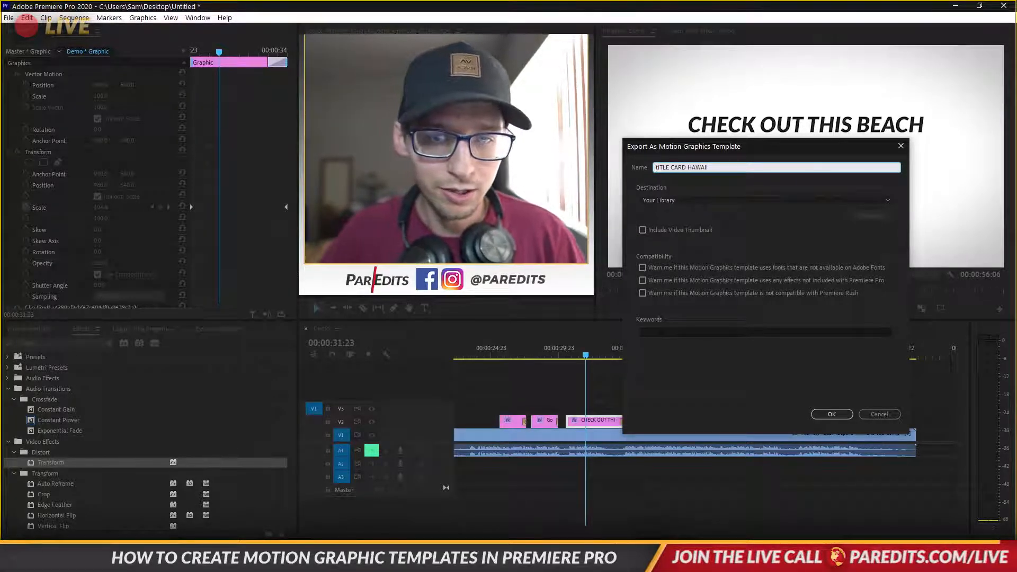
text(T)
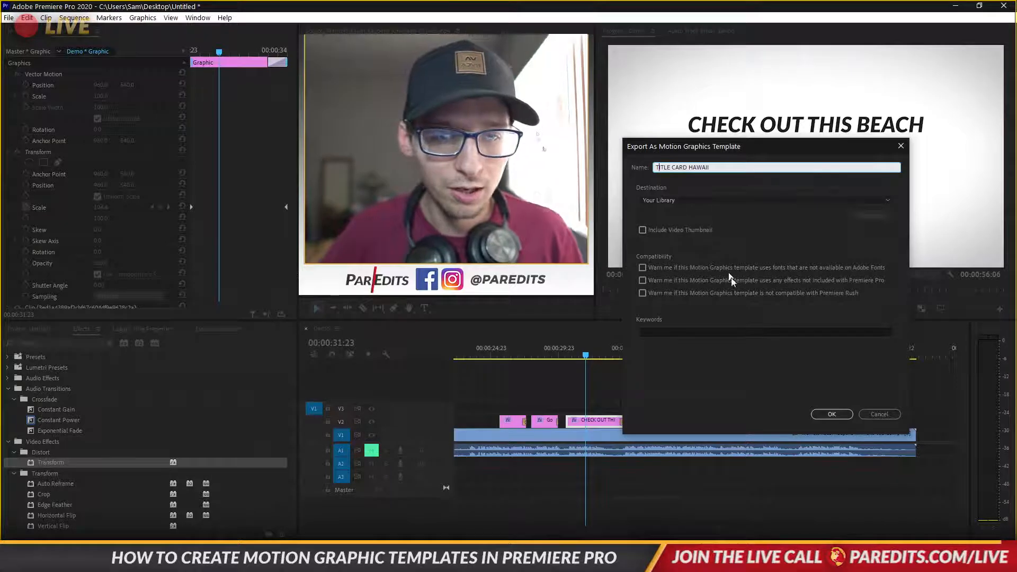
click(820, 414)
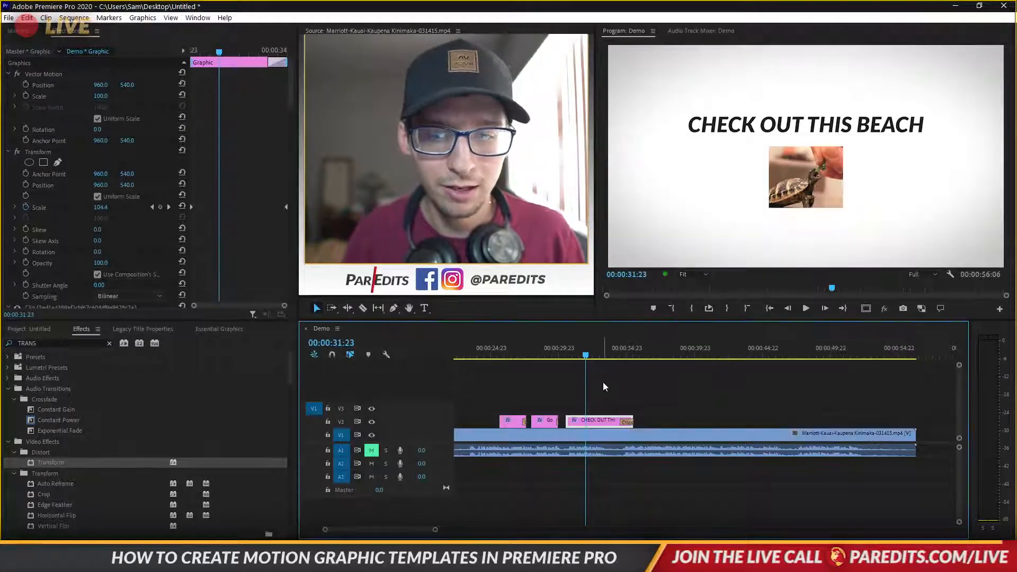
Place the TITLE CARD HAWAII template from Essential Graphics onto track V3 near 00:00:43
click(217, 329)
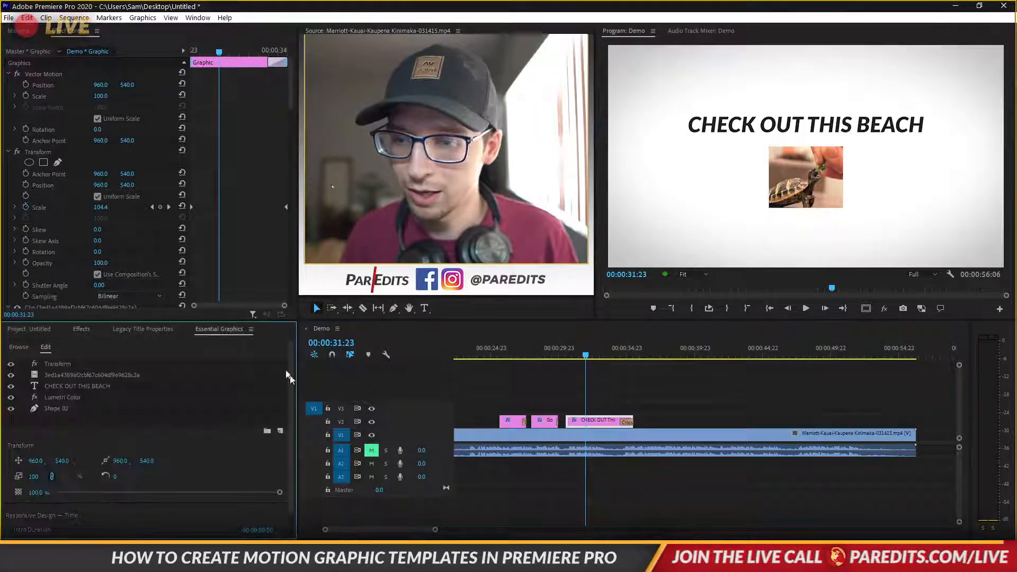
click(20, 347)
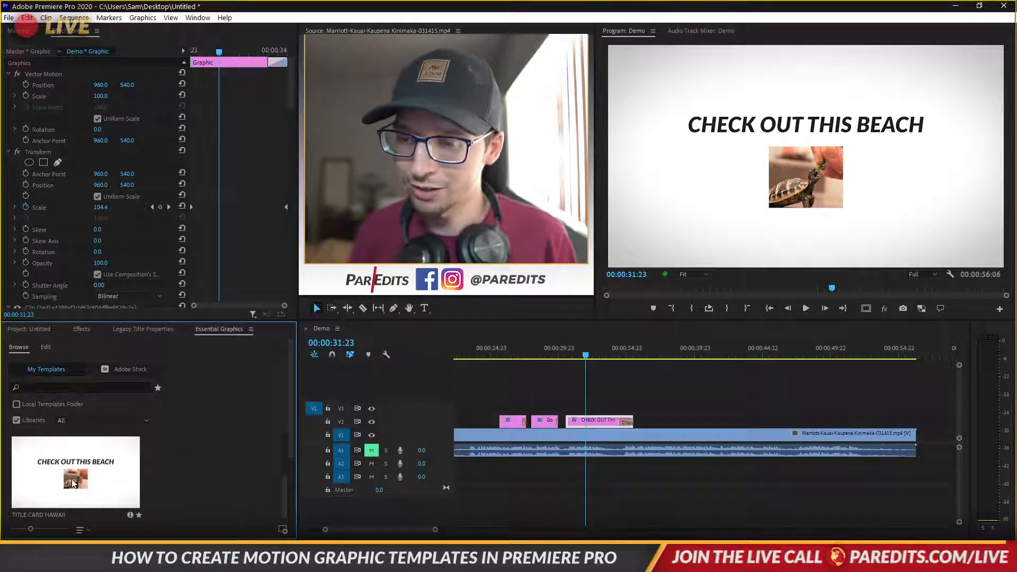
drag(87, 462, 733, 408)
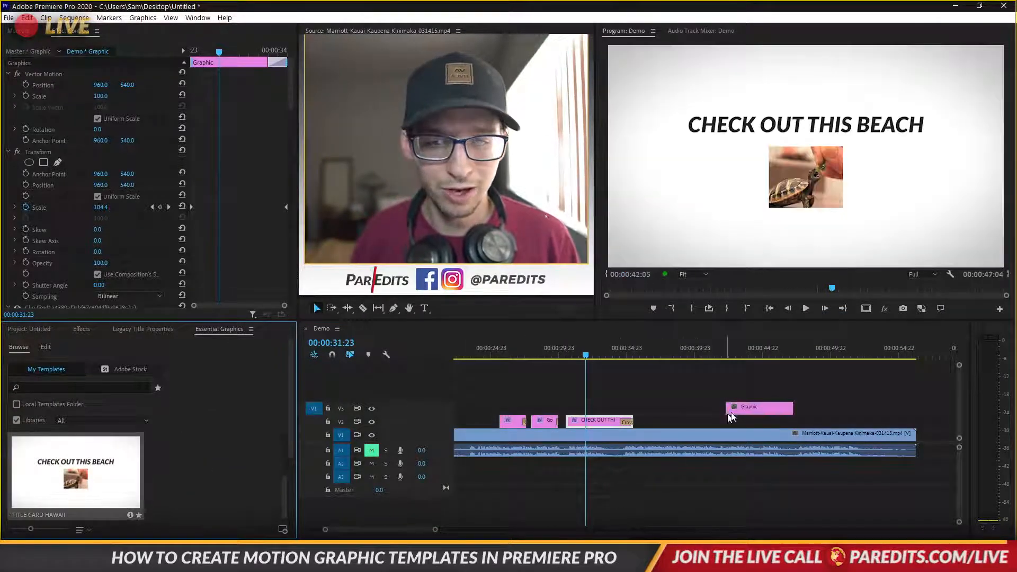
click(746, 353)
mouse_move(747, 352)
mouse_down()
mouse_move(722, 352)
mouse_move(738, 352)
mouse_up()
click(760, 406)
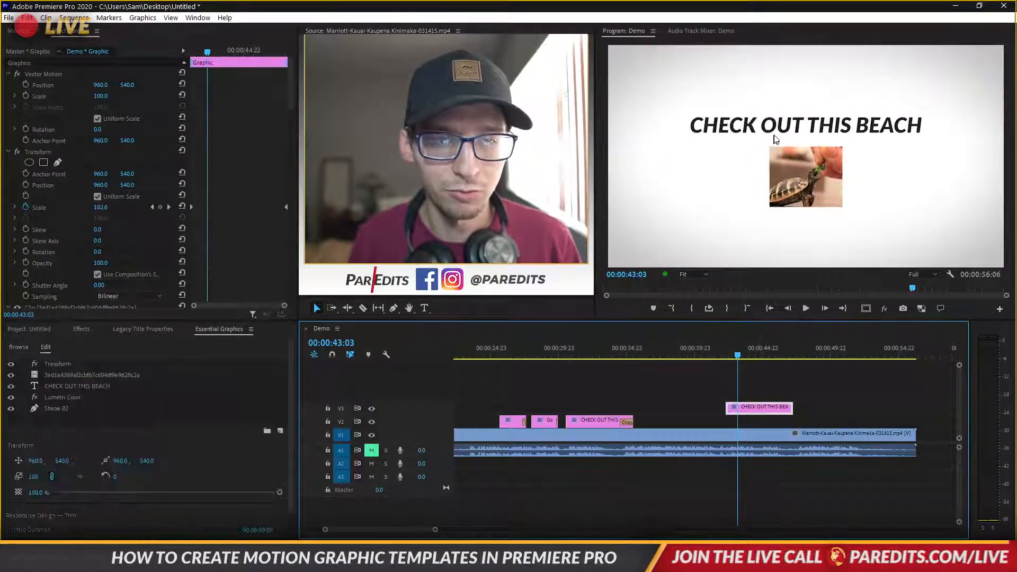
Replace the word BEACH with TREE so the new card reads 'CHECK OUT THIS TREE'
click(774, 133)
double_click(793, 126)
drag(855, 125, 973, 135)
text(tree)
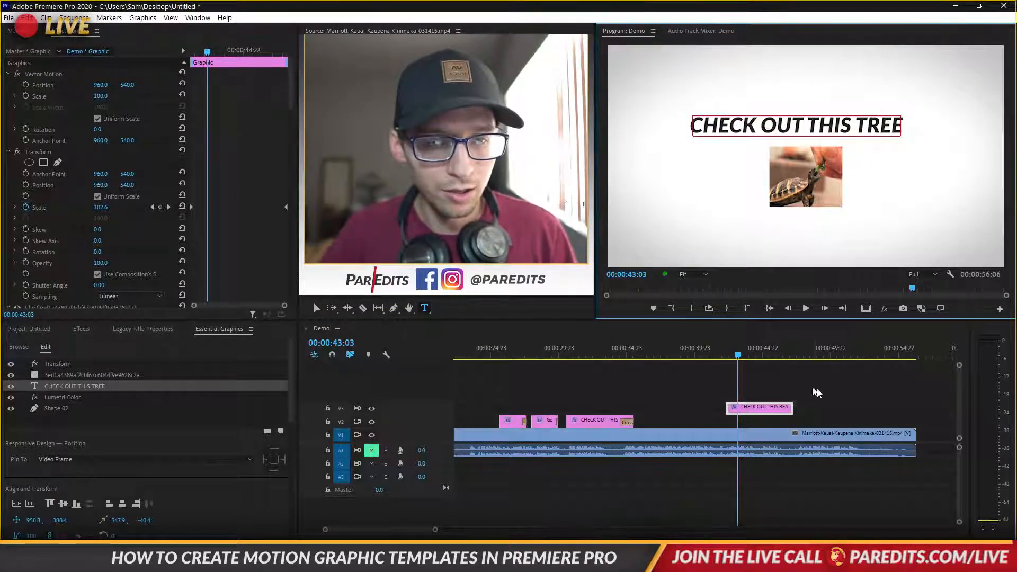
click(763, 375)
Preview the edited CHECK OUT THIS TREE title card
click(730, 351)
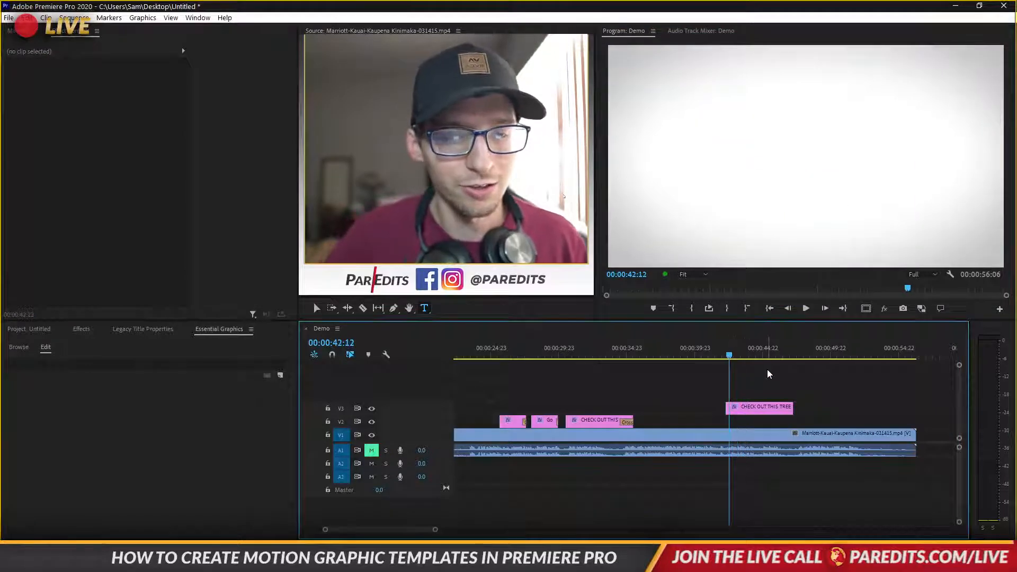
key(space)
key(space)
click(720, 350)
key(space)
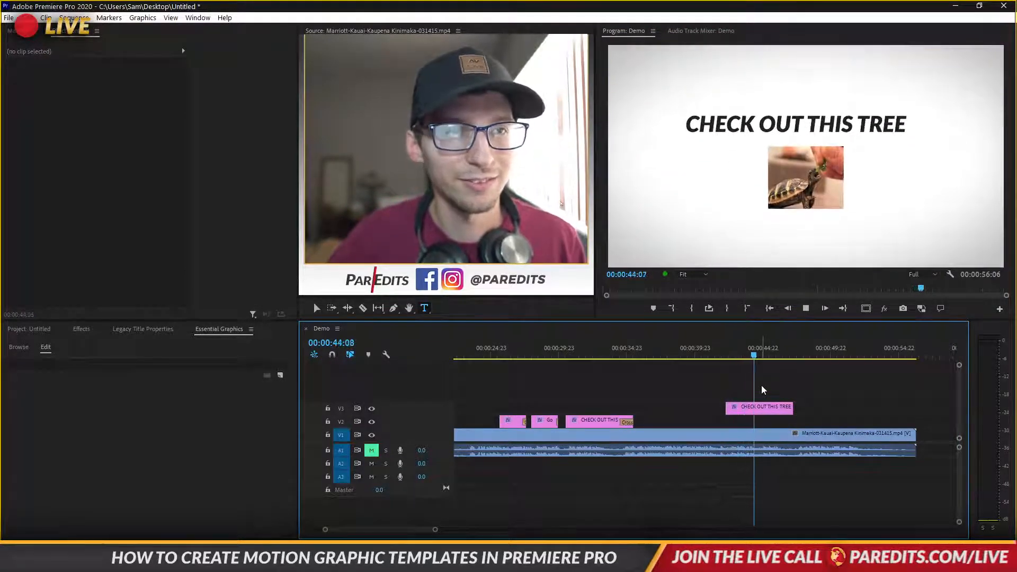
key(space)
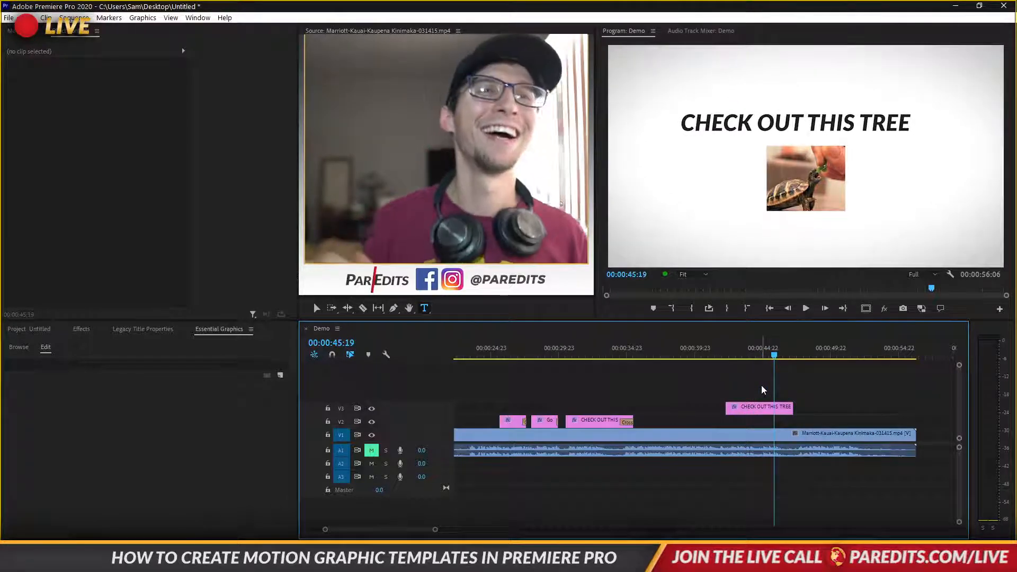